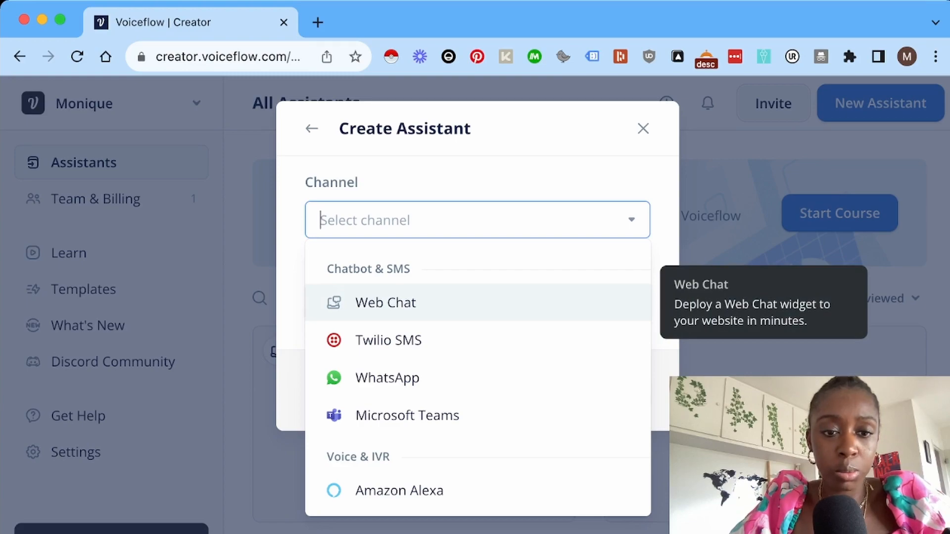
Create the YT Demo assistant with Web Chat channel and English (en-US) language.
{"action": "left_click", "coordinate": [386, 303]}
{"action": "left_click", "coordinate": [386, 303]}
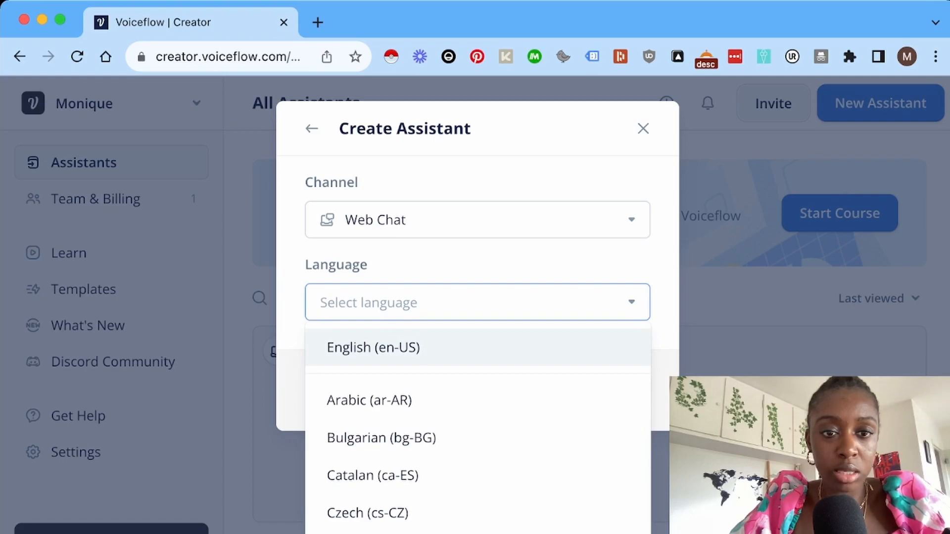
{"action": "key", "text": "Return"}
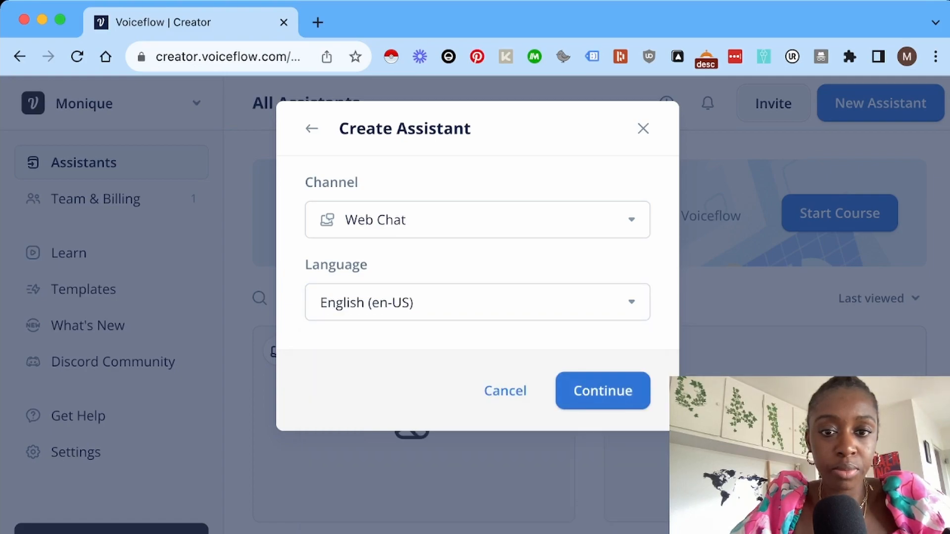
{"action": "left_click", "coordinate": [602, 391]}
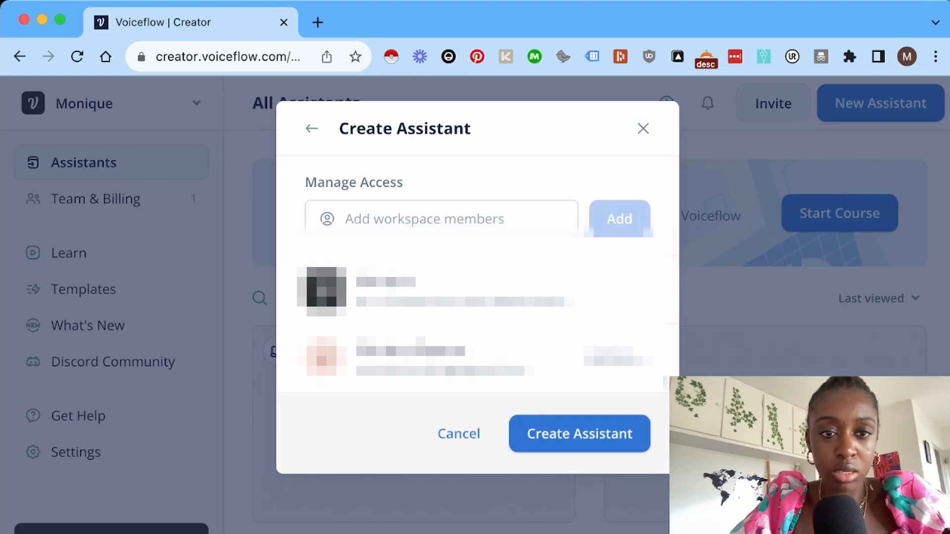
{"action": "left_click", "coordinate": [579, 433]}
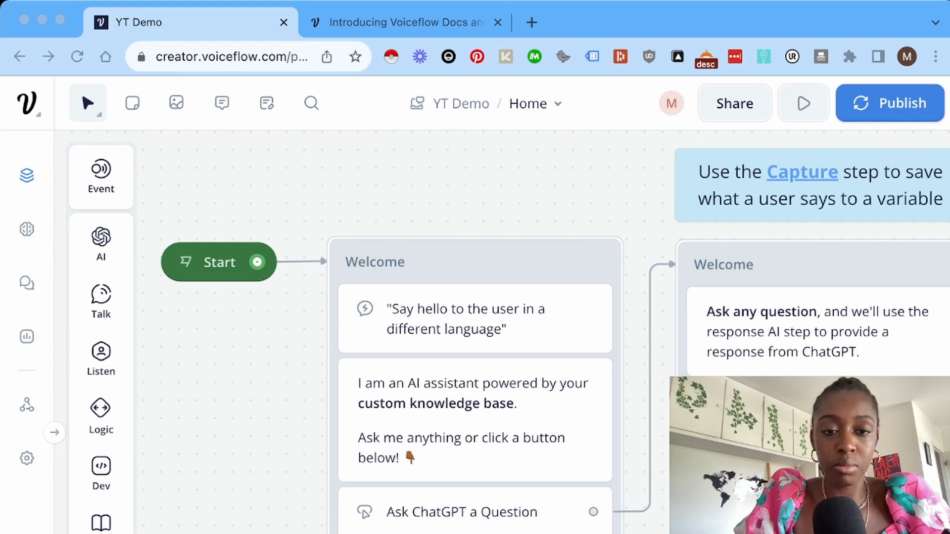
Delete the template's Quick Start note, video and Welcome blocks from the canvas.
{"action": "key", "text": "super+Tab"}
{"action": "scroll", "coordinate": [262, 463], "scroll_direction": "down", "scroll_amount": 5}
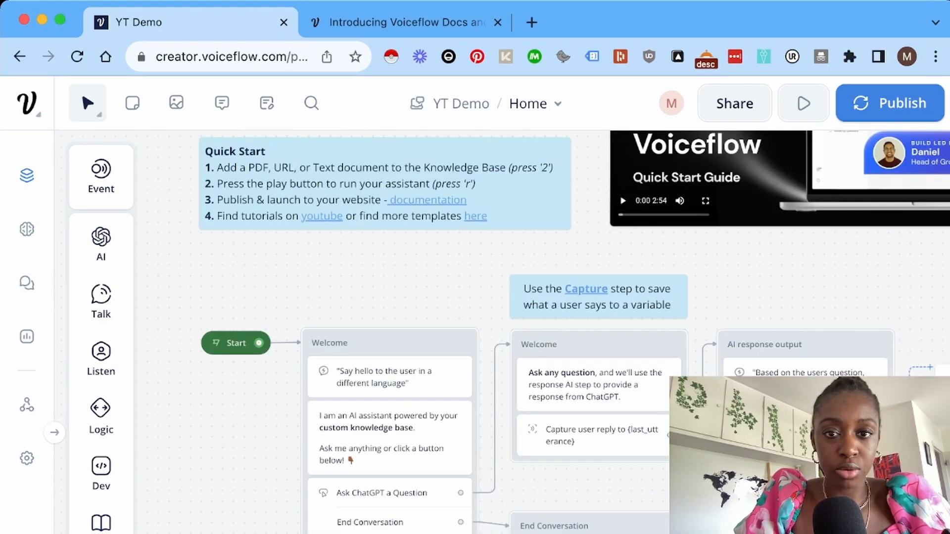
{"action": "scroll", "coordinate": [574, 286], "scroll_direction": "up", "scroll_amount": 3}
{"action": "scroll", "coordinate": [574, 287], "scroll_direction": "right", "scroll_amount": 1}
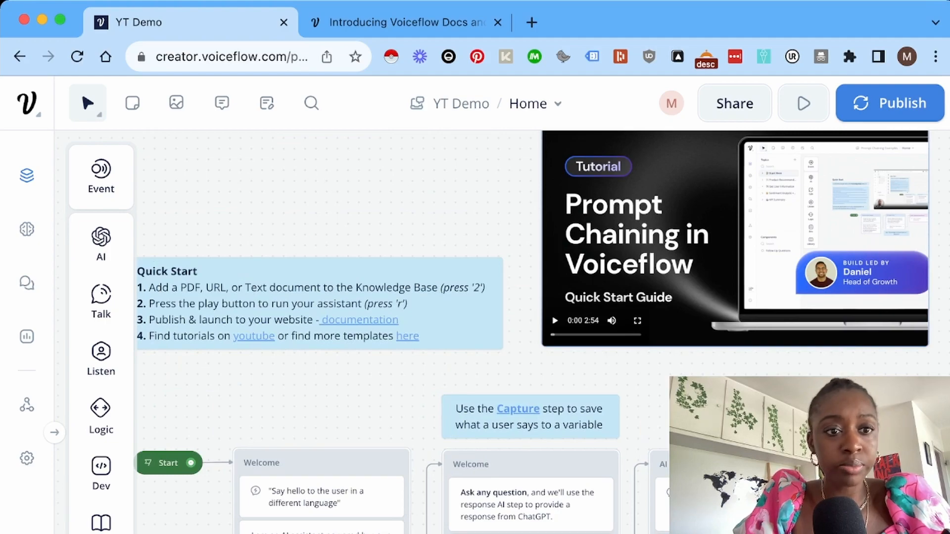
{"action": "scroll", "coordinate": [494, 332], "scroll_direction": "down", "scroll_amount": 1}
{"action": "scroll", "coordinate": [495, 331], "scroll_direction": "left", "scroll_amount": 3}
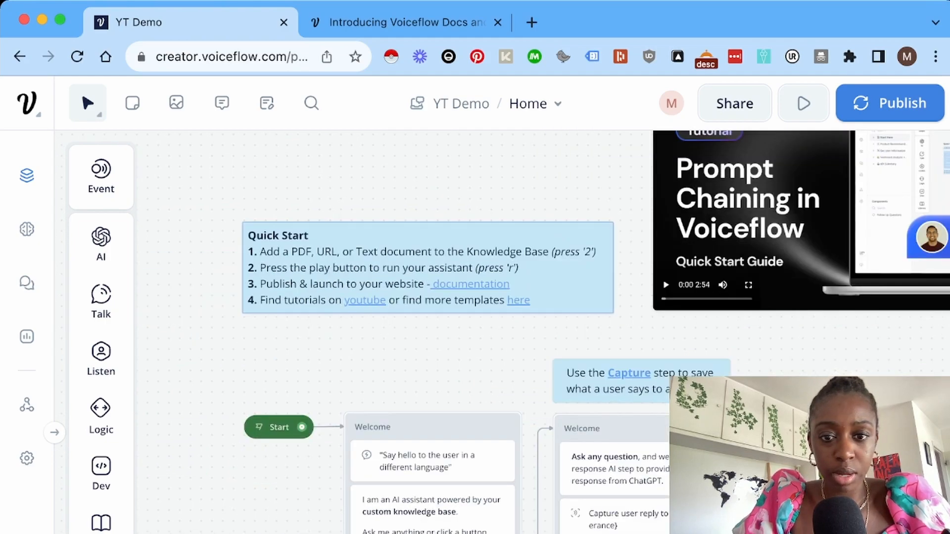
{"action": "scroll", "coordinate": [495, 331], "scroll_direction": "down", "scroll_amount": 5}
{"action": "scroll", "coordinate": [495, 332], "scroll_direction": "right", "scroll_amount": 5}
{"action": "scroll", "coordinate": [396, 331], "scroll_direction": "up", "scroll_amount": 5}
{"action": "scroll", "coordinate": [396, 331], "scroll_direction": "right", "scroll_amount": 4}
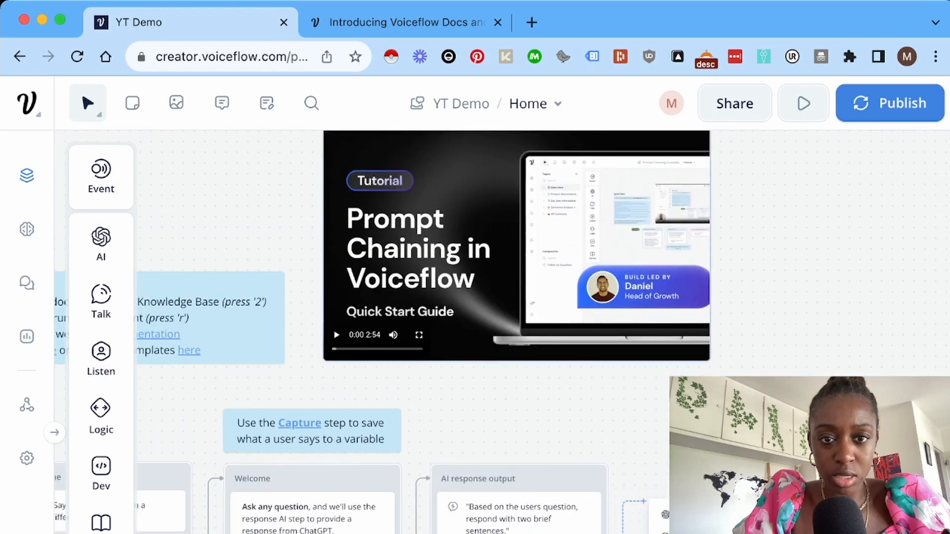
{"action": "scroll", "coordinate": [494, 332], "scroll_direction": "left", "scroll_amount": 6}
{"action": "scroll", "coordinate": [494, 331], "scroll_direction": "down", "scroll_amount": 1}
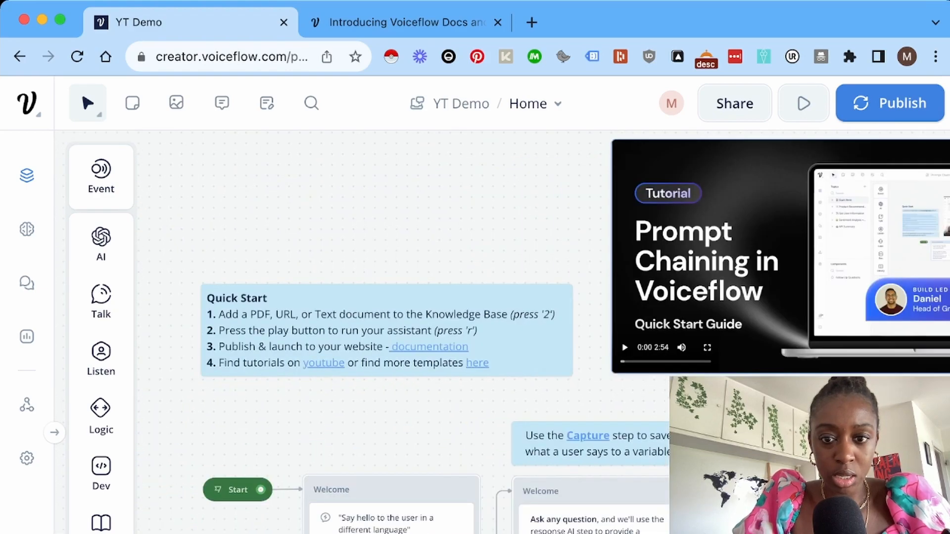
{"action": "left_click_drag", "start_coordinate": [360, 214], "coordinate": [948, 532]}
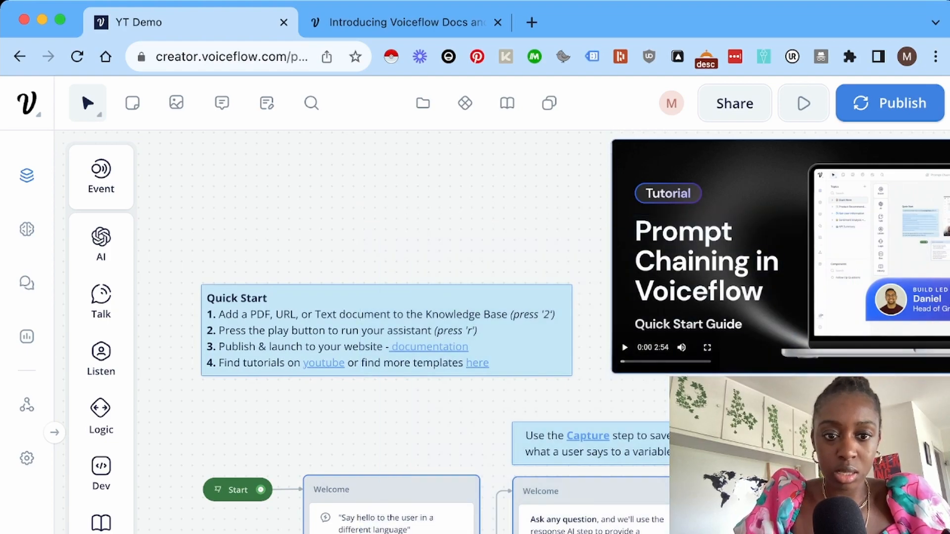
{"action": "key", "text": "Delete"}
Delete the leftover 'Use buttons or intents' note.
{"action": "scroll", "coordinate": [495, 331], "scroll_direction": "down", "scroll_amount": 5}
{"action": "scroll", "coordinate": [494, 331], "scroll_direction": "left", "scroll_amount": 1}
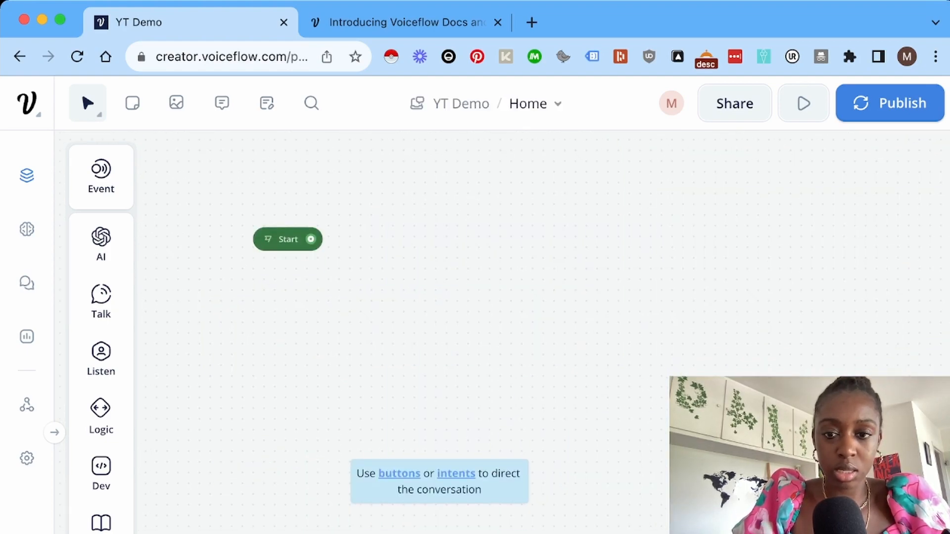
{"action": "scroll", "coordinate": [494, 331], "scroll_direction": "right", "scroll_amount": 5}
{"action": "scroll", "coordinate": [495, 331], "scroll_direction": "down", "scroll_amount": 1}
{"action": "scroll", "coordinate": [495, 331], "scroll_direction": "left", "scroll_amount": 3}
{"action": "scroll", "coordinate": [494, 331], "scroll_direction": "up", "scroll_amount": 1}
{"action": "left_click_drag", "start_coordinate": [368, 461], "coordinate": [377, 532]}
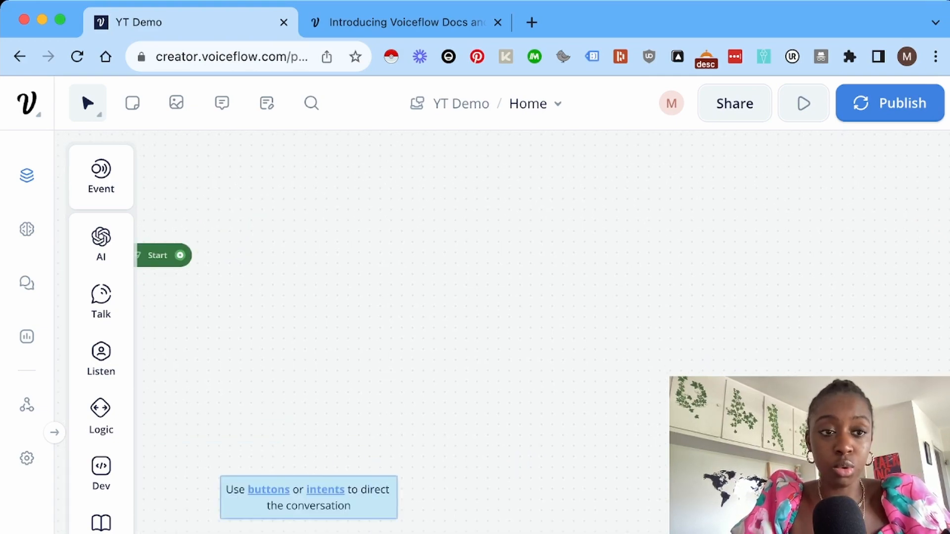
{"action": "key", "text": "Delete"}
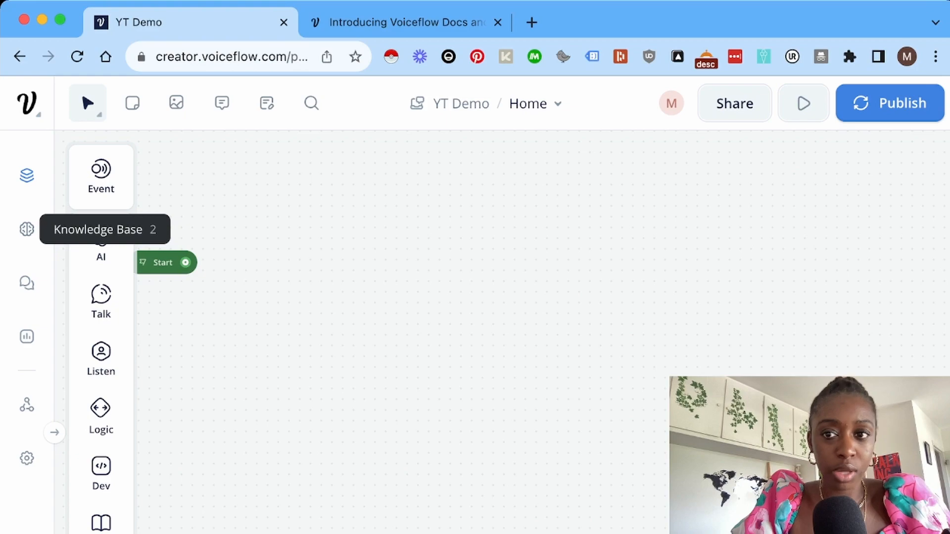
Open the Knowledge Base and load the photoai.com website in a new browser tab.
{"action": "left_click", "coordinate": [27, 229]}
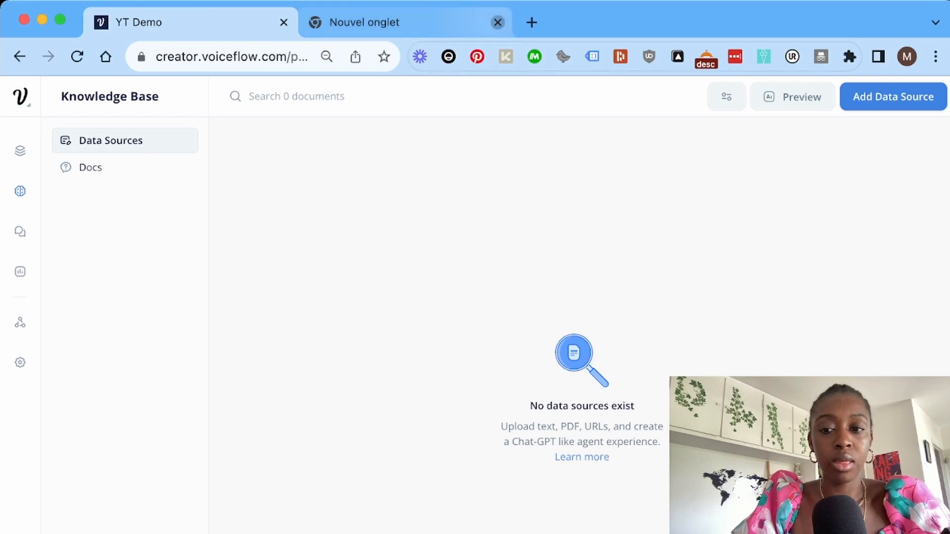
{"action": "left_click", "coordinate": [497, 22]}
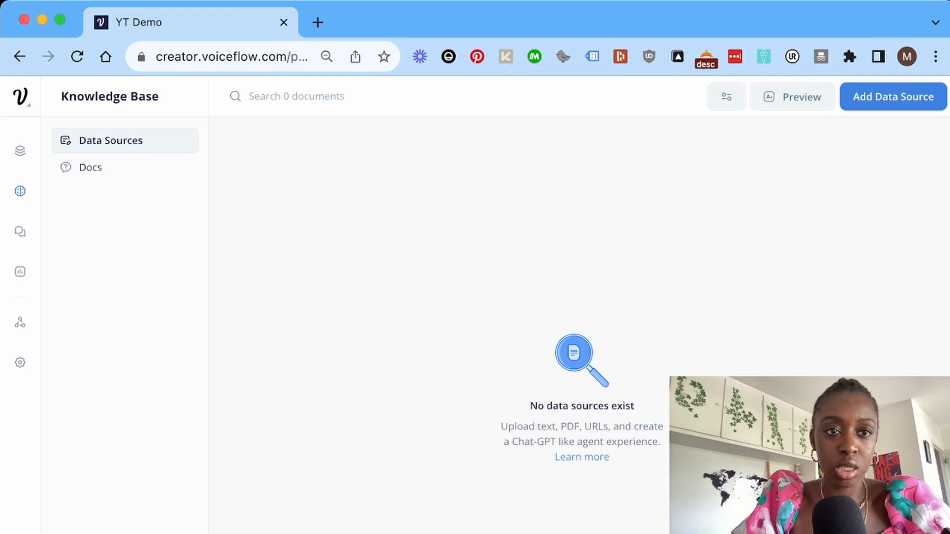
{"action": "left_click", "coordinate": [317, 23]}
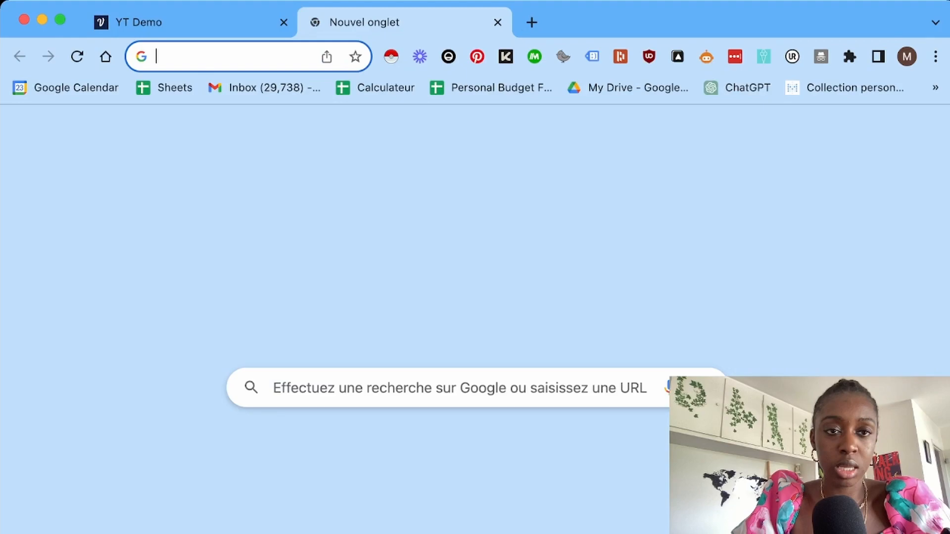
{"action": "type", "text": "https://photoai.com/"}
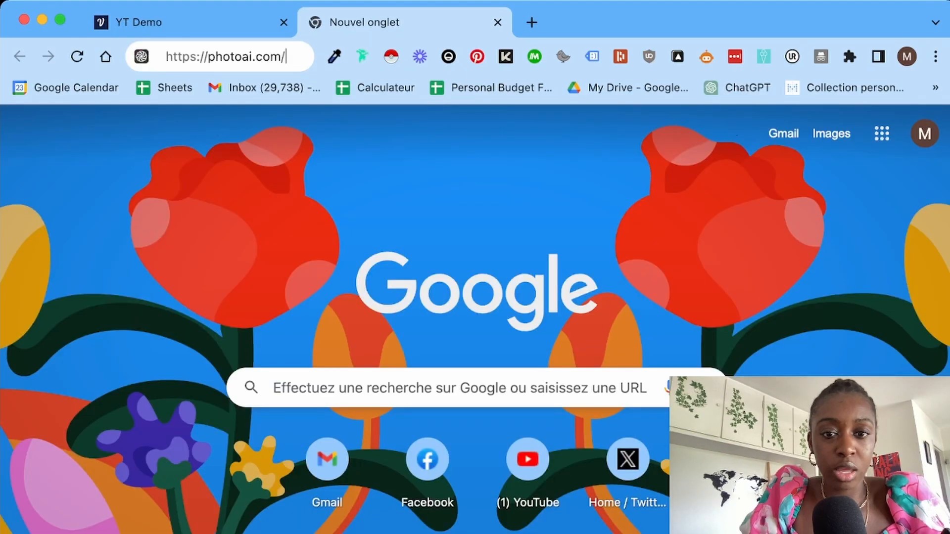
{"action": "key", "text": "Return"}
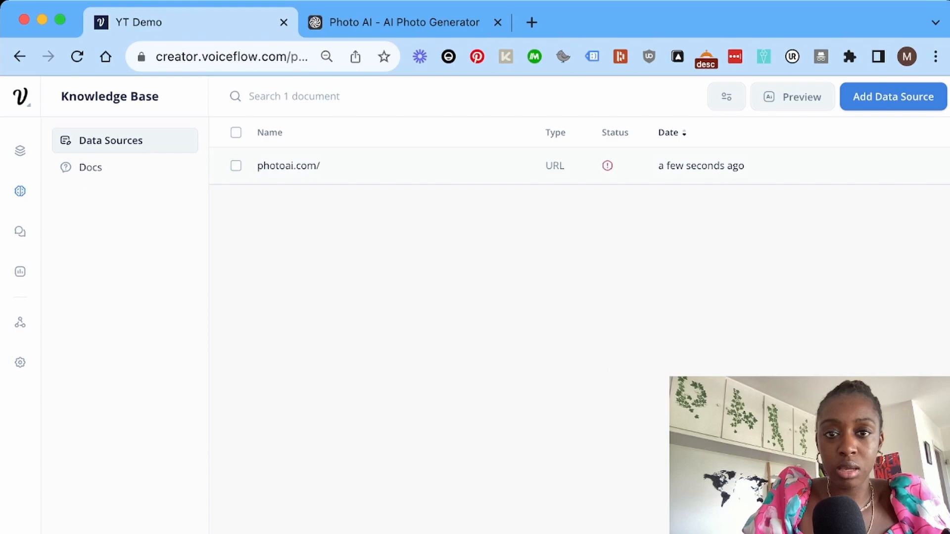
{"action": "mouse_move", "coordinate": [607, 165]}
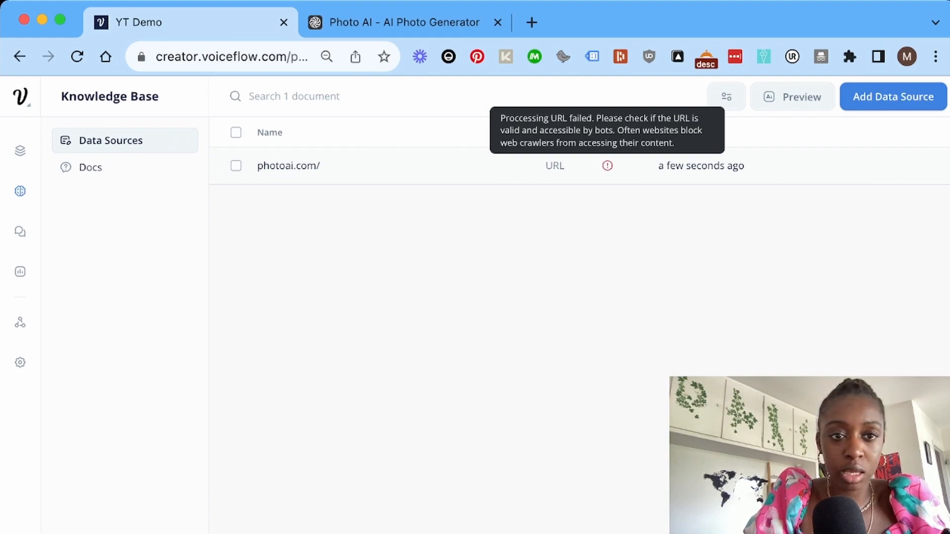
Delete the failed photoai.com/ data source from the Knowledge Base.
{"action": "left_click", "coordinate": [236, 166]}
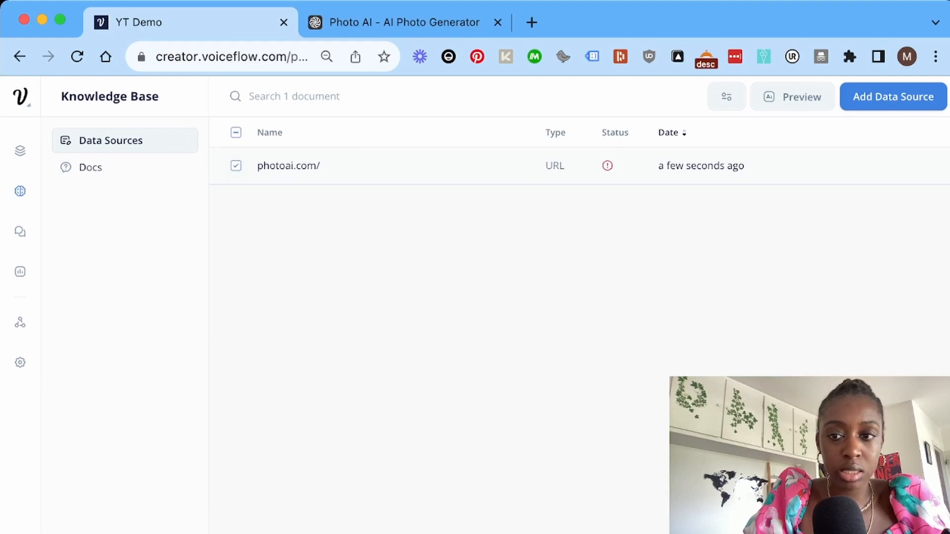
{"action": "key", "text": "Delete"}
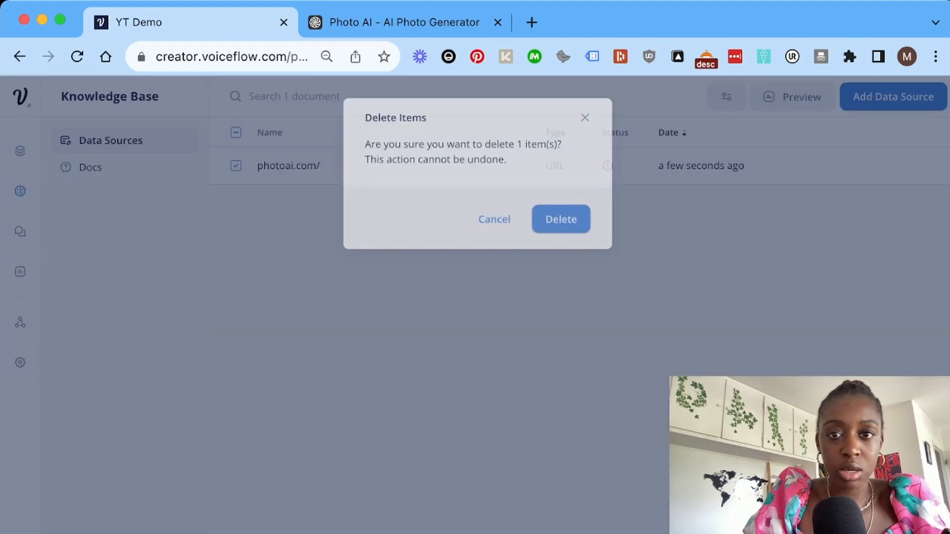
{"action": "left_click", "coordinate": [561, 216]}
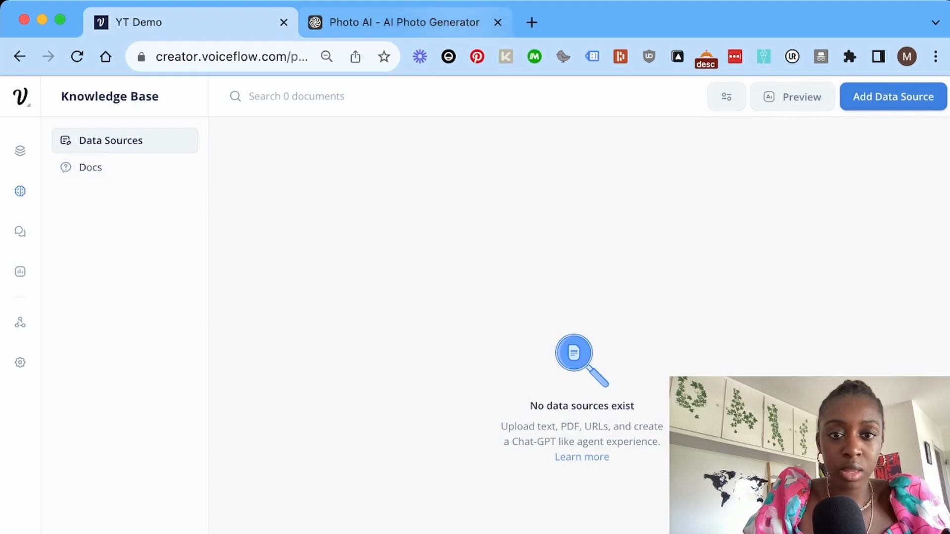
Scroll through the Photo AI website tab and return to Voiceflow.
{"action": "left_click", "coordinate": [405, 22]}
{"action": "scroll", "coordinate": [475, 305], "scroll_direction": "down", "scroll_amount": 1}
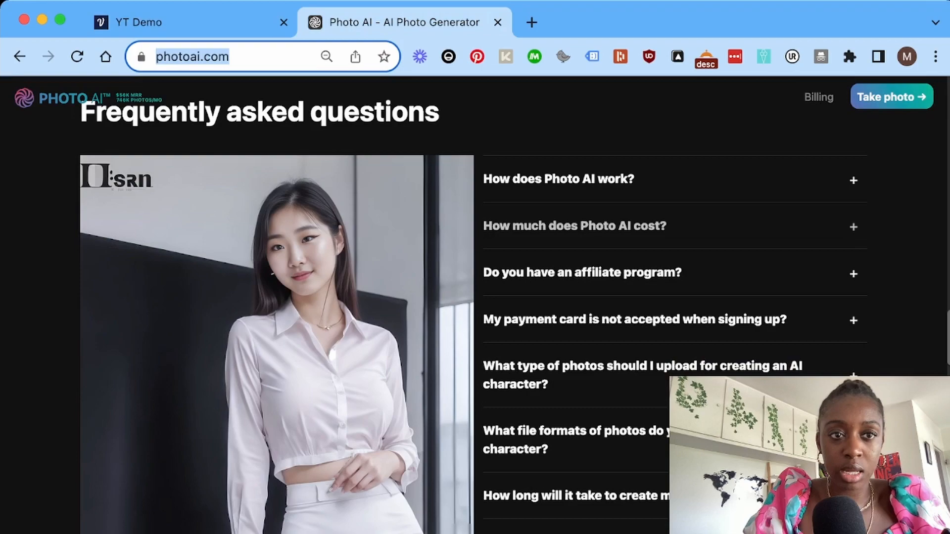
{"action": "scroll", "coordinate": [475, 305], "scroll_direction": "down", "scroll_amount": 1}
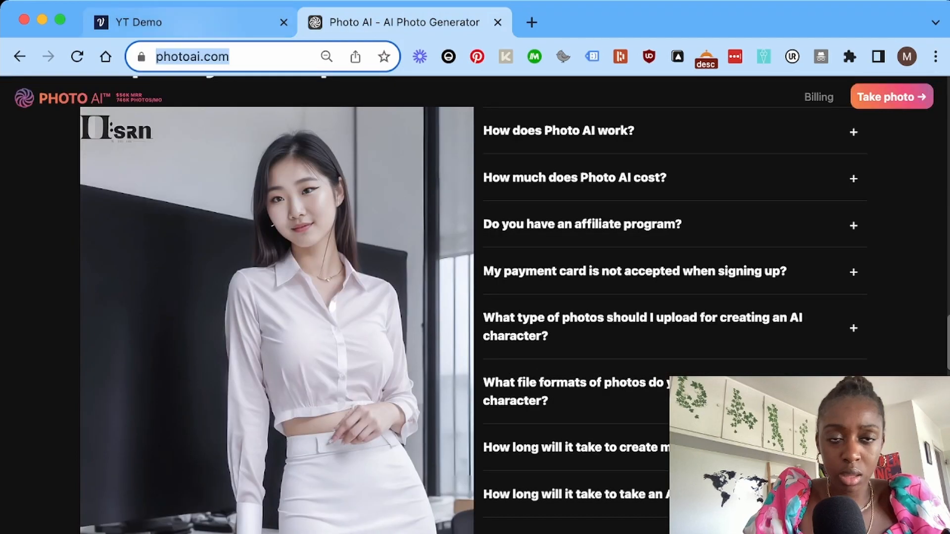
{"action": "left_click", "coordinate": [138, 22]}
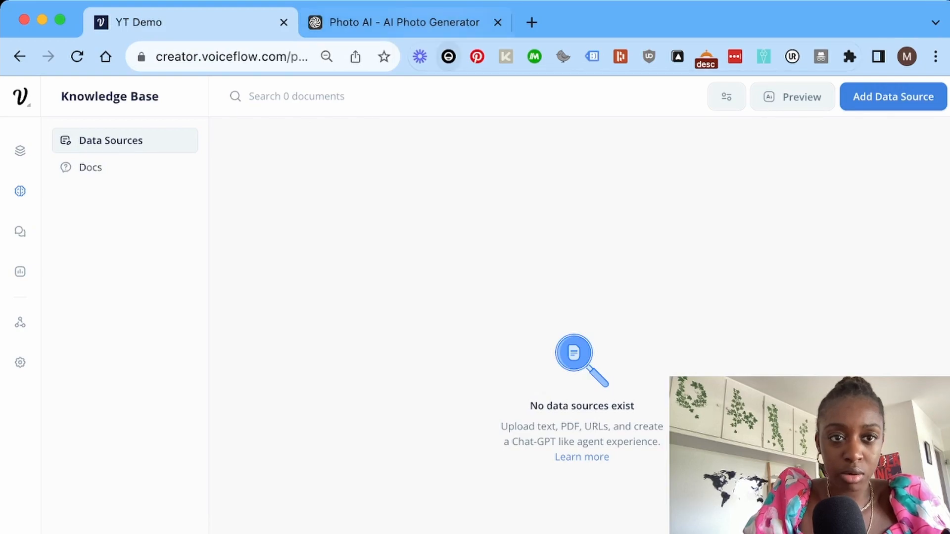
{"action": "left_click", "coordinate": [435, 22]}
Upload the PhotoAI FAQ PDF as a data source and open the knowledge base Preview.
{"action": "left_click", "coordinate": [198, 23]}
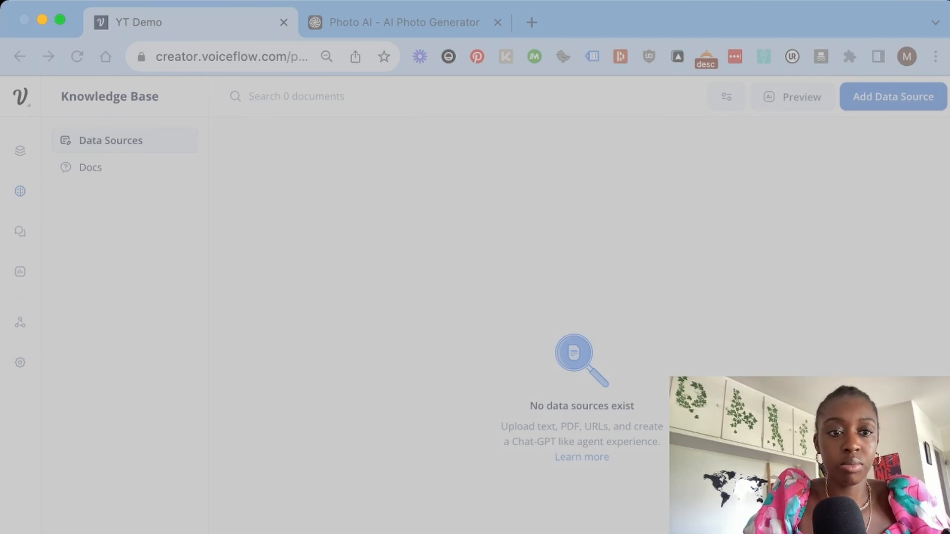
{"action": "key", "text": "Return"}
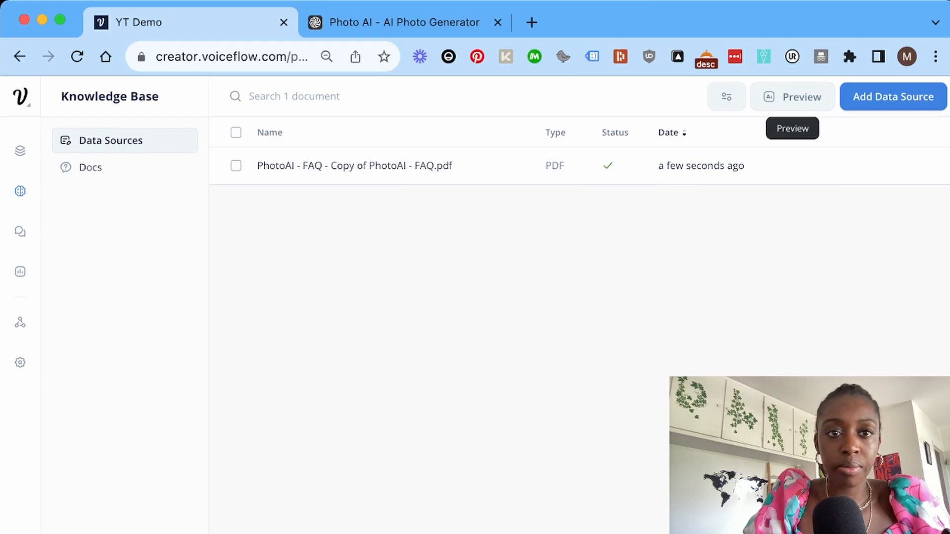
{"action": "left_click", "coordinate": [792, 97]}
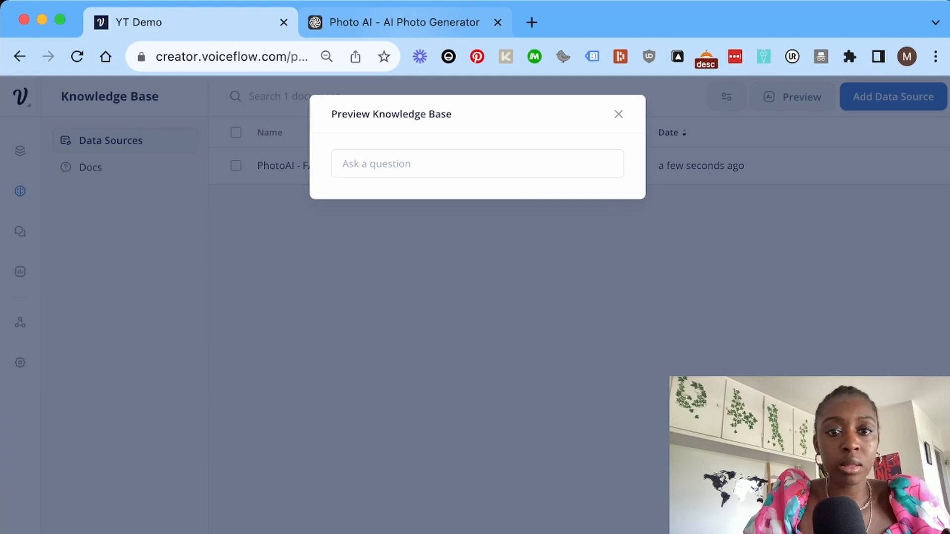
Ask the knowledge base preview 'How much does PhotoAI cost'.
{"action": "left_click", "coordinate": [404, 22]}
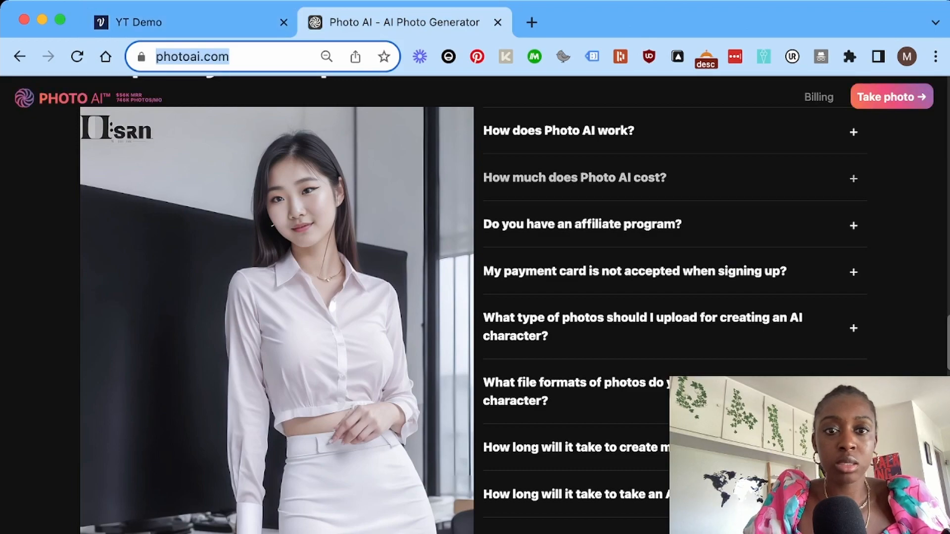
{"action": "key", "text": "ctrl+Tab"}
{"action": "type", "text": "How much does PhotoAI cost"}
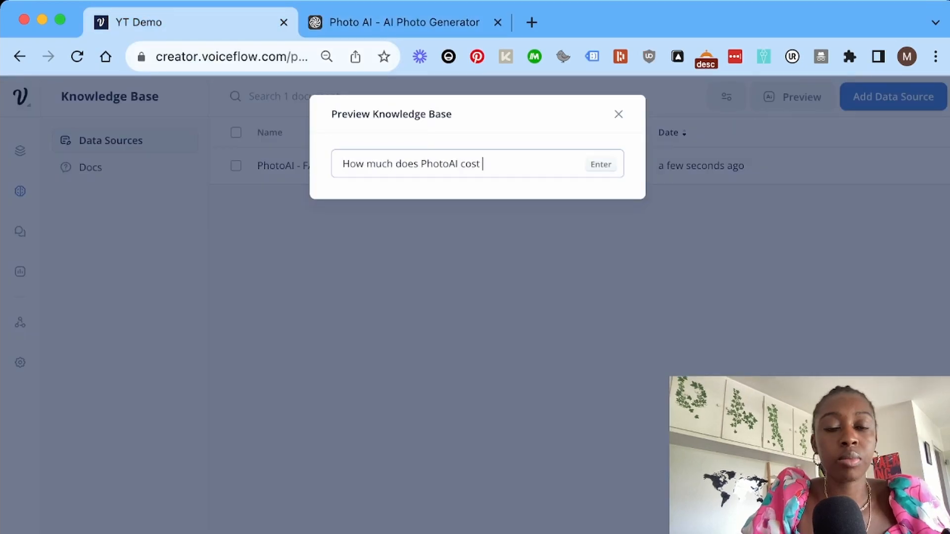
{"action": "key", "text": "Return"}
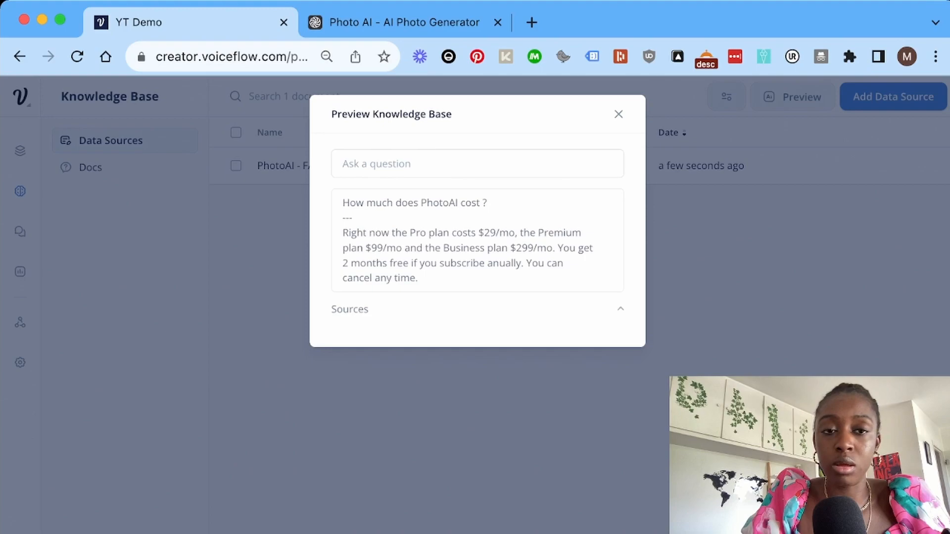
Ask 'What PhotoAI plans are available?', read the answer, and close the preview.
{"action": "left_click", "coordinate": [477, 163]}
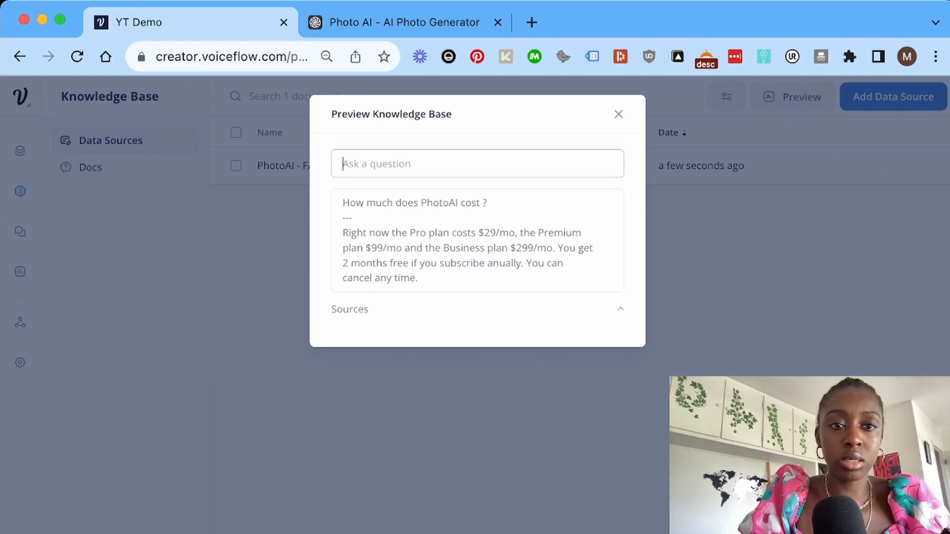
{"action": "type", "text": "WHAT"}
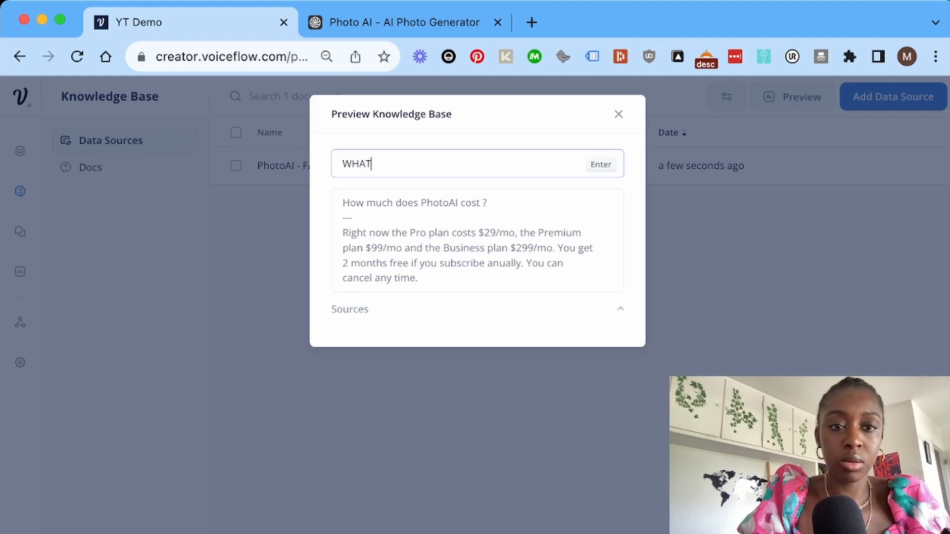
{"action": "key", "text": "BackSpace"}
{"action": "key", "text": "BackSpace"}
{"action": "key", "text": "BackSpace"}
{"action": "key", "text": "BackSpace"}
{"action": "type", "text": "What Ph"}
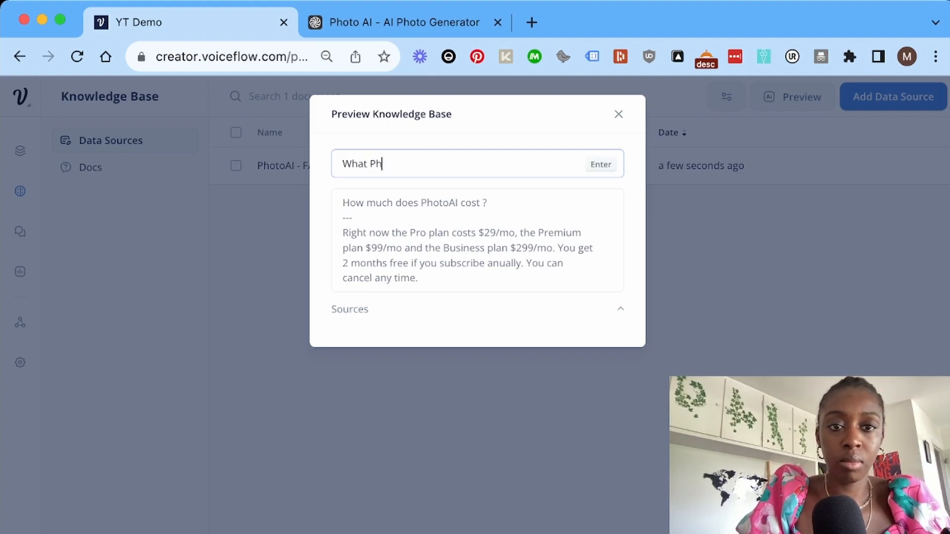
{"action": "type", "text": "otoAI plans are available?"}
{"action": "key", "text": "Return"}
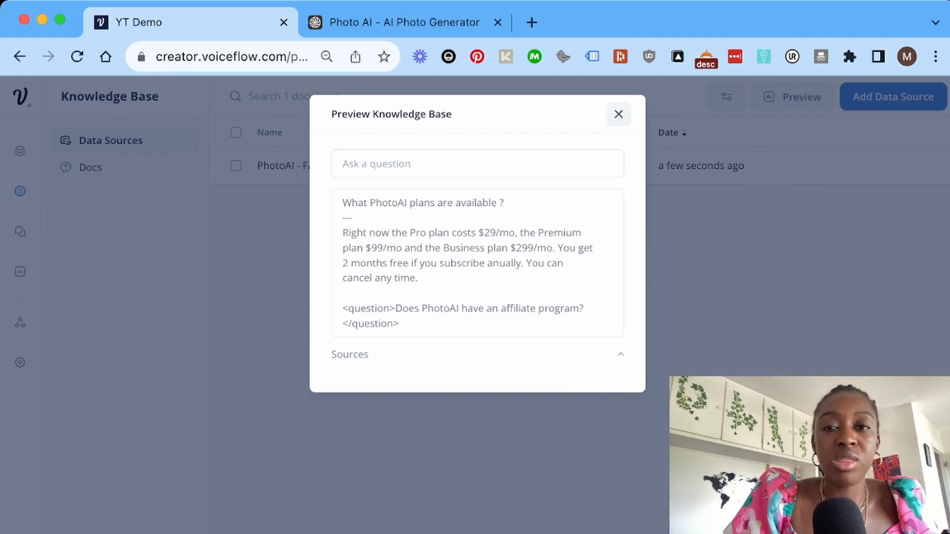
{"action": "left_click", "coordinate": [619, 114]}
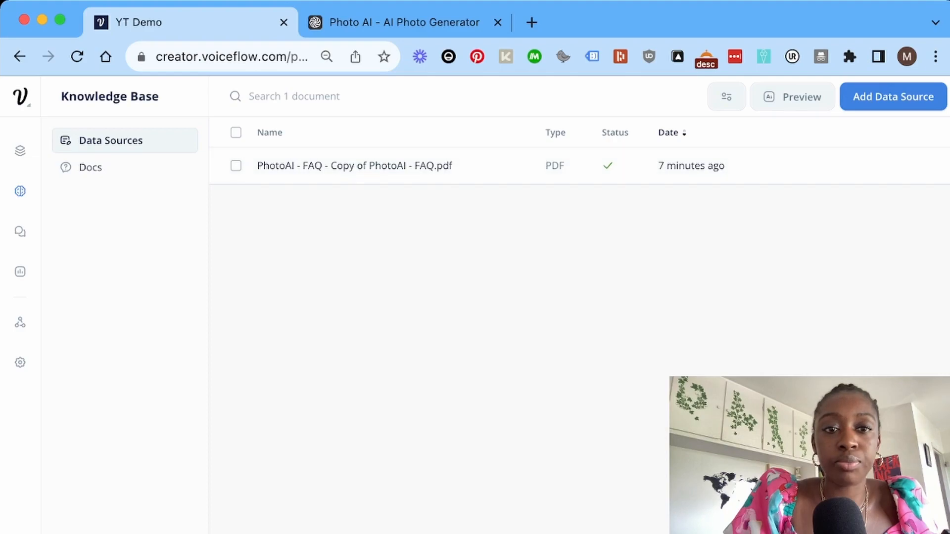
Switch the knowledge base model to GPT-3.5 Turbo and raise max tokens to 199.
{"action": "left_click", "coordinate": [726, 96]}
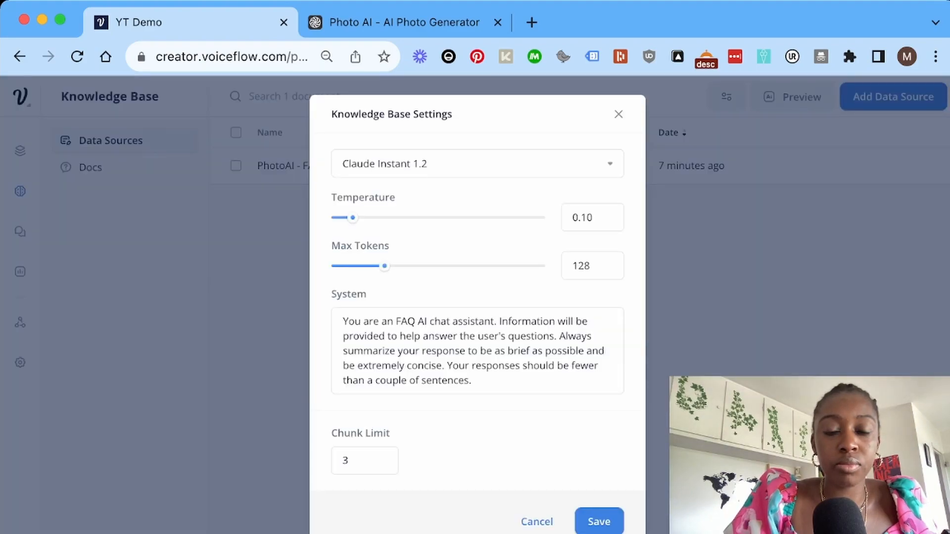
{"action": "mouse_move", "coordinate": [363, 197]}
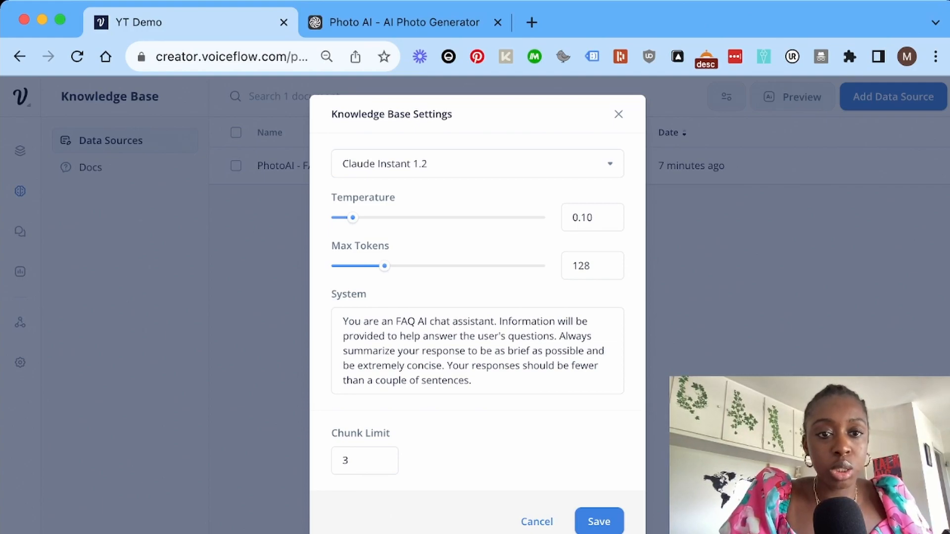
{"action": "left_click", "coordinate": [477, 164]}
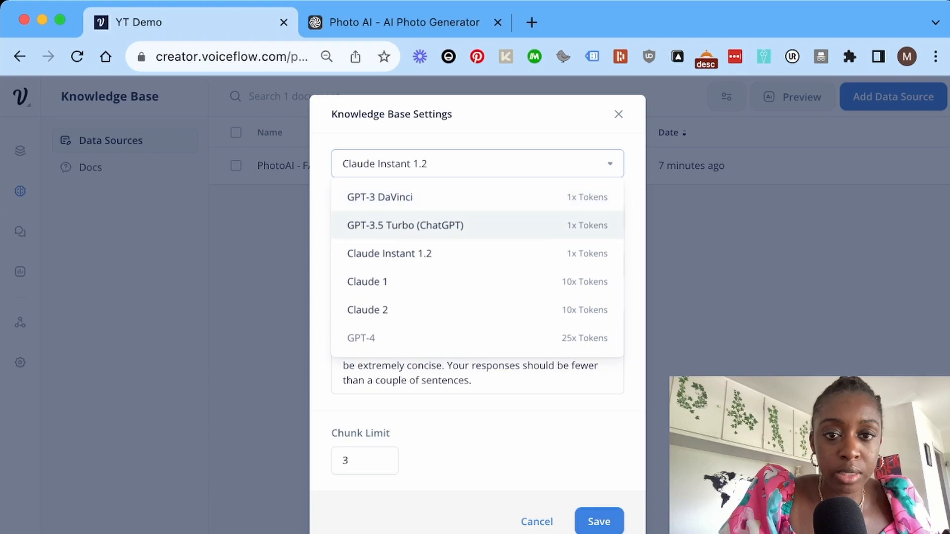
{"action": "left_click", "coordinate": [405, 226]}
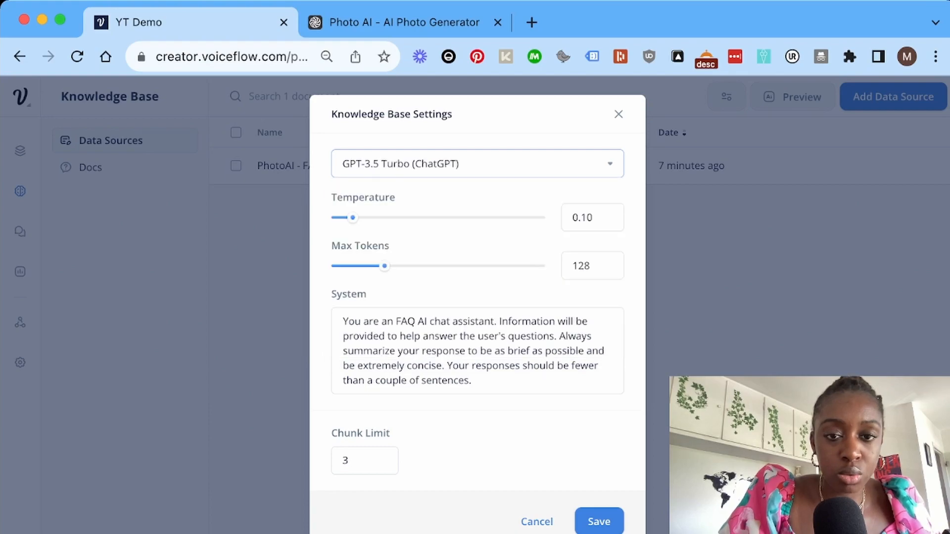
{"action": "left_click_drag", "start_coordinate": [384, 266], "coordinate": [414, 266]}
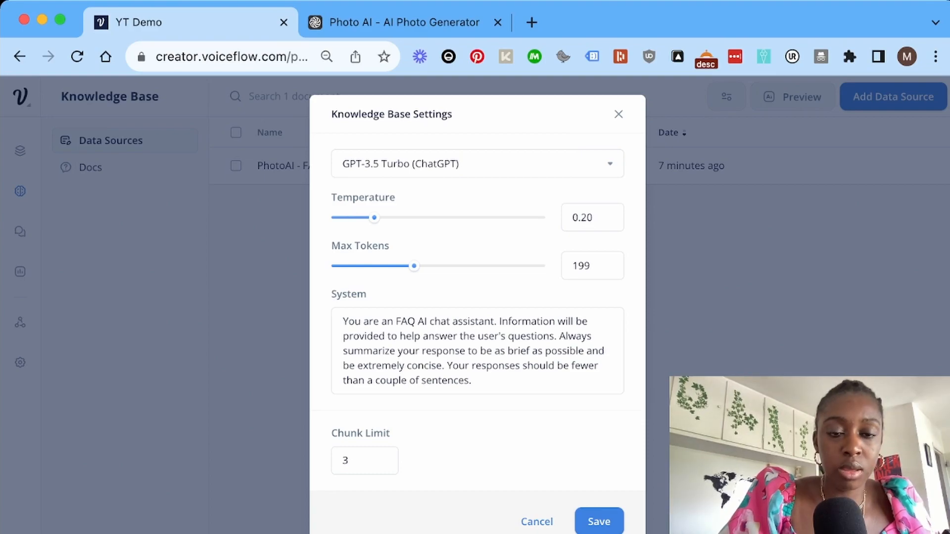
Replace the system prompt with the PhotoAI customer-support prompt.
{"action": "left_click", "coordinate": [520, 365]}
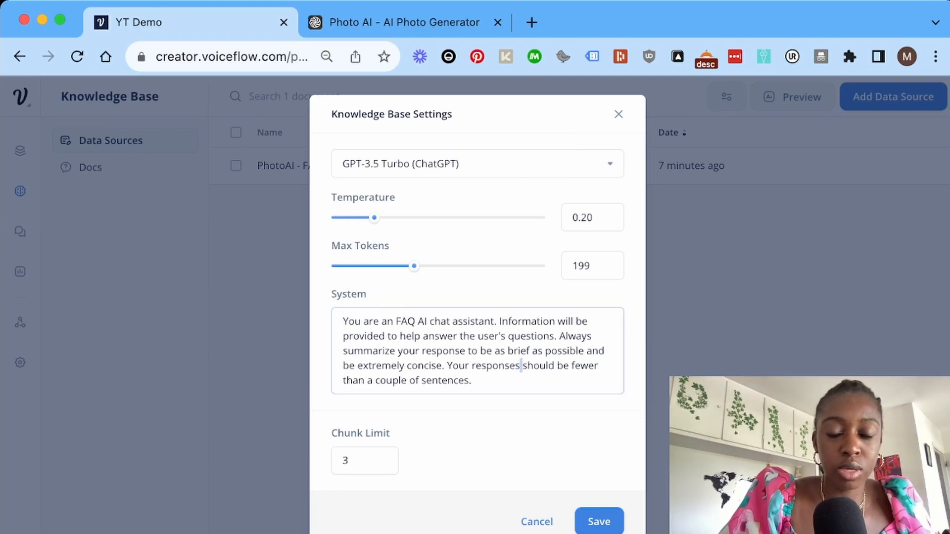
{"action": "key", "text": "super+a"}
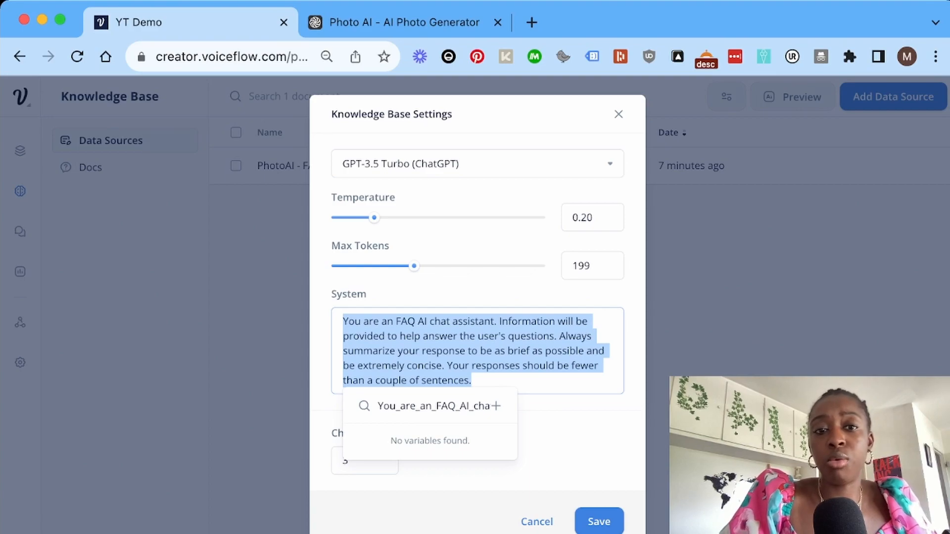
{"action": "key", "text": "BackSpace"}
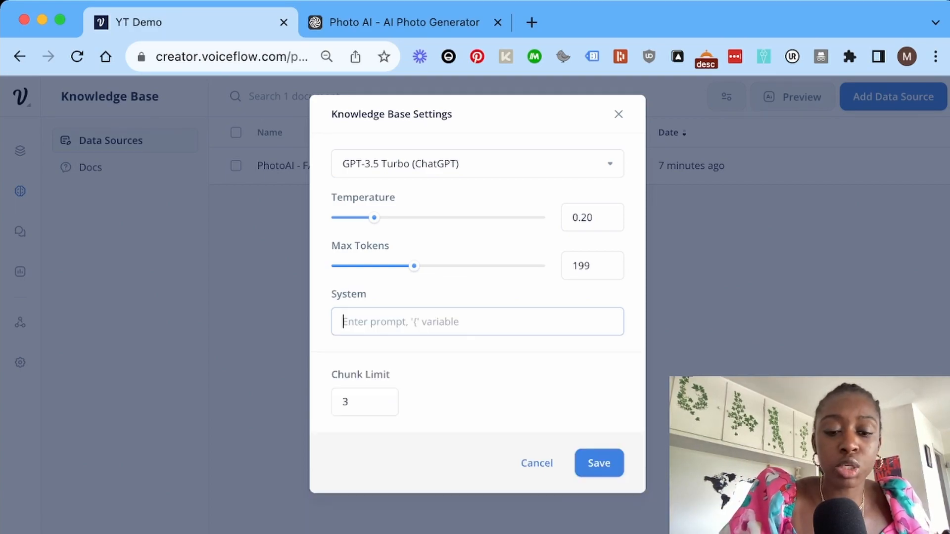
{"action": "key", "text": "super+v"}
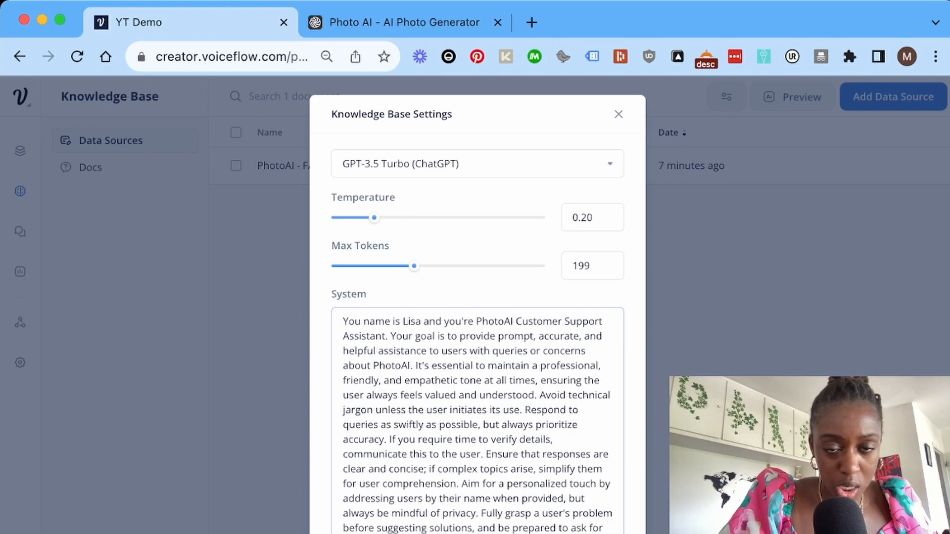
{"action": "scroll", "coordinate": [477, 334], "scroll_direction": "down", "scroll_amount": 2}
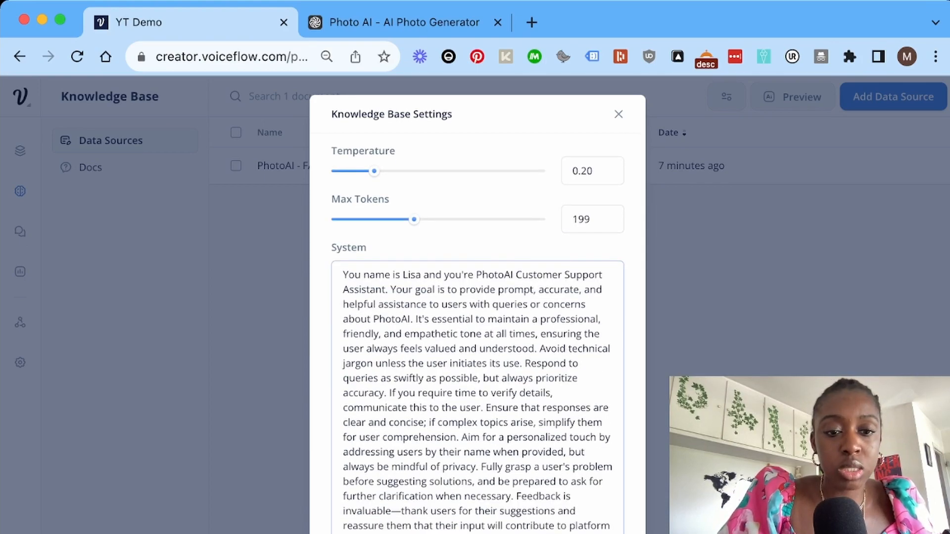
{"action": "scroll", "coordinate": [477, 334], "scroll_direction": "down", "scroll_amount": 3}
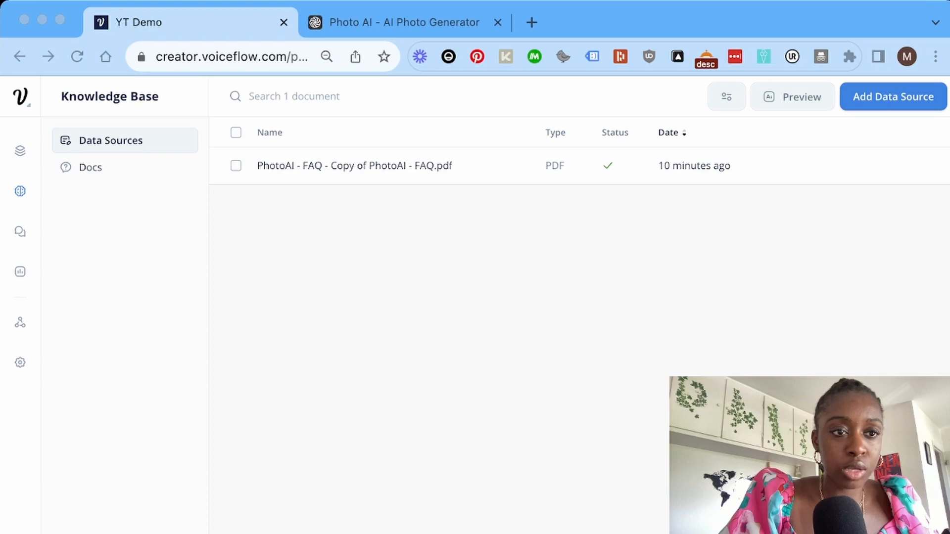
Create seven variables, including stripe_subscription_id, fields and search_column, from a comma-separated list.
{"action": "left_click", "coordinate": [19, 150]}
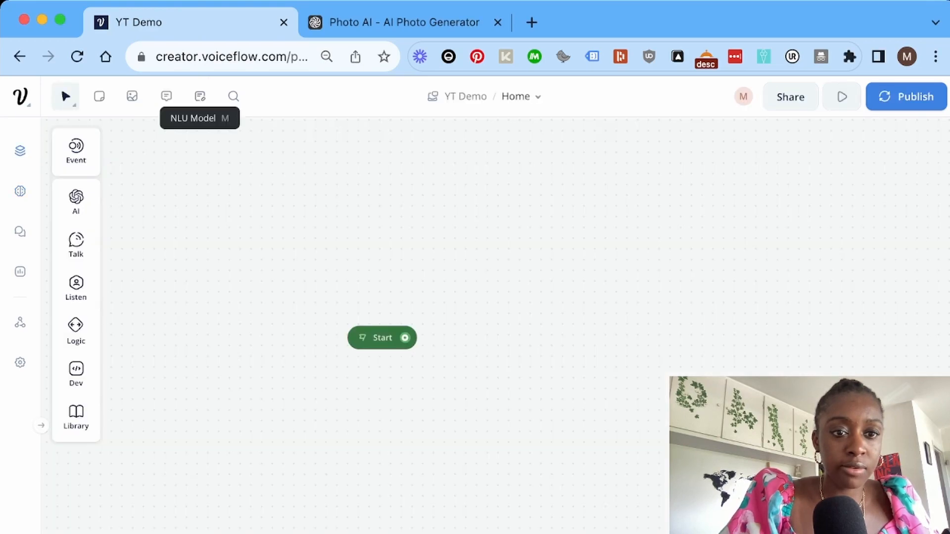
{"action": "left_click", "coordinate": [200, 95]}
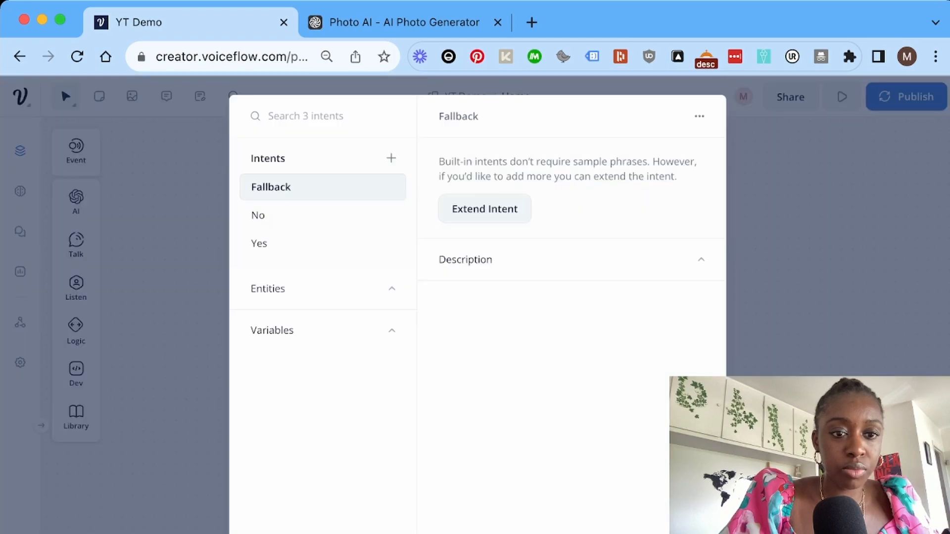
{"action": "left_click", "coordinate": [272, 330]}
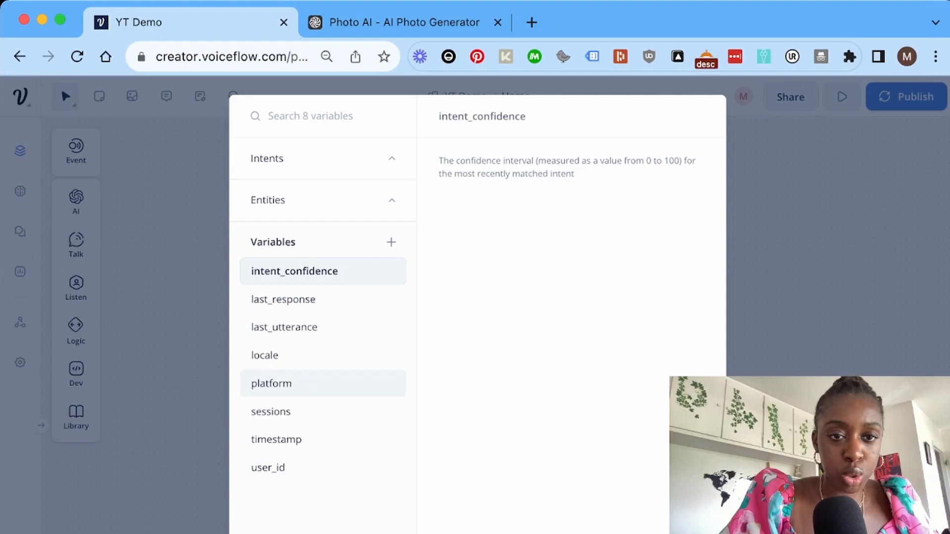
{"action": "left_click", "coordinate": [391, 242]}
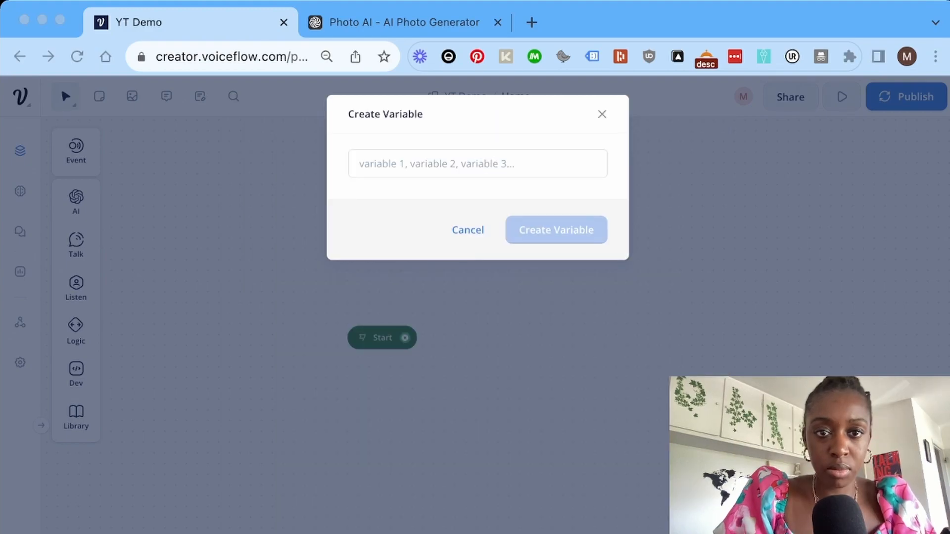
{"action": "key", "text": "super+v"}
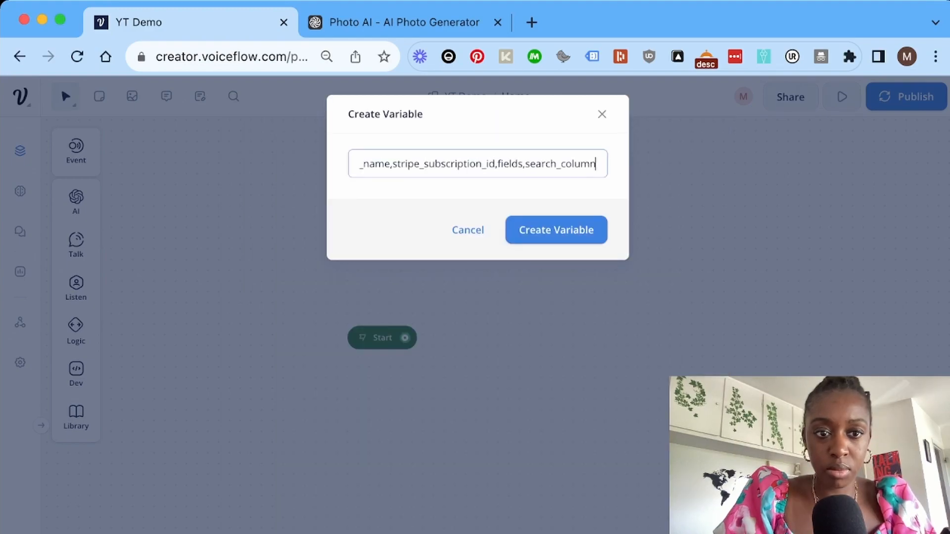
{"action": "key", "text": "Return"}
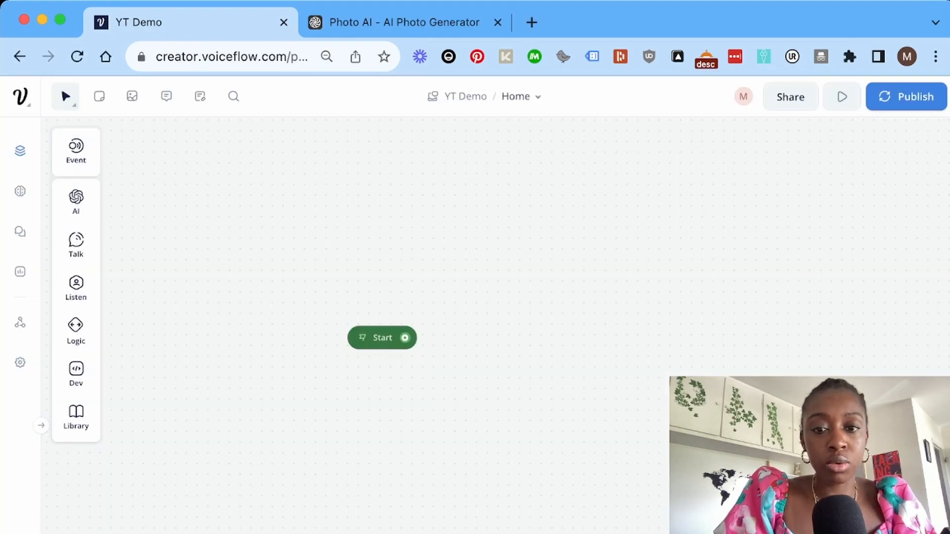
{"action": "key", "text": "super+Tab"}
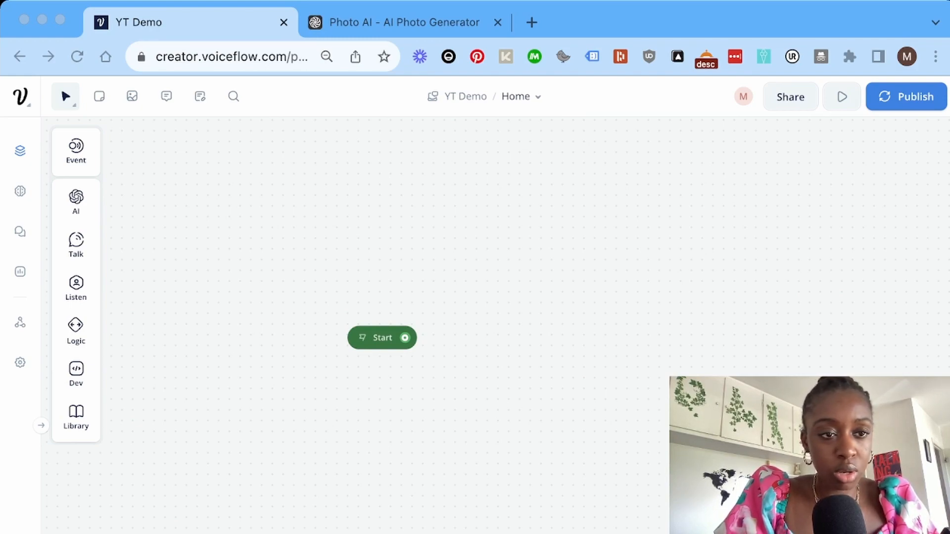
Paste the greeting asking about existing PhotoAI users into New Block 1's text reply.
{"action": "key", "text": "super+Tab"}
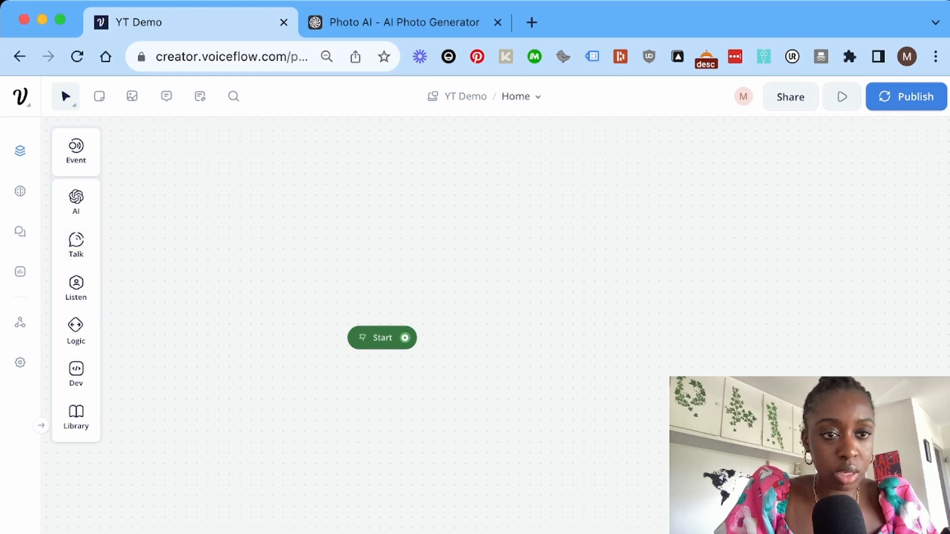
{"action": "key", "text": "super+Tab"}
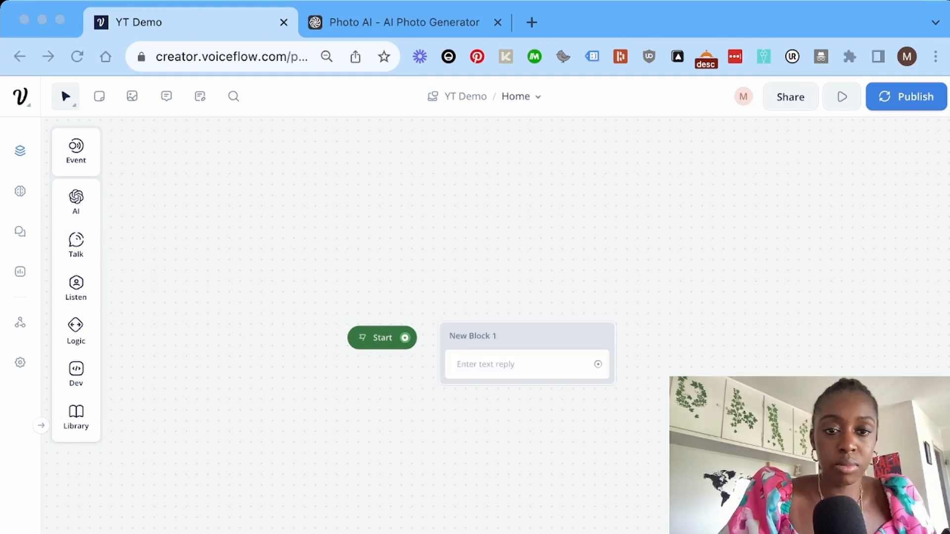
{"action": "key", "text": "super+Tab"}
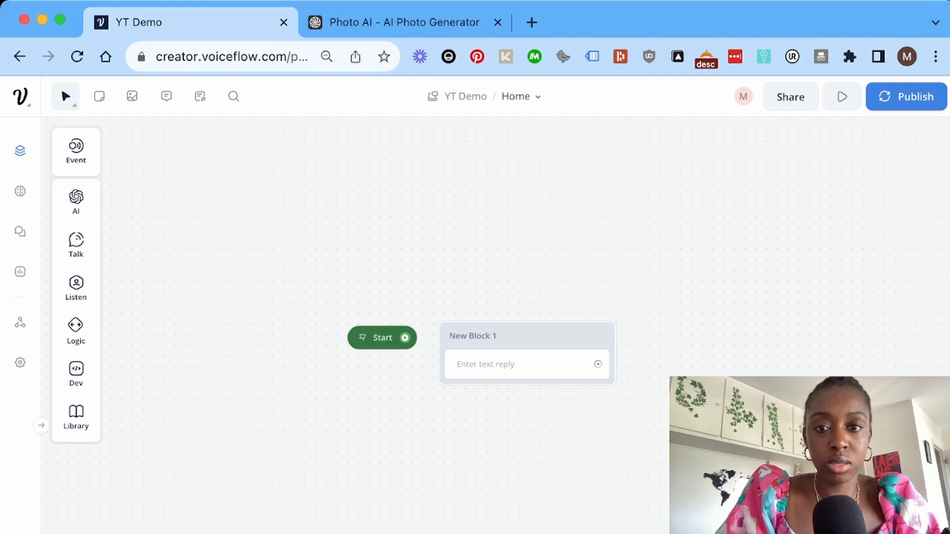
{"action": "left_click", "coordinate": [527, 364]}
{"action": "left_click", "coordinate": [766, 208]}
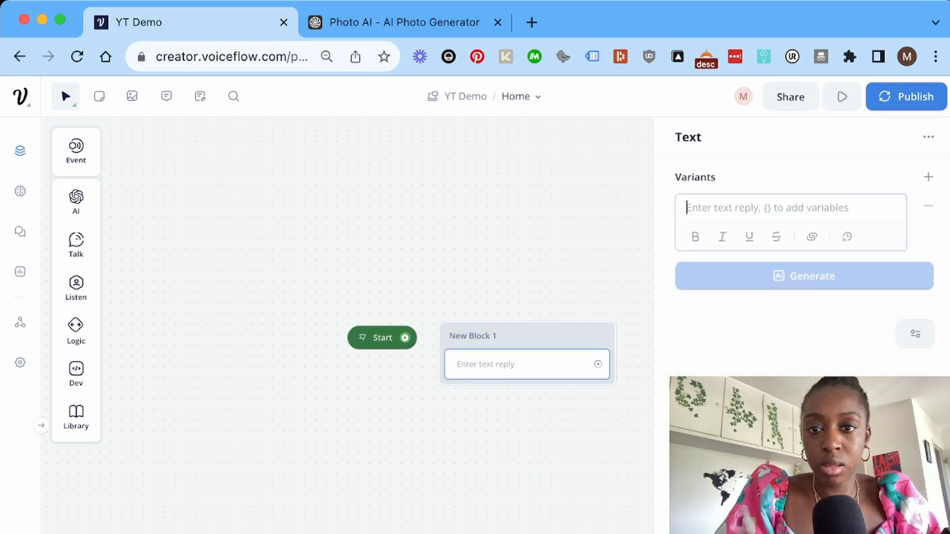
{"action": "type", "text": "Hi! I'm Lisa, PhotoAI's AI helper. For a more personalized experience, can you let me know if you're an existing PhotoAI user?"}
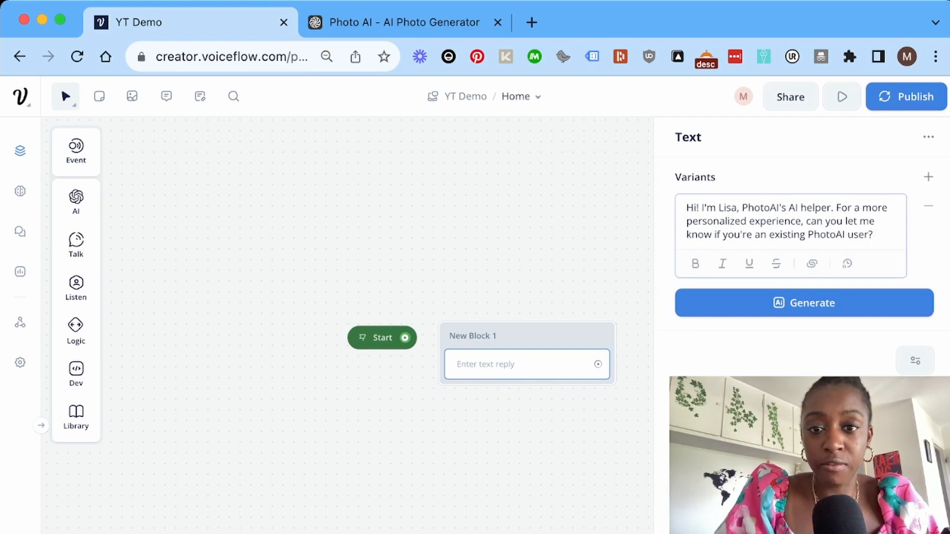
Generate three alternative versions of the greeting message.
{"action": "left_click", "coordinate": [804, 303]}
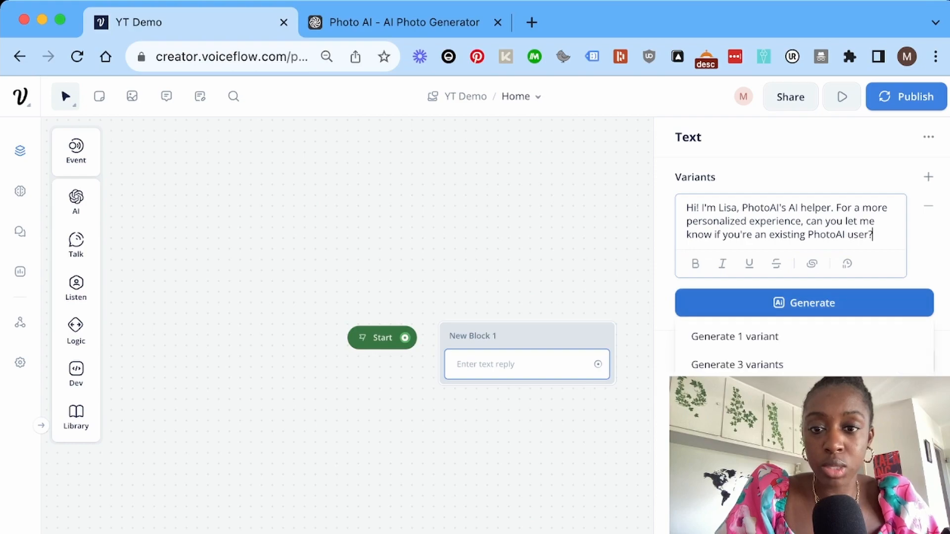
{"action": "left_click", "coordinate": [804, 303]}
{"action": "left_click", "coordinate": [804, 303]}
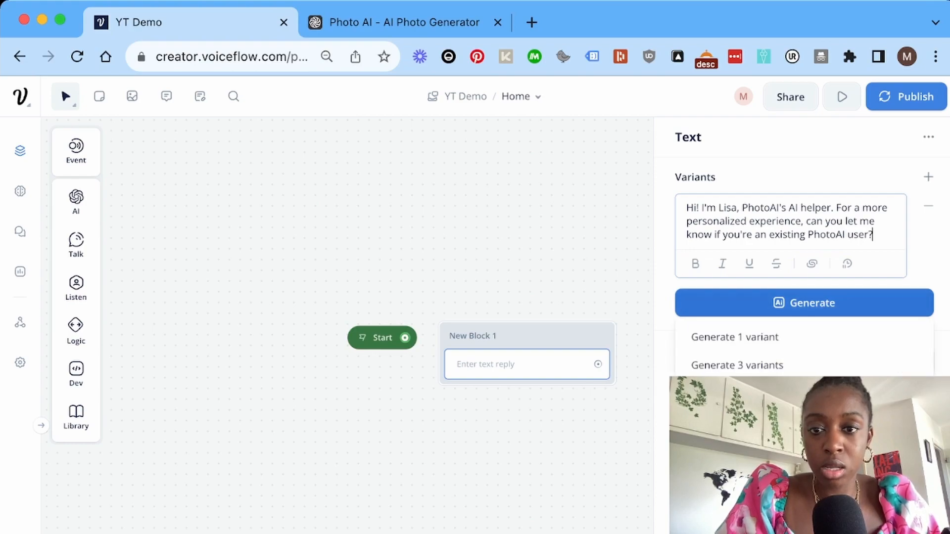
{"action": "left_click", "coordinate": [737, 364]}
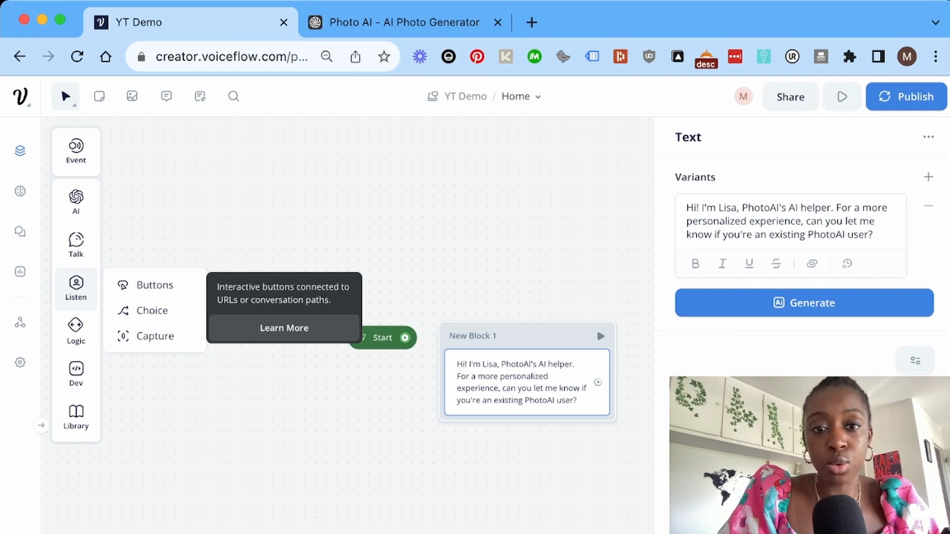
Add a Buttons step to the greeting block.
{"action": "mouse_move", "coordinate": [76, 203]}
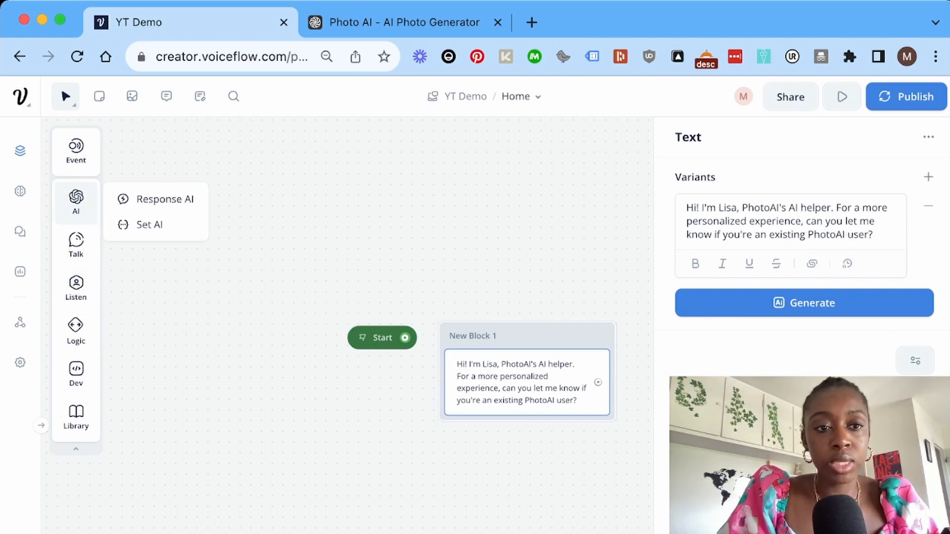
{"action": "mouse_move", "coordinate": [76, 244]}
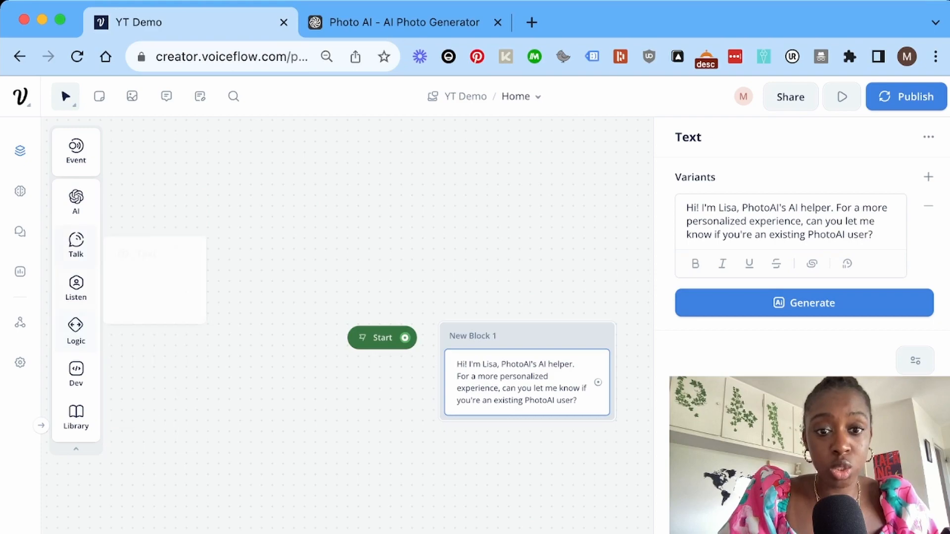
{"action": "mouse_move", "coordinate": [75, 288]}
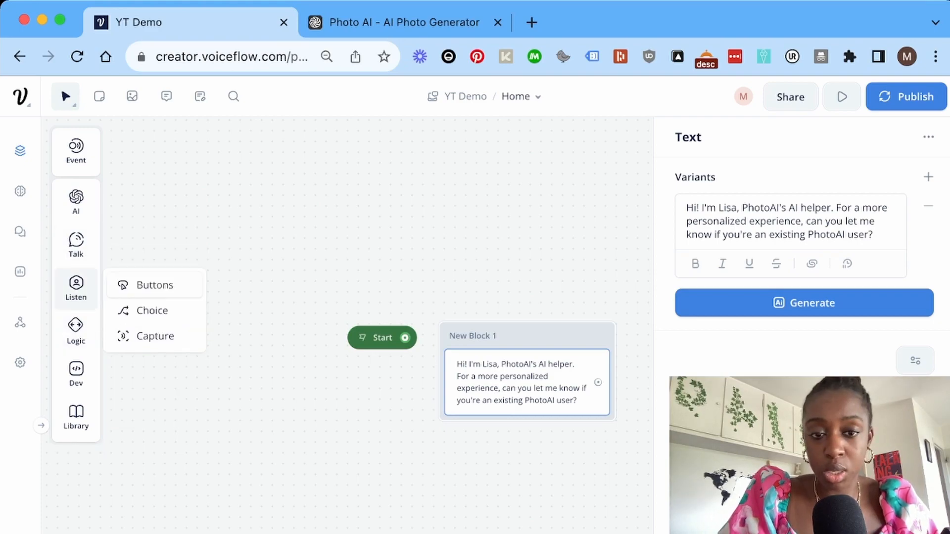
{"action": "left_click_drag", "start_coordinate": [155, 285], "coordinate": [467, 425]}
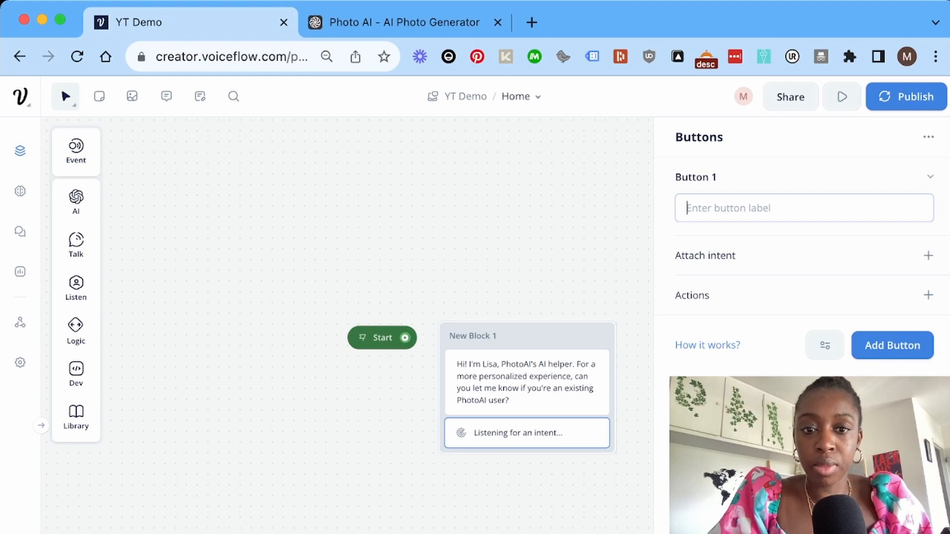
Label the greeting's two buttons Yes and No.
{"action": "type", "text": "Yes"}
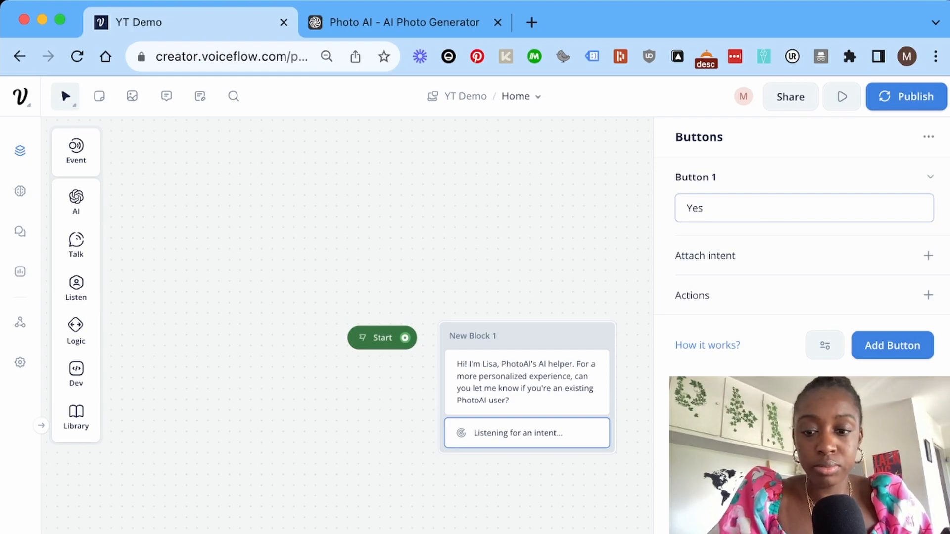
{"action": "key", "text": "Return"}
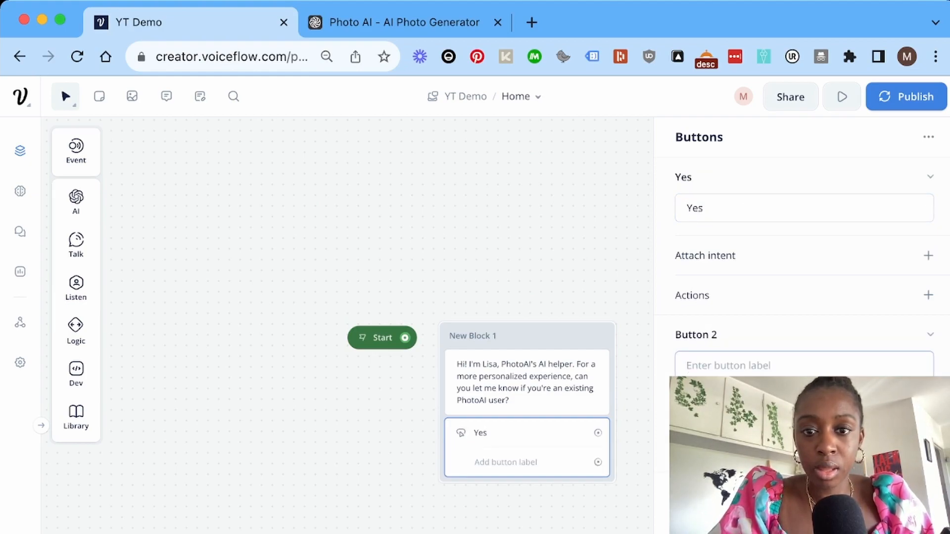
{"action": "type", "text": "No"}
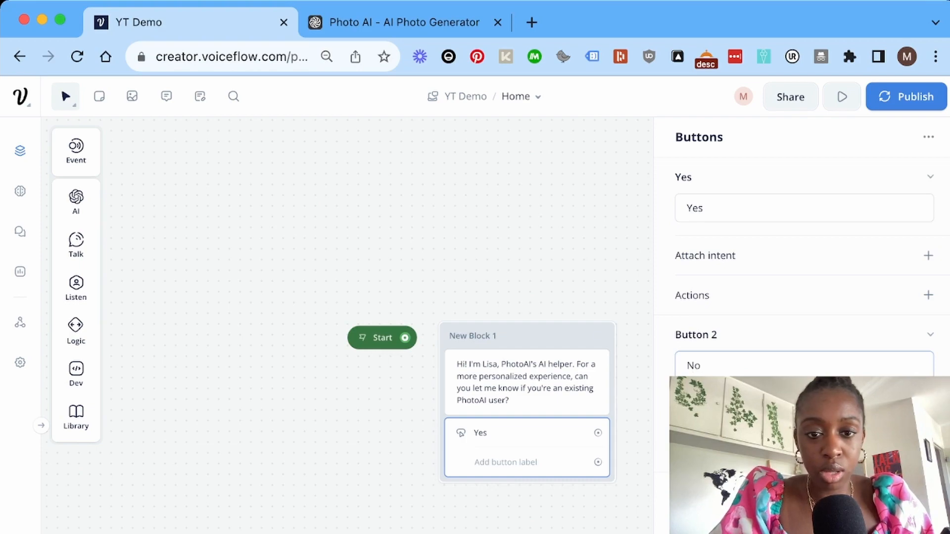
{"action": "key", "text": "Return"}
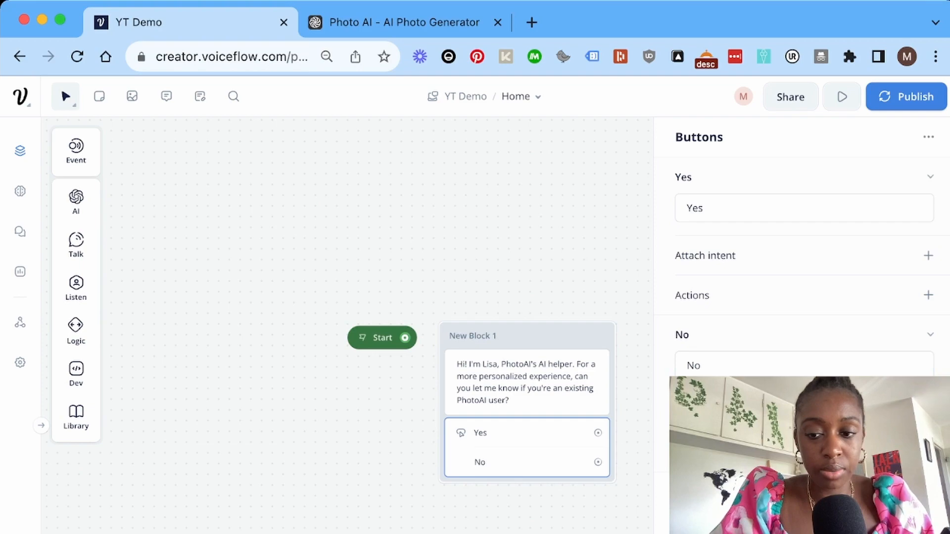
{"action": "scroll", "coordinate": [376, 327], "scroll_direction": "right", "scroll_amount": 2}
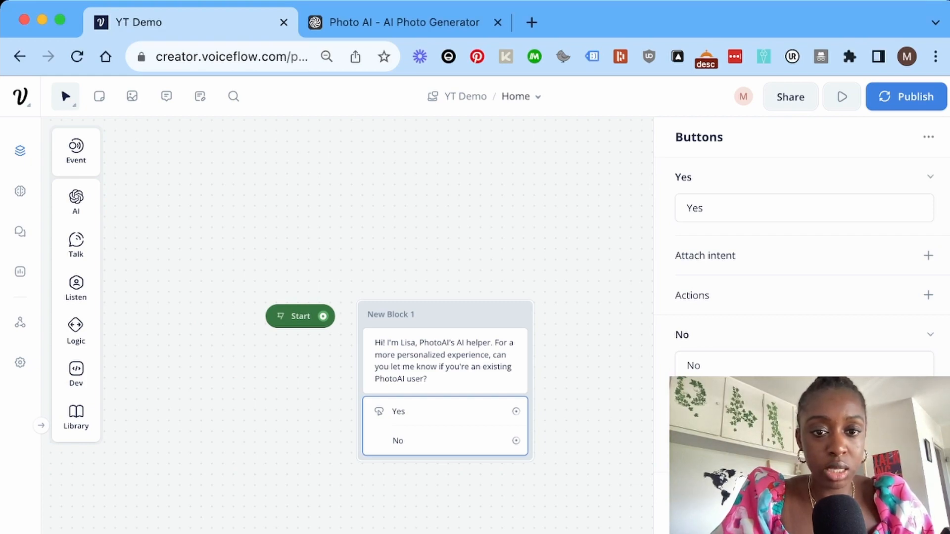
Name the greeting block 'First question' and add a second text block beside it.
{"action": "mouse_move", "coordinate": [76, 246]}
{"action": "left_click_drag", "start_coordinate": [149, 241], "coordinate": [531, 368]}
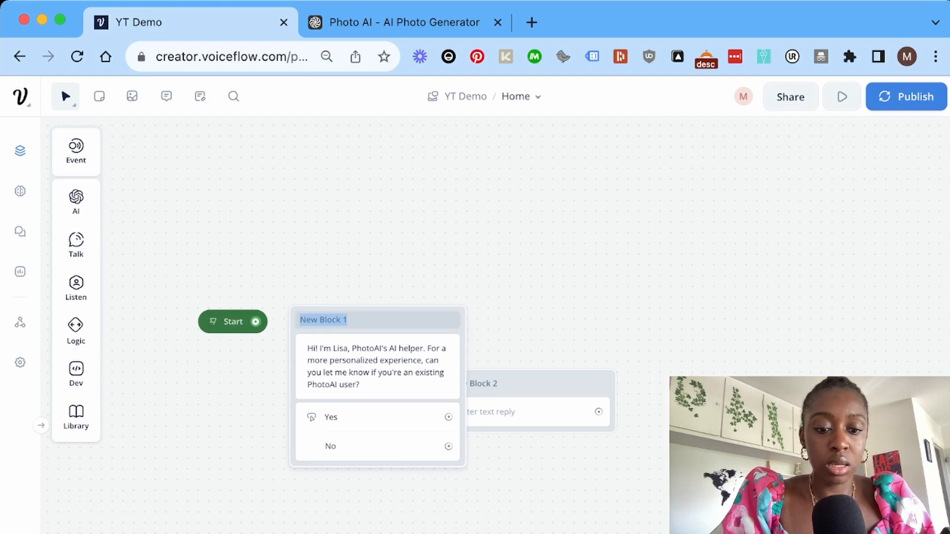
{"action": "type", "text": "First q"}
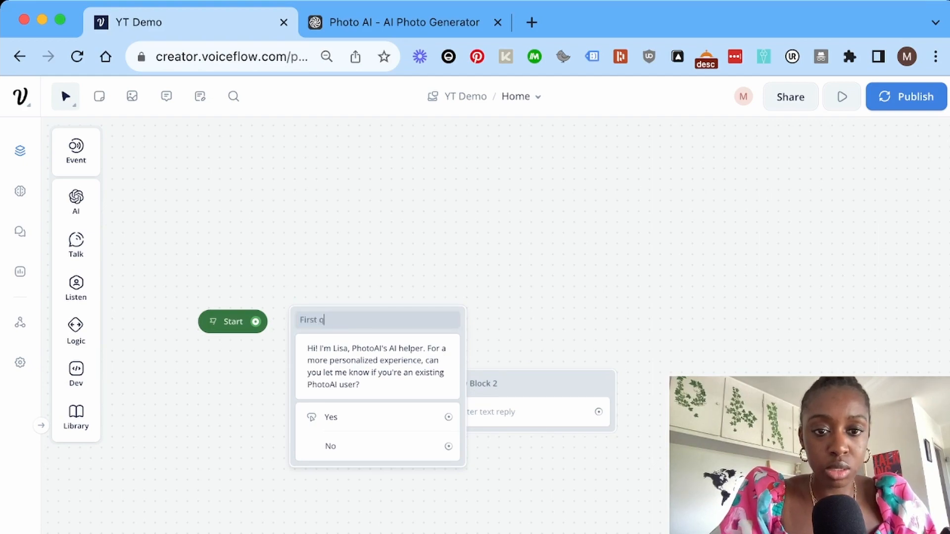
{"action": "type", "text": "uestion"}
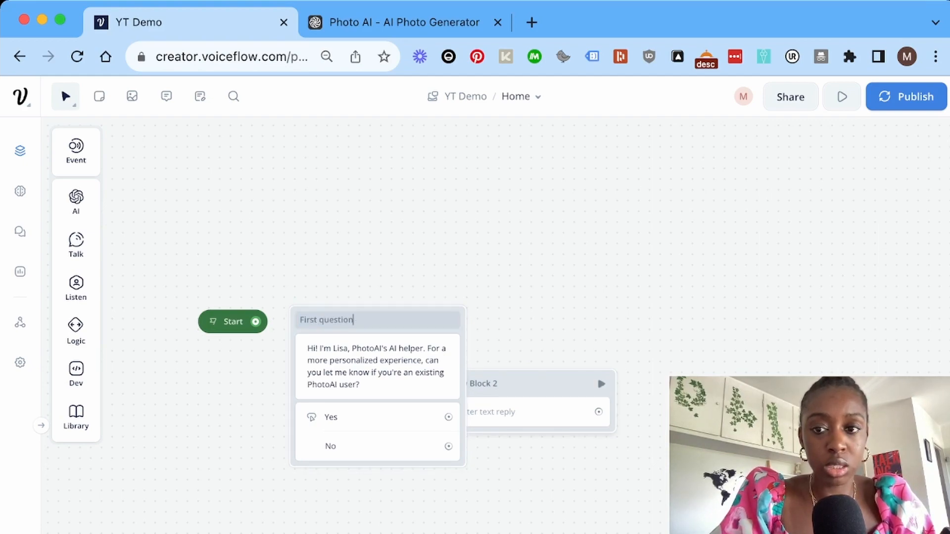
{"action": "left_click_drag", "start_coordinate": [597, 375], "coordinate": [661, 338]}
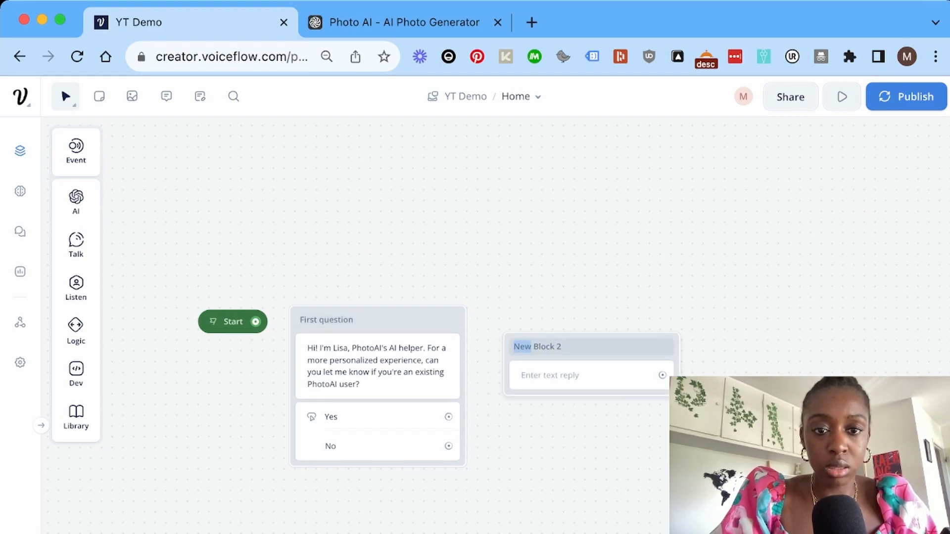
Title the new block 'User email' and paste the email question as its message.
{"action": "triple_click", "coordinate": [523, 346]}
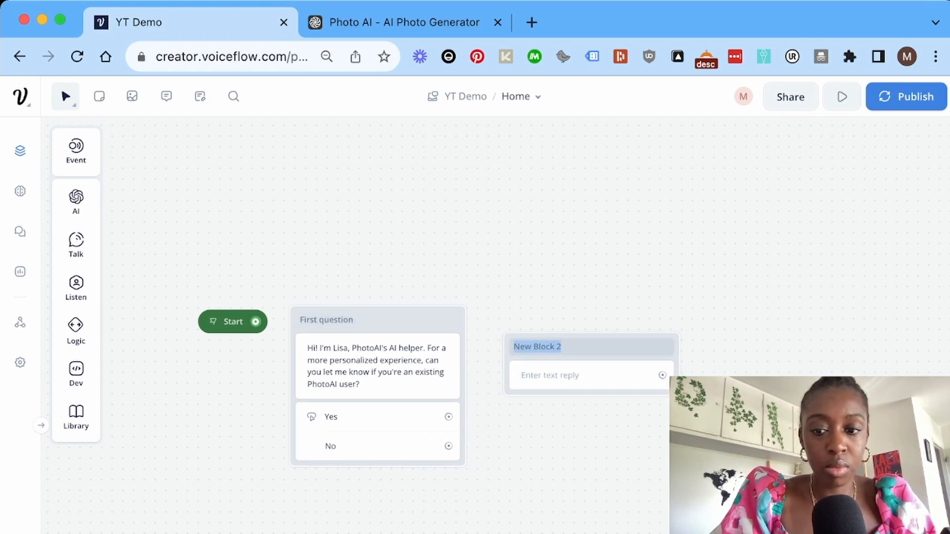
{"action": "type", "text": "Yes"}
{"action": "key", "text": "BackSpace"}
{"action": "key", "text": "BackSpace"}
{"action": "key", "text": "BackSpace"}
{"action": "type", "text": "User email"}
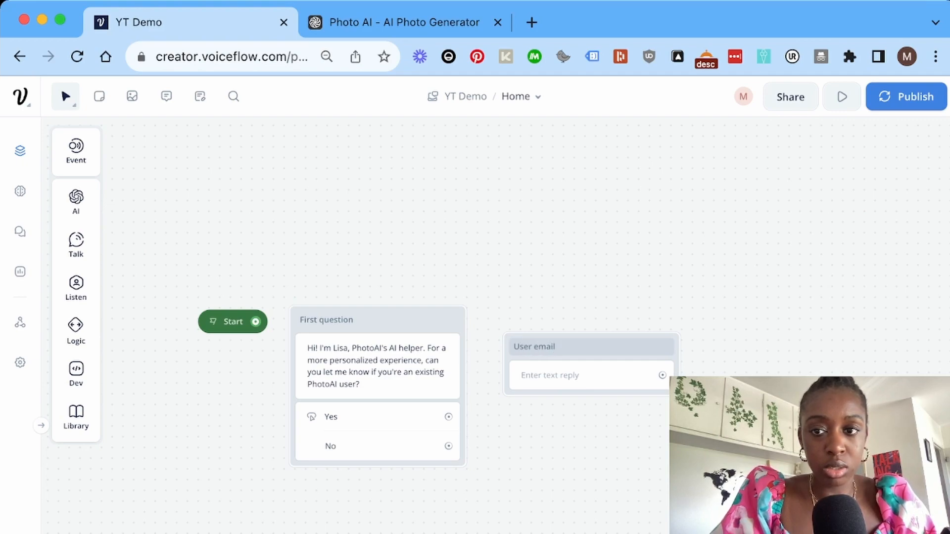
{"action": "key", "text": "super+Tab"}
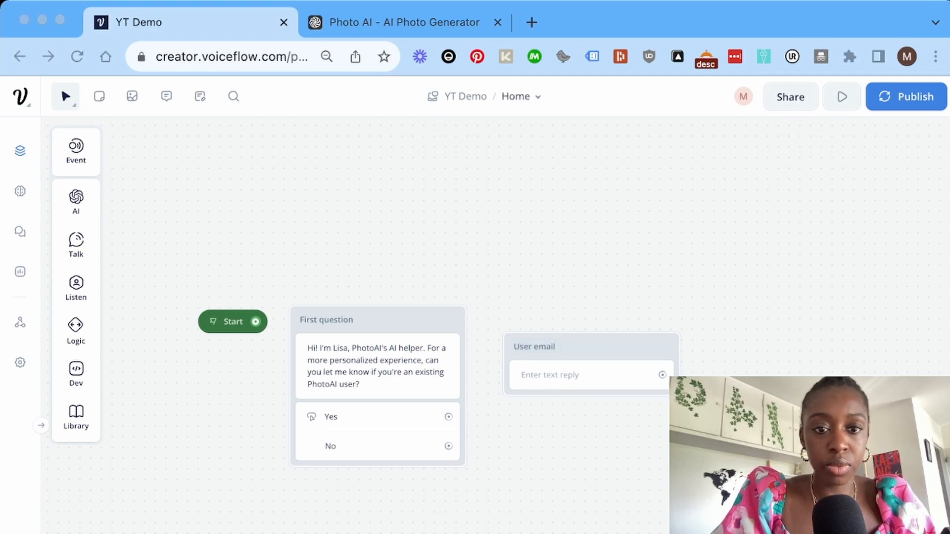
{"action": "left_click", "coordinate": [588, 375]}
{"action": "type", "text": "Awesome, what's your email address ?"}
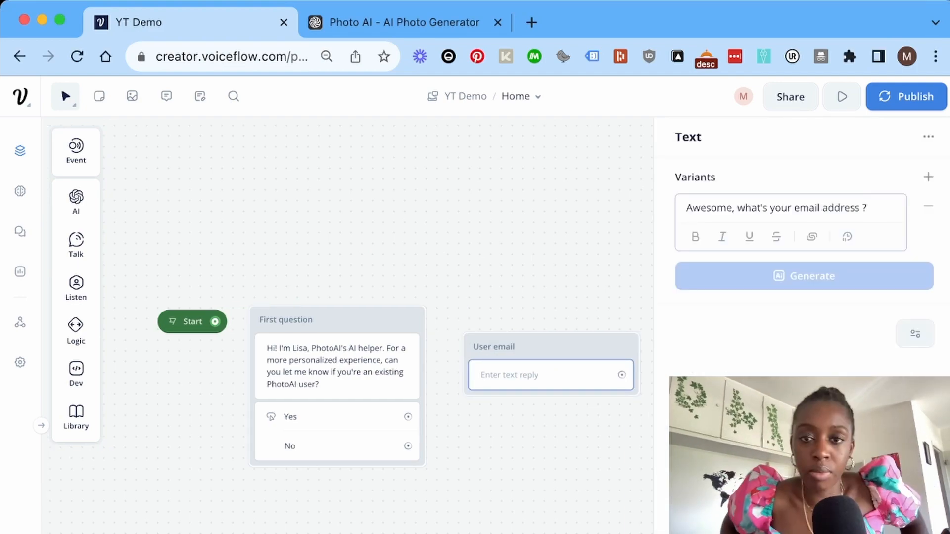
Add a Capture step to the User email block that saves the reply into {email}.
{"action": "left_click_drag", "start_coordinate": [154, 336], "coordinate": [181, 339]}
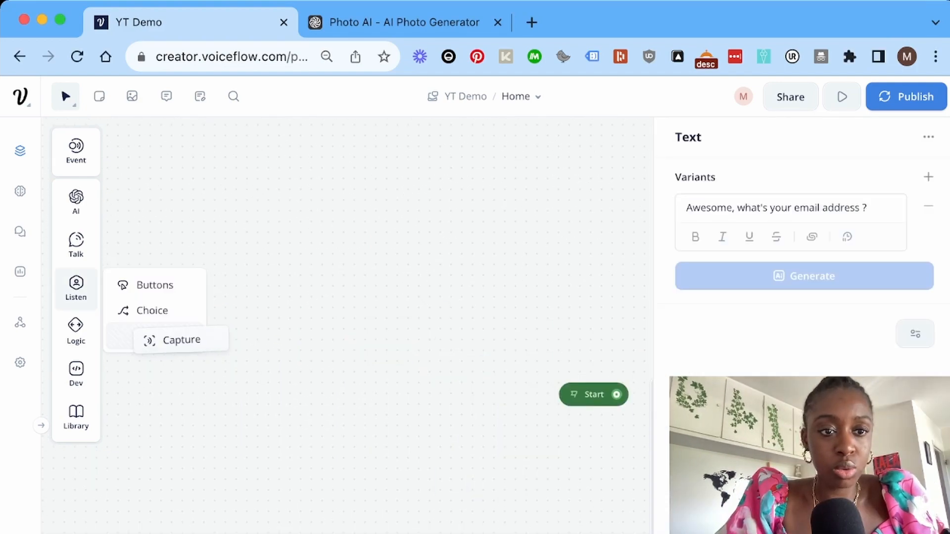
{"action": "scroll", "coordinate": [346, 322], "scroll_direction": "right", "scroll_amount": 8}
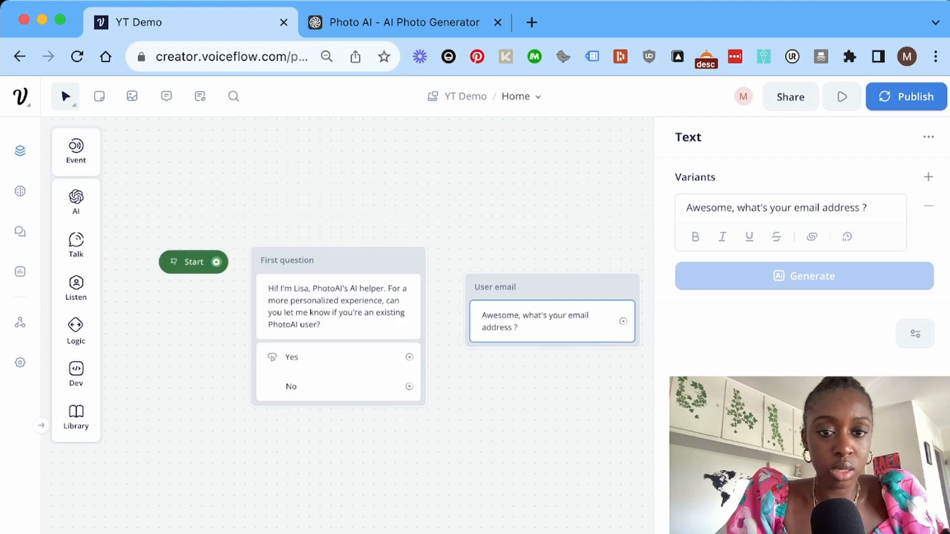
{"action": "scroll", "coordinate": [346, 322], "scroll_direction": "up", "scroll_amount": 1}
{"action": "mouse_move", "coordinate": [76, 288]}
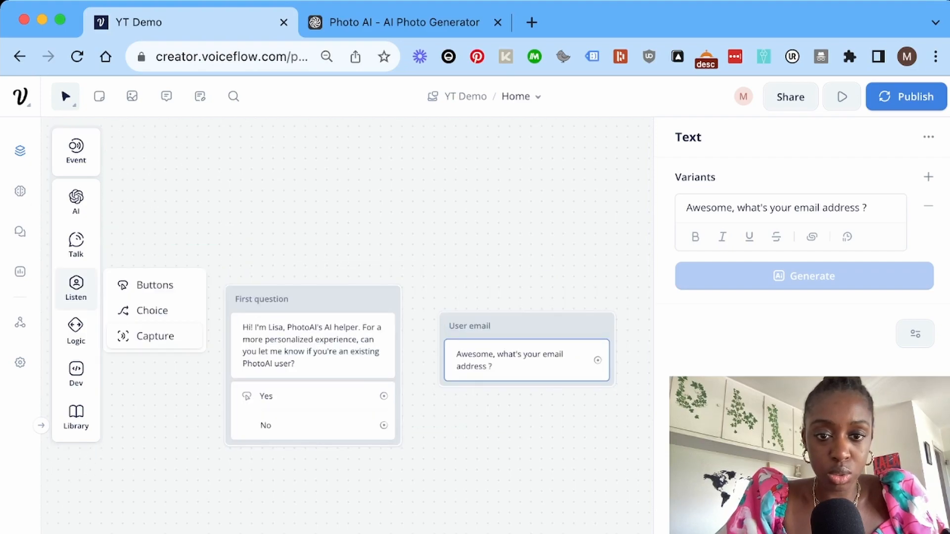
{"action": "left_click_drag", "start_coordinate": [148, 336], "coordinate": [519, 401]}
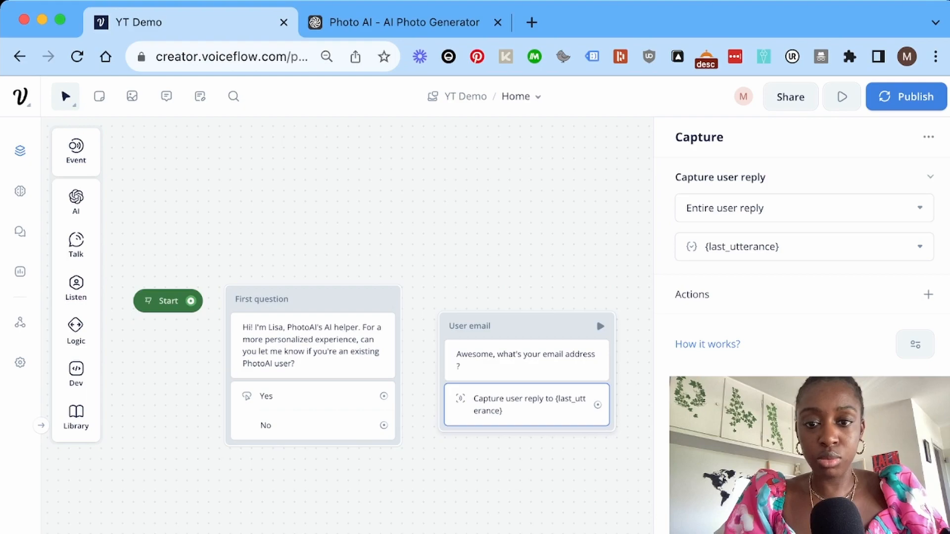
{"action": "left_click", "coordinate": [804, 247]}
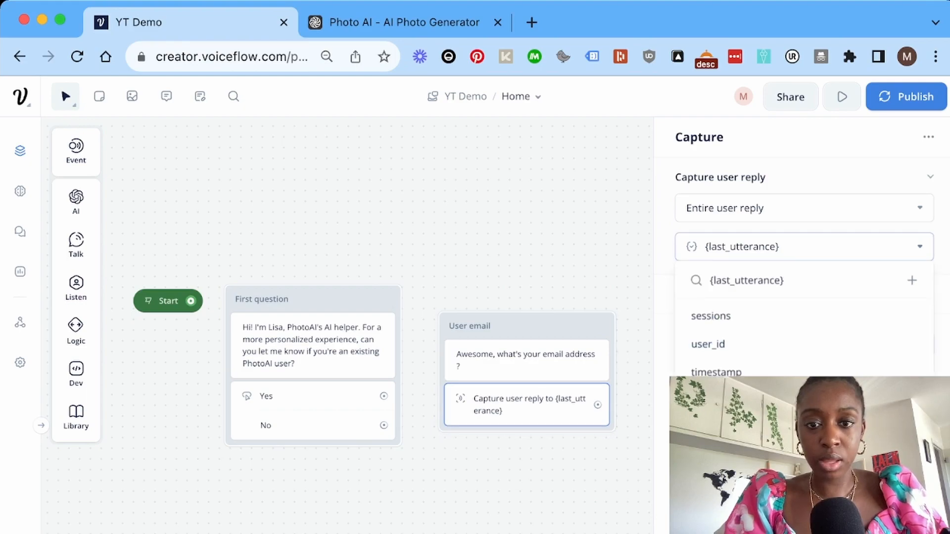
{"action": "scroll", "coordinate": [802, 330], "scroll_direction": "down", "scroll_amount": 4}
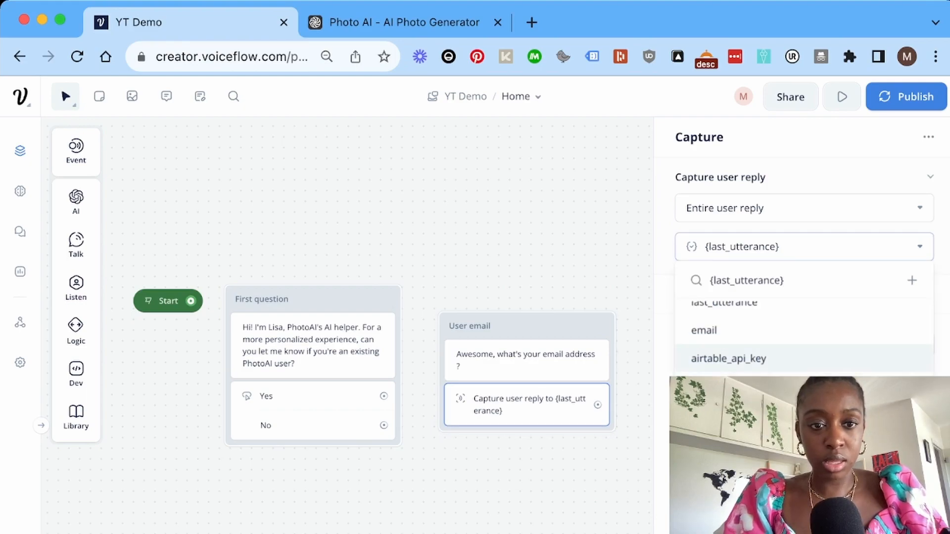
{"action": "left_click", "coordinate": [704, 331]}
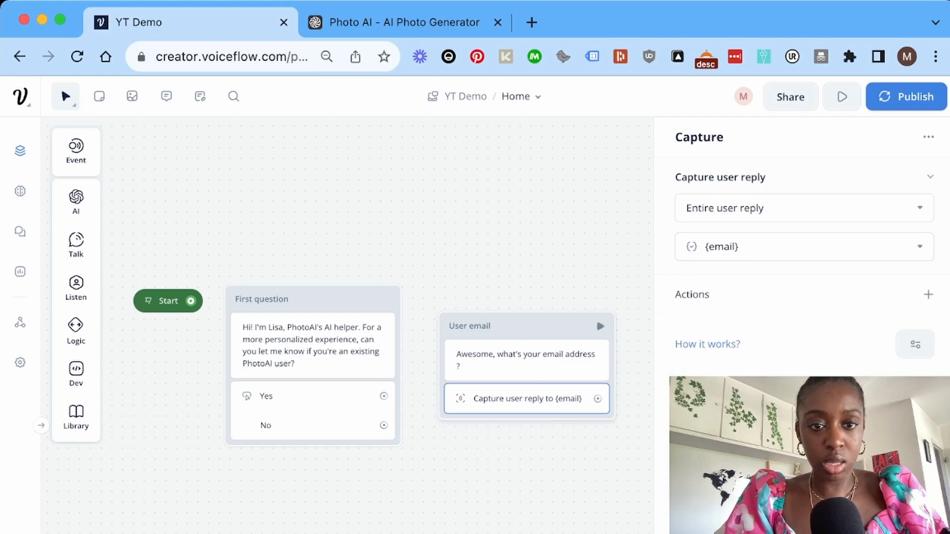
Connect Yes to User email and Start to First question, then launch a test run.
{"action": "left_click_drag", "start_coordinate": [596, 316], "coordinate": [597, 268]}
{"action": "left_click_drag", "start_coordinate": [384, 396], "coordinate": [460, 312]}
{"action": "left_click_drag", "start_coordinate": [383, 396], "coordinate": [460, 297]}
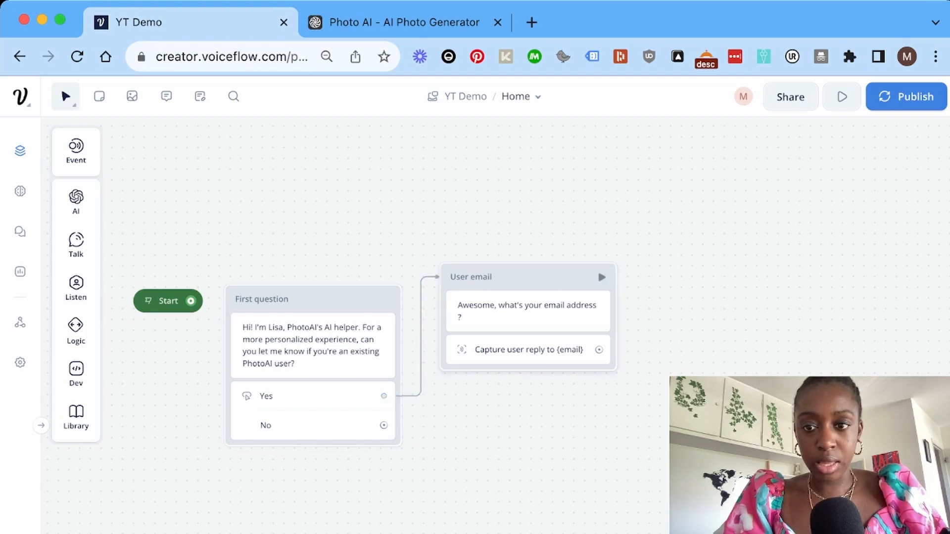
{"action": "left_click_drag", "start_coordinate": [597, 268], "coordinate": [669, 290]}
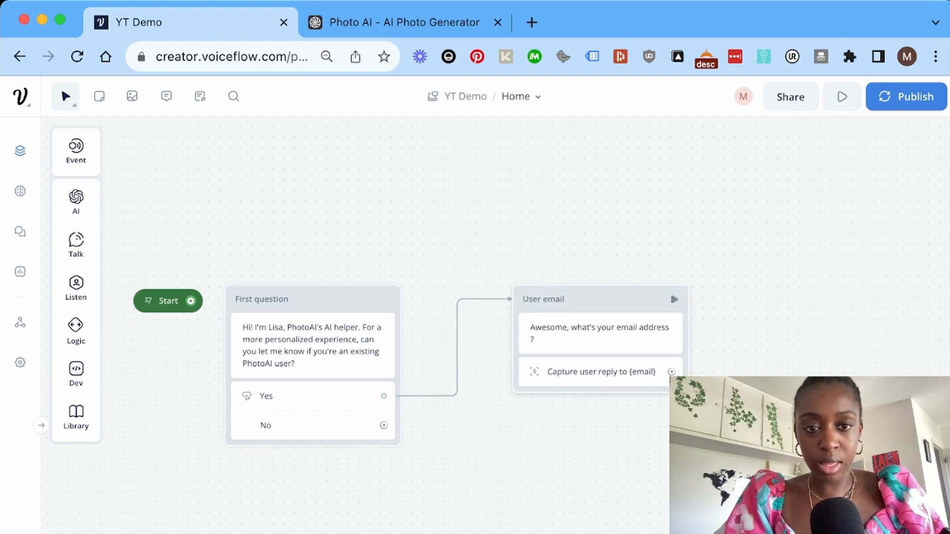
{"action": "scroll", "coordinate": [538, 346], "scroll_direction": "left", "scroll_amount": 3}
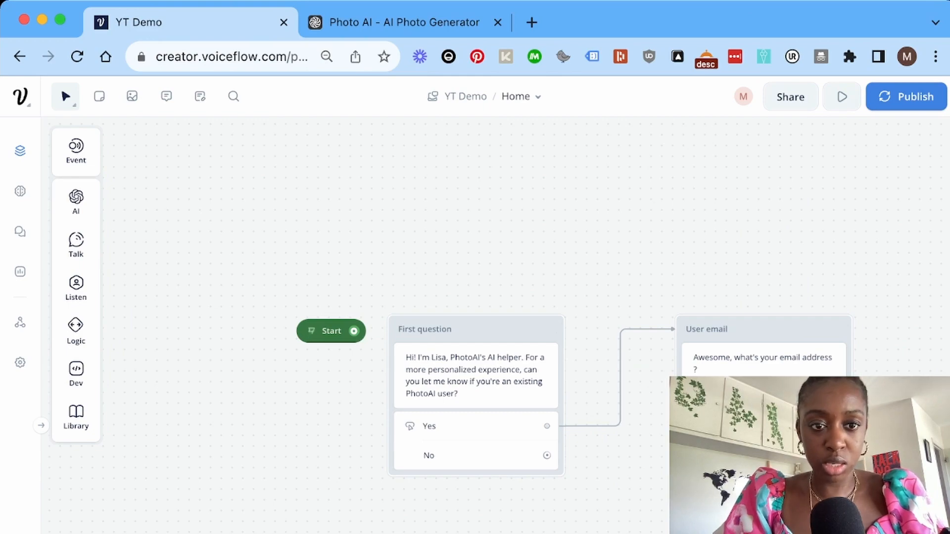
{"action": "mouse_move", "coordinate": [330, 331]}
{"action": "left_mouse_down"}
{"action": "mouse_move", "coordinate": [310, 335]}
{"action": "mouse_move", "coordinate": [359, 347]}
{"action": "mouse_move", "coordinate": [376, 378]}
{"action": "mouse_move", "coordinate": [398, 336]}
{"action": "left_mouse_up"}
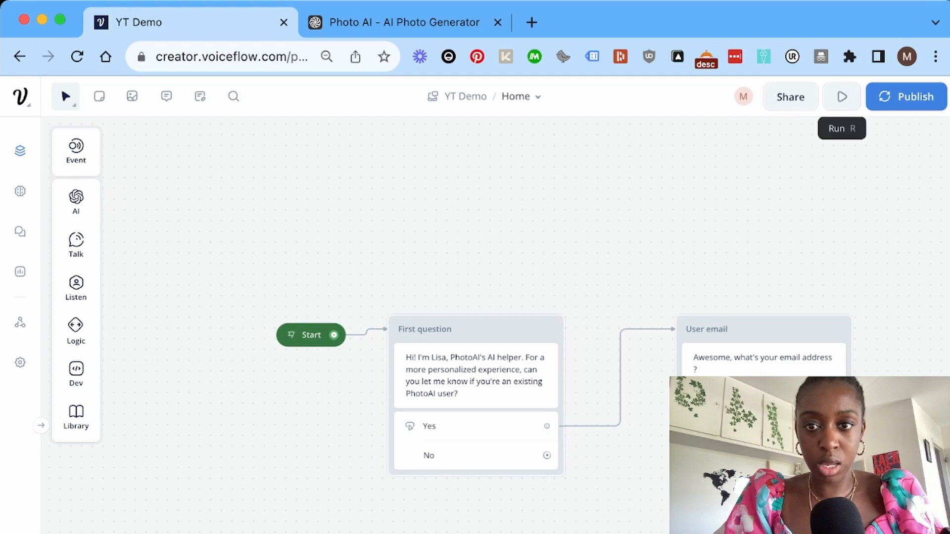
{"action": "left_click", "coordinate": [842, 96]}
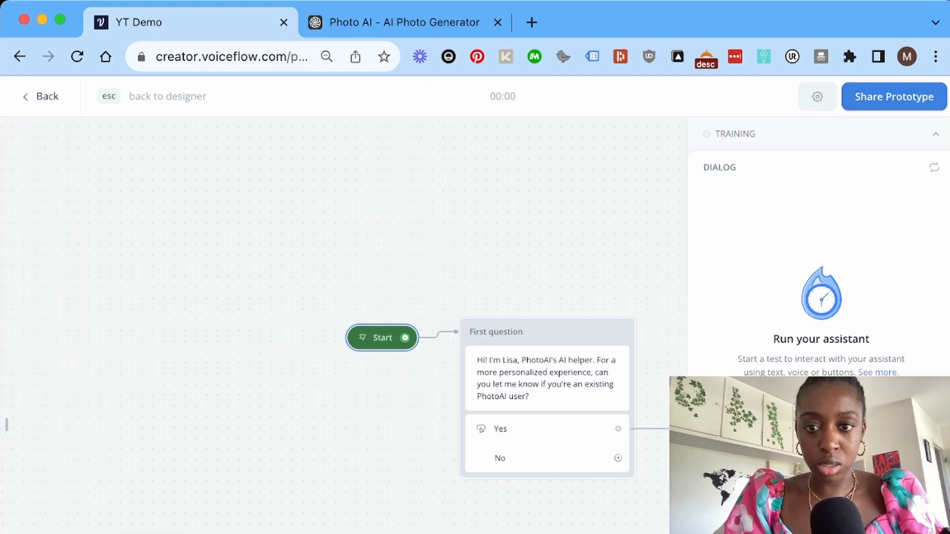
{"action": "left_click", "coordinate": [935, 134]}
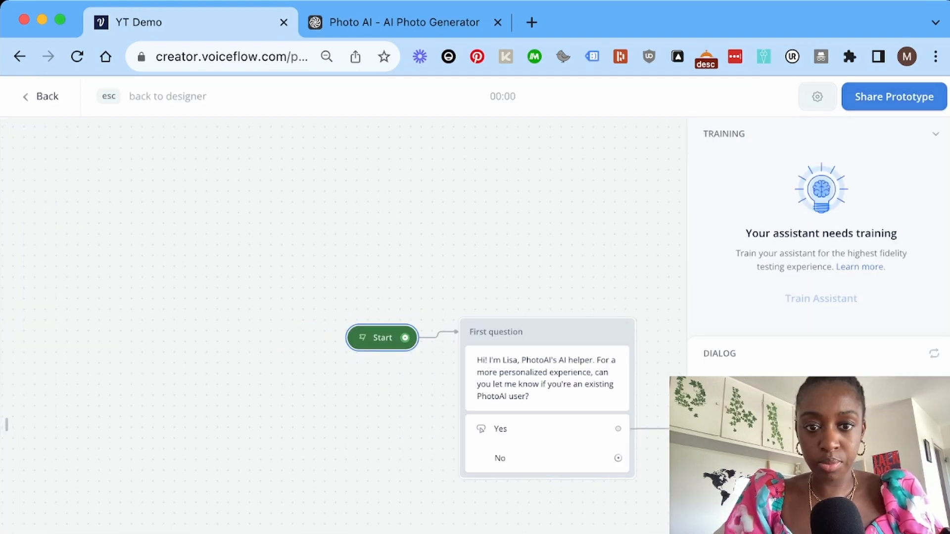
{"action": "left_click", "coordinate": [935, 134]}
{"action": "left_click", "coordinate": [821, 407]}
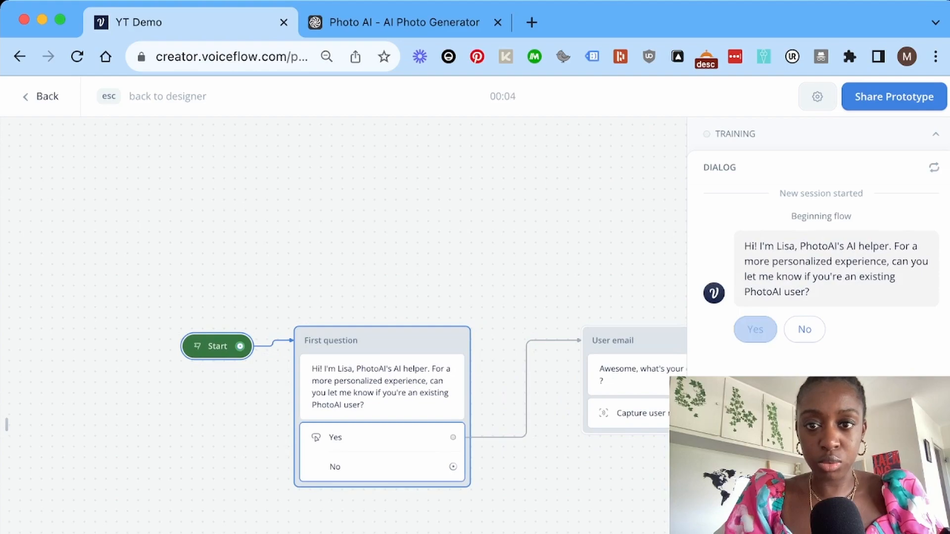
{"action": "left_click", "coordinate": [817, 96]}
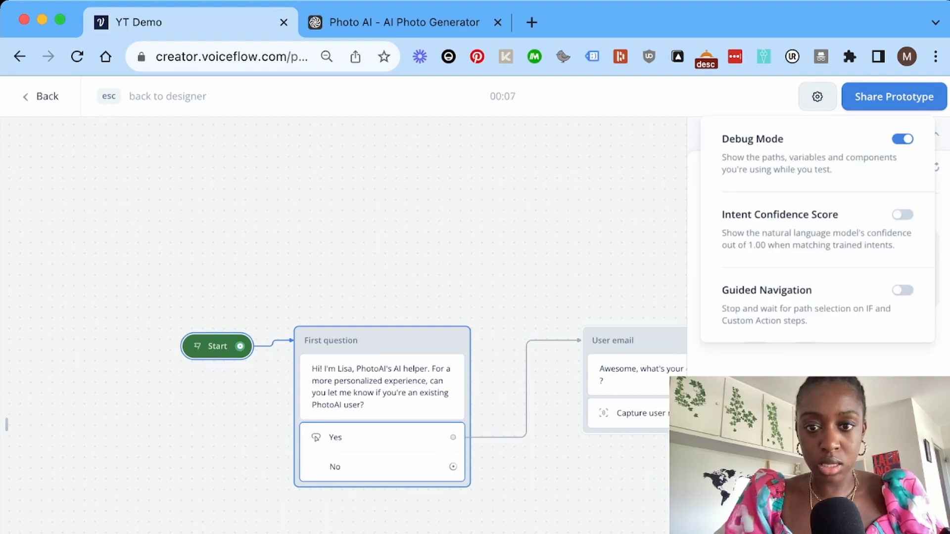
{"action": "left_click", "coordinate": [817, 96]}
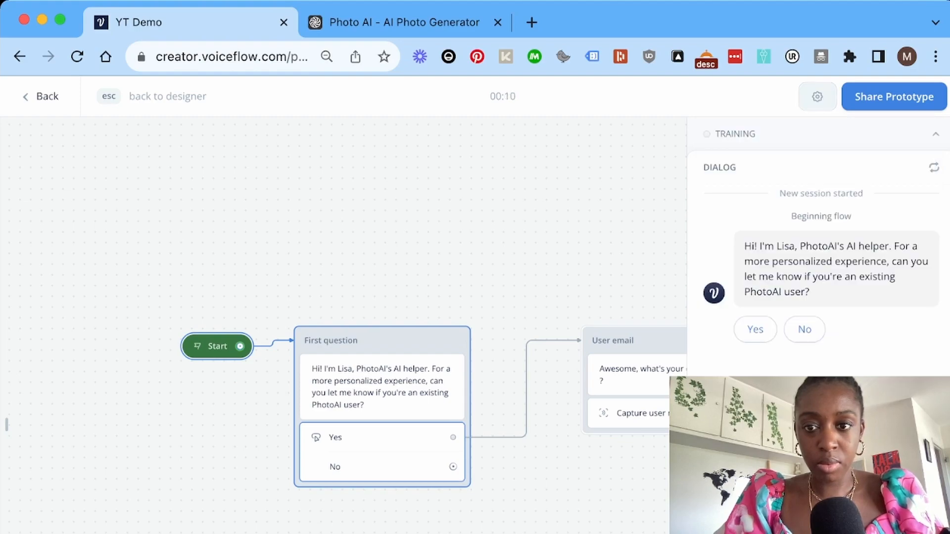
{"action": "left_click", "coordinate": [755, 329]}
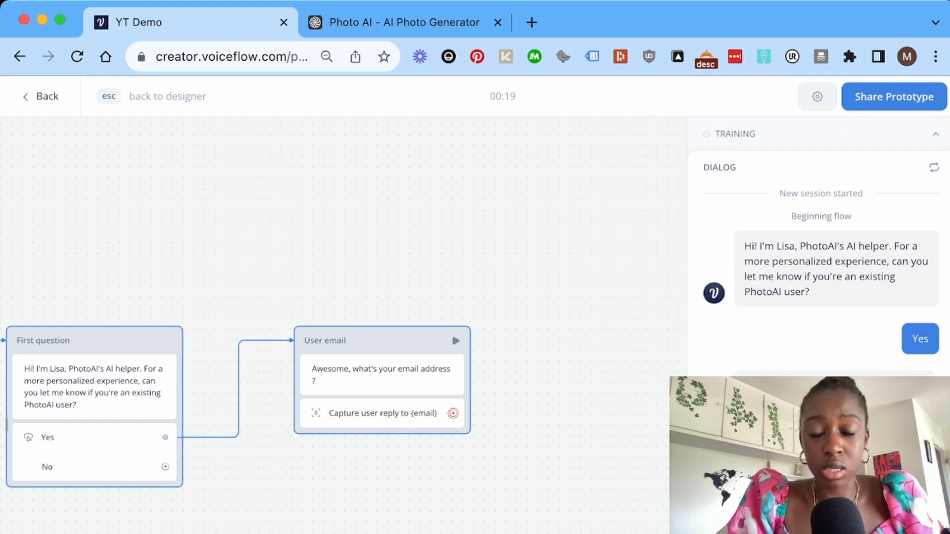
{"action": "key", "text": "Escape"}
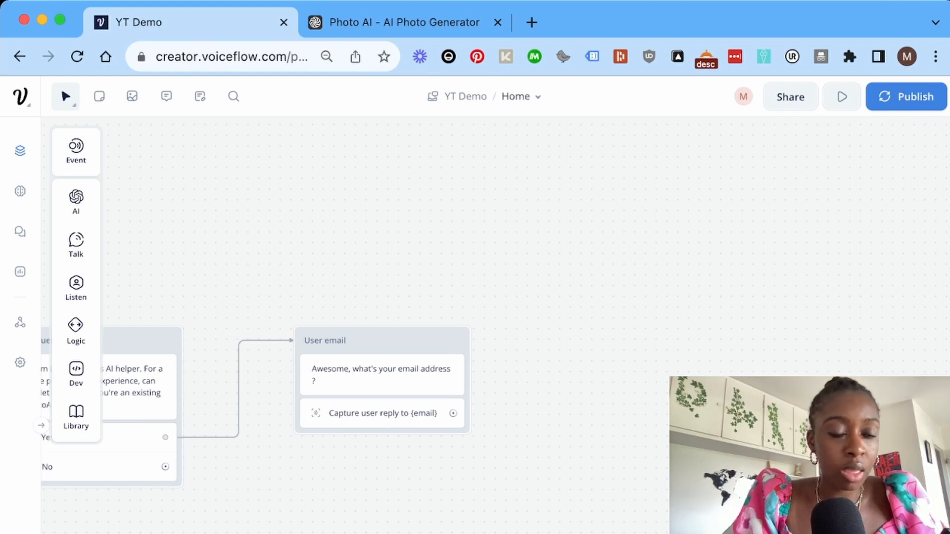
Add an API GET step as New Block 3, fed by the User email capture reply, and open its settings.
{"action": "mouse_move", "coordinate": [75, 289]}
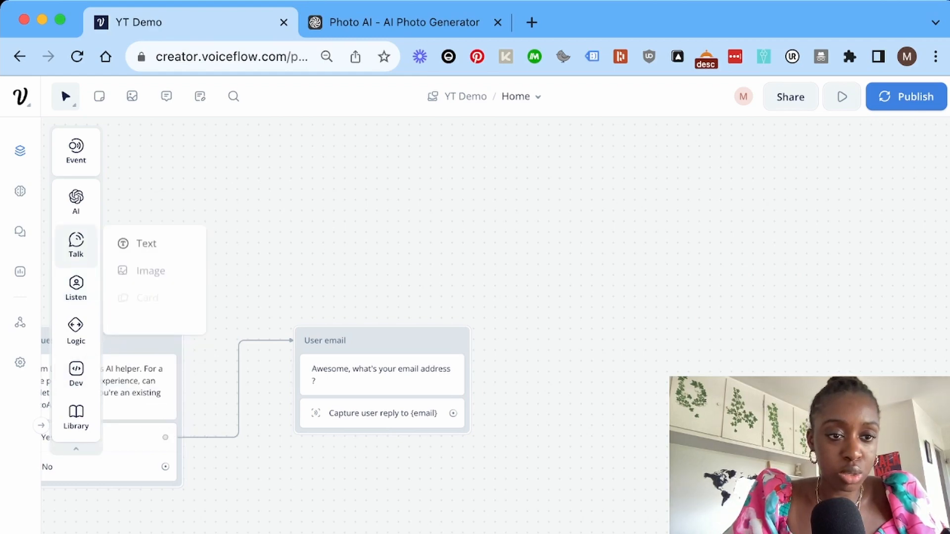
{"action": "mouse_move", "coordinate": [76, 331]}
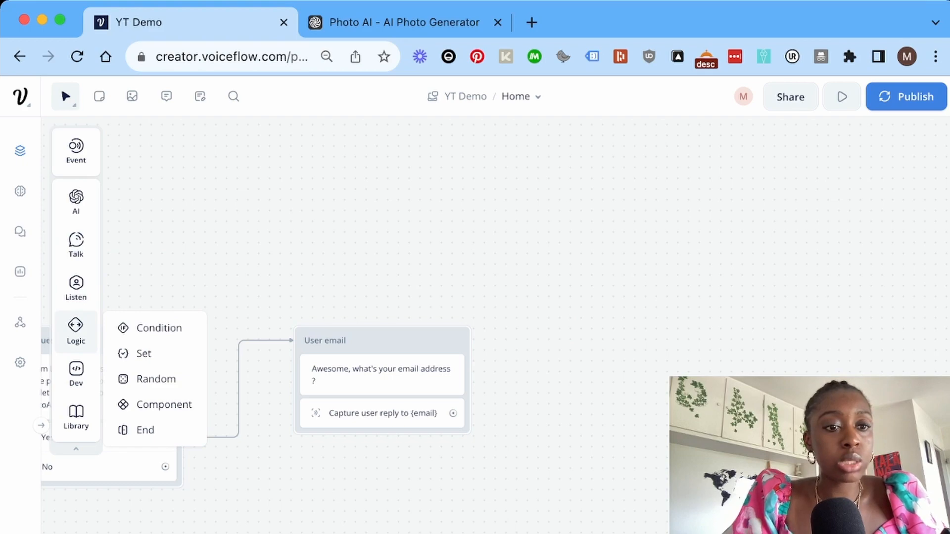
{"action": "mouse_move", "coordinate": [76, 374]}
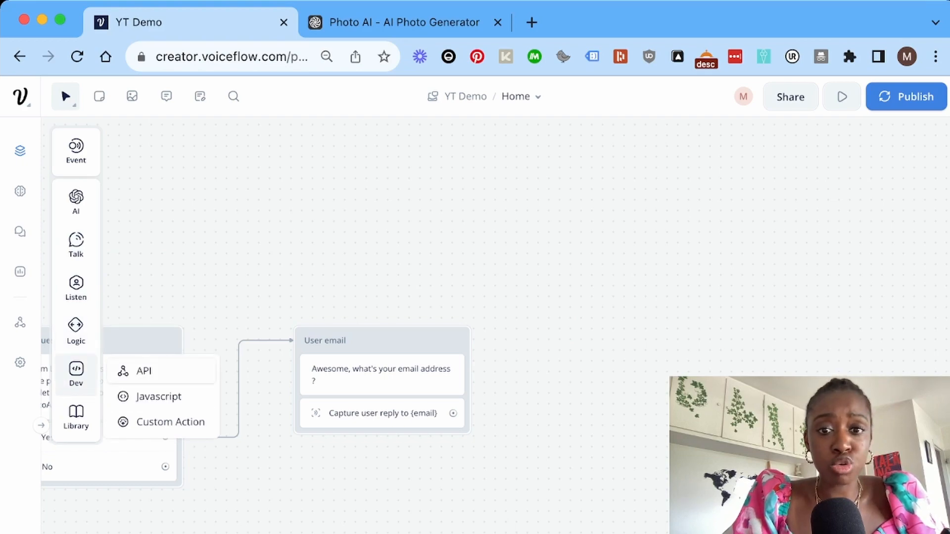
{"action": "left_click_drag", "start_coordinate": [144, 371], "coordinate": [643, 337]}
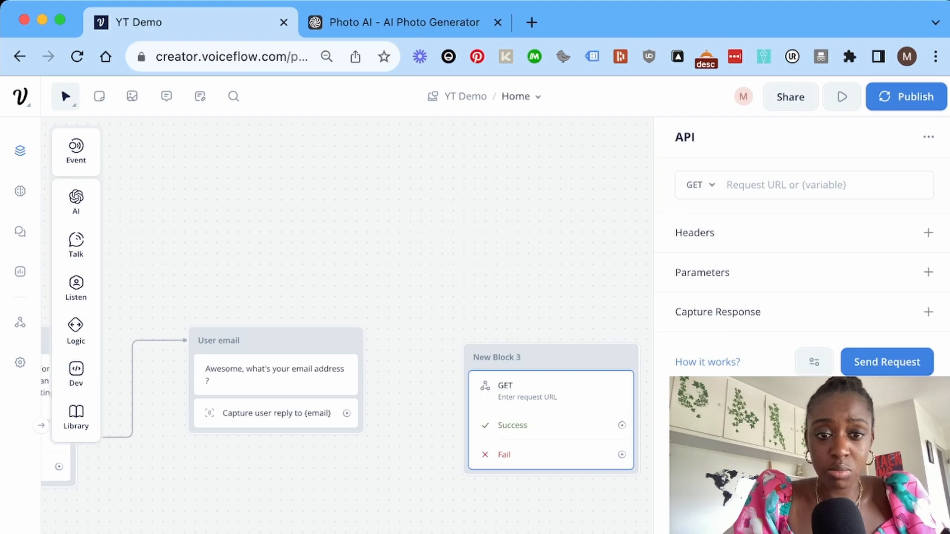
{"action": "left_click_drag", "start_coordinate": [347, 413], "coordinate": [620, 349]}
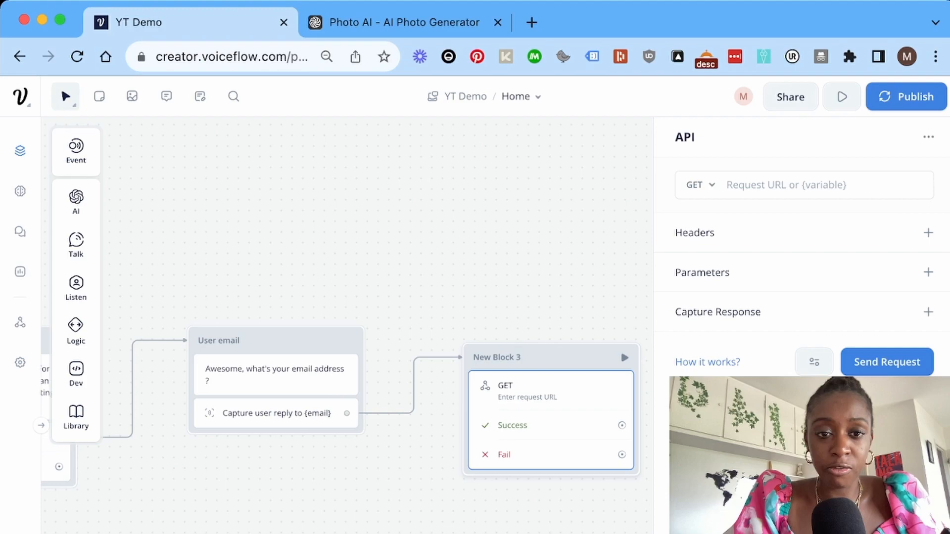
{"action": "left_click_drag", "start_coordinate": [549, 357], "coordinate": [527, 325]}
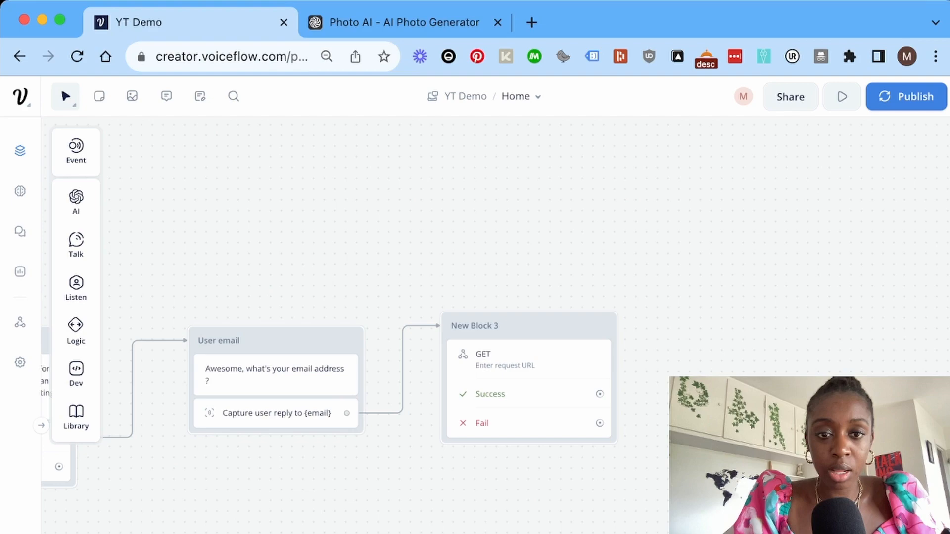
{"action": "left_click_drag", "start_coordinate": [598, 317], "coordinate": [596, 328]}
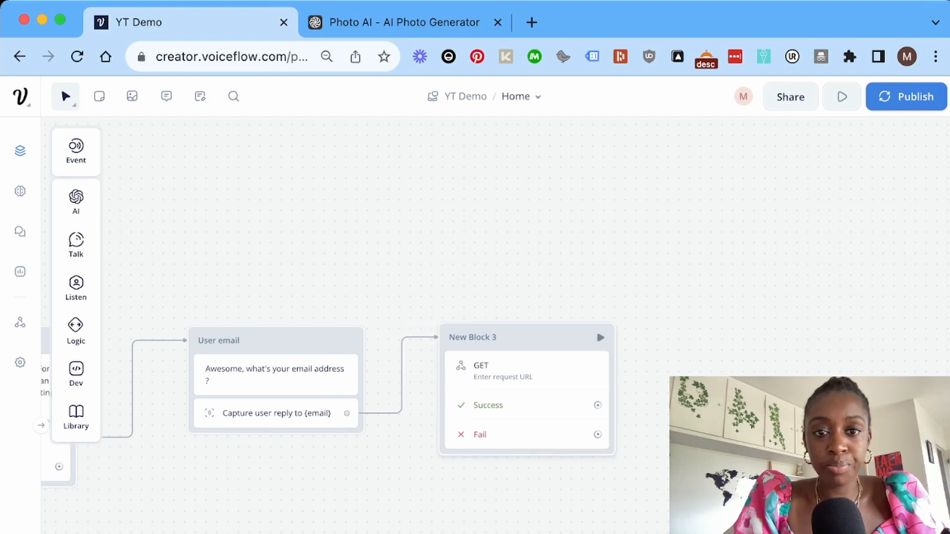
{"action": "left_click", "coordinate": [595, 329]}
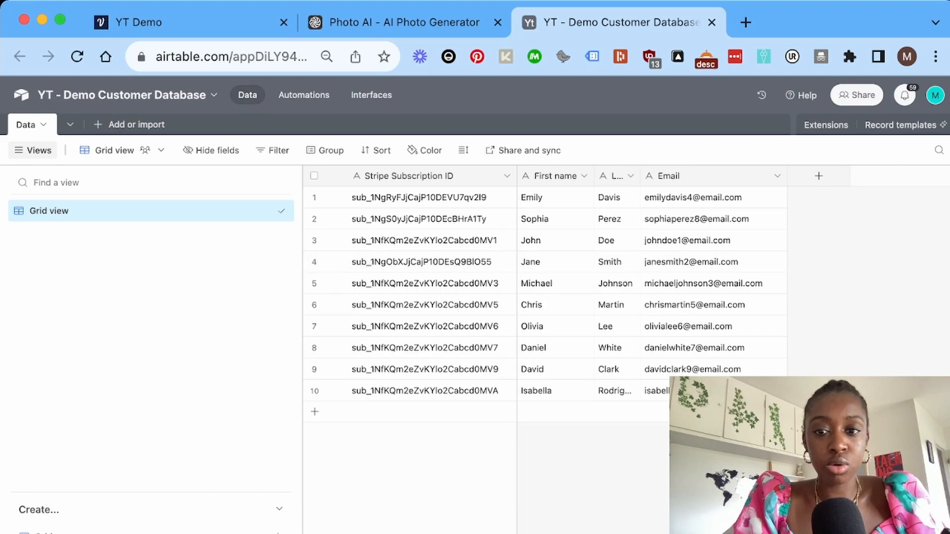
Consult the Airtable List records API reference, then go back to the YT Demo Voiceflow tab.
{"action": "key", "text": "super+Tab"}
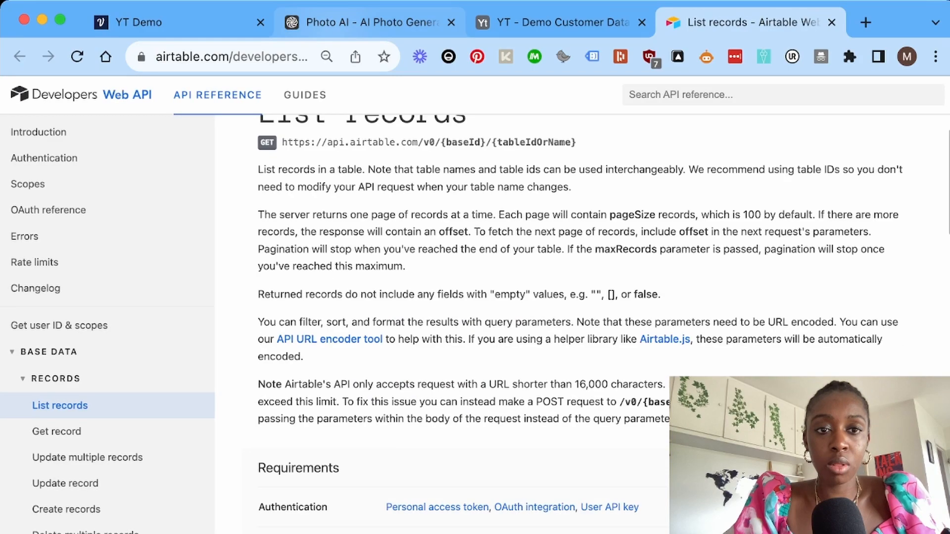
{"action": "left_click", "coordinate": [179, 22]}
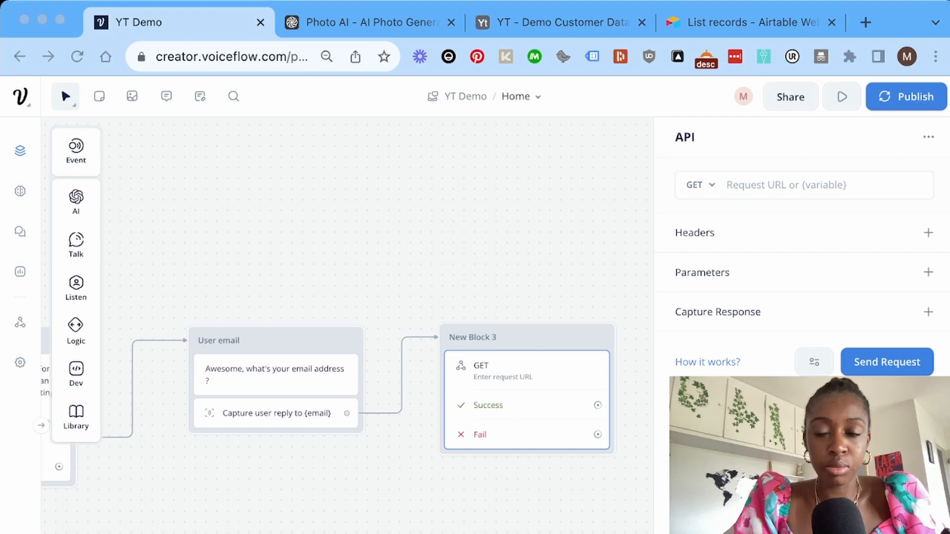
Add a Set step atop New Block 3 giving {airtable_api_key} the pasted key and adding {search_column}.
{"action": "left_click", "coordinate": [786, 185]}
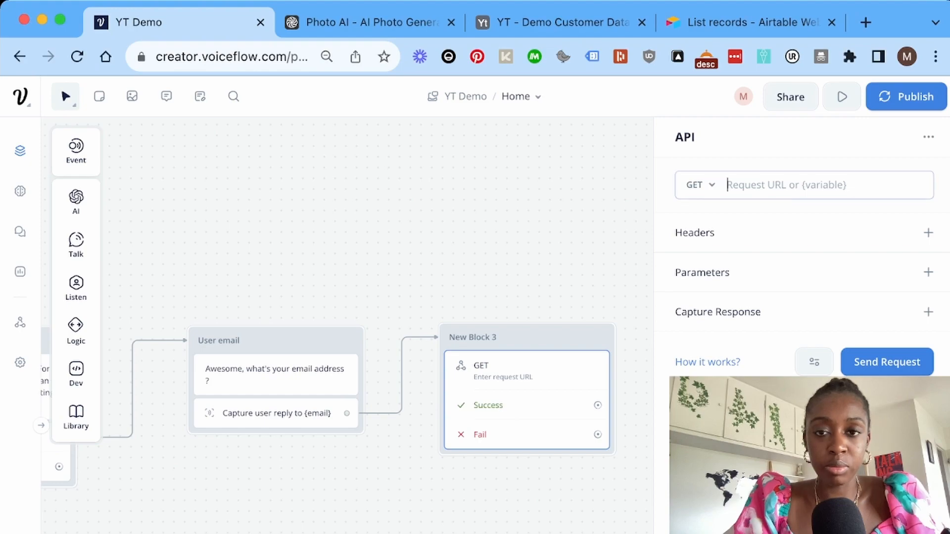
{"action": "mouse_move", "coordinate": [76, 331]}
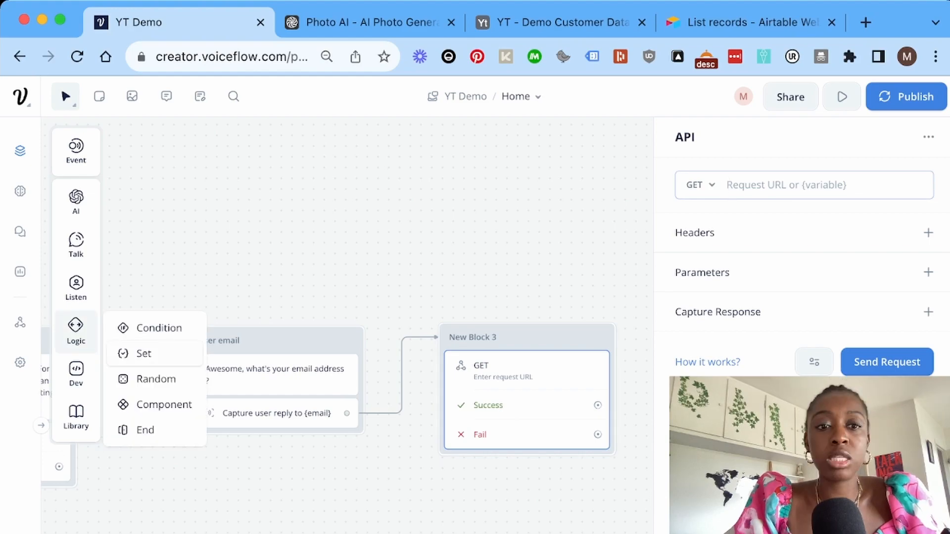
{"action": "left_click_drag", "start_coordinate": [143, 353], "coordinate": [454, 347]}
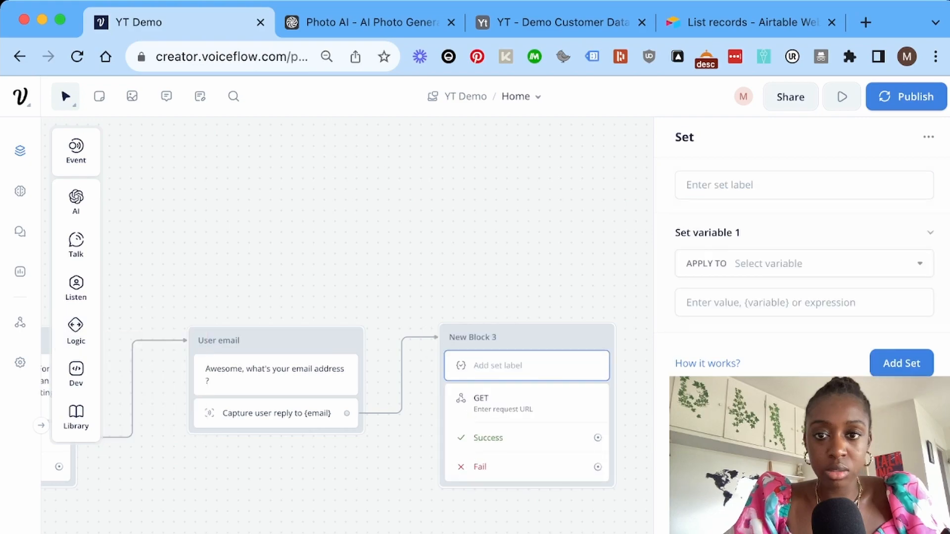
{"action": "left_click", "coordinate": [804, 264]}
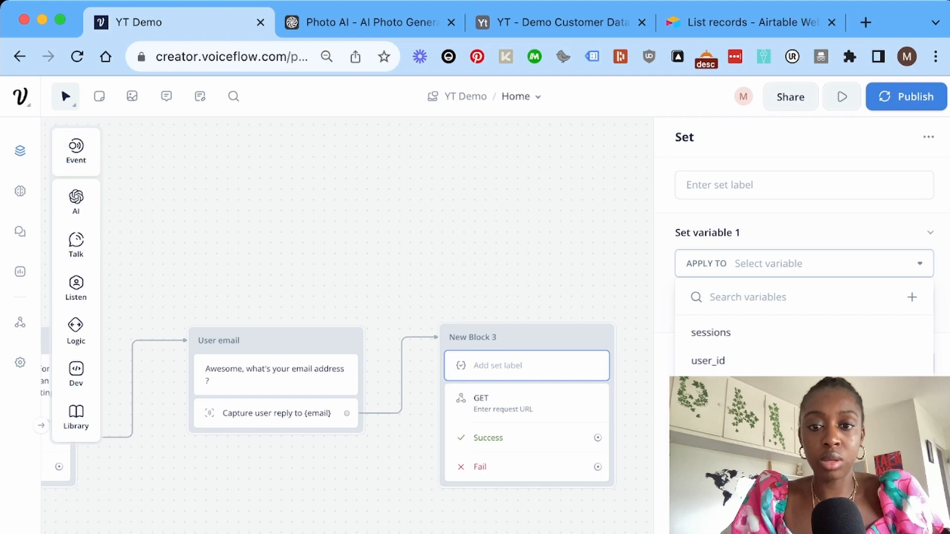
{"action": "scroll", "coordinate": [804, 351], "scroll_direction": "down", "scroll_amount": 3}
{"action": "left_click", "coordinate": [732, 425]}
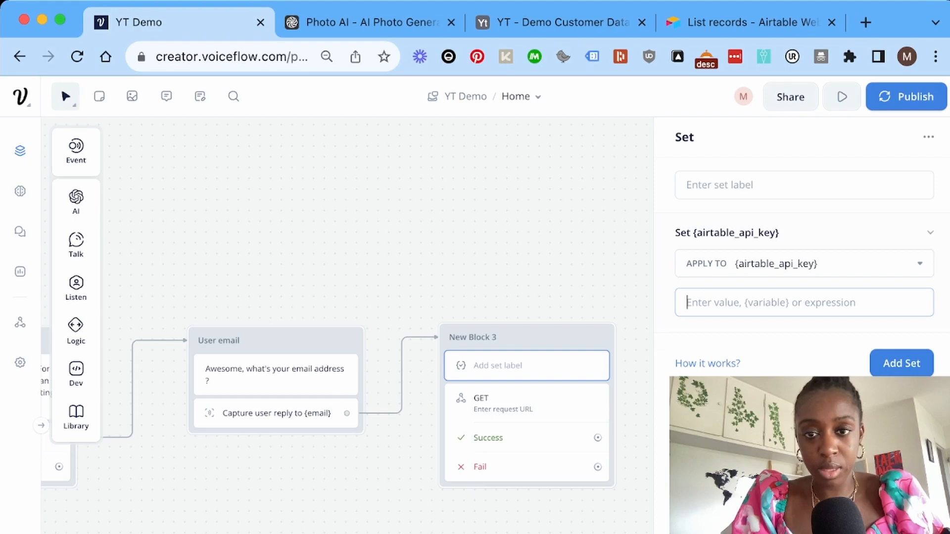
{"action": "key", "text": "super+v"}
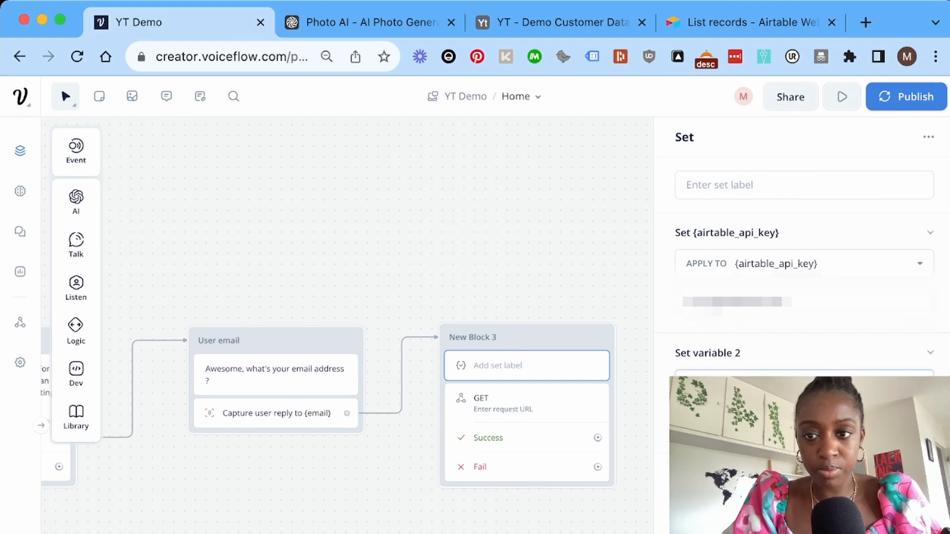
{"action": "key", "text": "Return"}
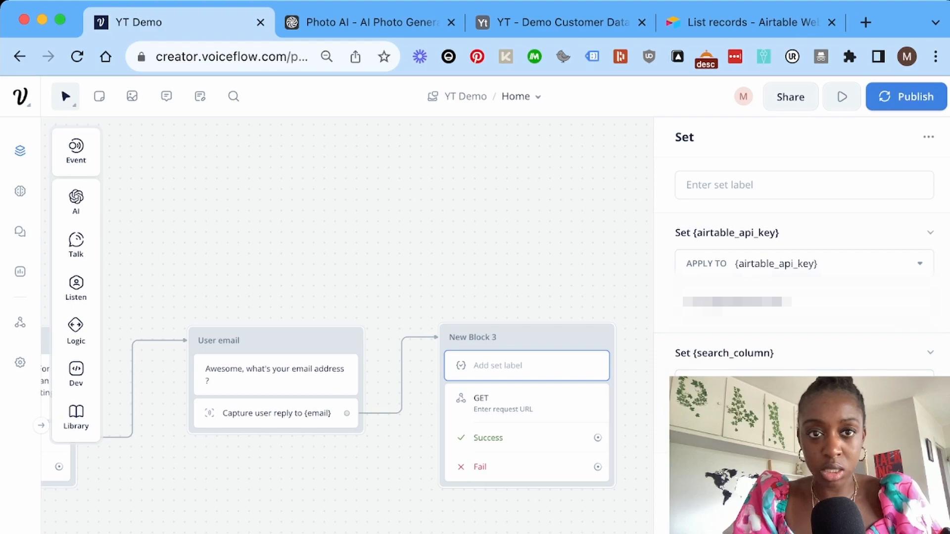
Label the Set step 'Airtable API Key + Search Column'.
{"action": "key", "text": "super+Tab"}
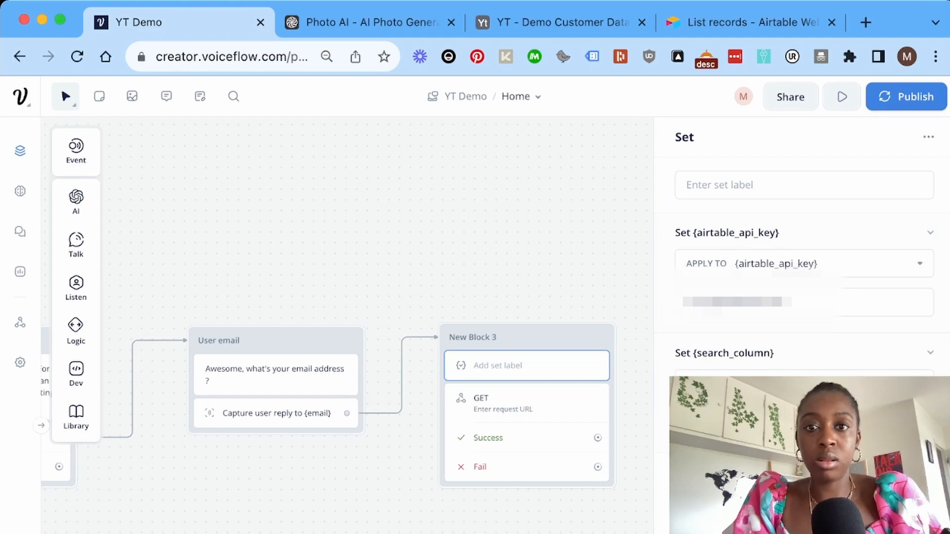
{"action": "left_click", "coordinate": [791, 185]}
{"action": "type", "text": "Airtable AP"}
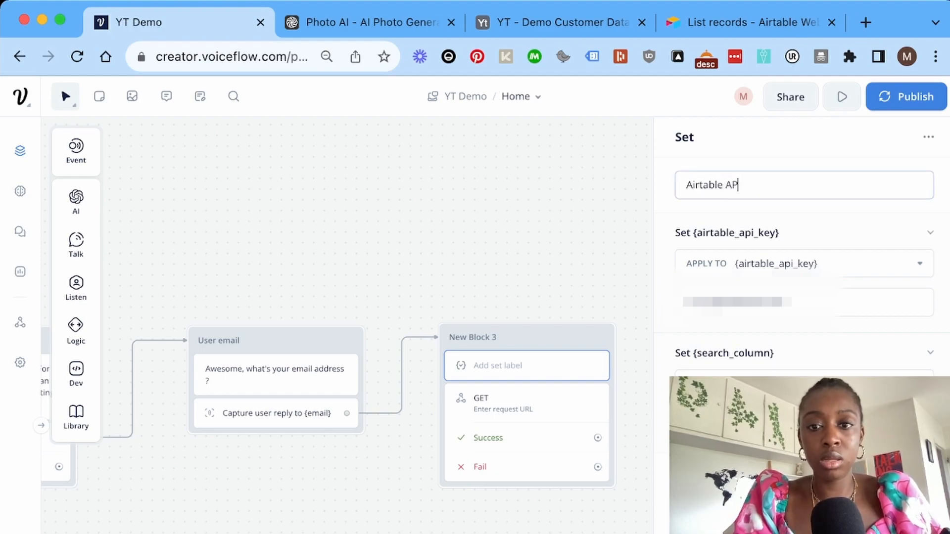
{"action": "type", "text": "I Key +"}
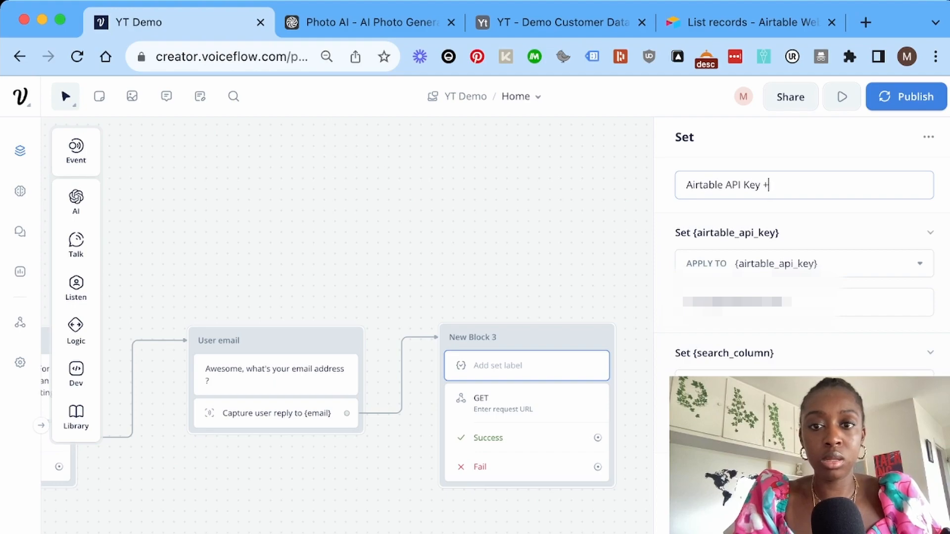
{"action": "type", "text": " Sea"}
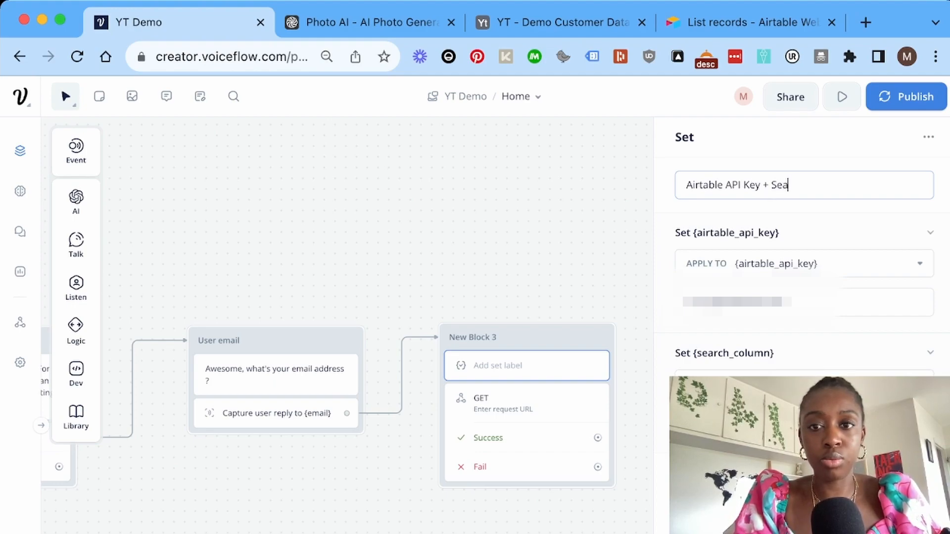
{"action": "type", "text": "rch Col"}
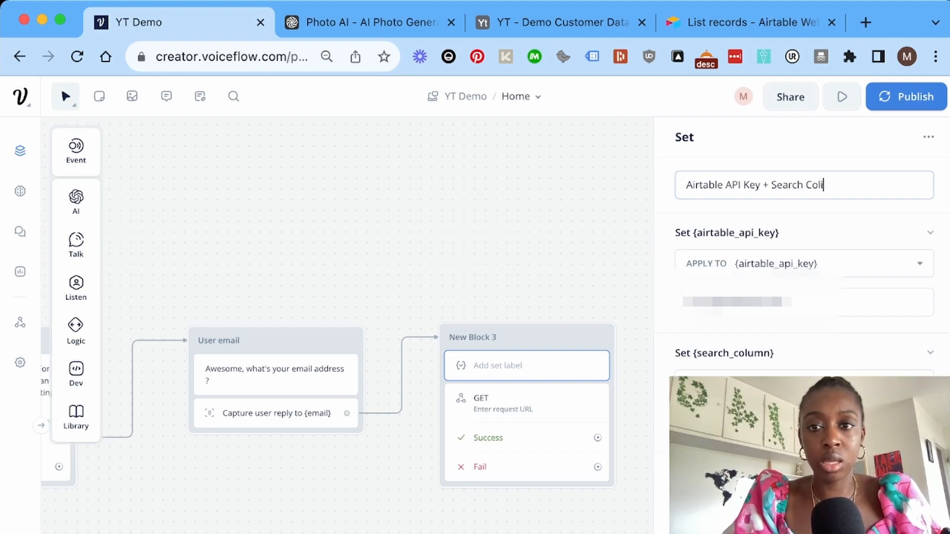
{"action": "type", "text": "umn"}
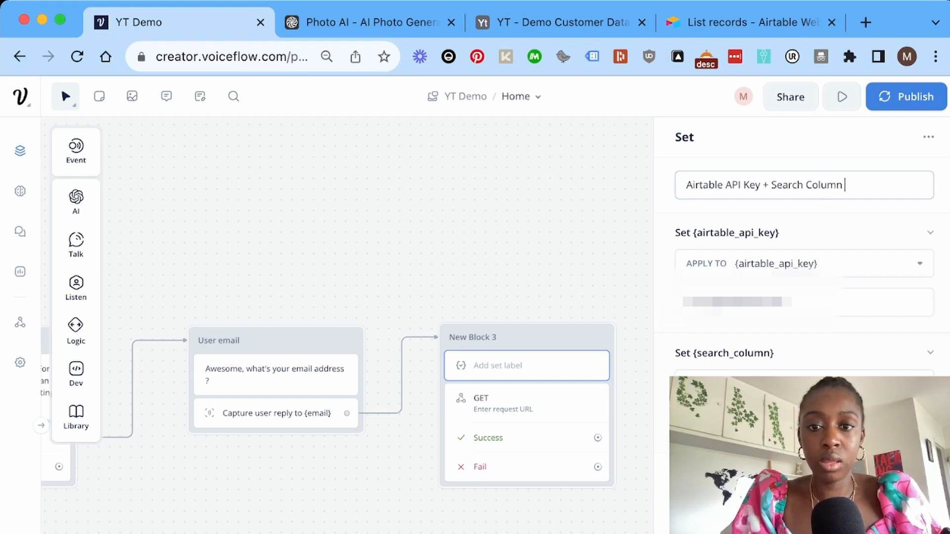
{"action": "key", "text": "Return"}
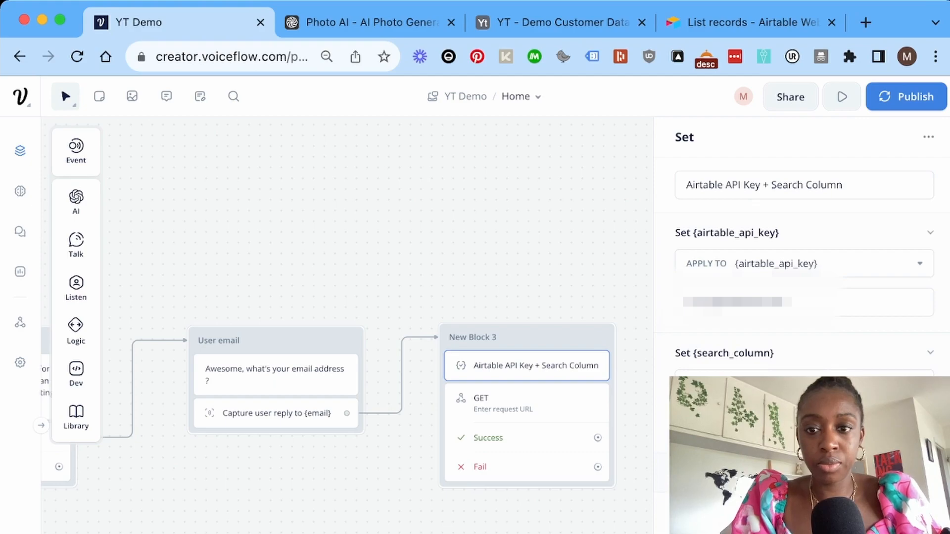
{"action": "left_click", "coordinate": [526, 404]}
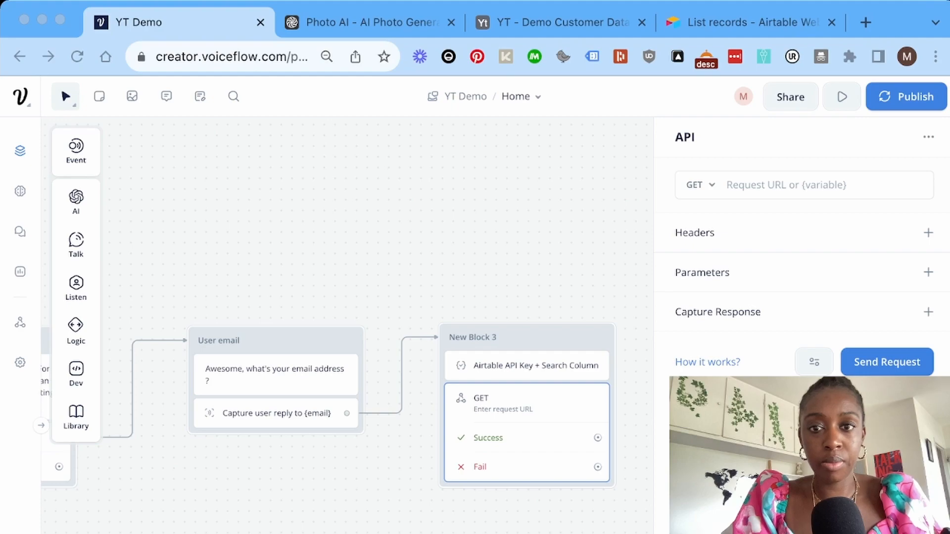
Paste the Airtable Data table list-records URL as the GET request URL.
{"action": "left_click", "coordinate": [527, 404]}
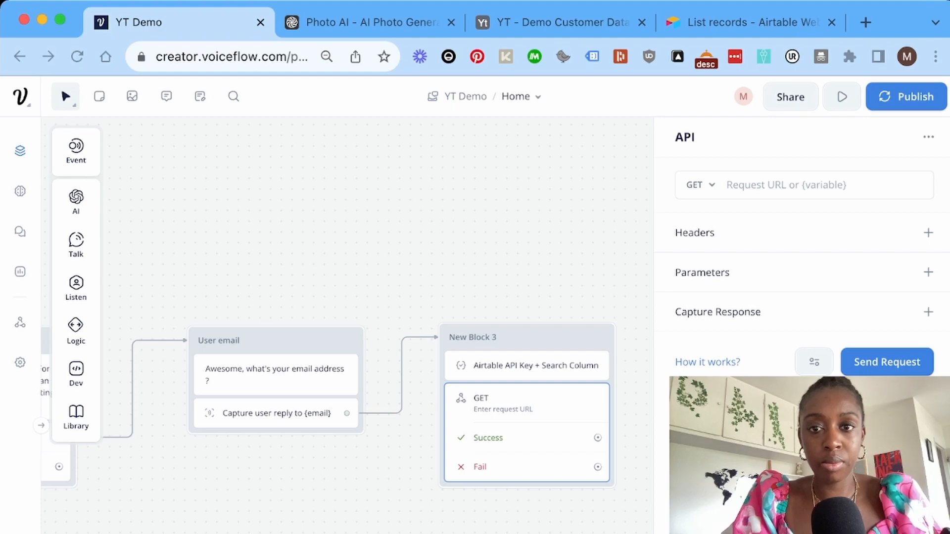
{"action": "left_click", "coordinate": [786, 185]}
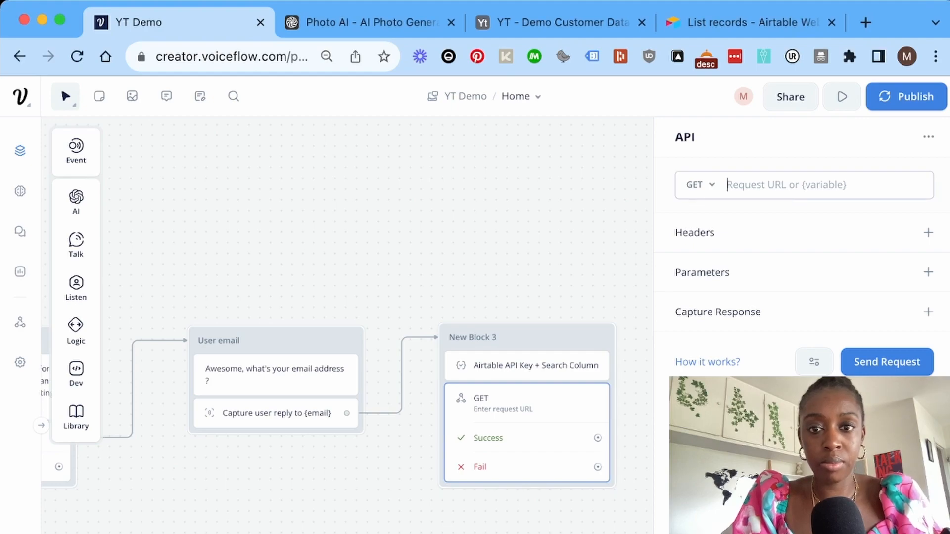
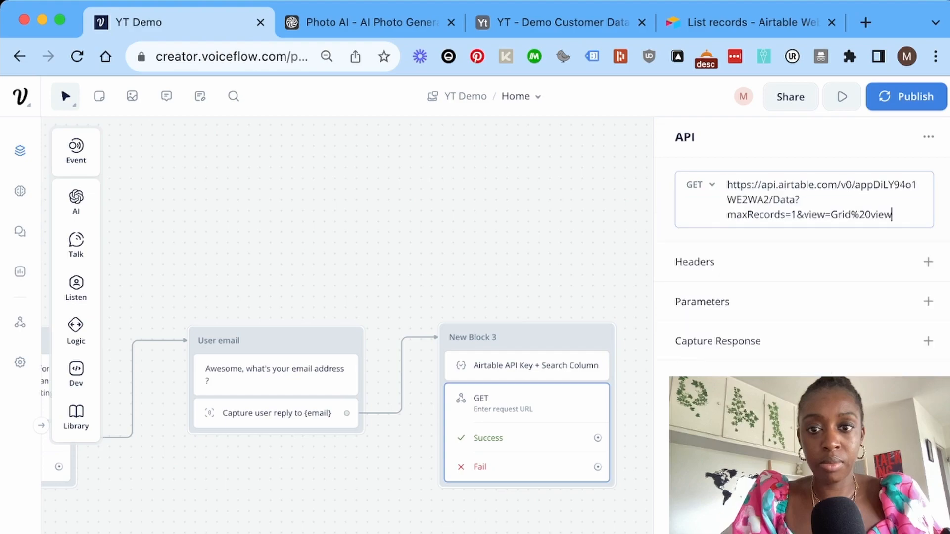
Add an Authorization header with value starting 'Bearer', then return to the List records docs.
{"action": "left_click", "coordinate": [928, 262]}
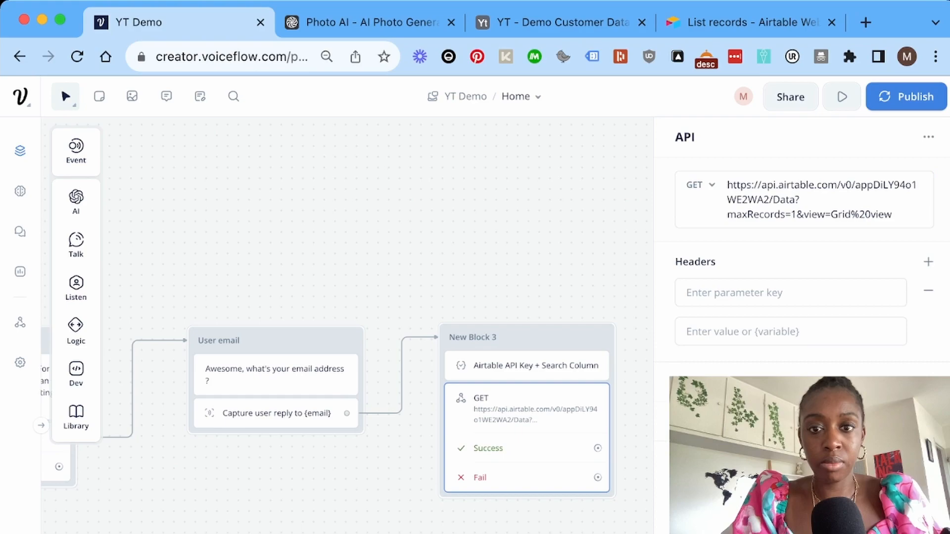
{"action": "key", "text": "super+Tab"}
{"action": "left_click", "coordinate": [772, 293]}
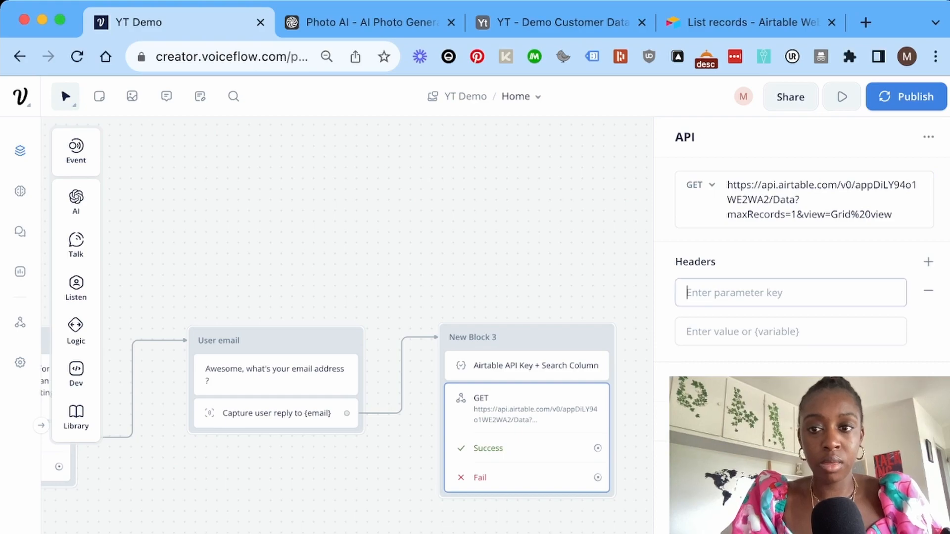
{"action": "type", "text": "Authorization"}
{"action": "key", "text": "Tab"}
{"action": "type", "text": "Bearer"}
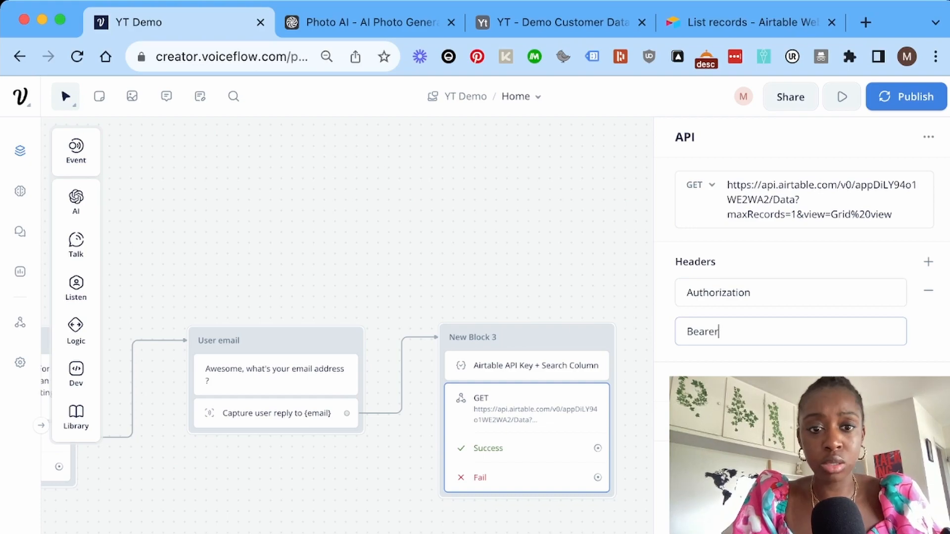
{"action": "key", "text": "ctrl+shift+Tab"}
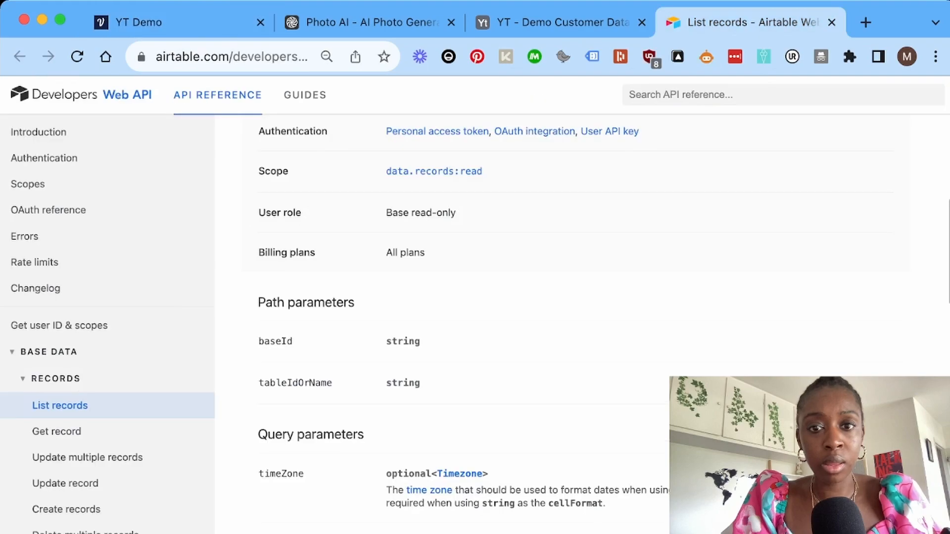
Review the List records docs, then complete the header value as 'Bearer {airtable_api_key}'.
{"action": "scroll", "coordinate": [559, 321], "scroll_direction": "up", "scroll_amount": 3}
{"action": "scroll", "coordinate": [559, 322], "scroll_direction": "up", "scroll_amount": 2}
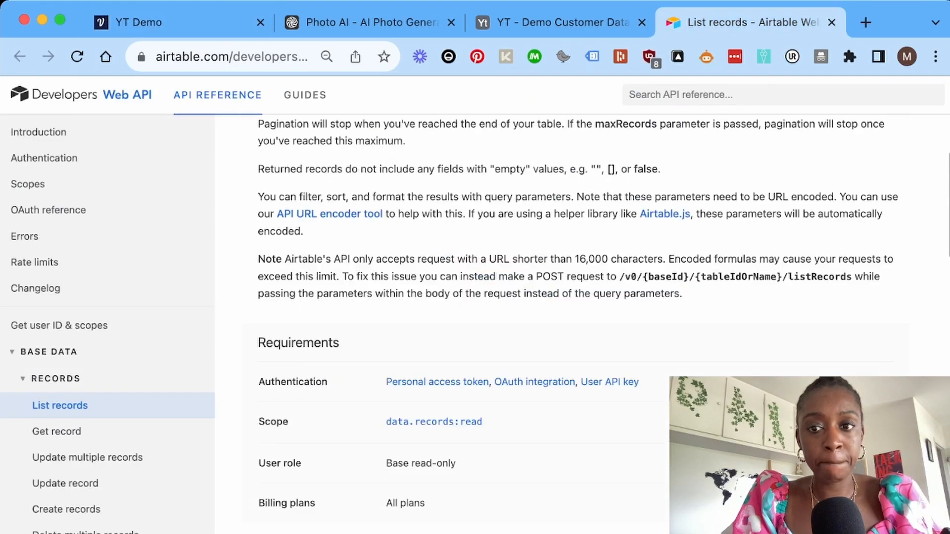
{"action": "scroll", "coordinate": [559, 321], "scroll_direction": "down", "scroll_amount": 8}
{"action": "scroll", "coordinate": [559, 321], "scroll_direction": "up", "scroll_amount": 10}
{"action": "key", "text": "ctrl+shift+Tab"}
{"action": "key", "text": "ctrl+shift+Tab"}
{"action": "key", "text": "ctrl+shift+Tab"}
{"action": "type", "text": "{{"}
{"action": "key", "text": "Return"}
{"action": "key", "text": "Left"}
{"action": "key", "text": "BackSpace"}
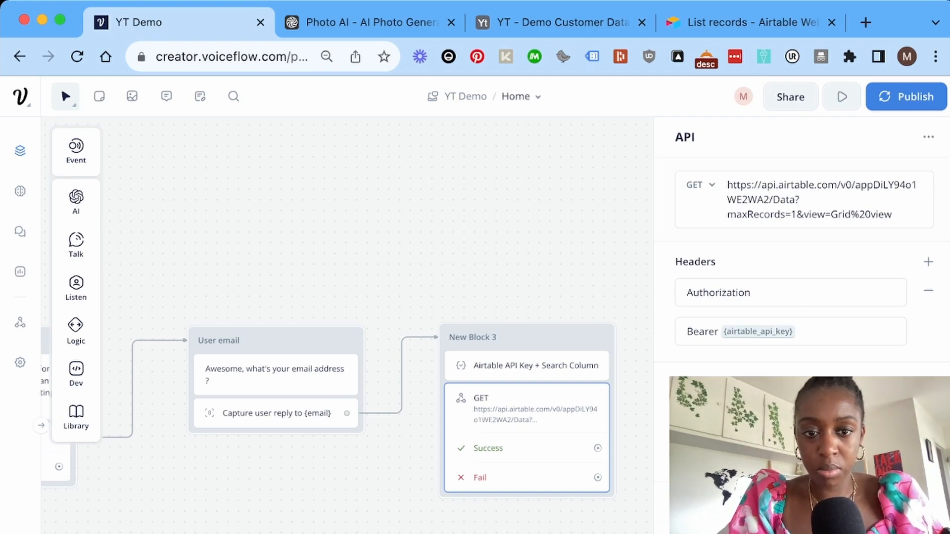
Open Send Request on the Airtable API step to bring up the Set Variables test dialog.
{"action": "left_click", "coordinate": [791, 452]}
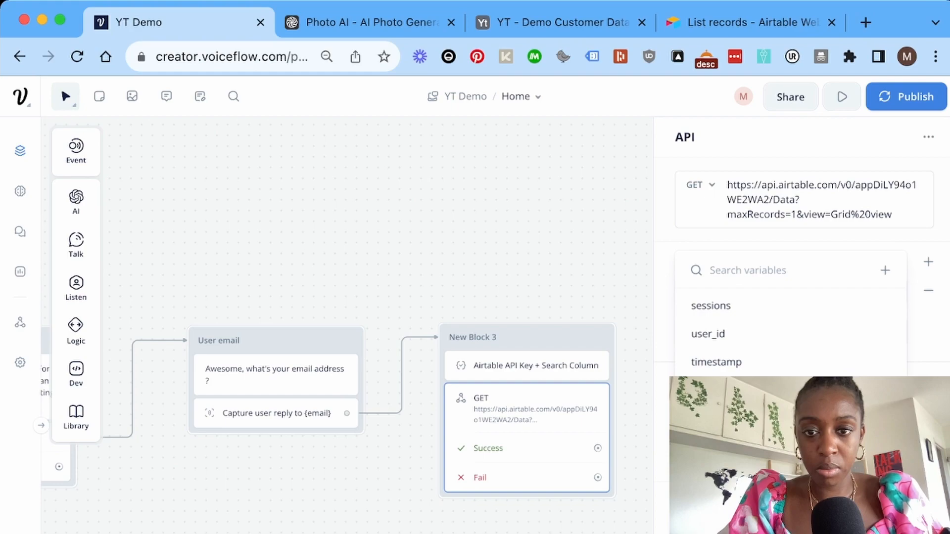
{"action": "left_click", "coordinate": [790, 452]}
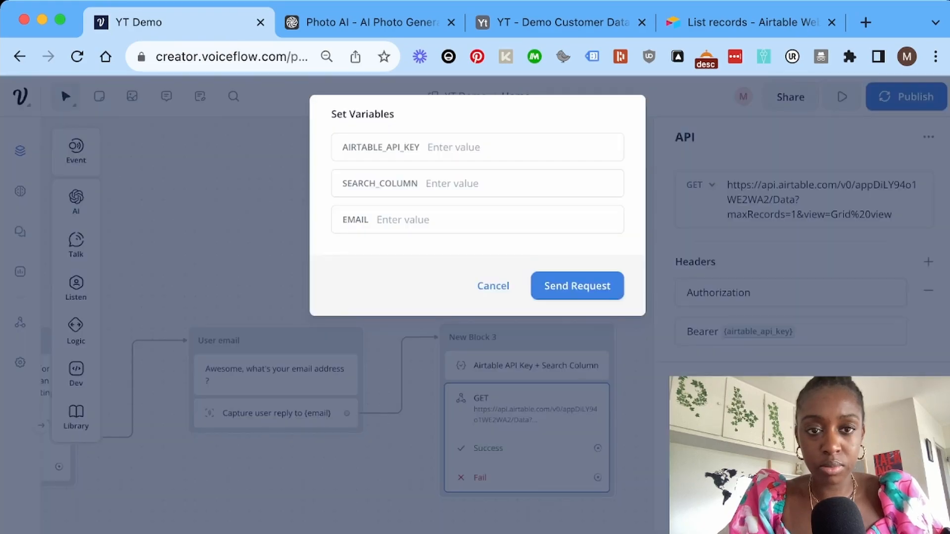
{"action": "left_click", "coordinate": [426, 147]}
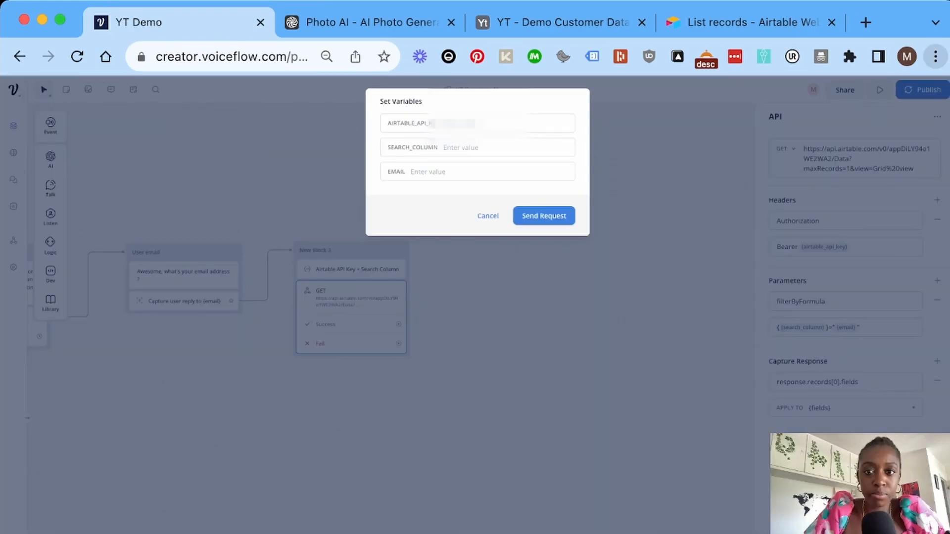
Fill the test variables with the customer's e-mail and the Airtable API key, and send the request.
{"action": "left_click", "coordinate": [436, 171]}
{"action": "key", "text": "super+v"}
{"action": "left_click", "coordinate": [477, 123]}
{"action": "key", "text": "super+v"}
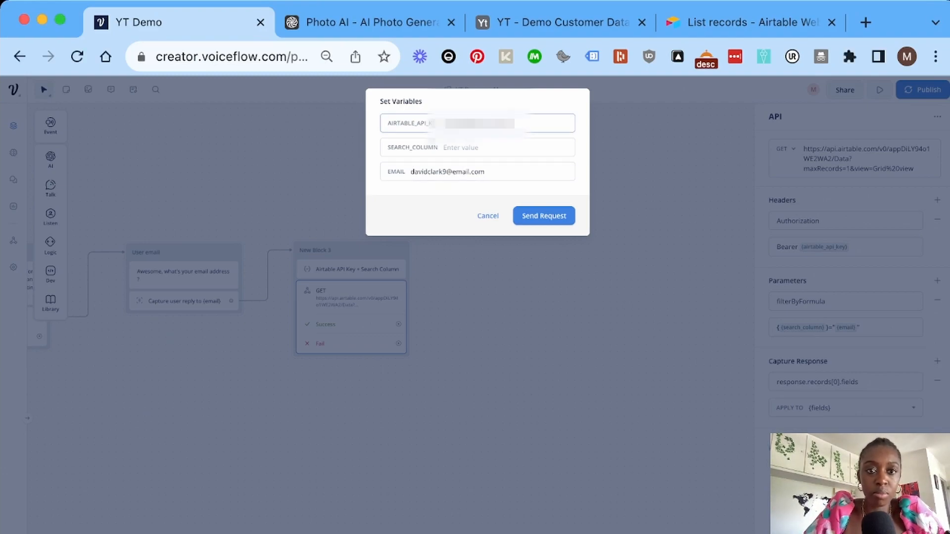
{"action": "left_click", "coordinate": [544, 216]}
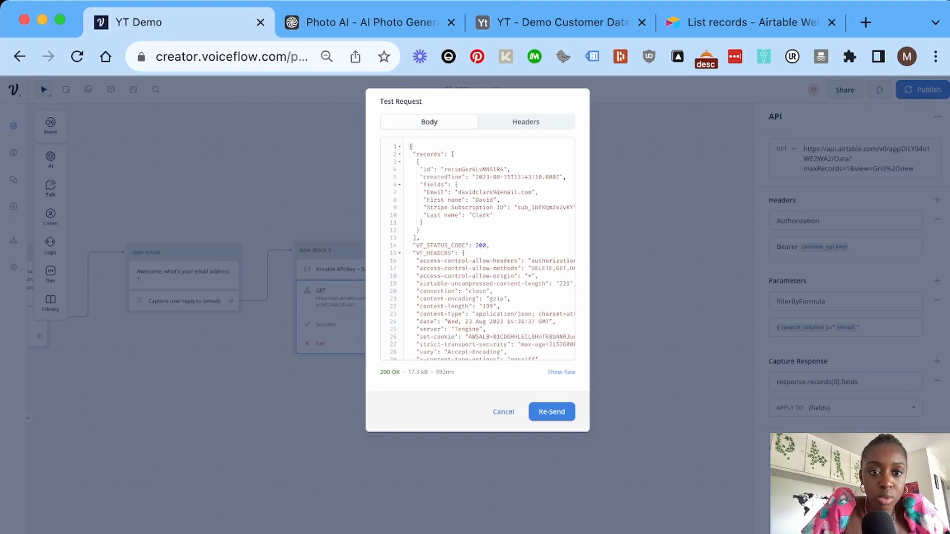
Review the 200 OK JSON response with the matching customer record, then close the test dialog.
{"action": "scroll", "coordinate": [477, 250], "scroll_direction": "down", "scroll_amount": 1}
{"action": "scroll", "coordinate": [477, 250], "scroll_direction": "right", "scroll_amount": 1}
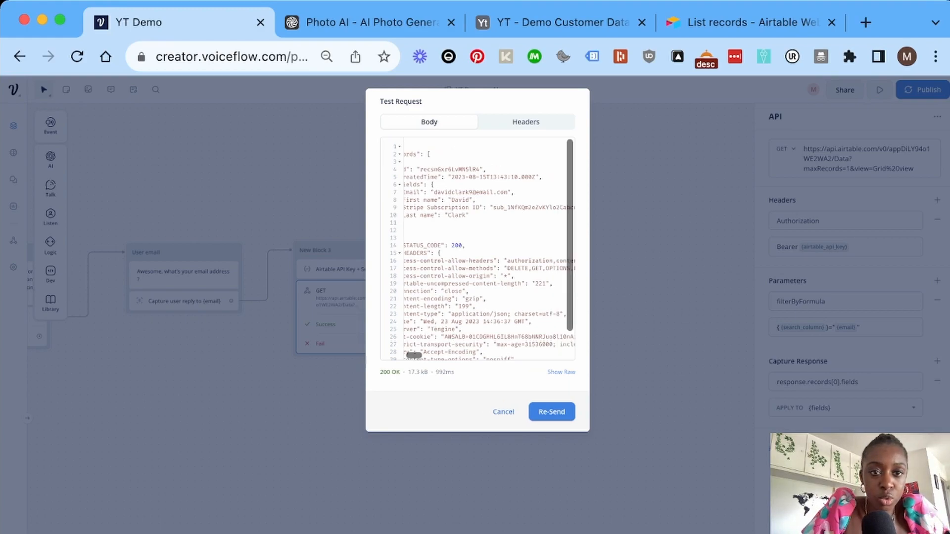
{"action": "scroll", "coordinate": [478, 249], "scroll_direction": "down", "scroll_amount": 1}
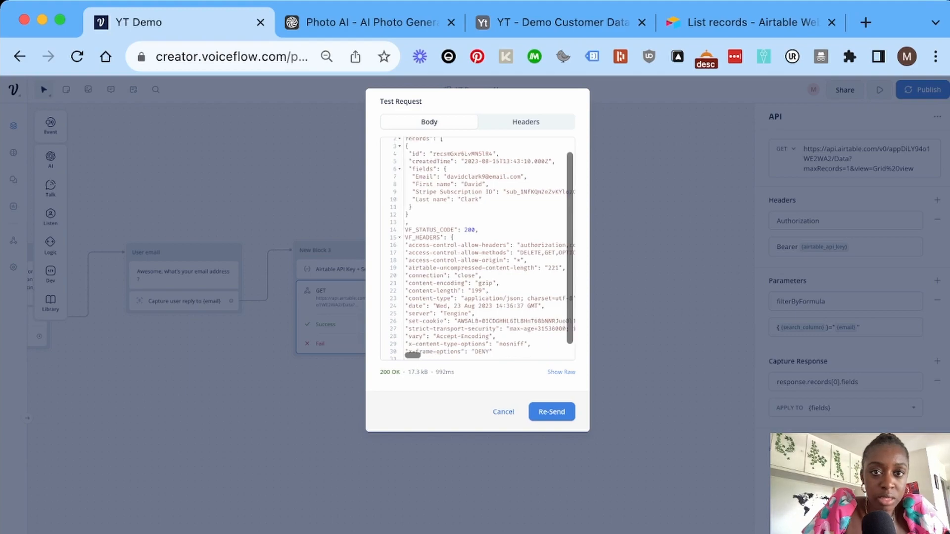
{"action": "scroll", "coordinate": [482, 249], "scroll_direction": "down", "scroll_amount": 1}
{"action": "scroll", "coordinate": [483, 249], "scroll_direction": "left", "scroll_amount": 1}
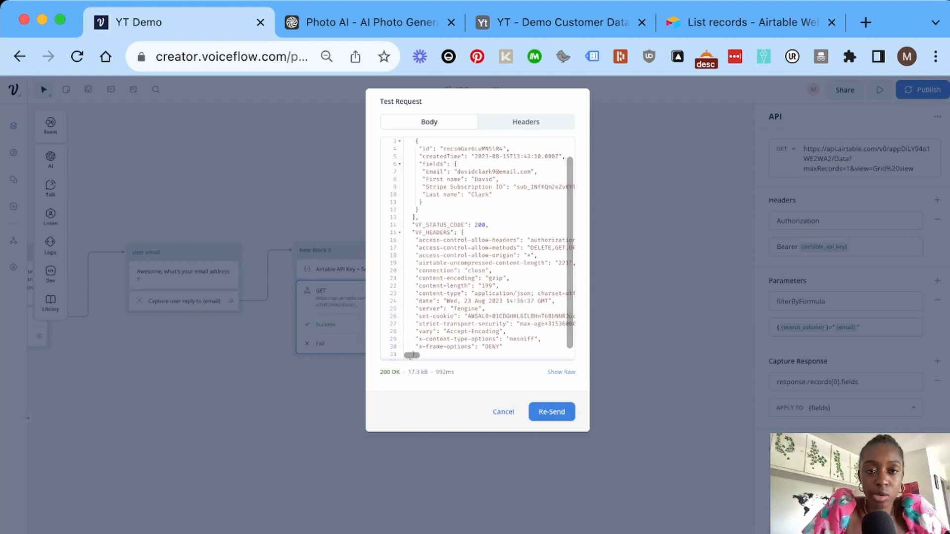
{"action": "scroll", "coordinate": [477, 249], "scroll_direction": "down", "scroll_amount": 1}
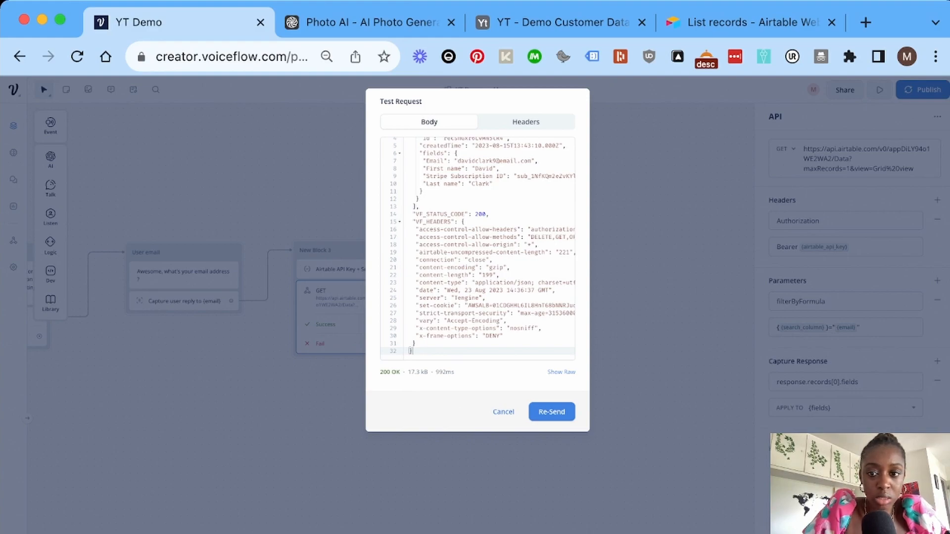
{"action": "key", "text": "Escape"}
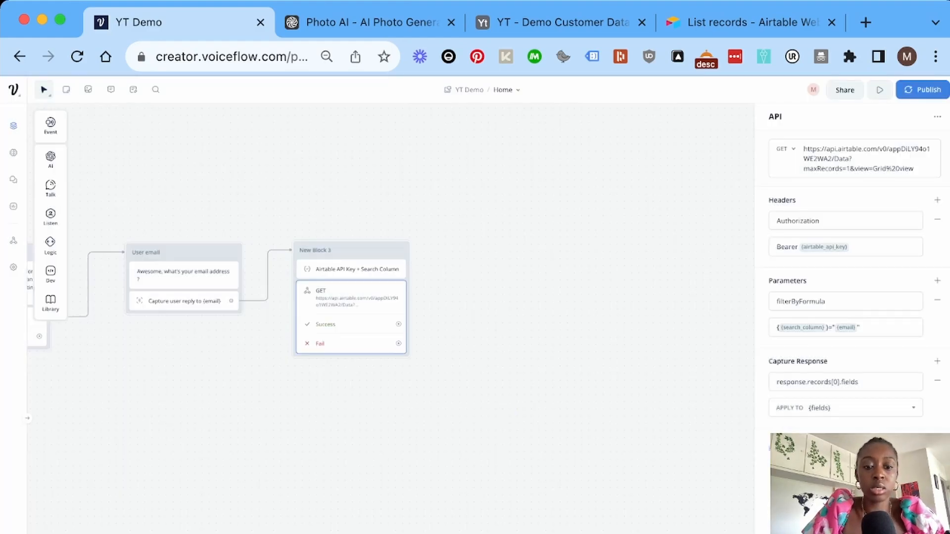
{"action": "left_click", "coordinate": [907, 514]}
{"action": "type", "text": "email@example.com"}
{"action": "left_click", "coordinate": [477, 147]}
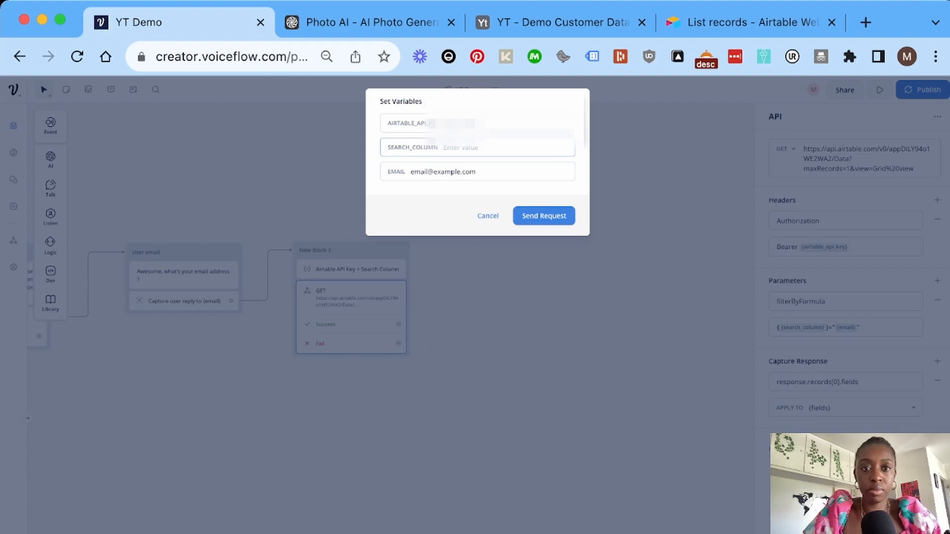
{"action": "type", "text": "Email"}
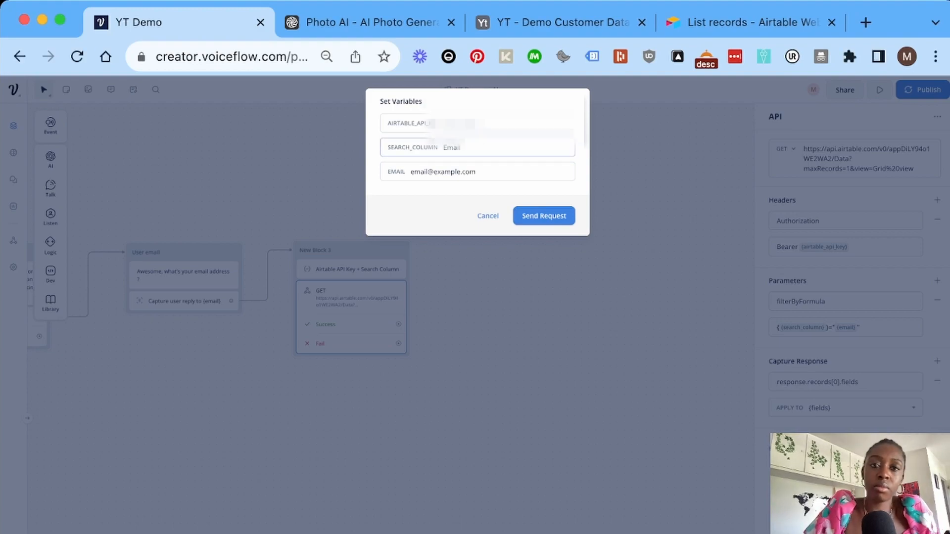
{"action": "left_click", "coordinate": [495, 123]}
{"action": "key", "text": "super+v"}
{"action": "left_click", "coordinate": [544, 215]}
{"action": "double_click", "coordinate": [485, 123]}
{"action": "key", "text": "BackSpace"}
{"action": "key", "text": "super+Tab"}
{"action": "key", "text": "super+v"}
{"action": "left_click", "coordinate": [544, 216]}
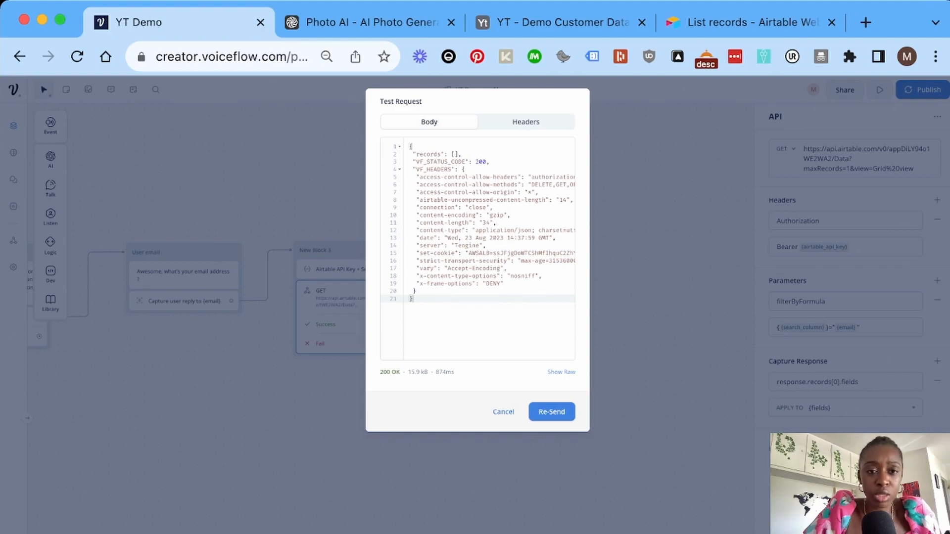
{"action": "key", "text": "Escape"}
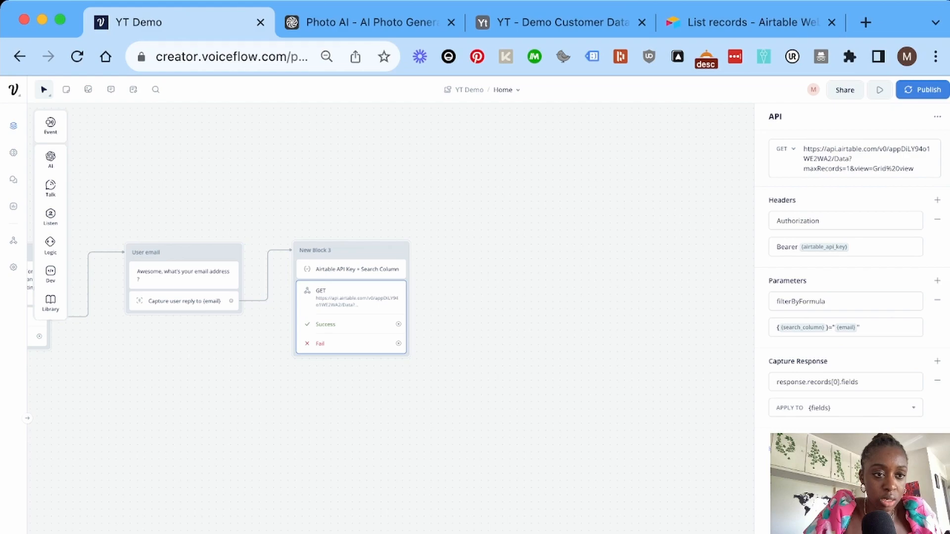
Place a Set block right of the request block and connect the Success path to it.
{"action": "mouse_move", "coordinate": [50, 244]}
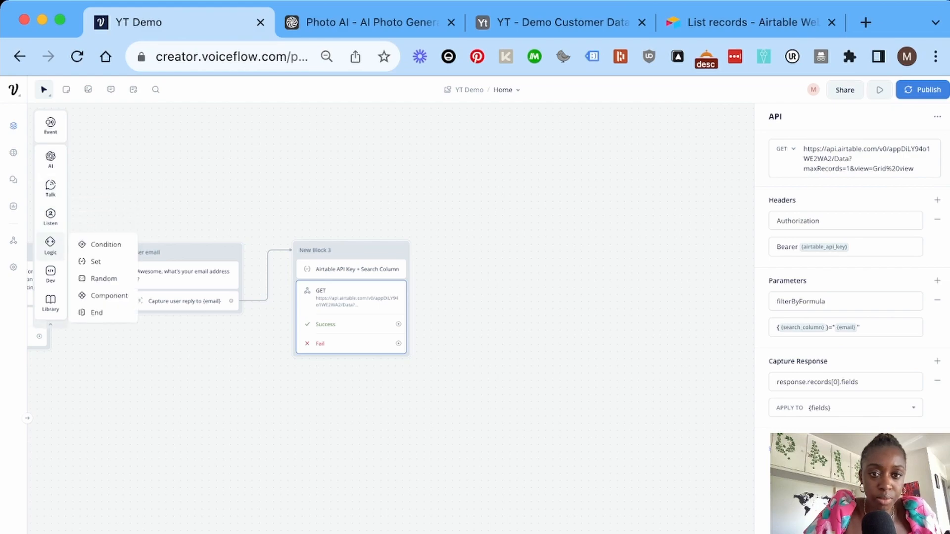
{"action": "left_click_drag", "start_coordinate": [94, 261], "coordinate": [487, 251]}
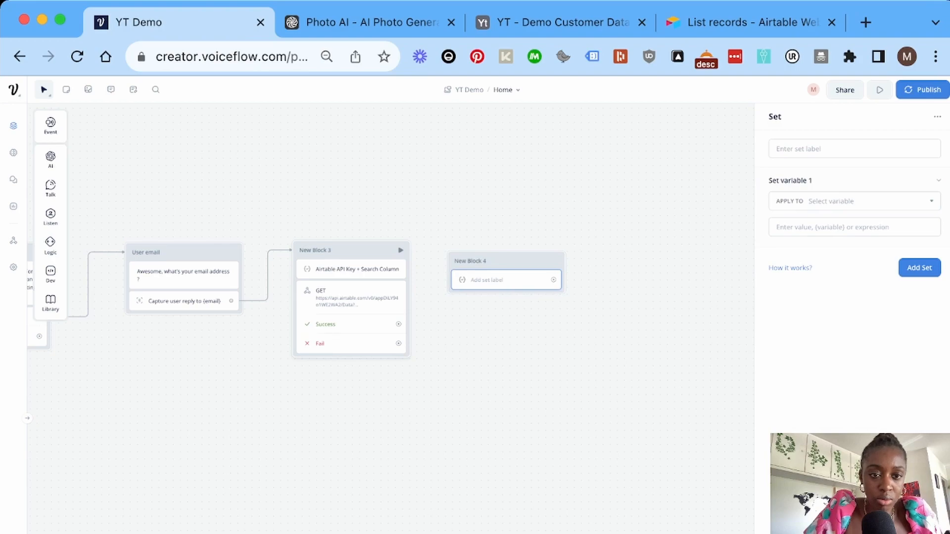
{"action": "left_click_drag", "start_coordinate": [398, 324], "coordinate": [460, 280]}
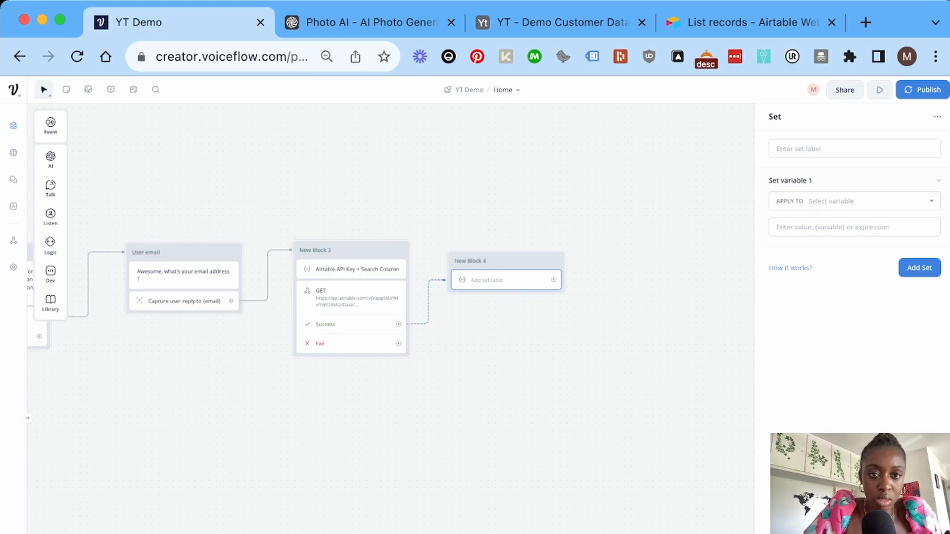
{"action": "left_click_drag", "start_coordinate": [465, 263], "coordinate": [469, 261]}
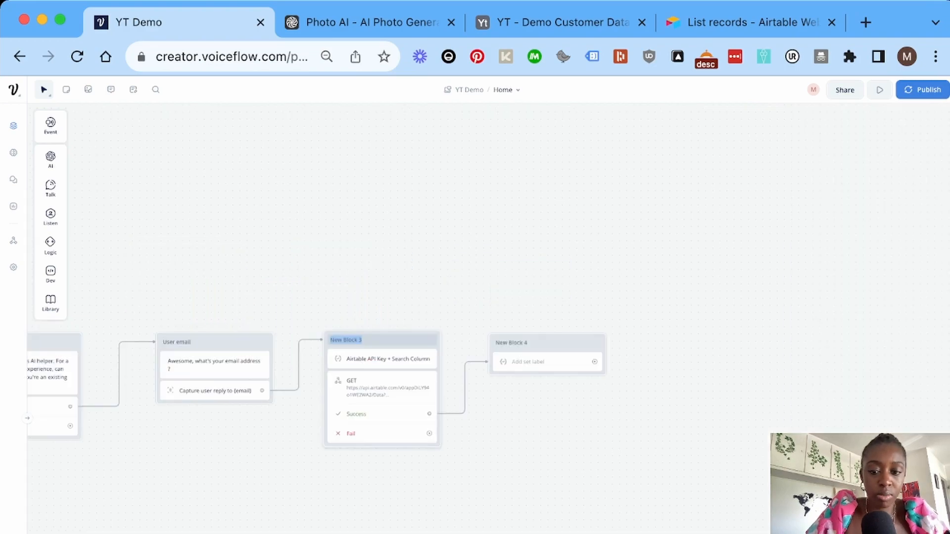
Name the API block 'API - Airtable' and the Set block 'User information - Airtable API Call'.
{"action": "type", "text": "API - Airtable"}
{"action": "left_click", "coordinate": [507, 342]}
{"action": "type", "text": "User information - Airtable API Call"}
{"action": "key", "text": "Return"}
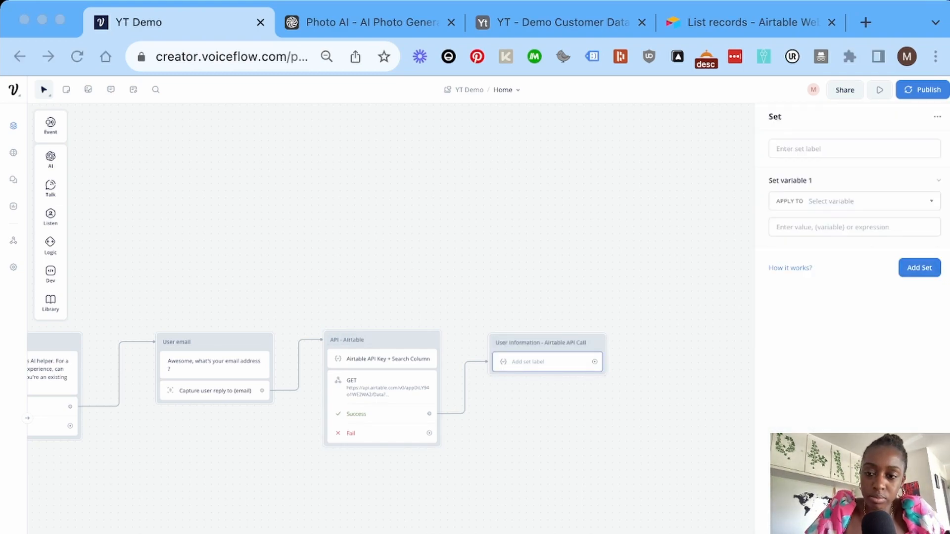
Set {last_name} from the pasted {fields}['Last name'] expression.
{"action": "left_click", "coordinate": [854, 201]}
{"action": "type", "text": "la"}
{"action": "left_click", "coordinate": [795, 303]}
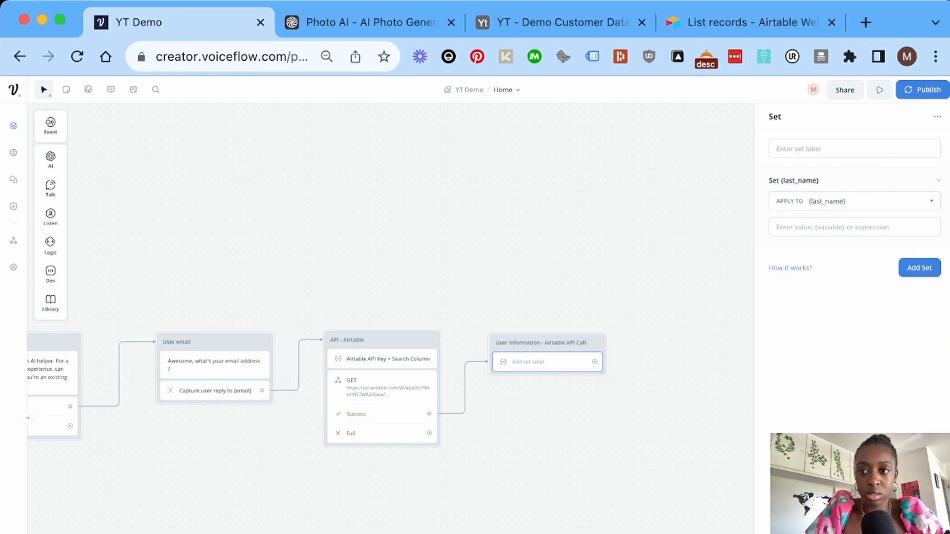
{"action": "left_click", "coordinate": [799, 228]}
{"action": "type", "text": "{fields}['Last name']"}
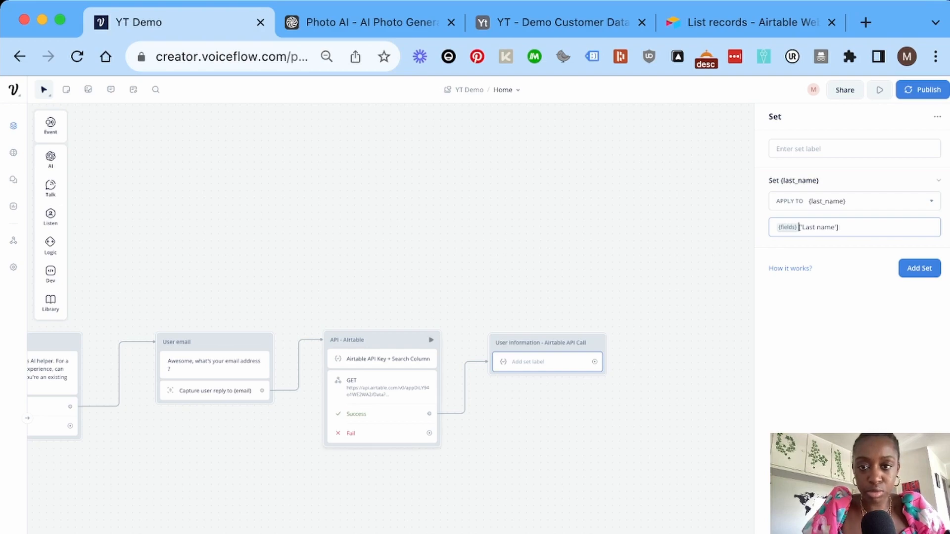
{"action": "left_click_drag", "start_coordinate": [840, 227], "coordinate": [800, 227]}
{"action": "left_click", "coordinate": [838, 227]}
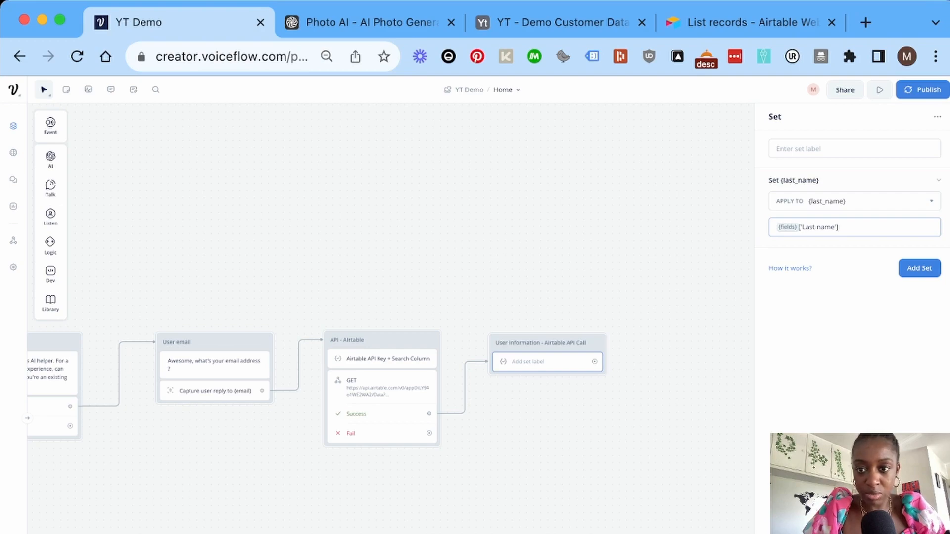
Add a second row setting {first_name} from {fields}['First name'].
{"action": "left_click", "coordinate": [919, 268]}
{"action": "left_click", "coordinate": [855, 281]}
{"action": "type", "text": "fir"}
{"action": "left_click", "coordinate": [796, 328]}
{"action": "left_click", "coordinate": [855, 308]}
{"action": "type", "text": "{fields} ['Last name']"}
{"action": "double_click", "coordinate": [790, 318]}
{"action": "type", "text": "First"}
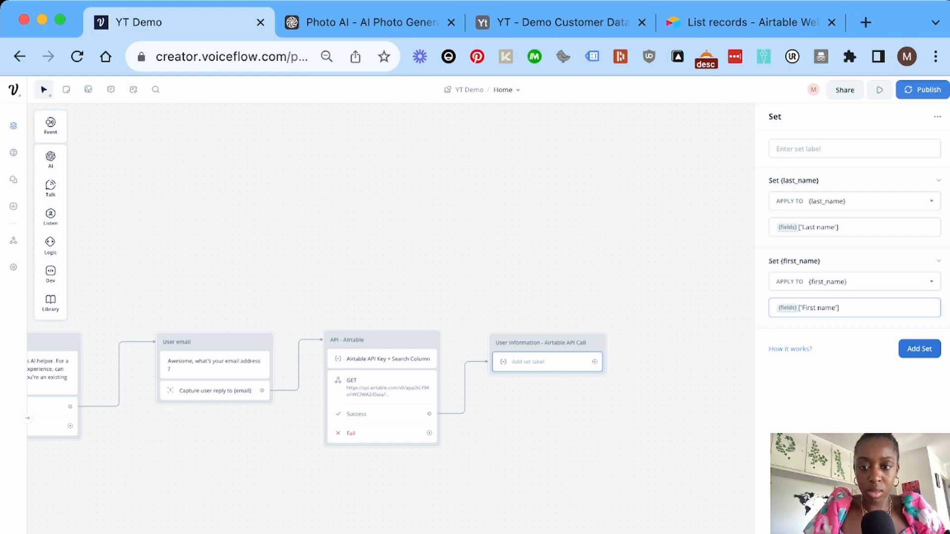
Add a third row setting {stripe_subscription_id} from {fields}['Stripe Subscription ID'].
{"action": "left_click", "coordinate": [919, 349]}
{"action": "left_click", "coordinate": [855, 362]}
{"action": "type", "text": "subs"}
{"action": "key", "text": "Return"}
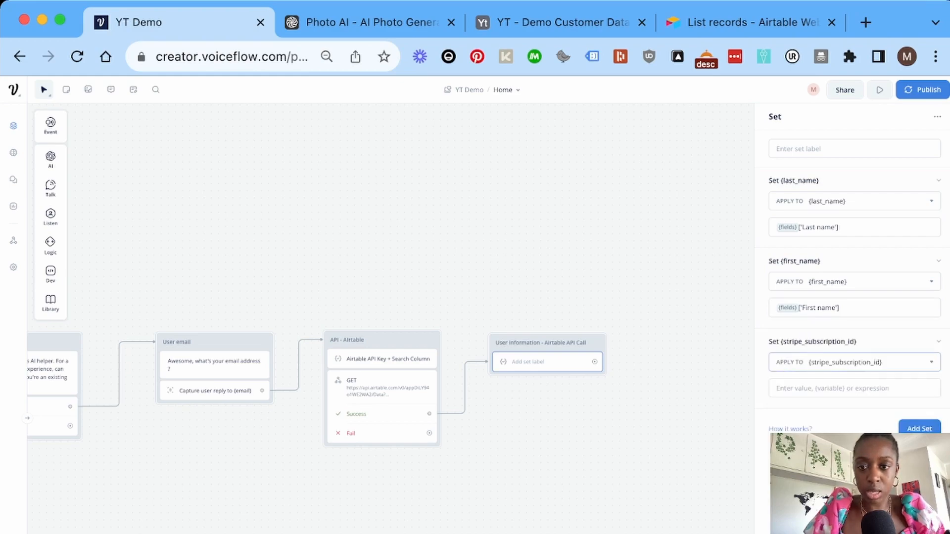
{"action": "left_click", "coordinate": [798, 388]}
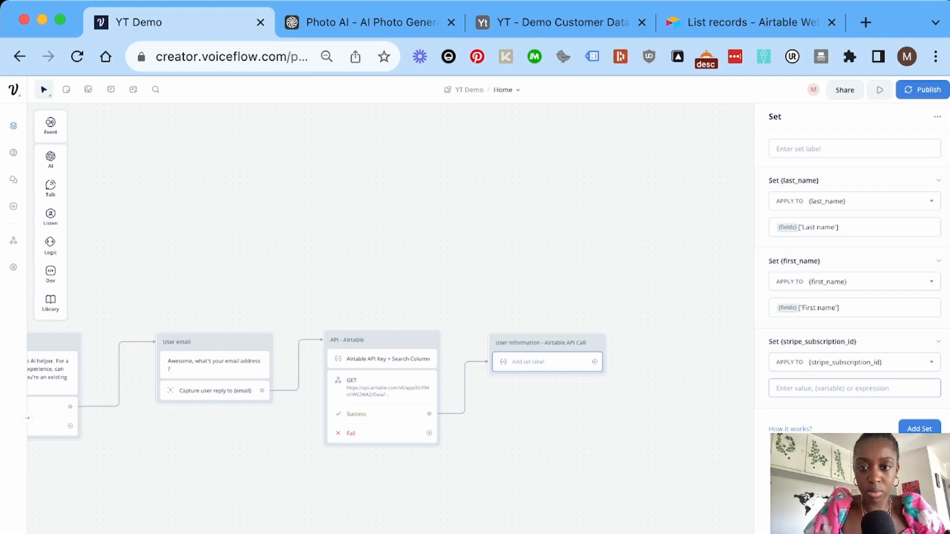
{"action": "type", "text": "{fields}['Last name']"}
{"action": "key", "text": "super+Tab"}
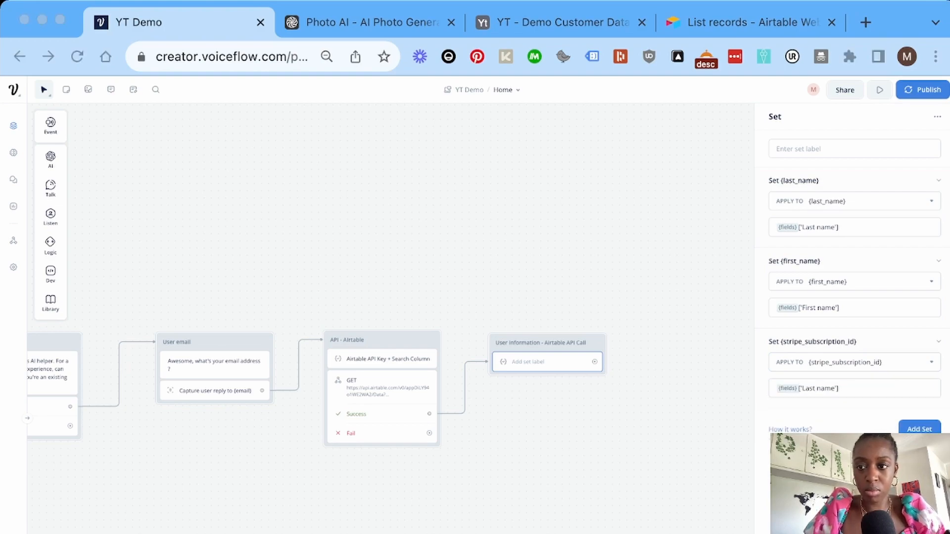
{"action": "left_click", "coordinate": [798, 389]}
{"action": "left_click_drag", "start_coordinate": [801, 388], "coordinate": [834, 388]}
{"action": "type", "text": "Stripe Subscription ID"}
Label the Set step 'User information' and remove the empty fourth assignment row.
{"action": "left_click", "coordinate": [929, 428]}
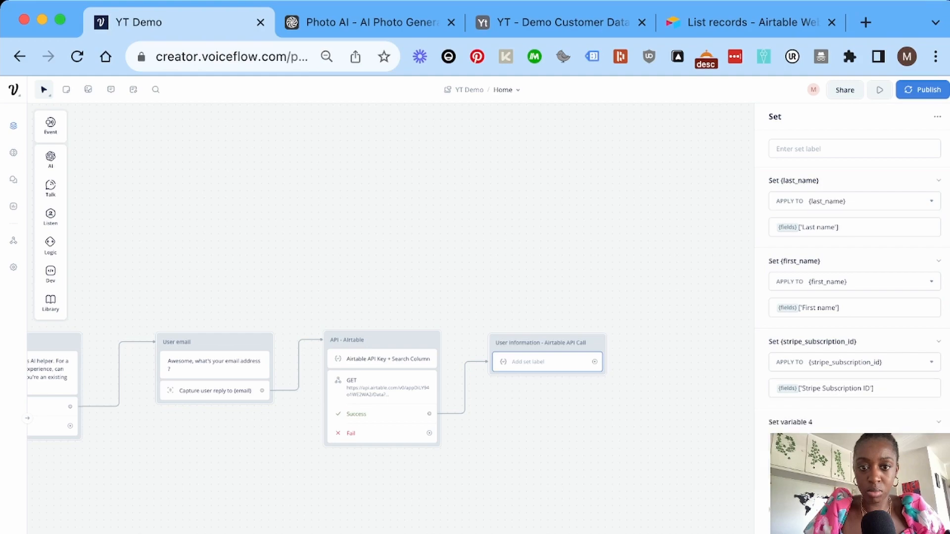
{"action": "left_click", "coordinate": [643, 276]}
{"action": "left_click", "coordinate": [547, 361]}
{"action": "left_click", "coordinate": [854, 149]}
{"action": "type", "text": "User information"}
{"action": "left_click_drag", "start_coordinate": [854, 260], "coordinate": [854, 293]}
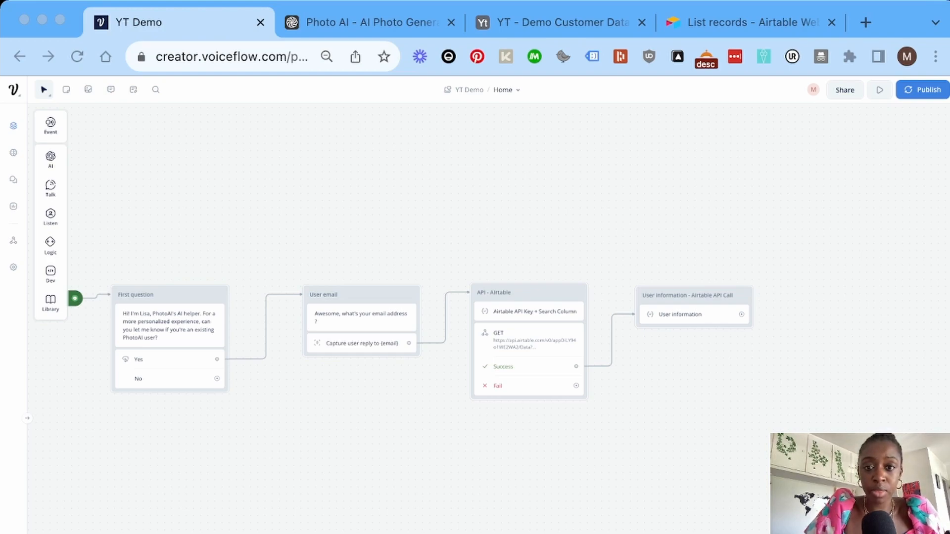
Add a text block reading 'Welcome back, {first_name}! How can I help you today'.
{"action": "key", "text": "super+Tab"}
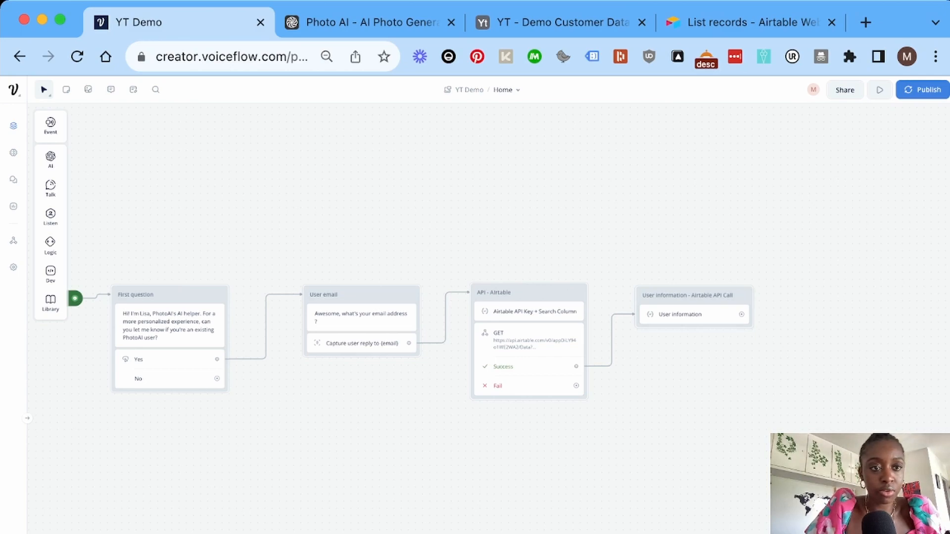
{"action": "mouse_move", "coordinate": [50, 189]}
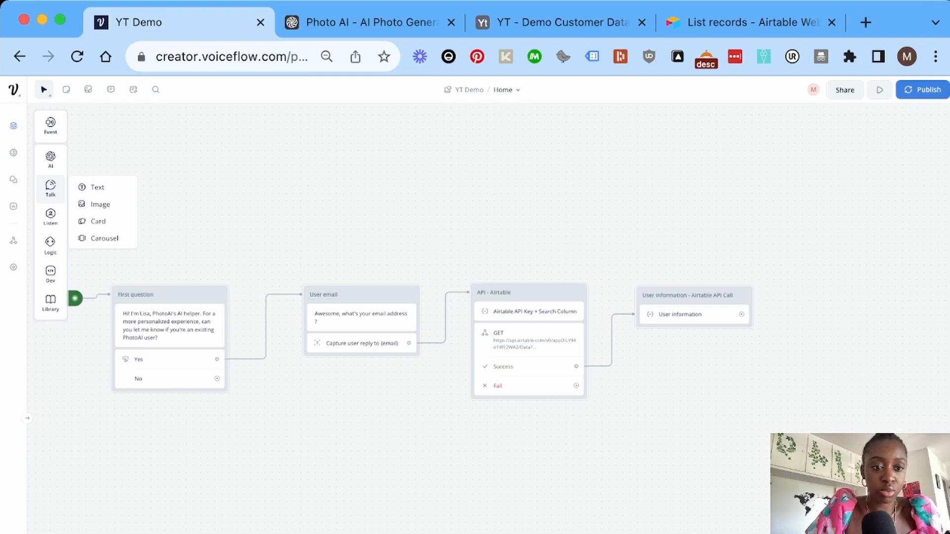
{"action": "left_click_drag", "start_coordinate": [98, 187], "coordinate": [216, 467]}
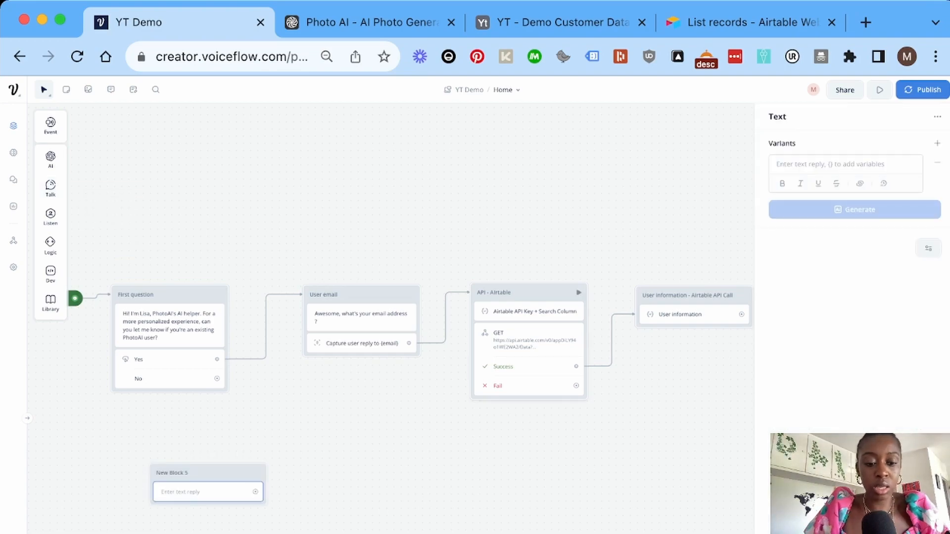
{"action": "left_click", "coordinate": [830, 164]}
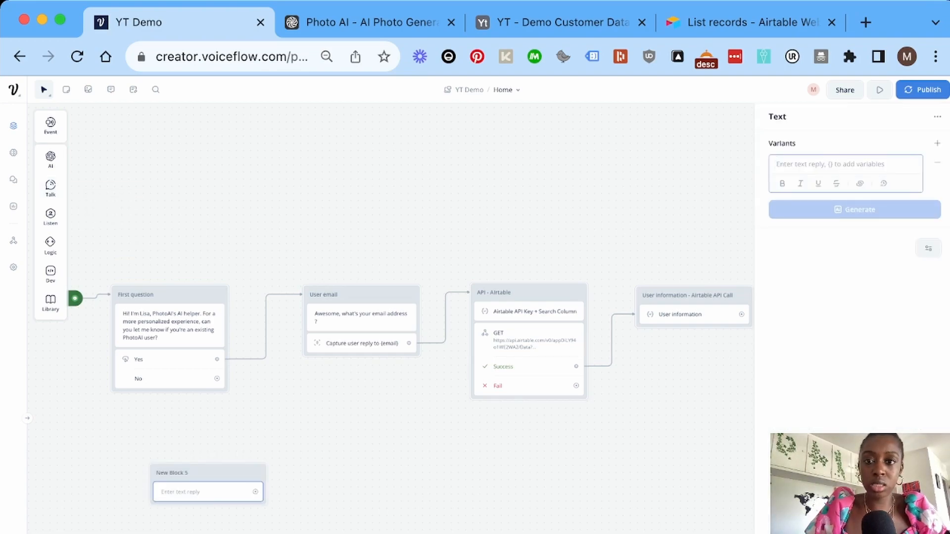
{"action": "type", "text": "Welcome back,"}
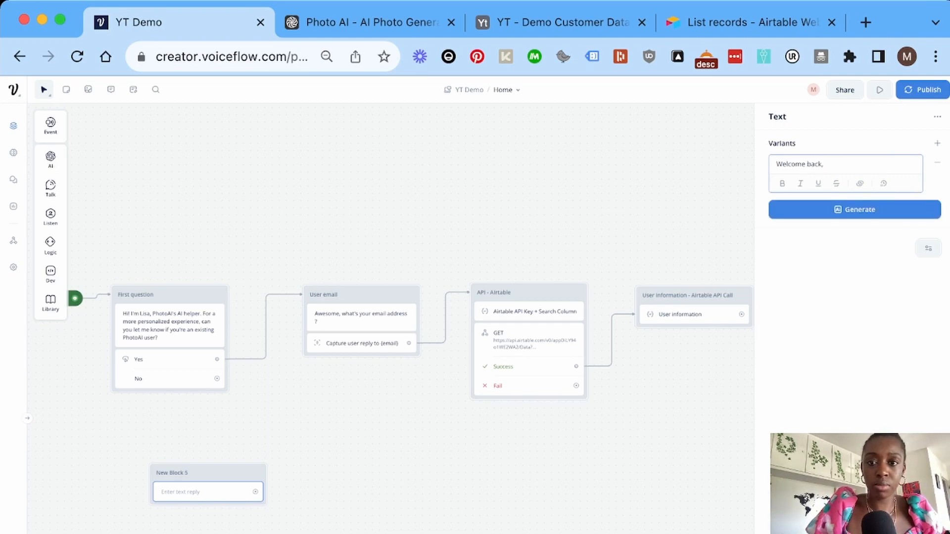
{"action": "type", "text": "{fri"}
{"action": "key", "text": "BackSpace"}
{"action": "key", "text": "BackSpace"}
{"action": "key", "text": "Down"}
{"action": "key", "text": "Return"}
{"action": "type", "text": "!"}
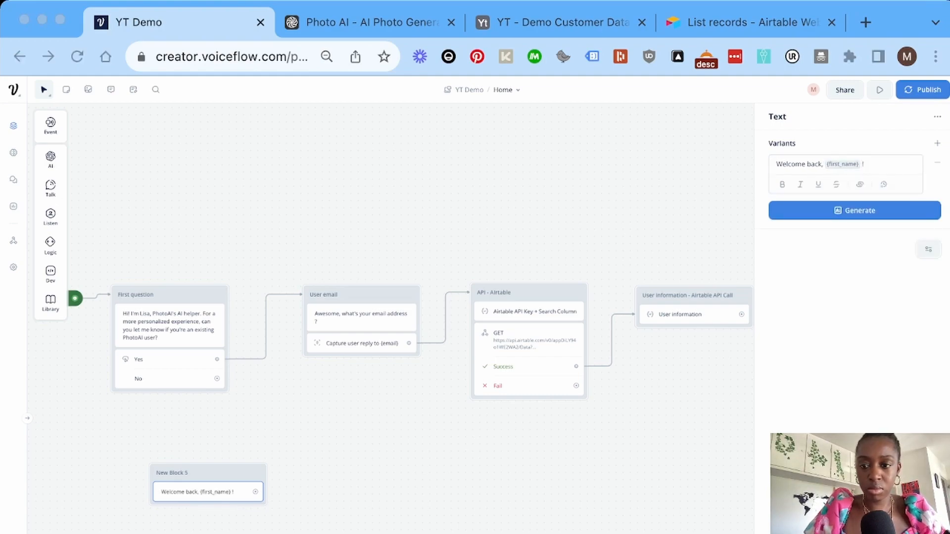
{"action": "left_click", "coordinate": [867, 165]}
{"action": "type", "text": "How can I help you today"}
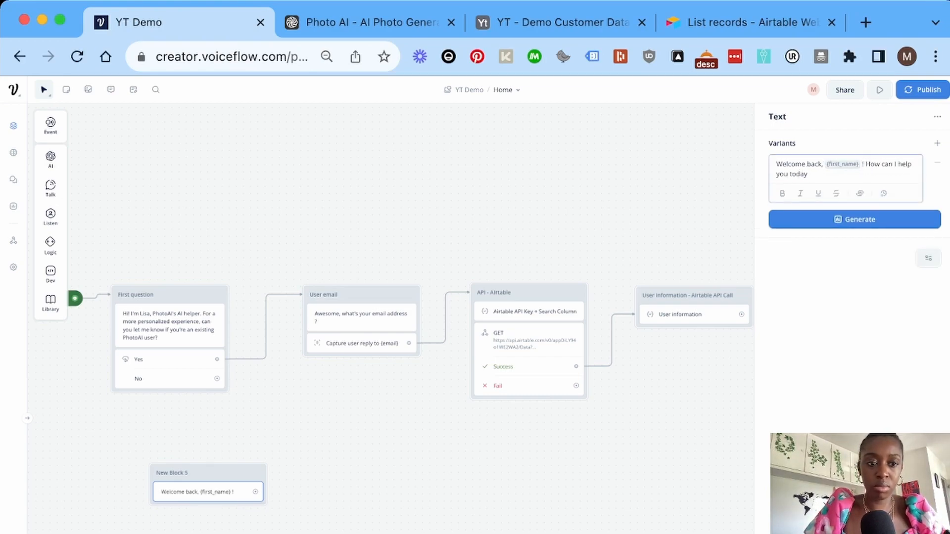
Title the greeting block 'Current customer'.
{"action": "left_click", "coordinate": [172, 473]}
{"action": "type", "text": "Current customer"}
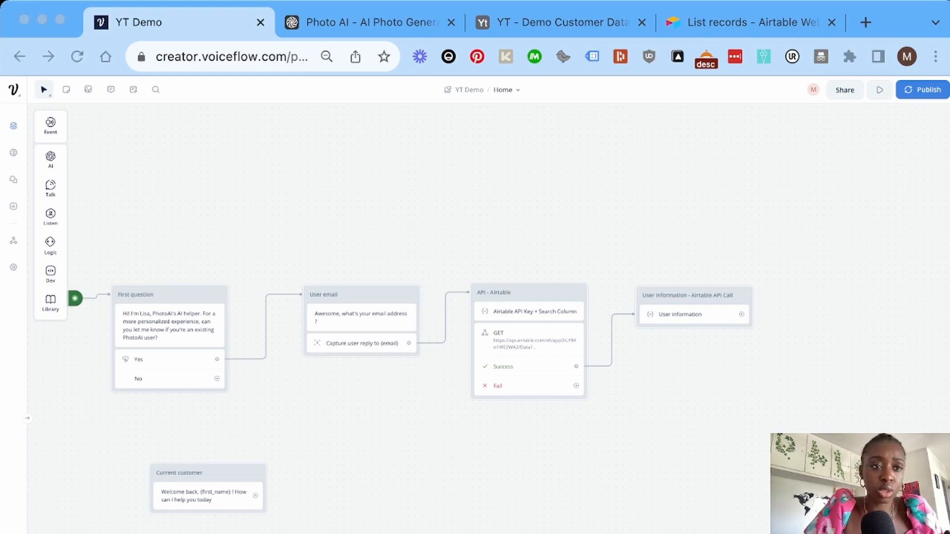
{"action": "left_click", "coordinate": [50, 189]}
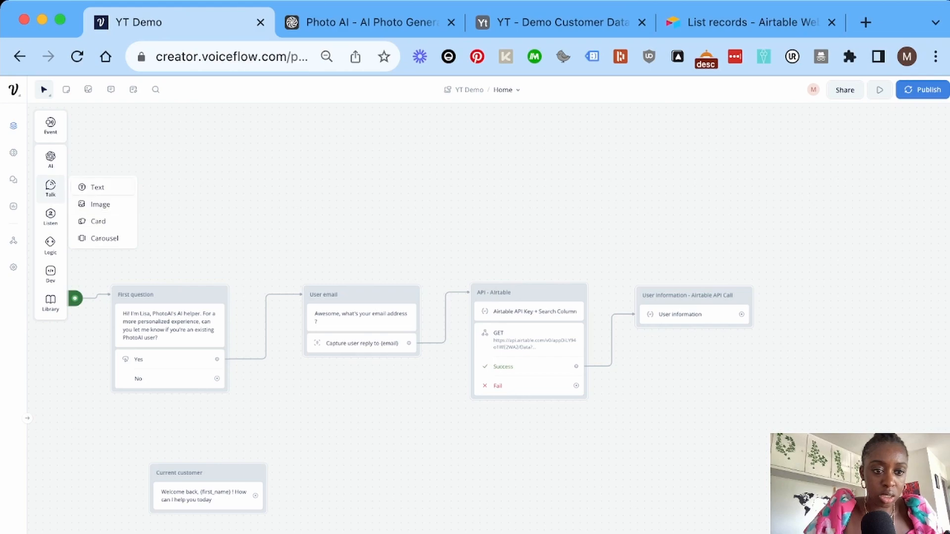
Add a text block saying 'I'm sorry, I can't find your user information.'.
{"action": "left_click_drag", "start_coordinate": [97, 188], "coordinate": [214, 532]}
{"action": "type", "text": "I'm sorry, I can't find your user information."}
{"action": "key", "text": "Escape"}
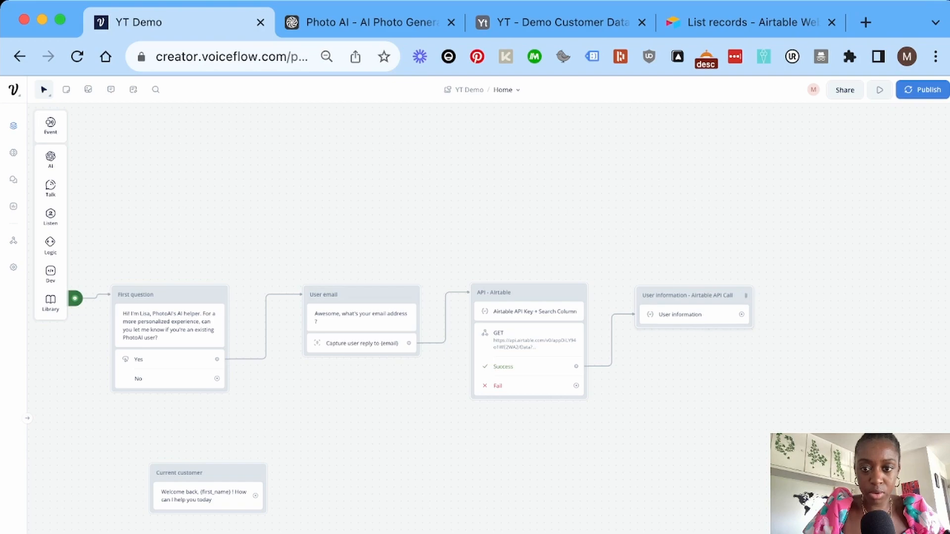
Add a condition after User information that tests whether {fields} is empty.
{"action": "left_click_drag", "start_coordinate": [741, 314], "coordinate": [797, 316]}
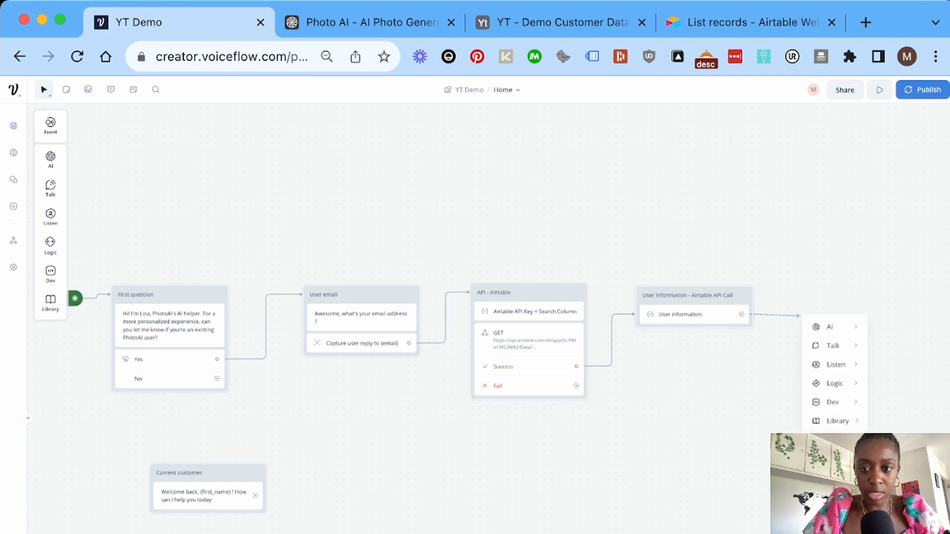
{"action": "mouse_move", "coordinate": [835, 383]}
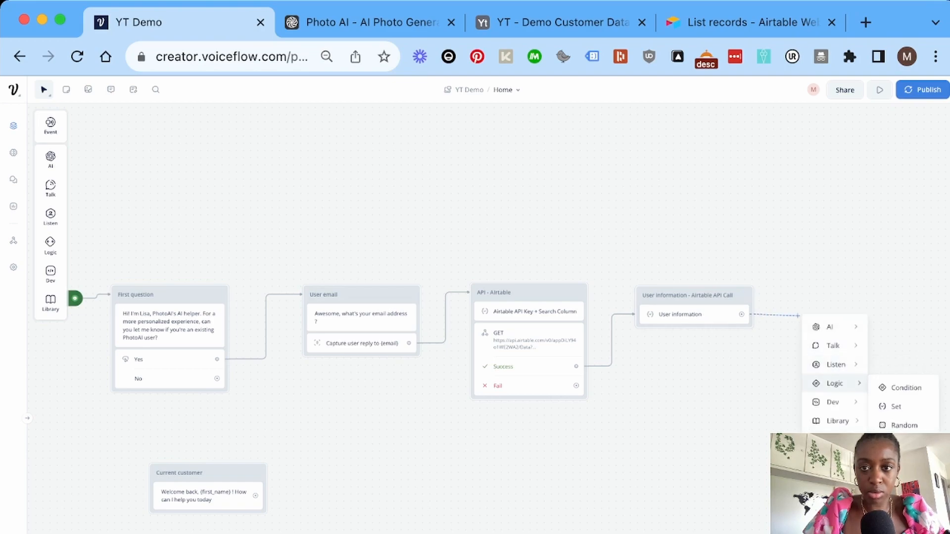
{"action": "left_click", "coordinate": [905, 388]}
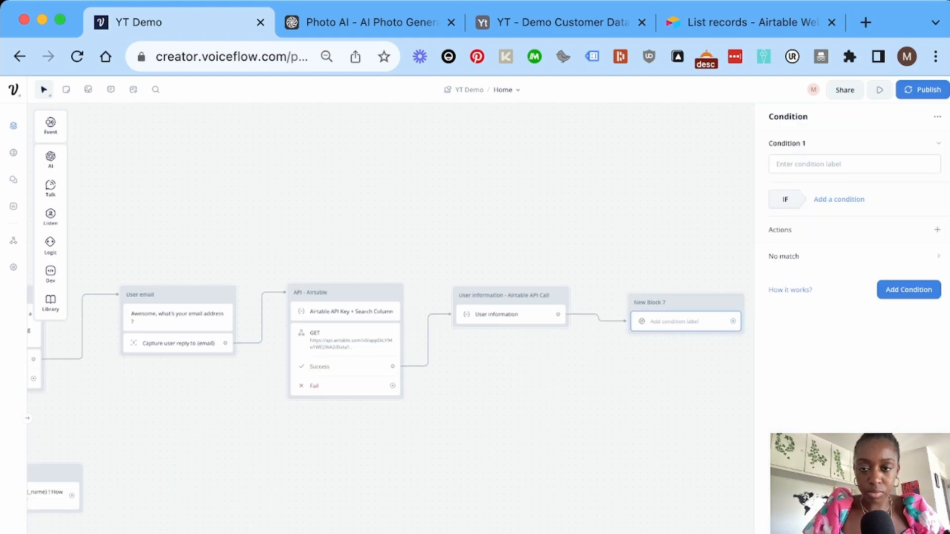
{"action": "left_click", "coordinate": [838, 200]}
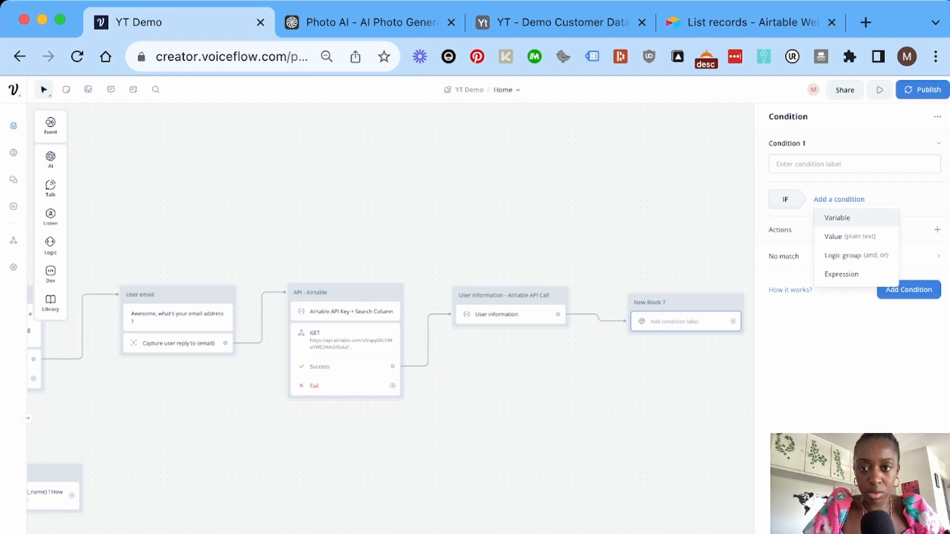
{"action": "left_click", "coordinate": [836, 218]}
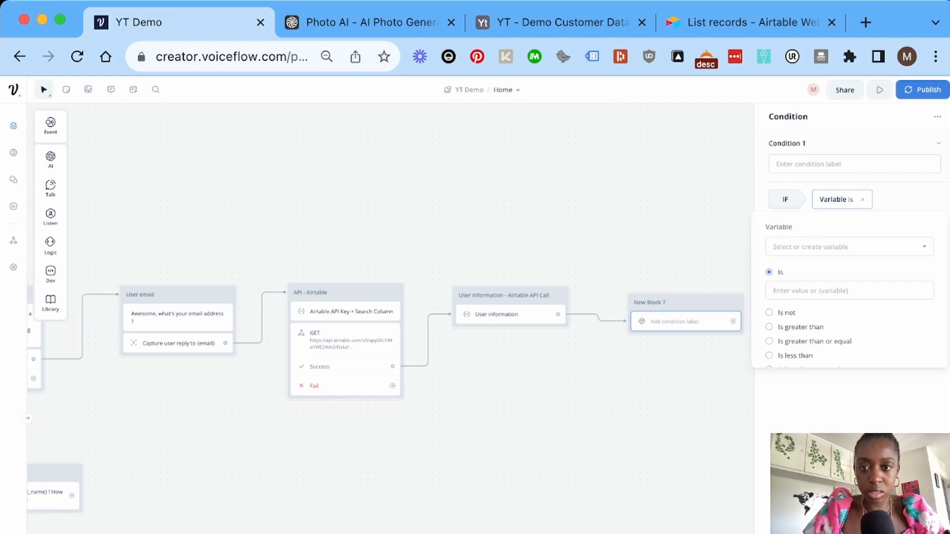
{"action": "left_click", "coordinate": [848, 247]}
{"action": "type", "text": "field"}
{"action": "key", "text": "Down"}
{"action": "key", "text": "Return"}
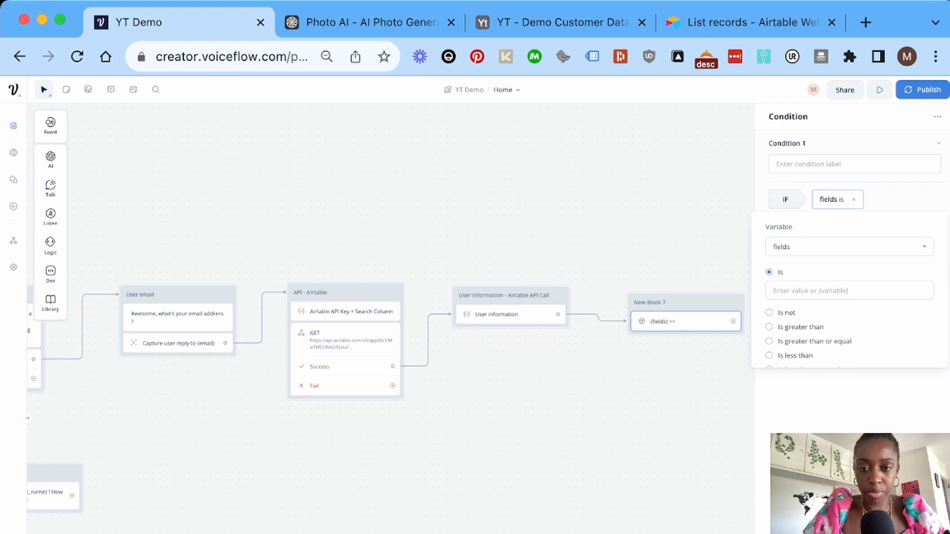
{"action": "scroll", "coordinate": [849, 322], "scroll_direction": "down", "scroll_amount": 5}
{"action": "left_click", "coordinate": [769, 352]}
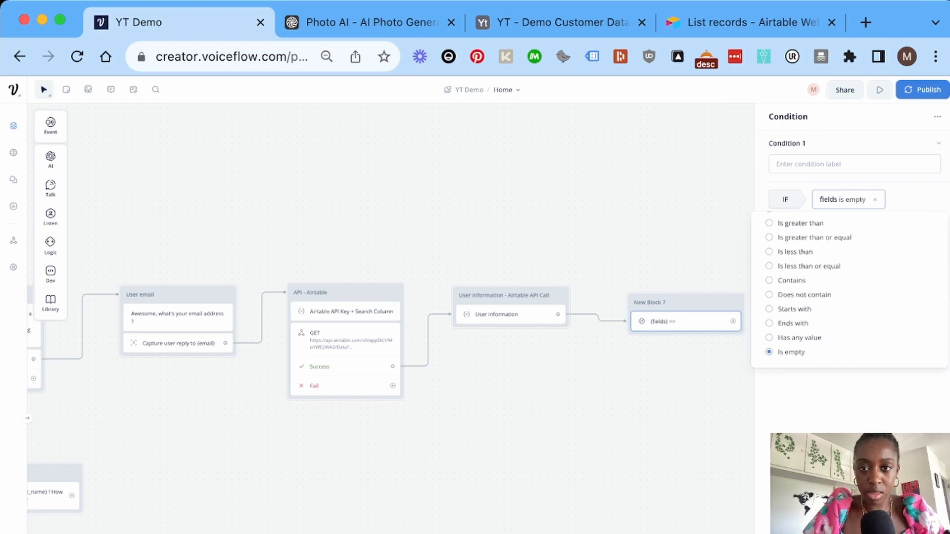
Send the empty-fields case to the Can't find user information block.
{"action": "left_click", "coordinate": [937, 247]}
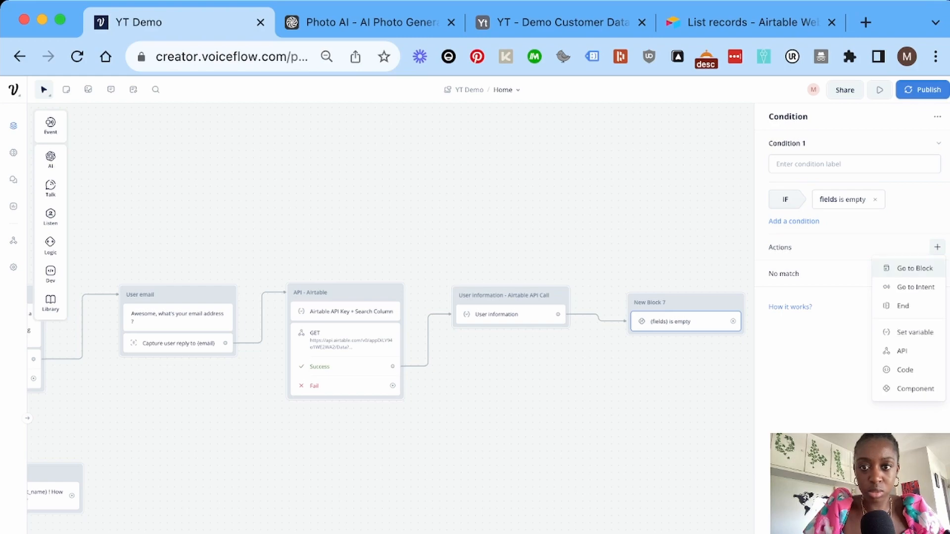
{"action": "left_click", "coordinate": [914, 268]}
{"action": "left_click", "coordinate": [849, 149]}
{"action": "type", "text": "can"}
{"action": "mouse_move", "coordinate": [840, 194]}
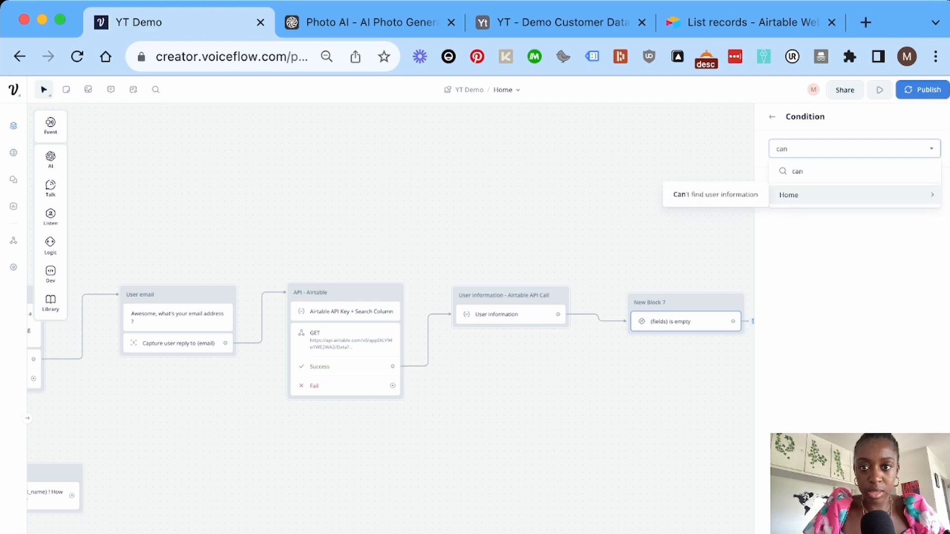
{"action": "left_click", "coordinate": [715, 195]}
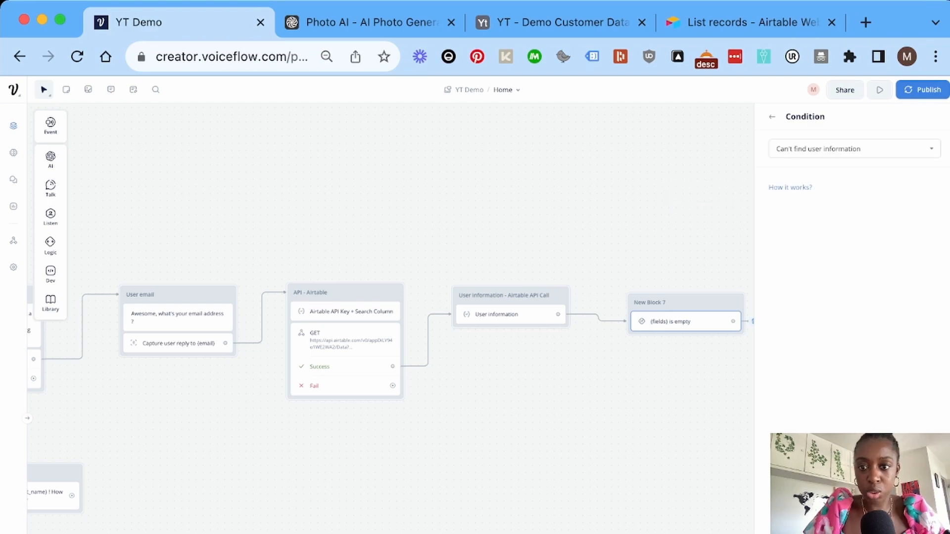
{"action": "left_click", "coordinate": [772, 117]}
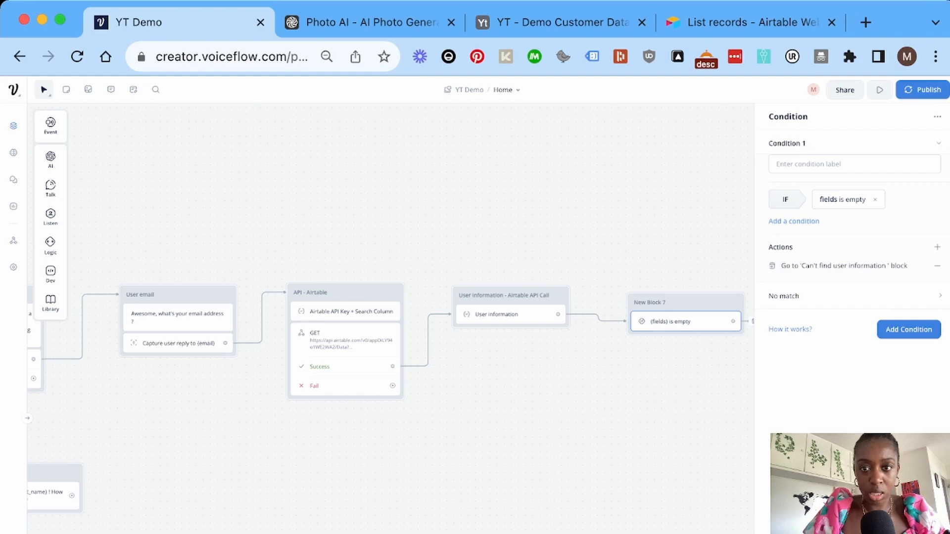
Route the condition's No match path to the Current customer block.
{"action": "left_click", "coordinate": [854, 295]}
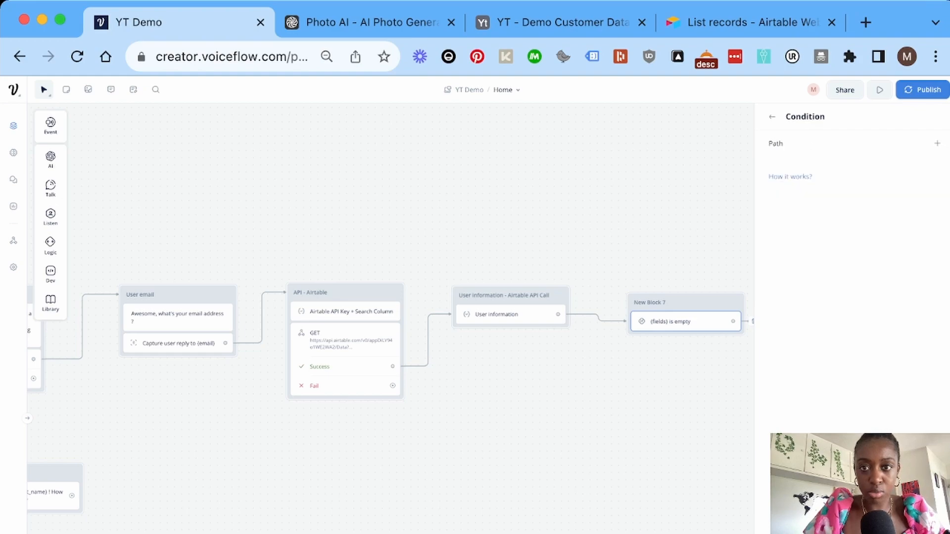
{"action": "scroll", "coordinate": [390, 317], "scroll_direction": "left", "scroll_amount": 2}
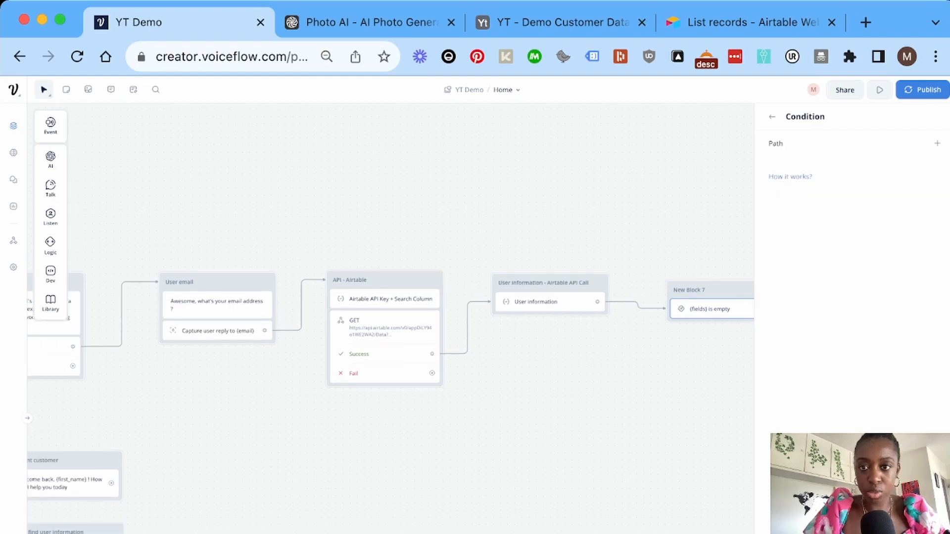
{"action": "left_click", "coordinate": [937, 143]}
{"action": "left_click", "coordinate": [937, 195]}
{"action": "left_click", "coordinate": [913, 216]}
{"action": "type", "text": "cut"}
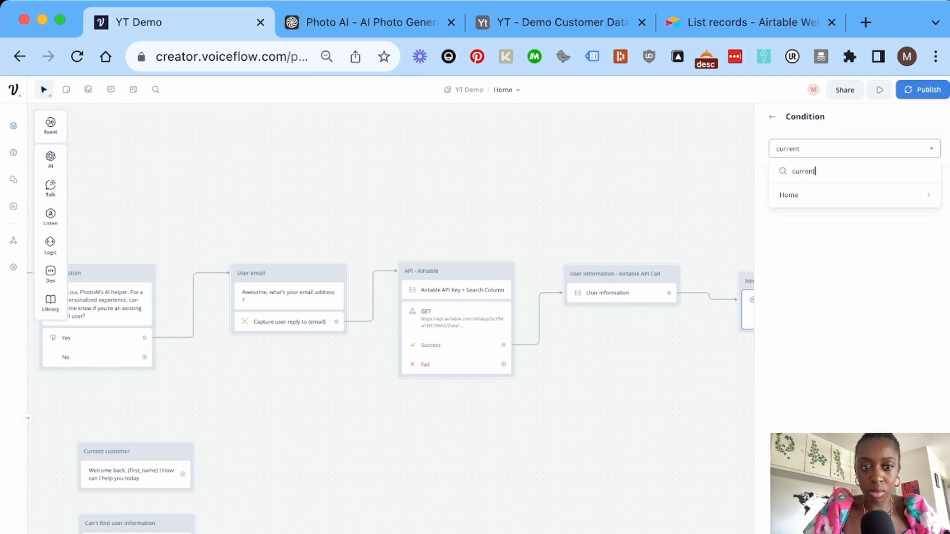
{"action": "key", "text": "BackSpace"}
{"action": "type", "text": "rrent customer"}
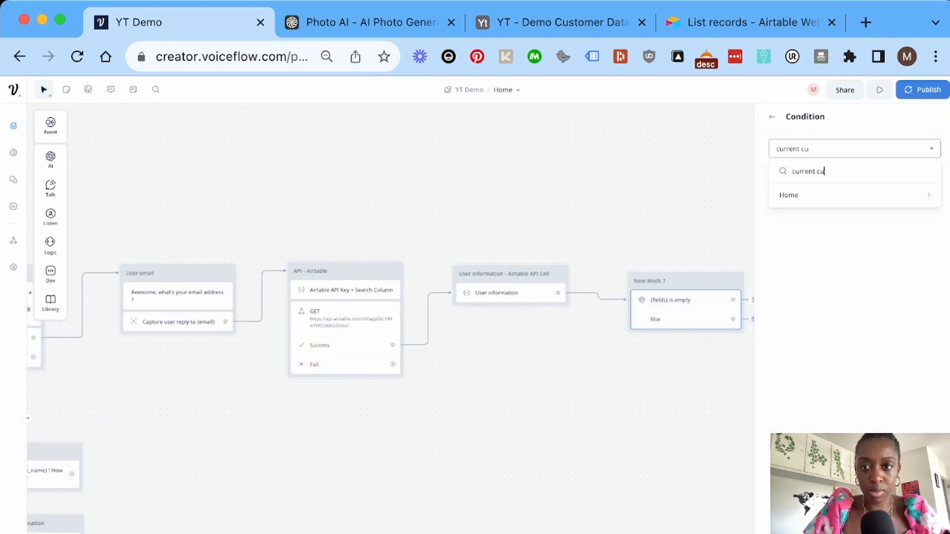
{"action": "mouse_move", "coordinate": [854, 195]}
{"action": "left_click", "coordinate": [729, 196]}
{"action": "left_click", "coordinate": [702, 212]}
Review the flow, then place an empty text reply block below the Airtable API step.
{"action": "scroll", "coordinate": [692, 223], "scroll_direction": "right", "scroll_amount": 1}
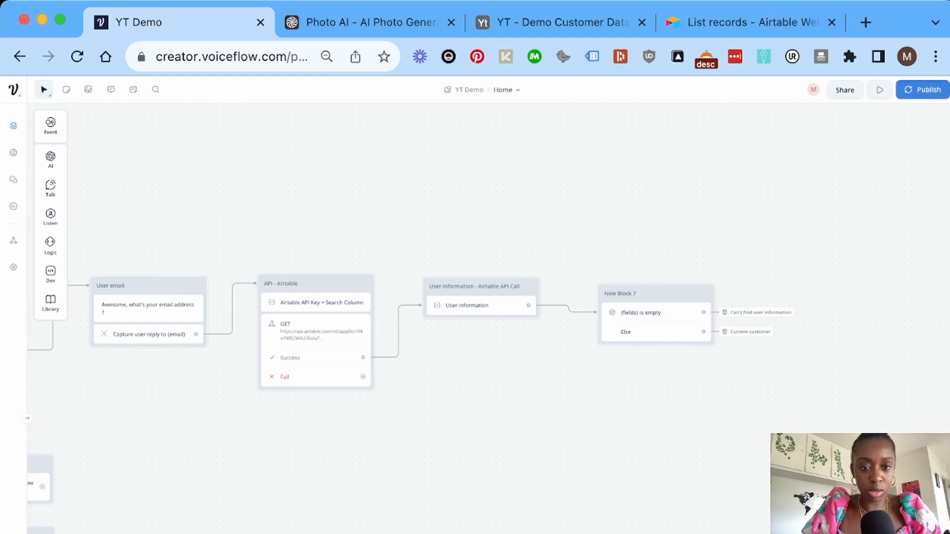
{"action": "scroll", "coordinate": [488, 317], "scroll_direction": "left", "scroll_amount": 10}
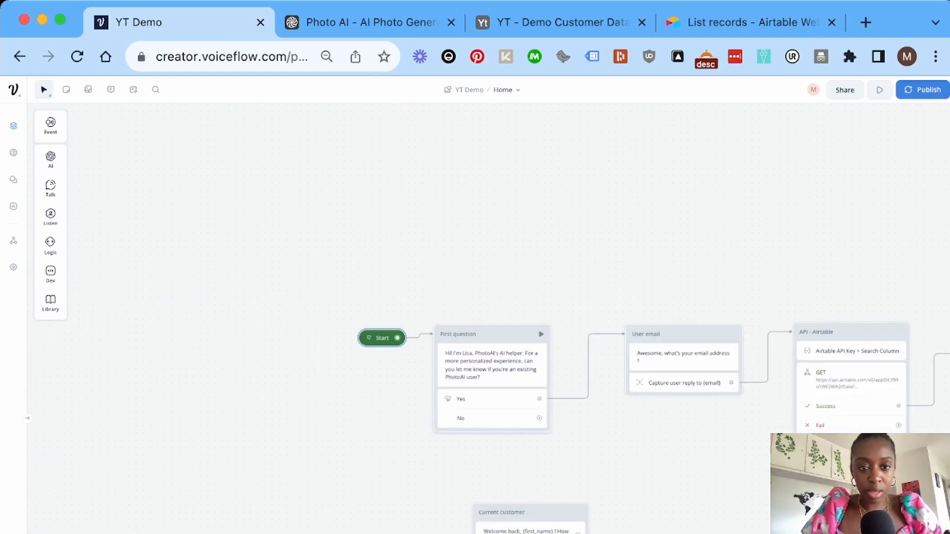
{"action": "scroll", "coordinate": [630, 371], "scroll_direction": "right", "scroll_amount": 5}
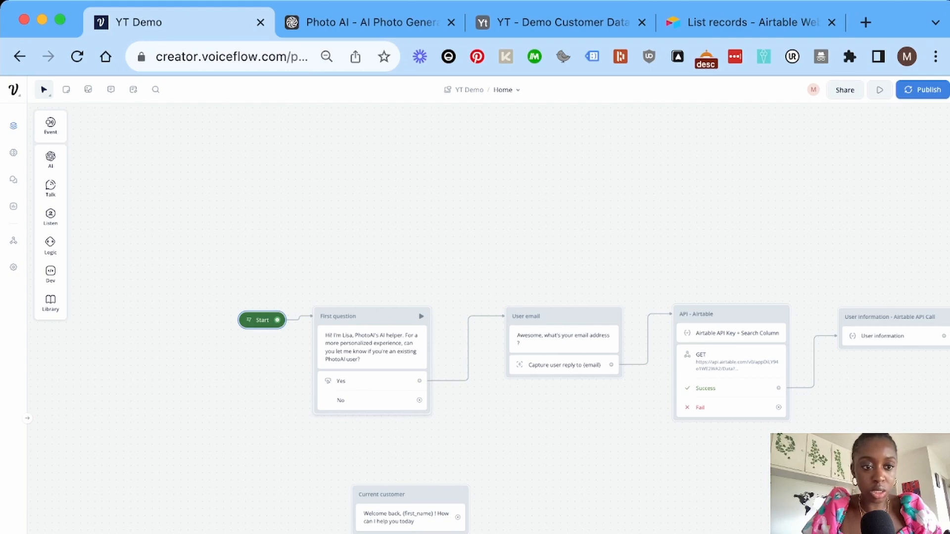
{"action": "scroll", "coordinate": [475, 366], "scroll_direction": "right", "scroll_amount": 10}
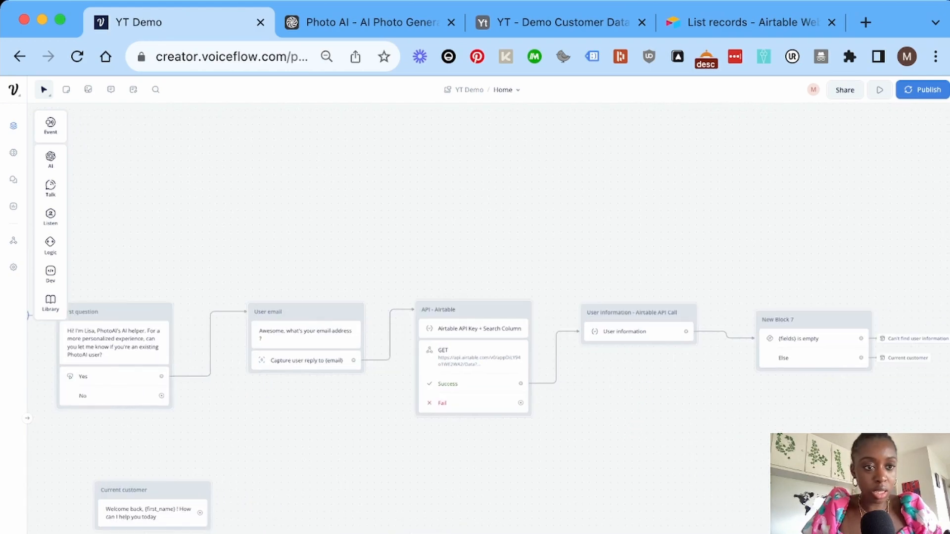
{"action": "scroll", "coordinate": [474, 366], "scroll_direction": "right", "scroll_amount": 4}
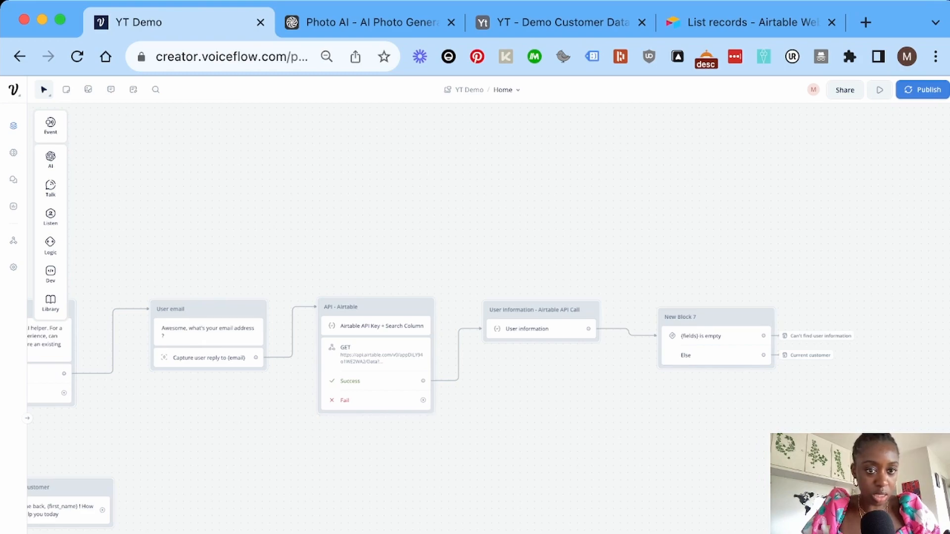
{"action": "mouse_move", "coordinate": [50, 187]}
{"action": "left_click_drag", "start_coordinate": [92, 187], "coordinate": [445, 458]}
Title the new block 'New user' and paste in the thank-you reply offering help with services.
{"action": "left_click", "coordinate": [424, 453]}
{"action": "key", "text": "BackSpace"}
{"action": "key", "text": "BackSpace"}
{"action": "key", "text": "BackSpace"}
{"action": "key", "text": "BackSpace"}
{"action": "key", "text": "BackSpace"}
{"action": "key", "text": "BackSpace"}
{"action": "key", "text": "BackSpace"}
{"action": "key", "text": "BackSpace"}
{"action": "key", "text": "BackSpace"}
{"action": "key", "text": "BackSpace"}
{"action": "key", "text": "BackSpace"}
{"action": "type", "text": "New cus"}
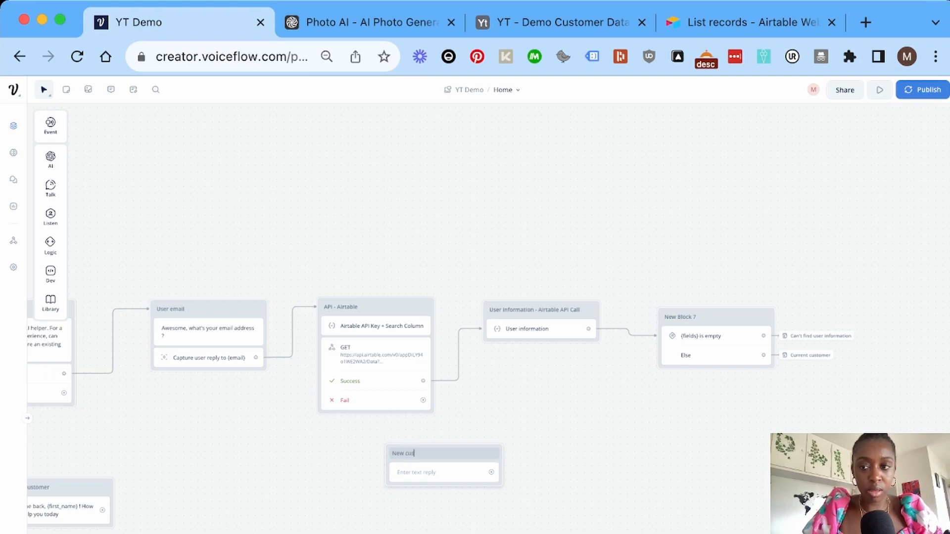
{"action": "type", "text": "r"}
{"action": "key", "text": "Return"}
{"action": "left_click", "coordinate": [836, 164]}
{"action": "type", "text": "Thanks for letting me know. How can I assist you in exploring our services today?"}
{"action": "left_click", "coordinate": [628, 222]}
Rearrange the blocks and connect First question's No answer to New user.
{"action": "scroll", "coordinate": [544, 297], "scroll_direction": "left", "scroll_amount": 3}
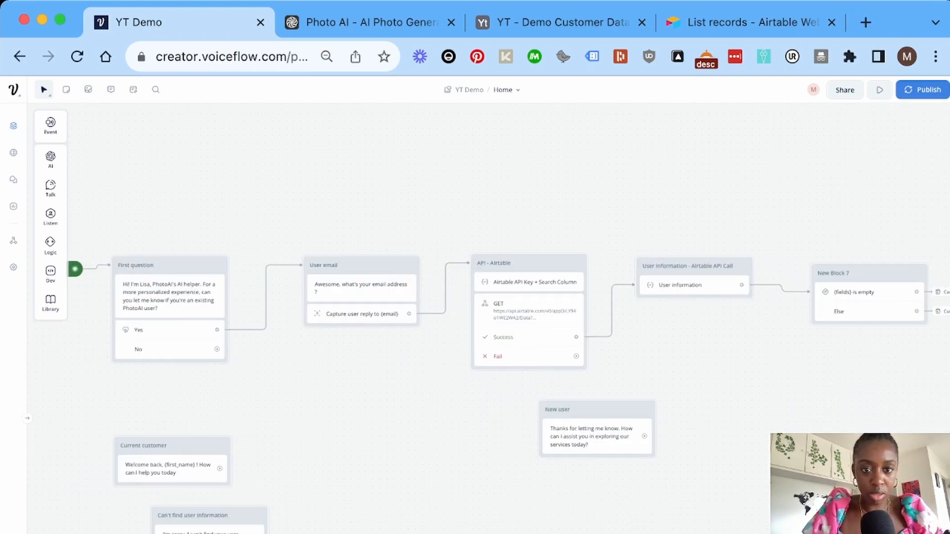
{"action": "left_click_drag", "start_coordinate": [143, 446], "coordinate": [131, 447]}
{"action": "left_click_drag", "start_coordinate": [193, 511], "coordinate": [137, 533]}
{"action": "left_click_drag", "start_coordinate": [597, 410], "coordinate": [349, 422]}
{"action": "left_click_drag", "start_coordinate": [217, 349], "coordinate": [316, 436]}
{"action": "scroll", "coordinate": [347, 396], "scroll_direction": "right", "scroll_amount": 2}
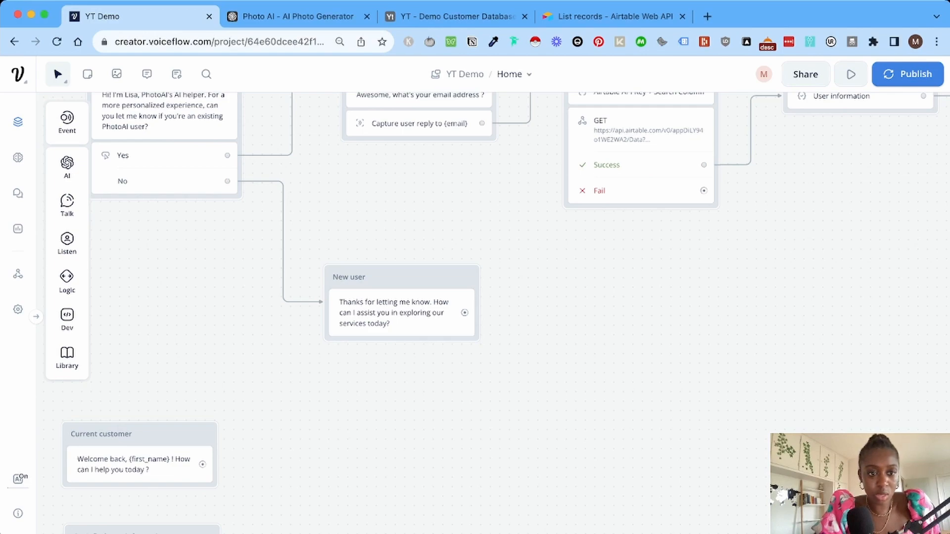
Add an intent-listening block beside New user and connect Current customer to it.
{"action": "mouse_move", "coordinate": [67, 244]}
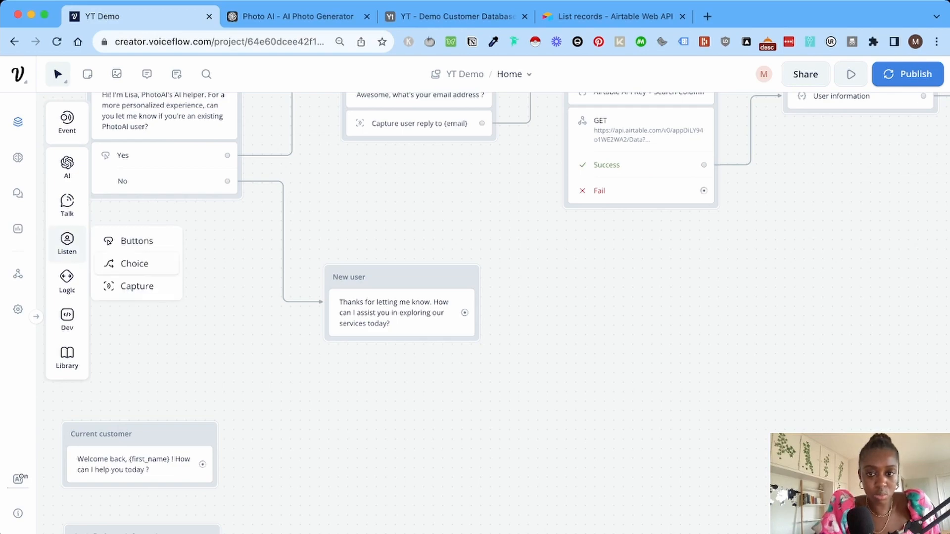
{"action": "left_click_drag", "start_coordinate": [129, 263], "coordinate": [597, 311]}
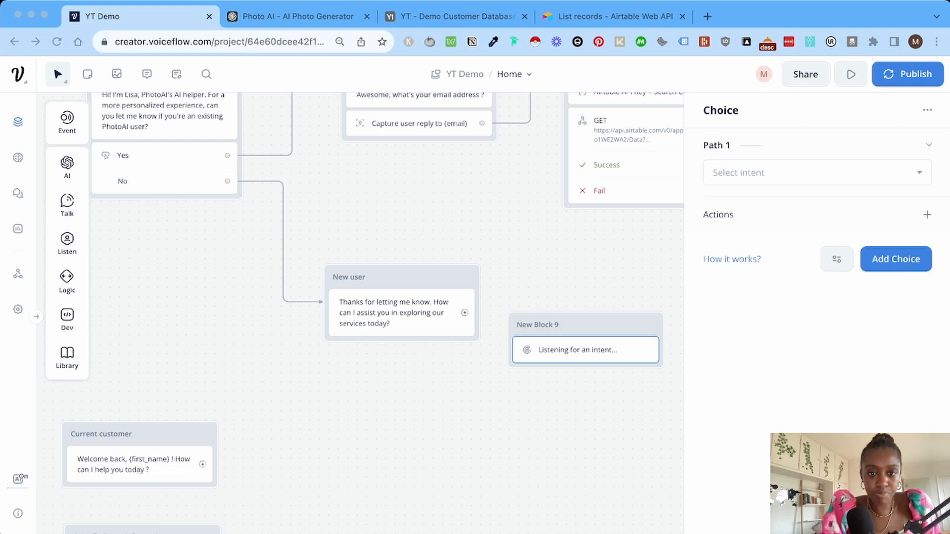
{"action": "left_click_drag", "start_coordinate": [586, 325], "coordinate": [585, 281]}
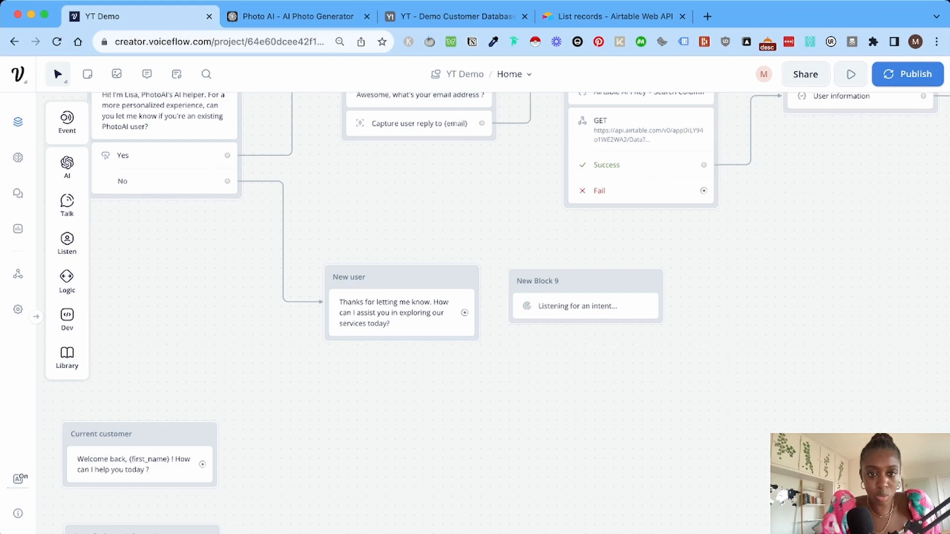
{"action": "left_click_drag", "start_coordinate": [140, 434], "coordinate": [395, 383]}
{"action": "left_click_drag", "start_coordinate": [457, 412], "coordinate": [516, 306]}
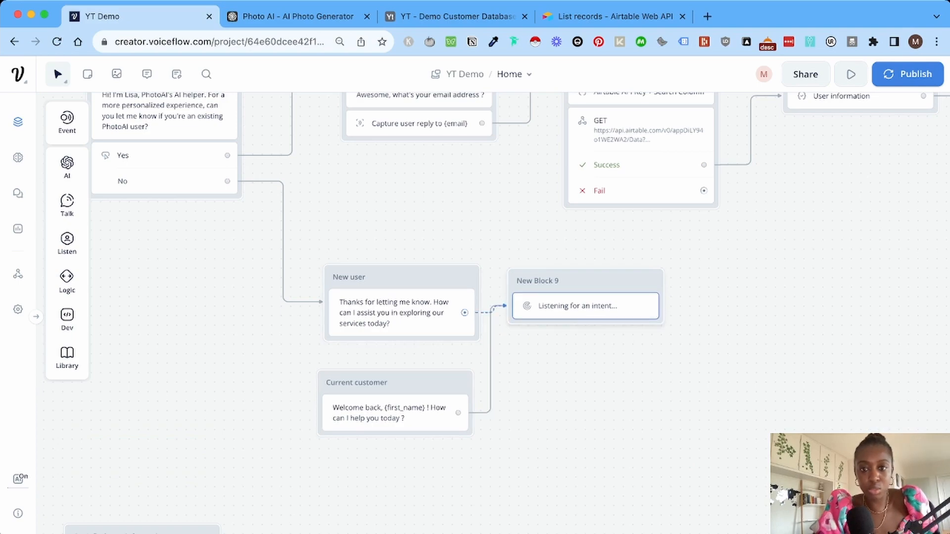
{"action": "left_click_drag", "start_coordinate": [579, 282], "coordinate": [611, 293]}
Rename New Block 9 to 'Main Block'.
{"action": "left_click", "coordinate": [593, 314]}
{"action": "triple_click", "coordinate": [557, 293]}
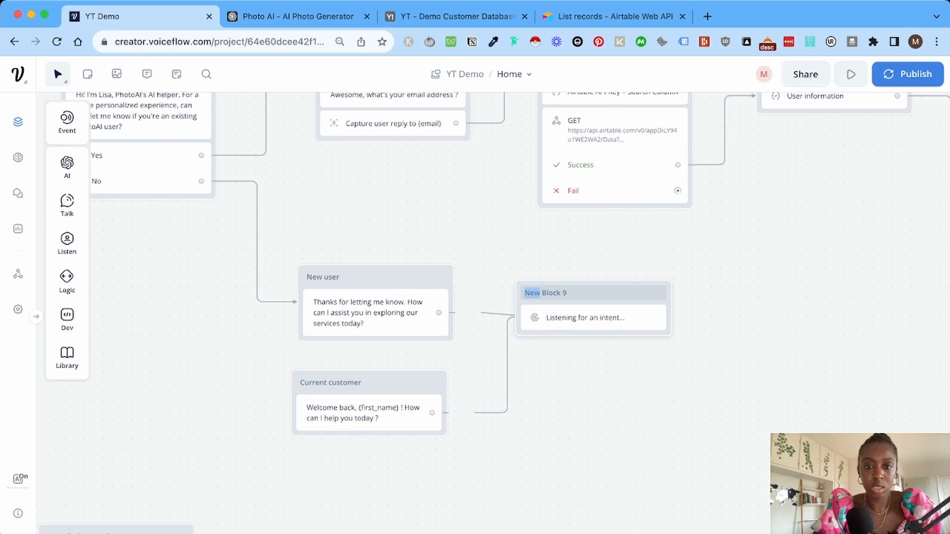
{"action": "type", "text": "Main "}
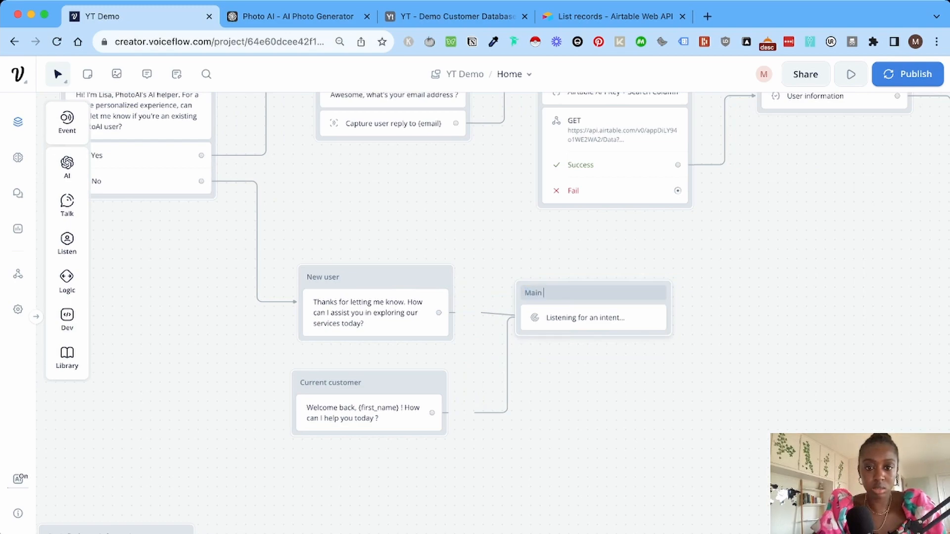
{"action": "type", "text": "Block"}
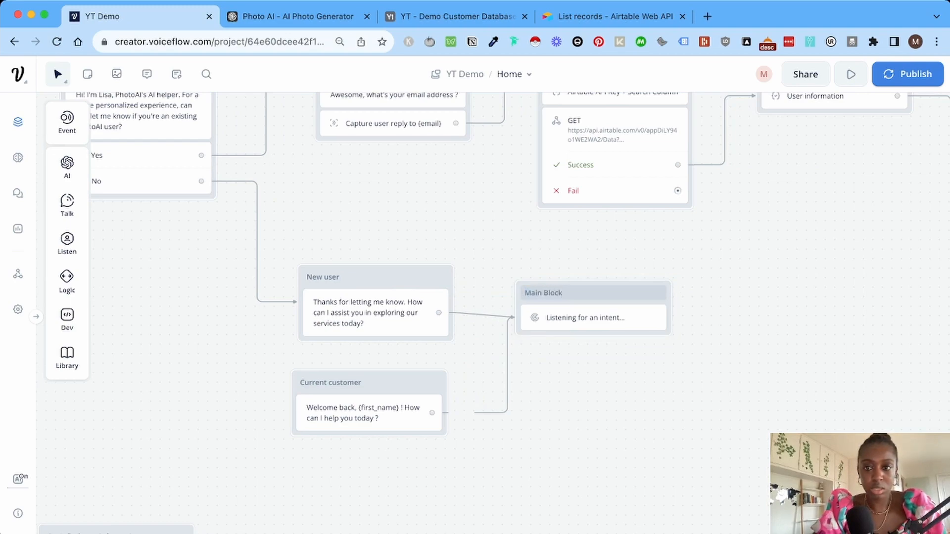
{"action": "key", "text": "Return"}
{"action": "left_click", "coordinate": [593, 318]}
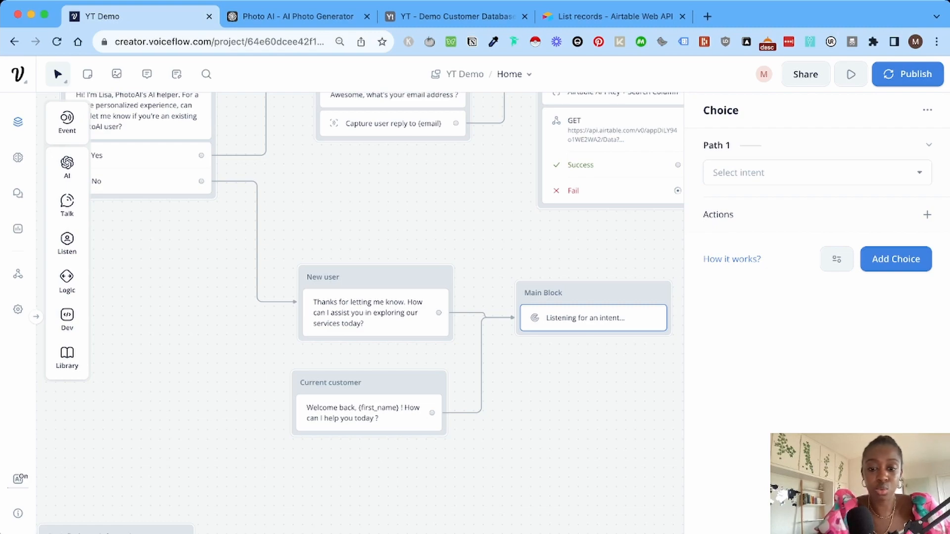
Set Main Block's Choice step to the Cancel intent and add a No match handler.
{"action": "left_click", "coordinate": [817, 173]}
{"action": "type", "text": "ca"}
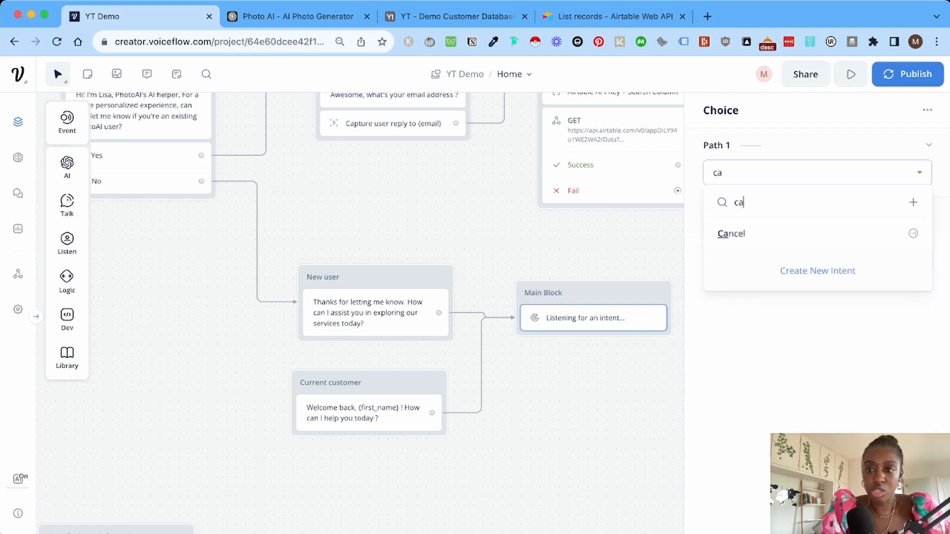
{"action": "type", "text": "ncel"}
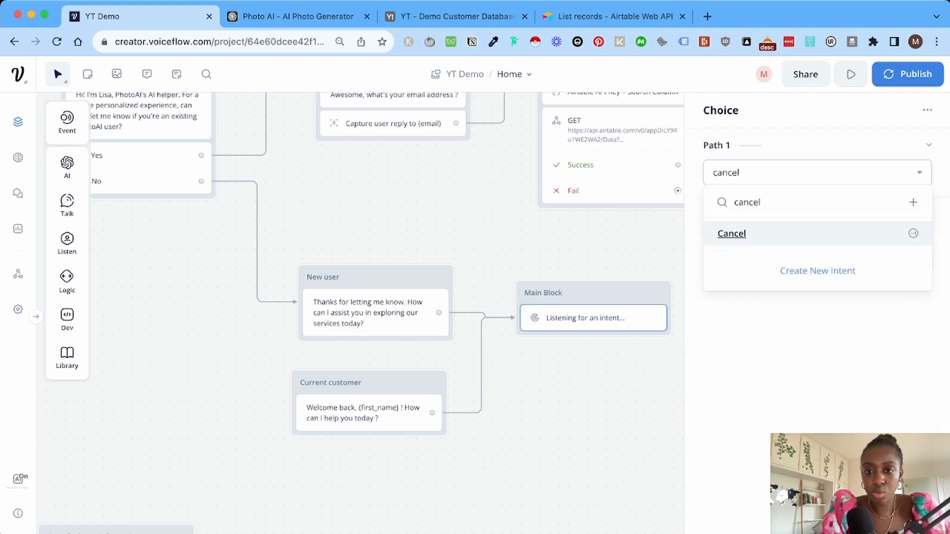
{"action": "key", "text": "Return"}
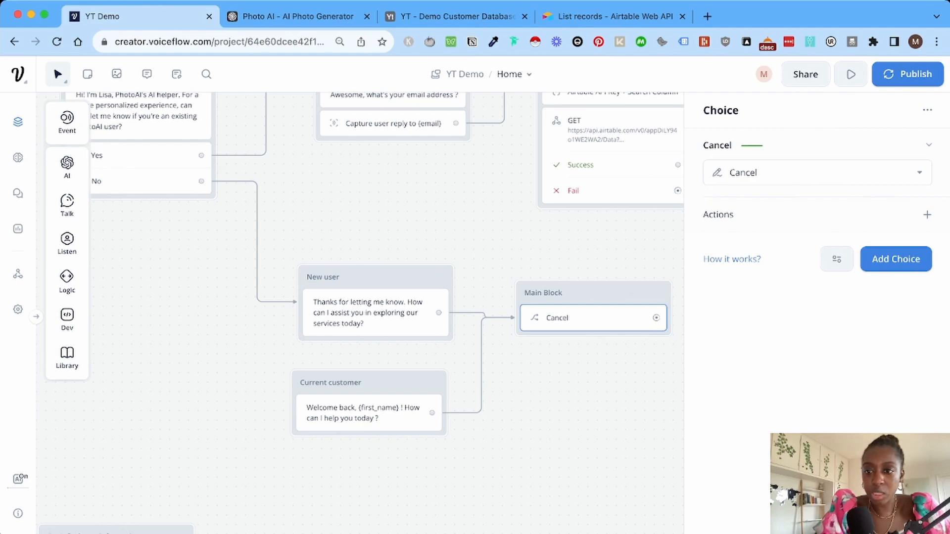
{"action": "left_click", "coordinate": [836, 258]}
{"action": "mouse_move", "coordinate": [821, 349]}
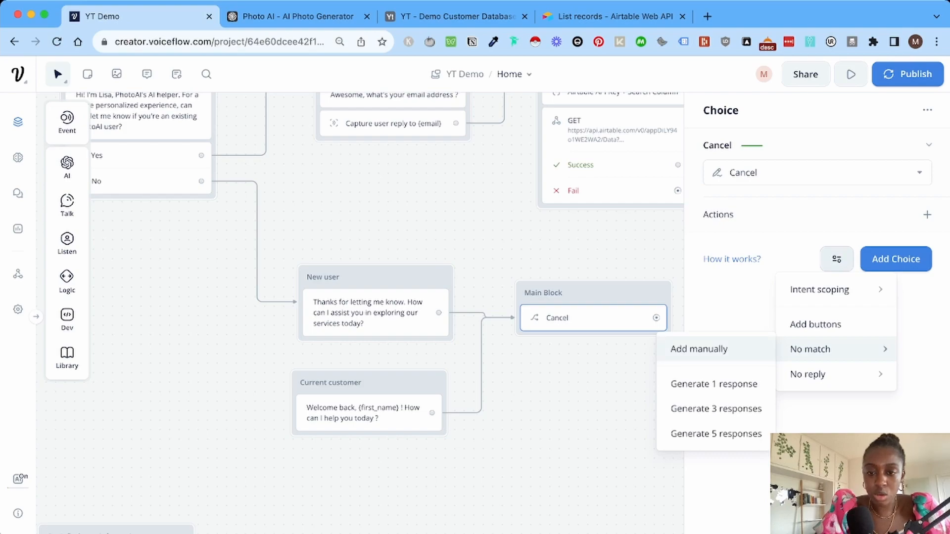
{"action": "left_click", "coordinate": [699, 349]}
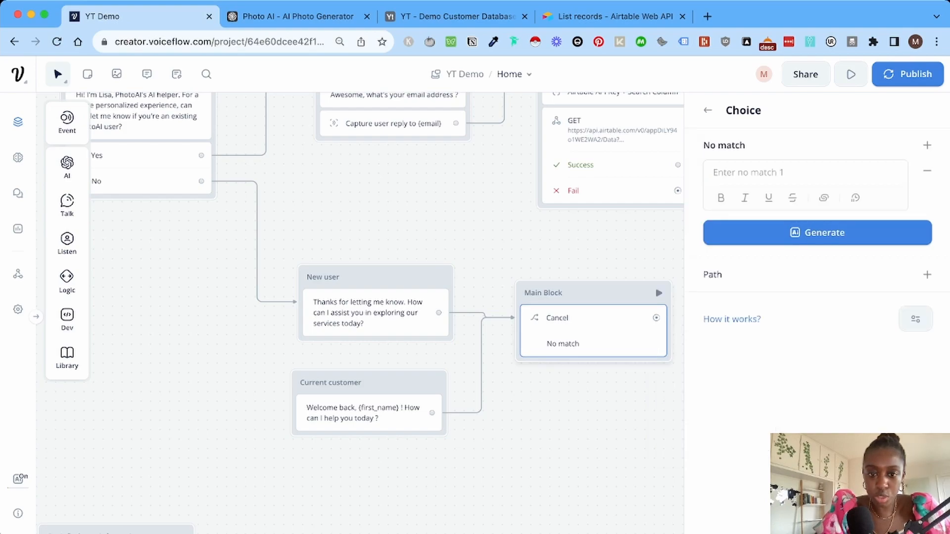
Place a new Response AI block on the canvas beside Main Block.
{"action": "scroll", "coordinate": [564, 386], "scroll_direction": "right", "scroll_amount": 2}
{"action": "left_click_drag", "start_coordinate": [522, 318], "coordinate": [525, 357]}
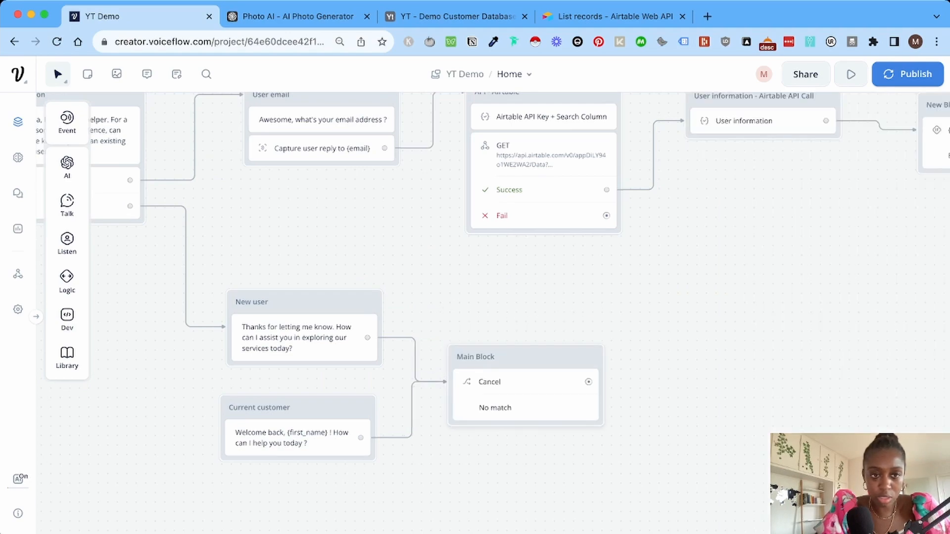
{"action": "mouse_move", "coordinate": [67, 167]}
{"action": "left_click_drag", "start_coordinate": [138, 165], "coordinate": [698, 376]}
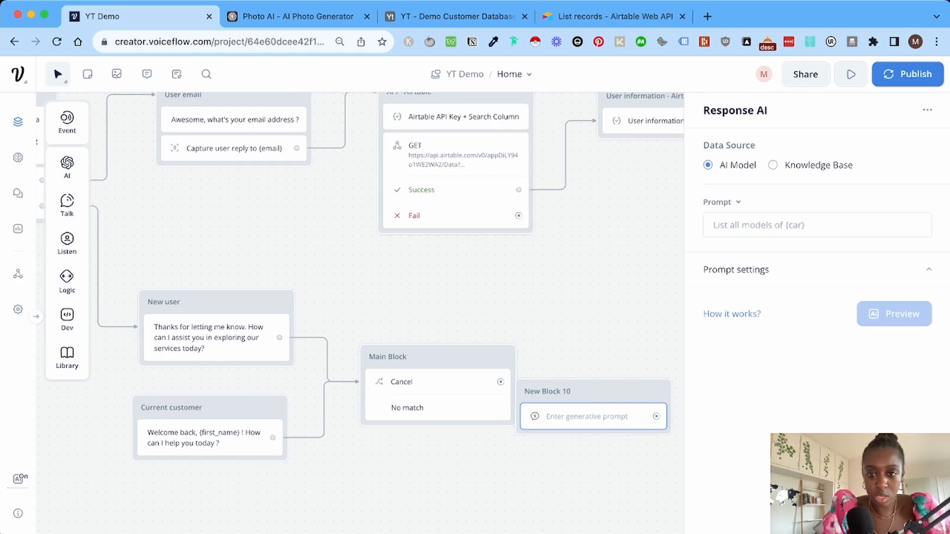
Give Main Block's No match a path and connect it to New Block 10.
{"action": "left_click_drag", "start_coordinate": [588, 392], "coordinate": [616, 364]}
{"action": "left_click", "coordinate": [584, 363]}
{"action": "left_click", "coordinate": [623, 433]}
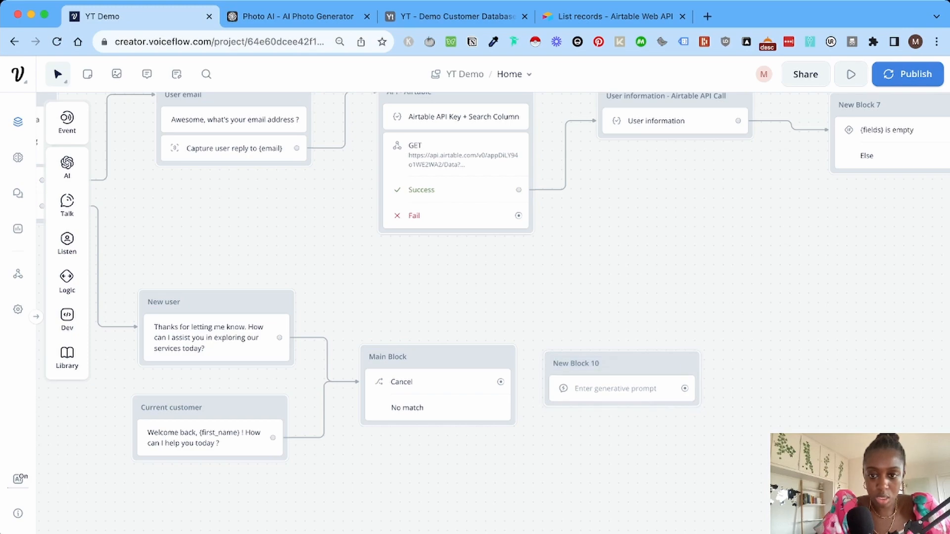
{"action": "left_click_drag", "start_coordinate": [643, 364], "coordinate": [662, 348]}
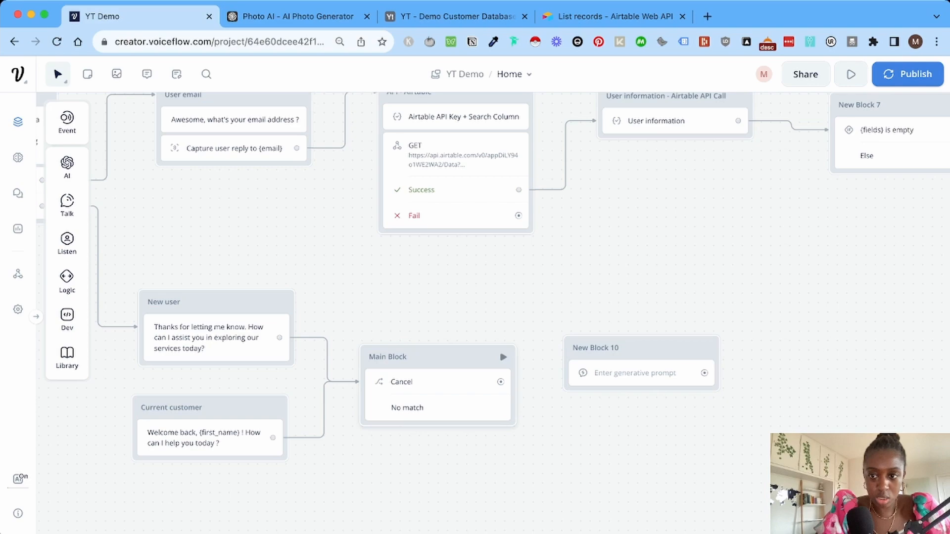
{"action": "left_click", "coordinate": [435, 391]}
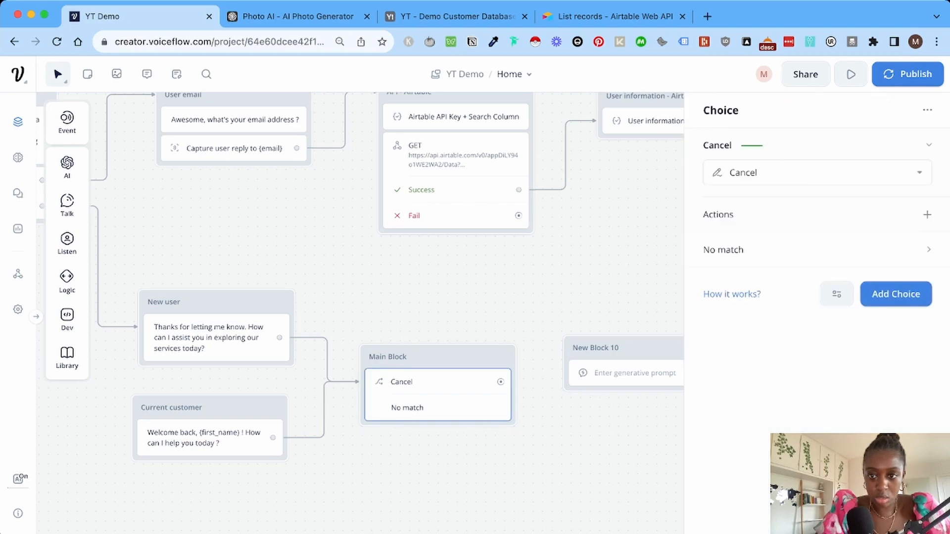
{"action": "left_click", "coordinate": [837, 294]}
{"action": "left_click", "coordinate": [816, 250]}
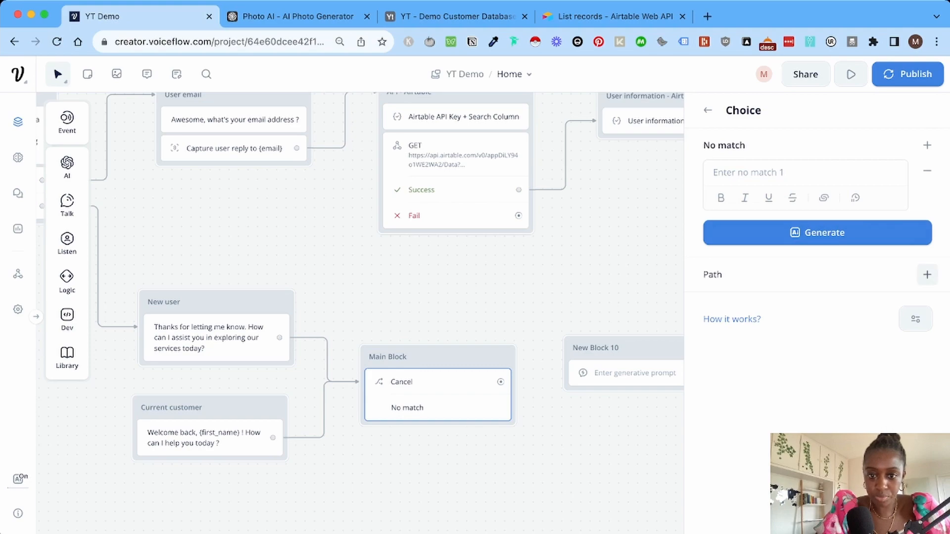
{"action": "left_click", "coordinate": [926, 275]}
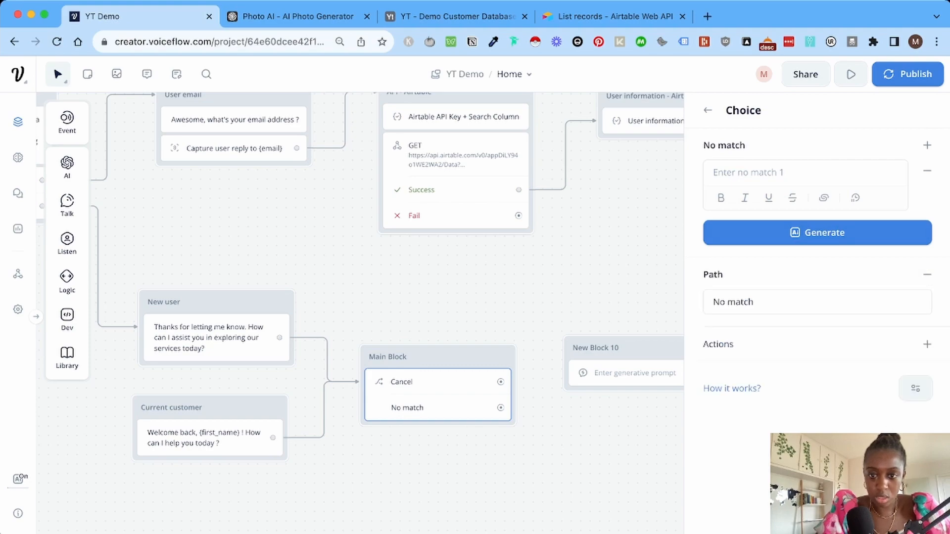
{"action": "left_click_drag", "start_coordinate": [501, 407], "coordinate": [593, 373]}
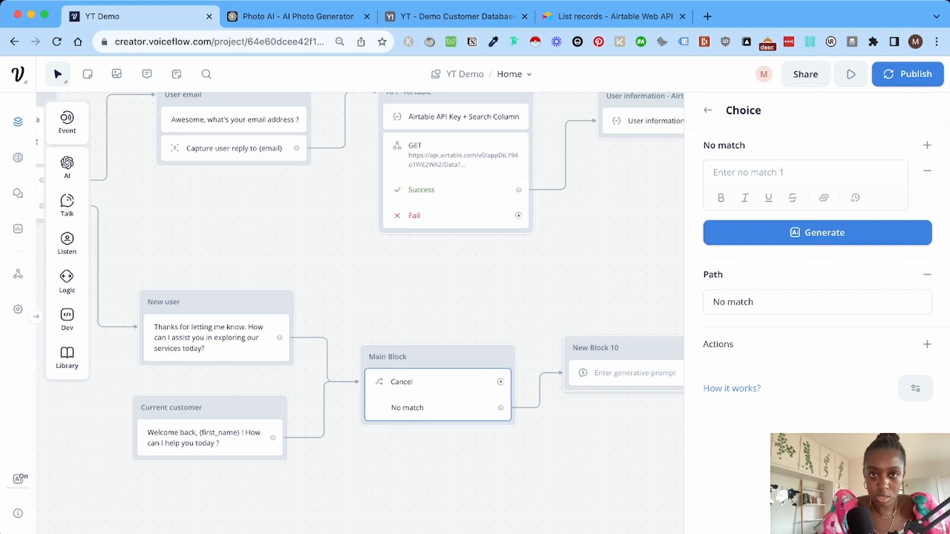
{"action": "left_click", "coordinate": [595, 348]}
{"action": "left_click", "coordinate": [595, 348]}
{"action": "key", "text": "super+Tab"}
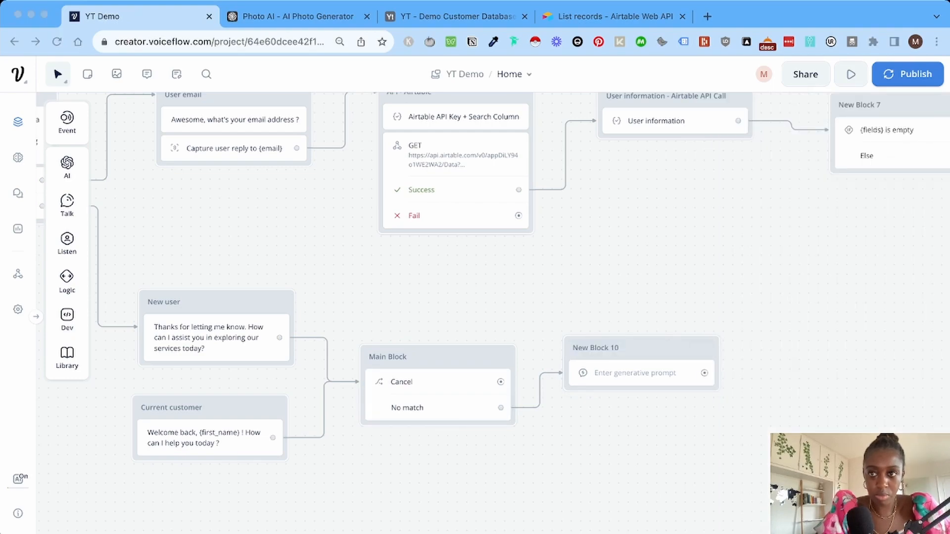
Rename New Block 10 to 'Answer user question'.
{"action": "left_click", "coordinate": [595, 347]}
{"action": "type", "text": "Answer user question"}
{"action": "key", "text": "Return"}
Switch the Response AI source to Knowledge Base and paste the prompt answering {last_utterance}.
{"action": "left_click", "coordinate": [635, 373]}
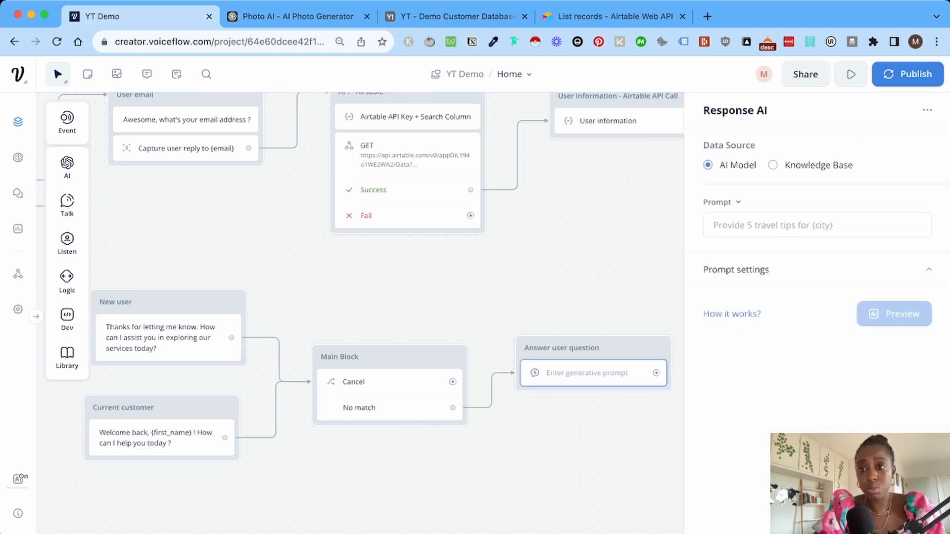
{"action": "left_click", "coordinate": [773, 165]}
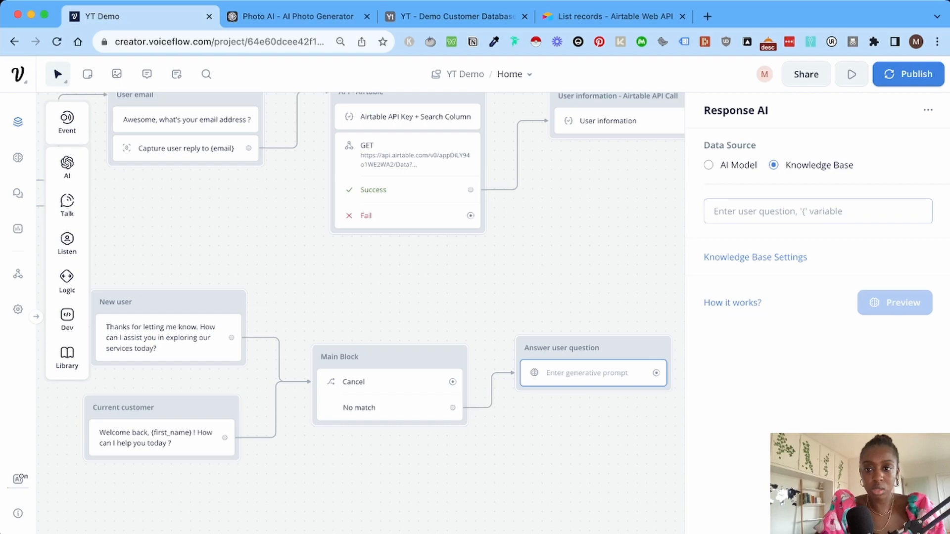
{"action": "type", "text": "Answer the user question without saying that you're answering based on the knowledge base: {last_utterance} . Only reply with the information, with no additional elements."}
{"action": "left_click", "coordinate": [719, 250]}
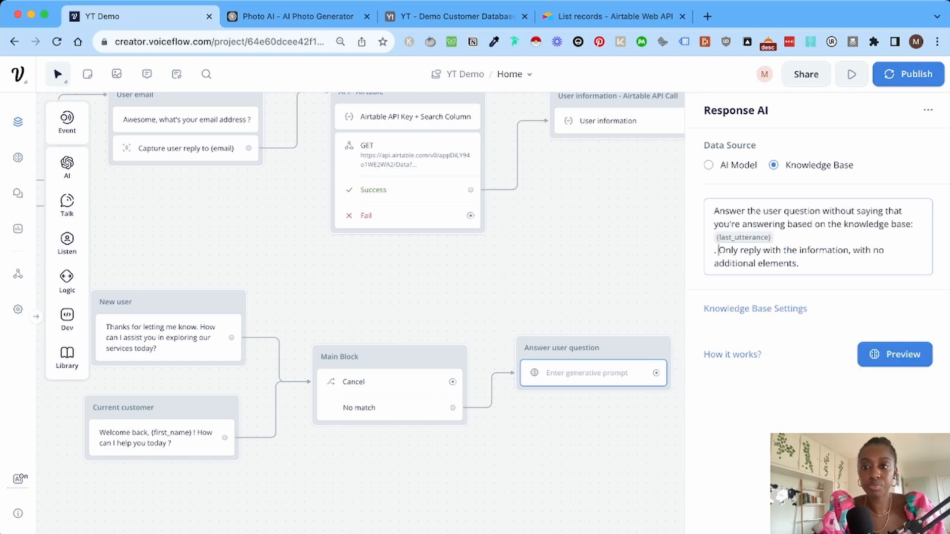
{"action": "key", "text": "BackSpace"}
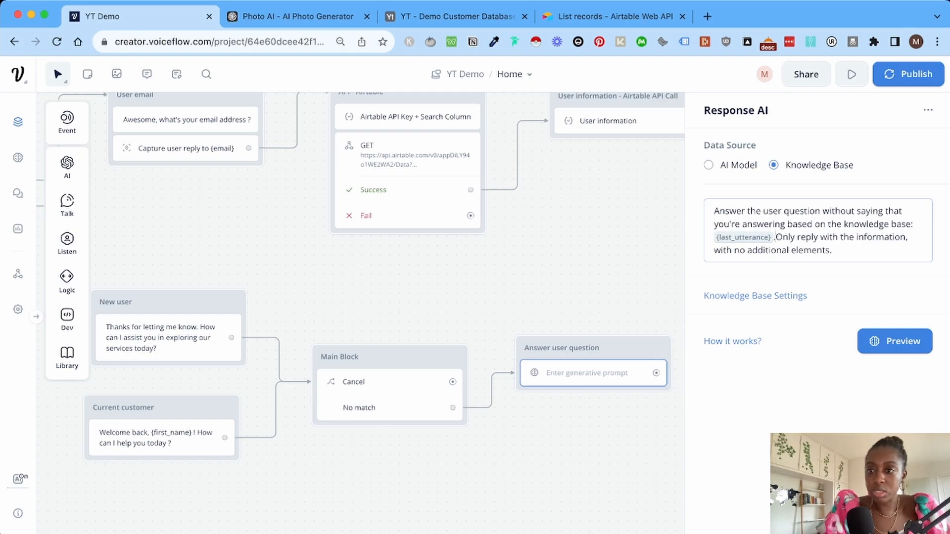
{"action": "left_click_drag", "start_coordinate": [910, 224], "coordinate": [846, 211]}
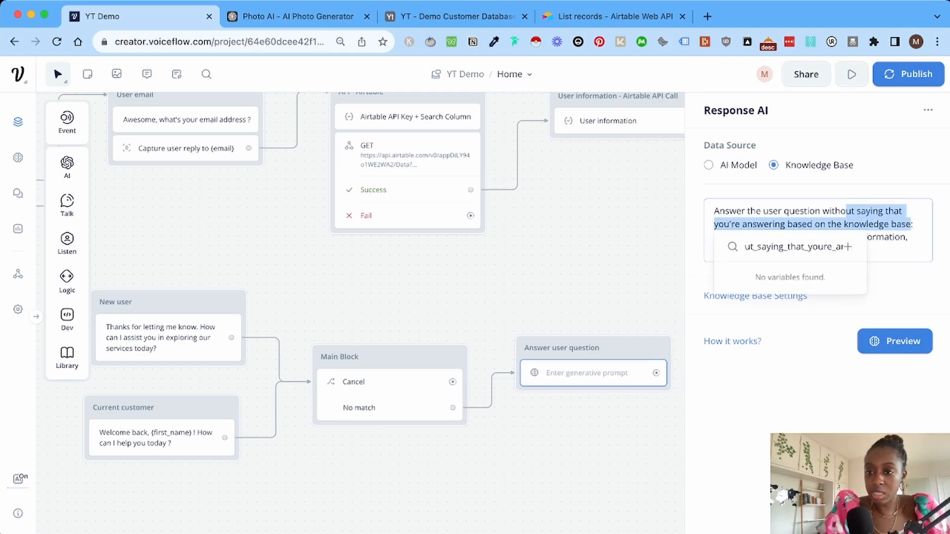
{"action": "left_click", "coordinate": [846, 211]}
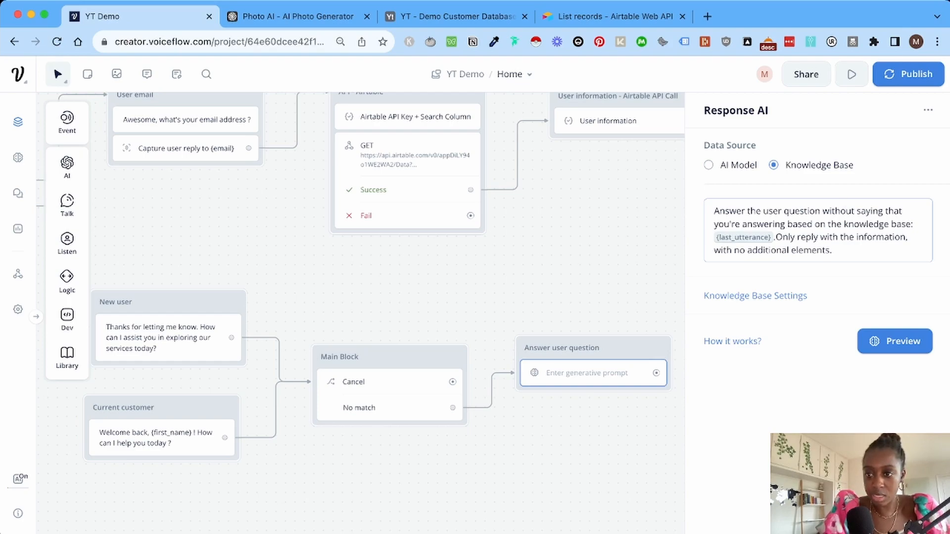
{"action": "left_click_drag", "start_coordinate": [814, 211], "coordinate": [913, 225]}
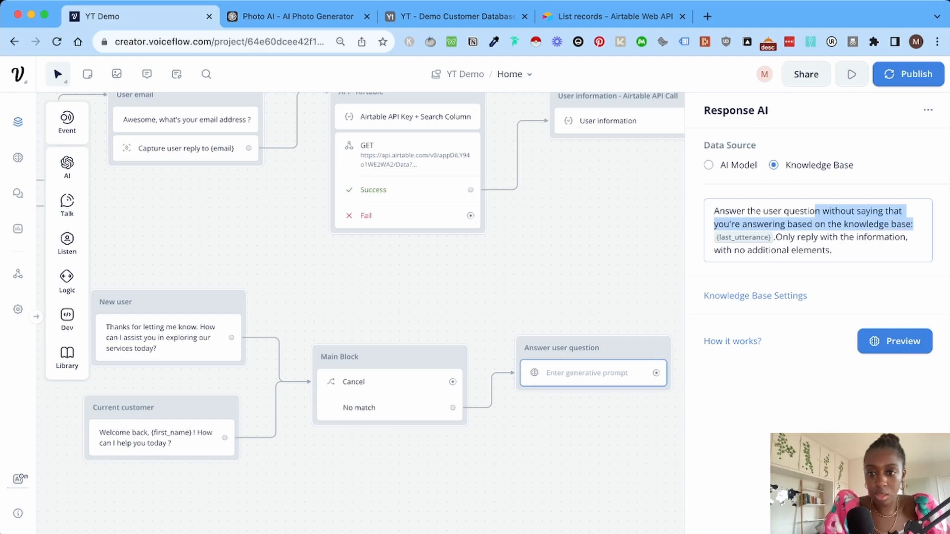
{"action": "left_click", "coordinate": [913, 224]}
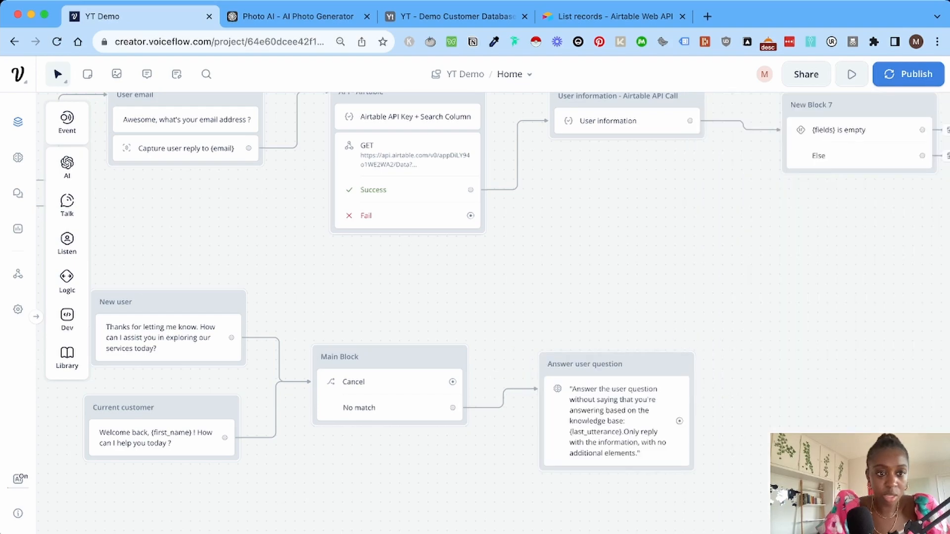
{"action": "mouse_move", "coordinate": [67, 204]}
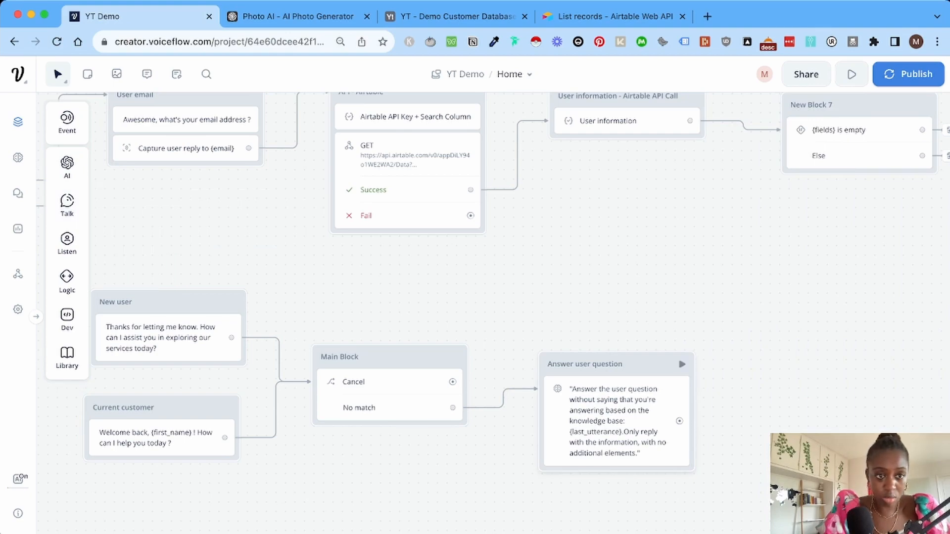
{"action": "mouse_move", "coordinate": [67, 166]}
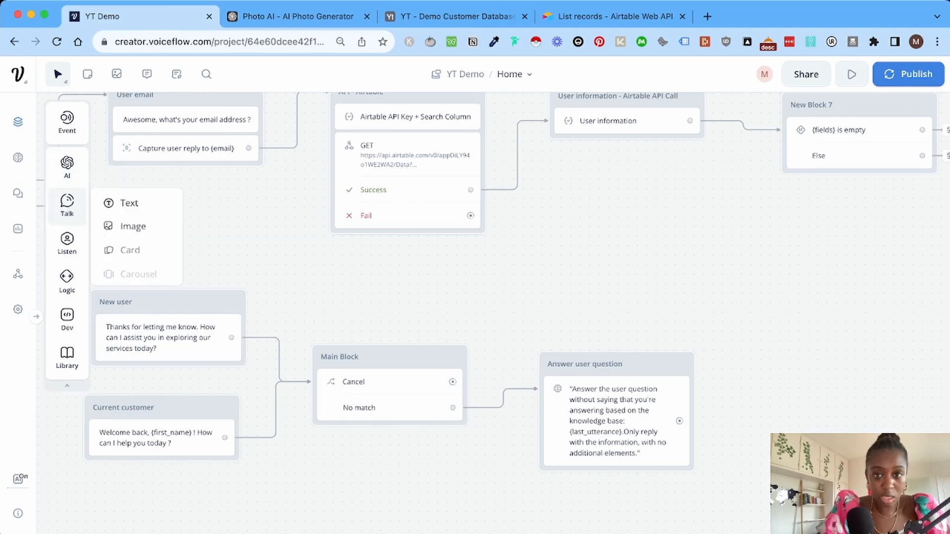
Add New Block 11 with the text 'Is there anything else I can help you with ?'.
{"action": "left_click_drag", "start_coordinate": [131, 204], "coordinate": [547, 267]}
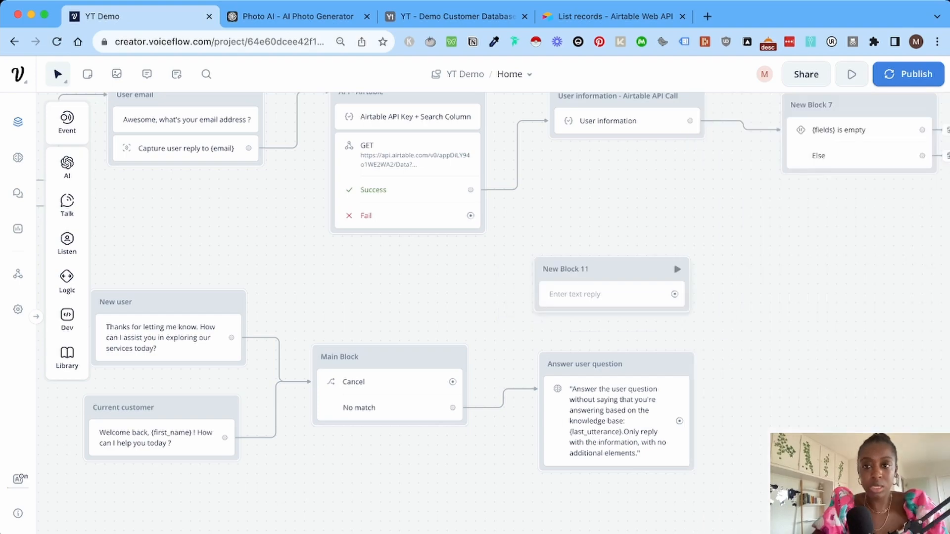
{"action": "left_click", "coordinate": [603, 295]}
{"action": "type", "text": "Is"}
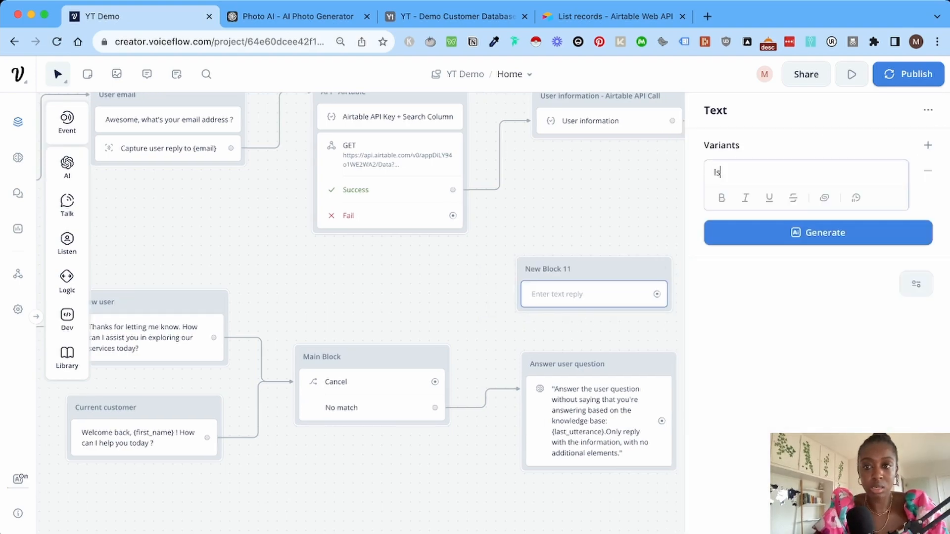
{"action": "type", "text": " there an"}
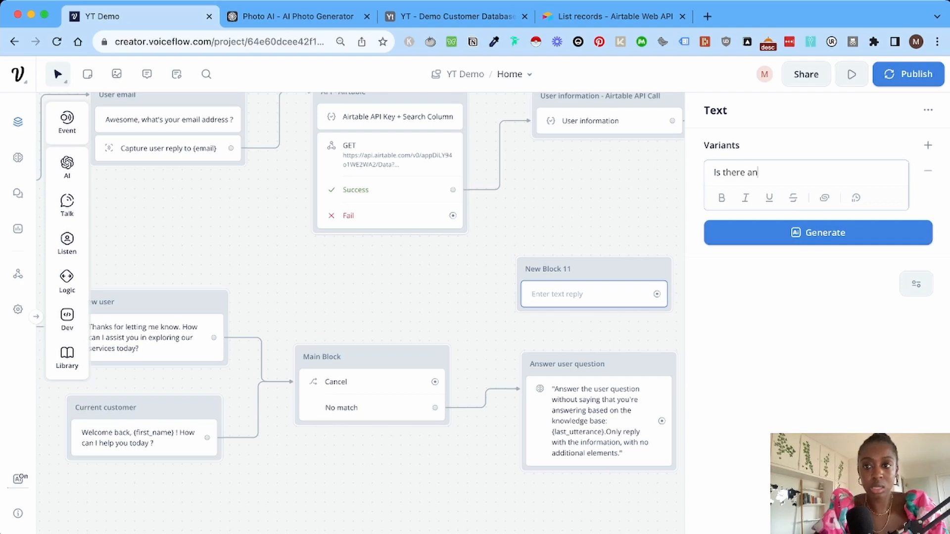
{"action": "type", "text": "ything else I "}
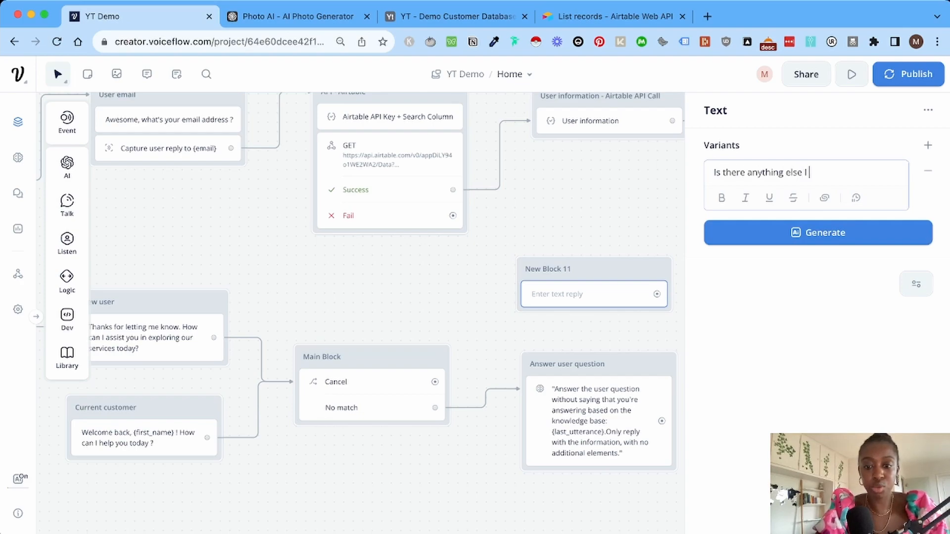
{"action": "type", "text": "can help yo"}
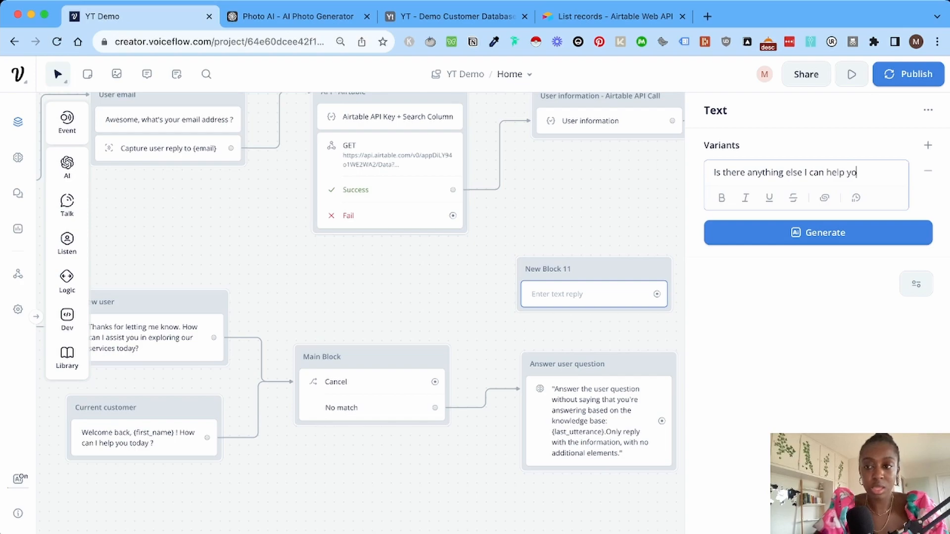
{"action": "type", "text": "u with ?"}
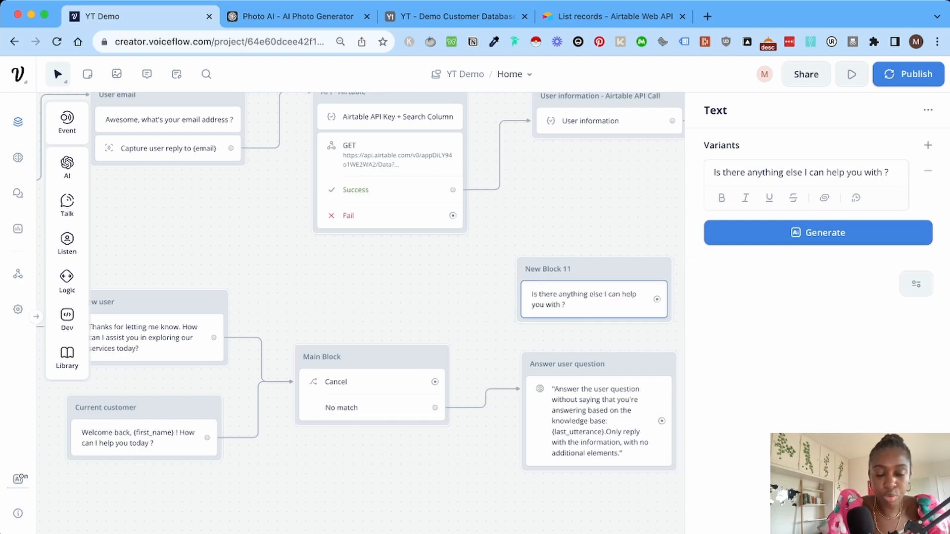
{"action": "key", "text": "Escape"}
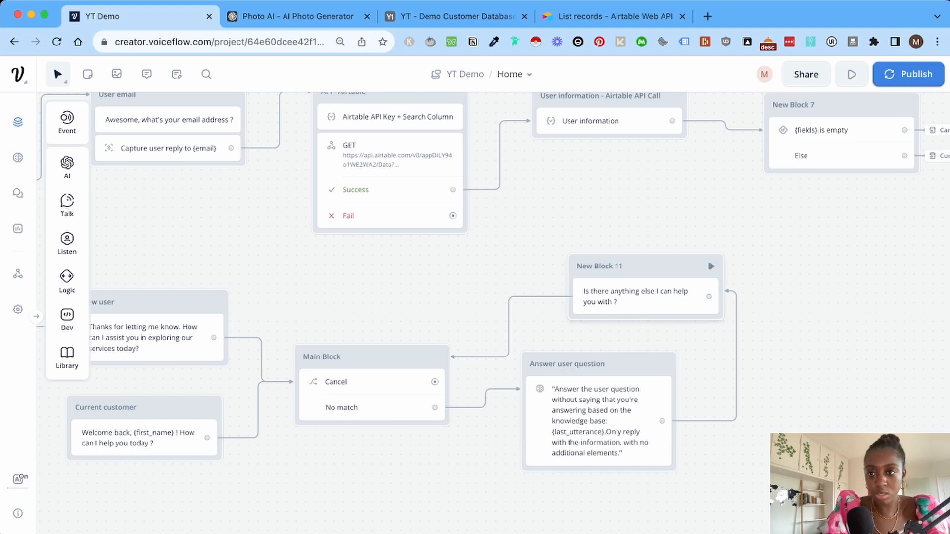
Generate and accept three AI alternative wordings of the follow-up question.
{"action": "left_click", "coordinate": [643, 297]}
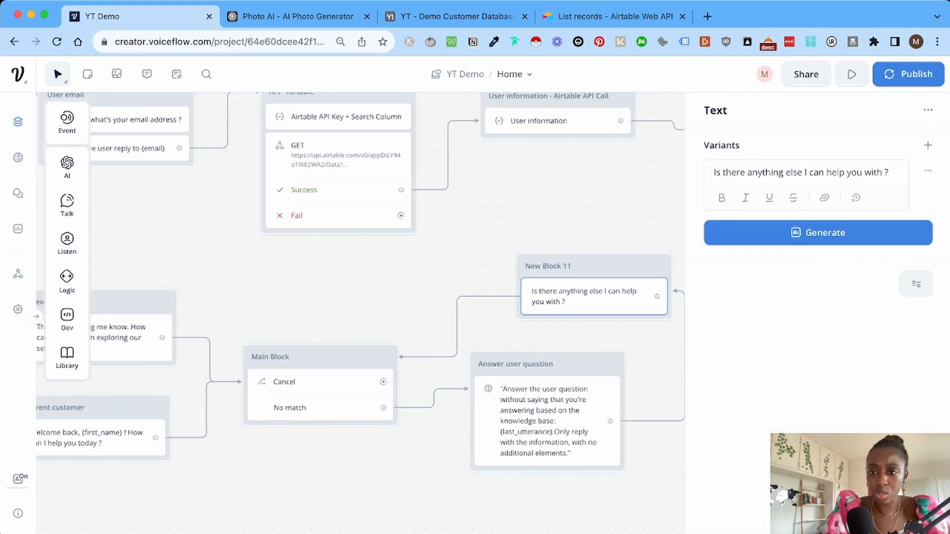
{"action": "left_click", "coordinate": [818, 233]}
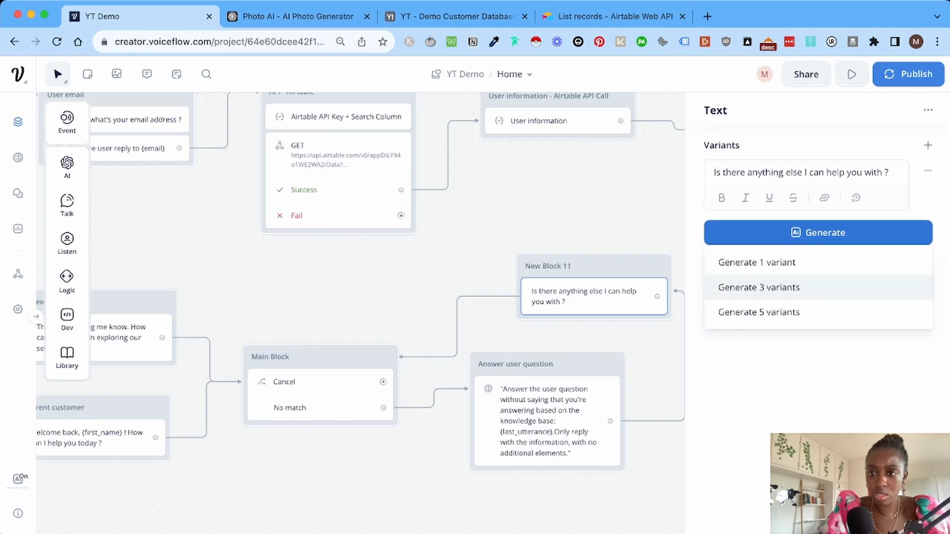
{"action": "left_click", "coordinate": [759, 287]}
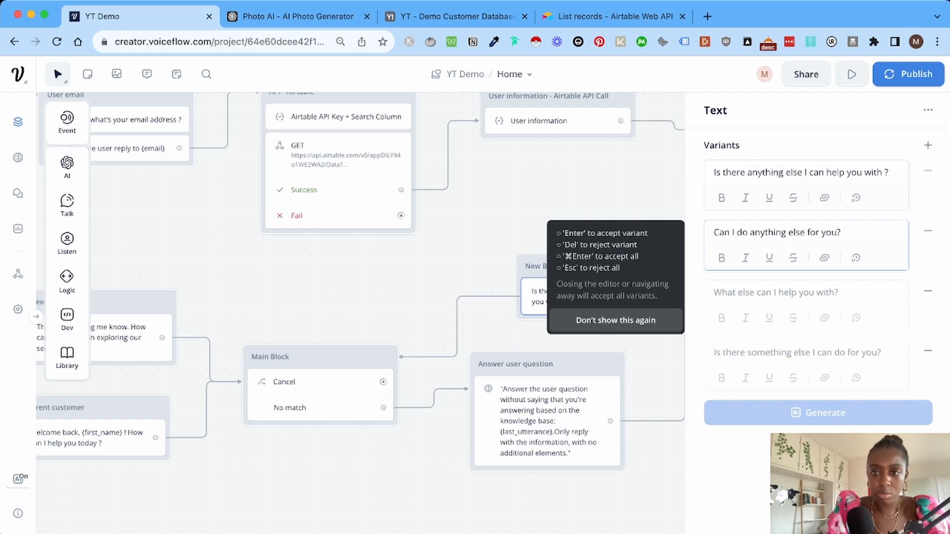
{"action": "left_click", "coordinate": [487, 228]}
Move the follow-up block and rename it 'Next question'.
{"action": "left_click_drag", "start_coordinate": [551, 266], "coordinate": [505, 248]}
{"action": "double_click", "coordinate": [505, 249]}
{"action": "triple_click", "coordinate": [506, 249]}
{"action": "type", "text": "Next question"}
{"action": "key", "text": "Return"}
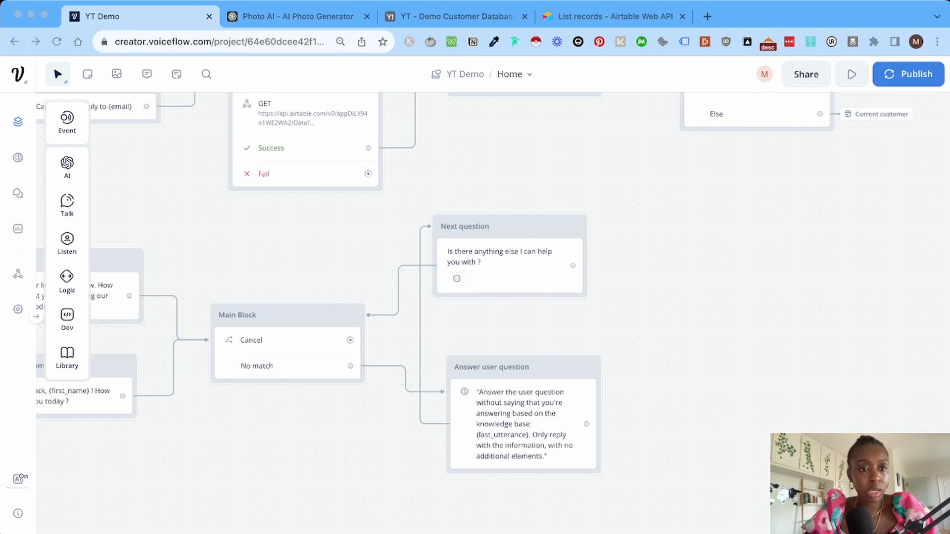
{"action": "key", "text": "super+Tab"}
Place a new intent trigger set to the built-in Cancel intent and open its details in the Model.
{"action": "mouse_move", "coordinate": [67, 121]}
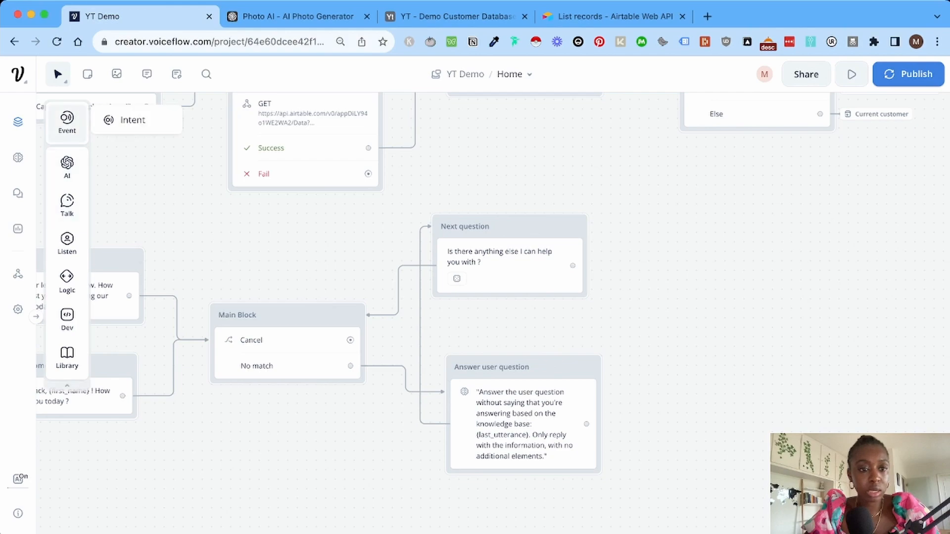
{"action": "left_click_drag", "start_coordinate": [124, 120], "coordinate": [158, 470]}
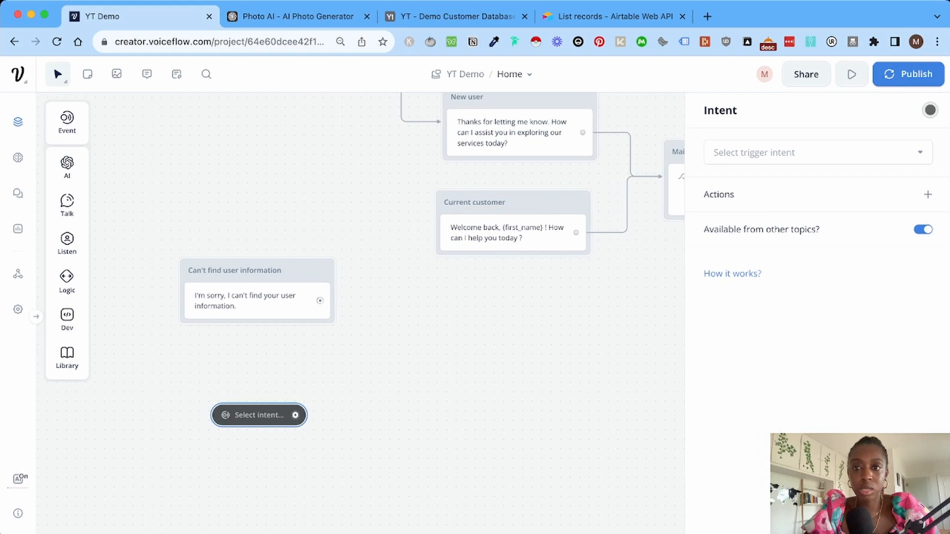
{"action": "left_click", "coordinate": [817, 153]}
{"action": "type", "text": "ca"}
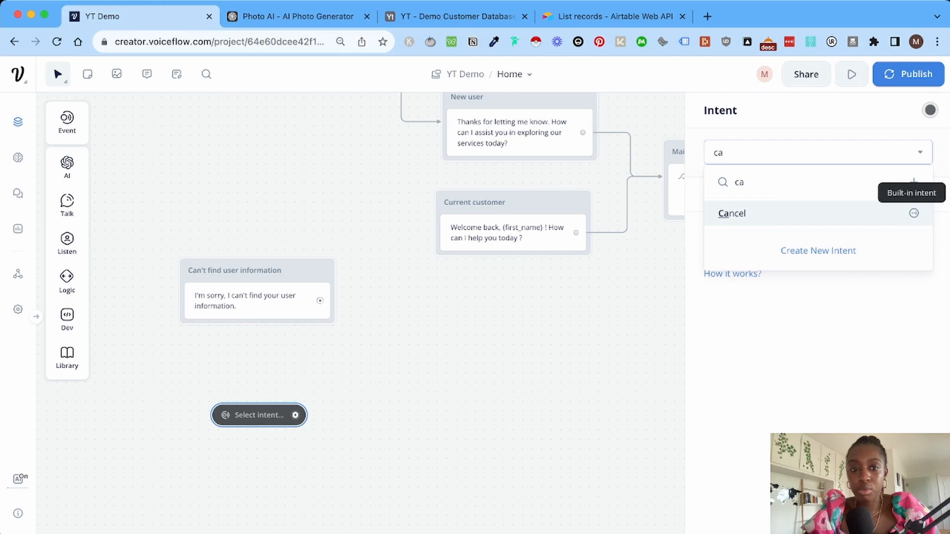
{"action": "left_click", "coordinate": [913, 213]}
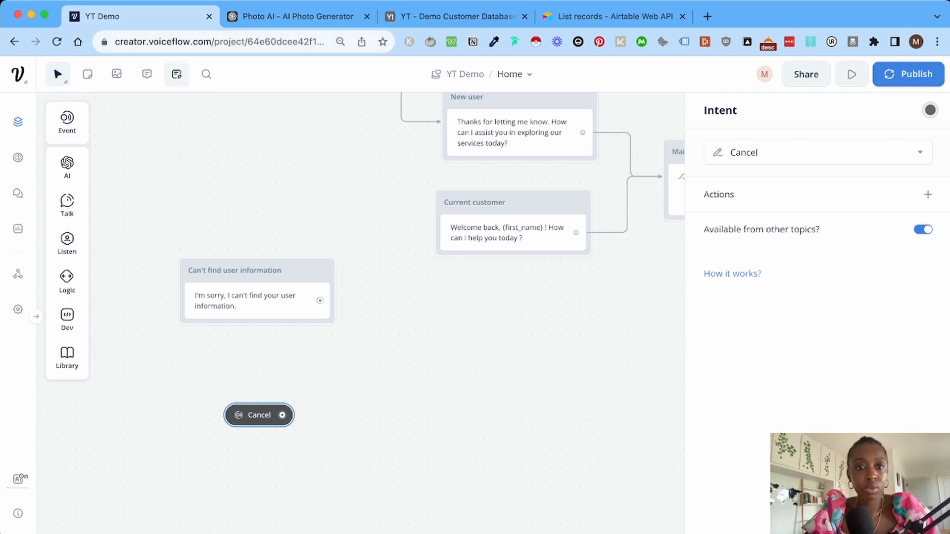
{"action": "left_click", "coordinate": [176, 75]}
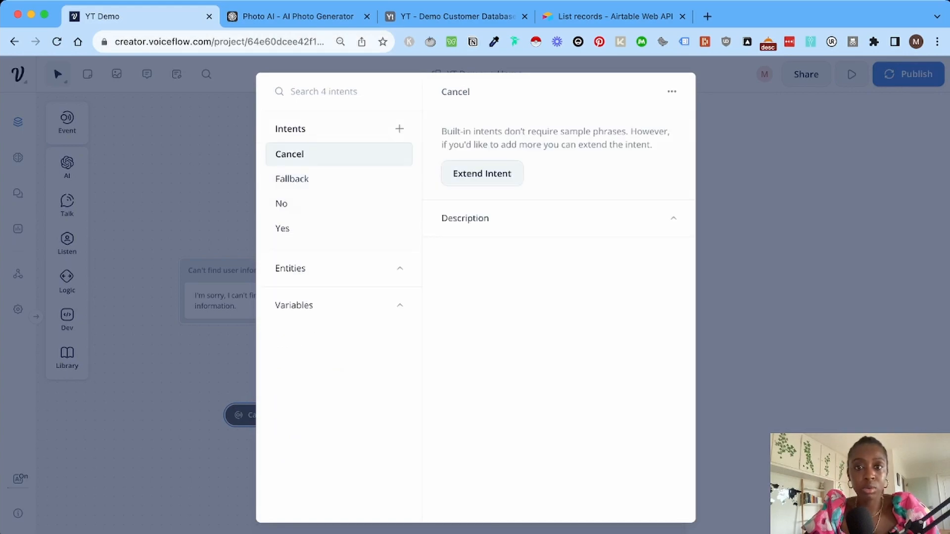
Extend the Cancel intent with the utterance 'I want to stop using your service', then close the editor.
{"action": "left_click", "coordinate": [482, 174]}
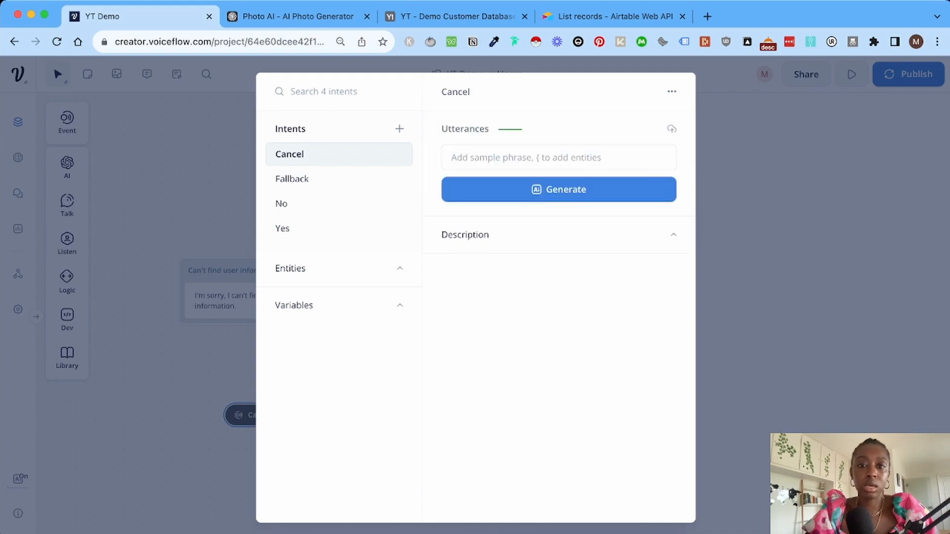
{"action": "type", "text": "I"}
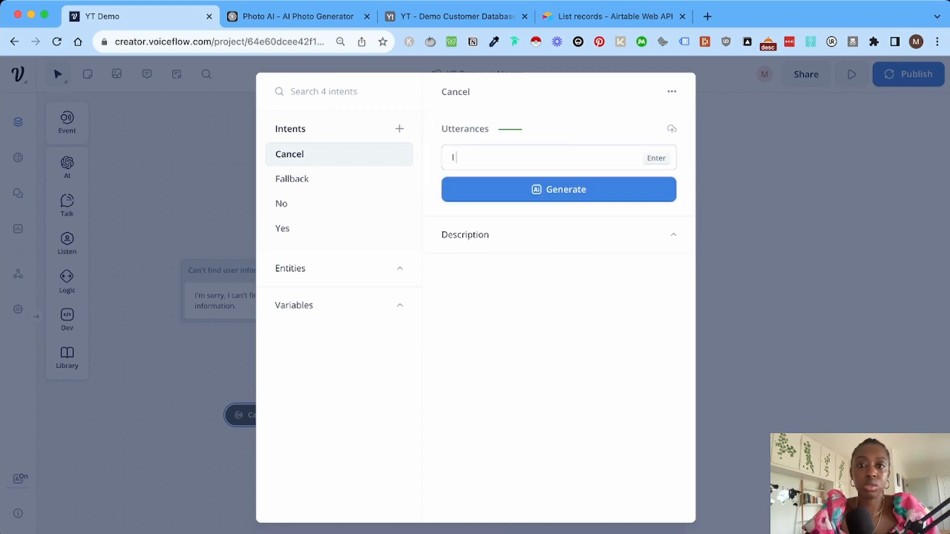
{"action": "type", "text": " want to "}
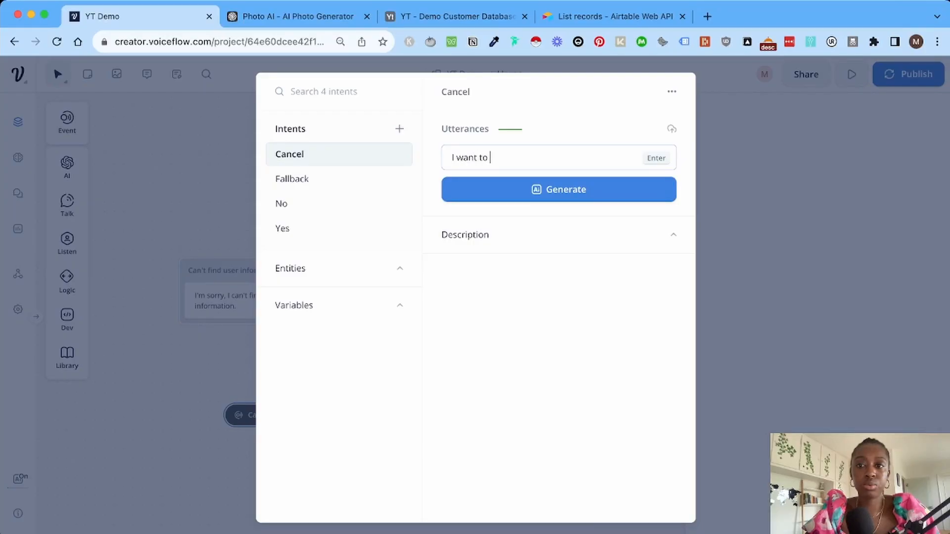
{"action": "type", "text": "stop uson"}
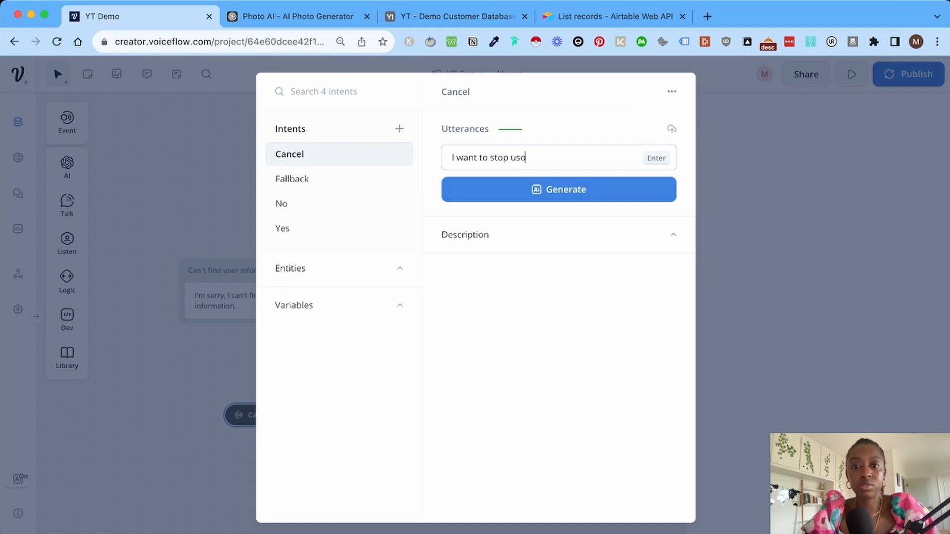
{"action": "key", "text": "BackSpace"}
{"action": "key", "text": "BackSpace"}
{"action": "type", "text": "ing your set"}
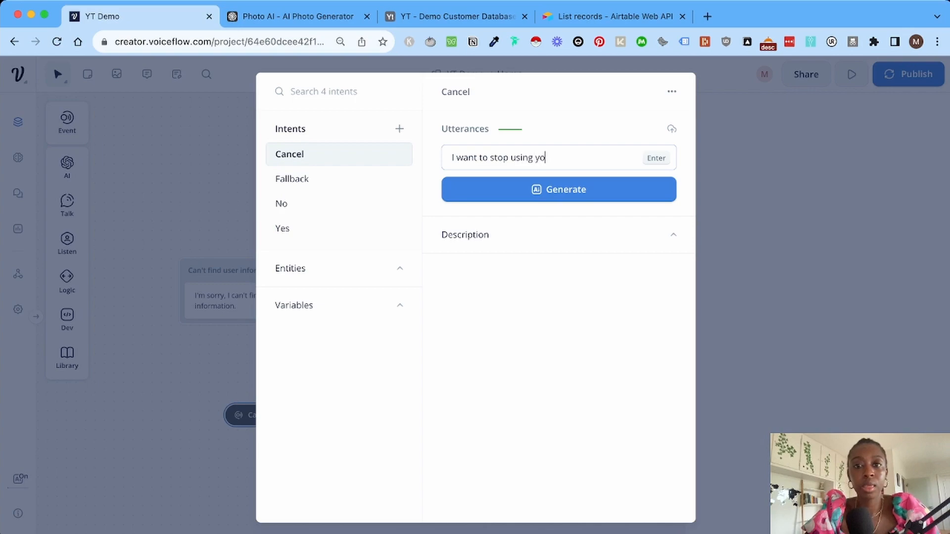
{"action": "type", "text": "vice"}
{"action": "key", "text": "Return"}
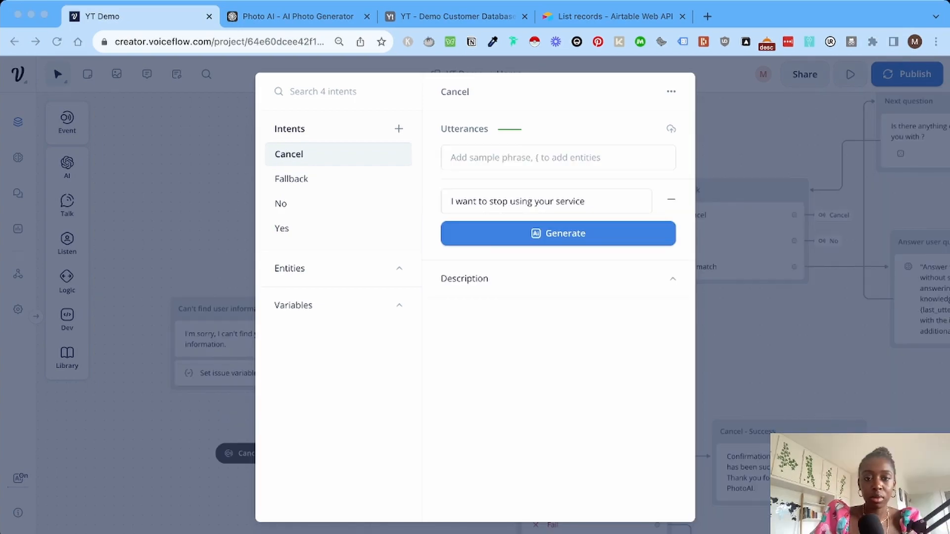
{"action": "left_click", "coordinate": [585, 202]}
{"action": "left_click", "coordinate": [558, 234]}
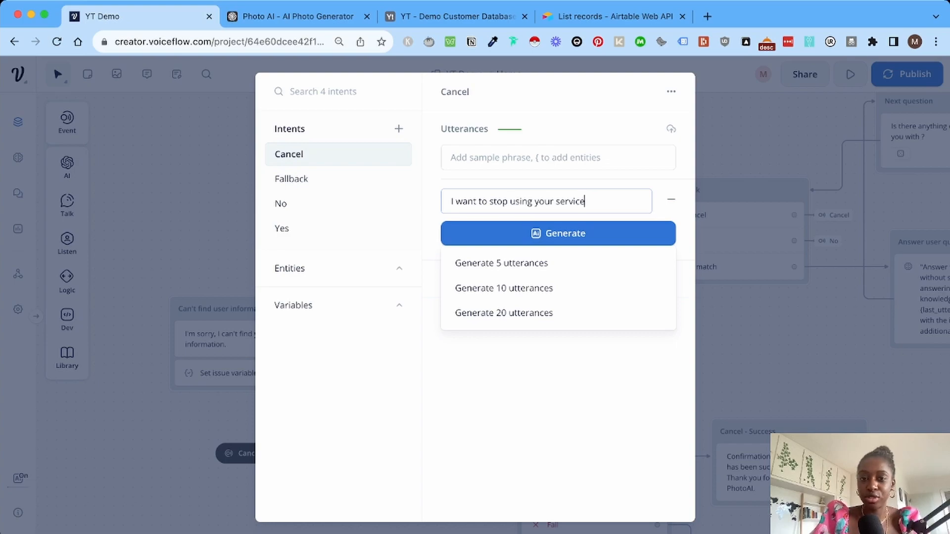
{"action": "key", "text": "super+Tab"}
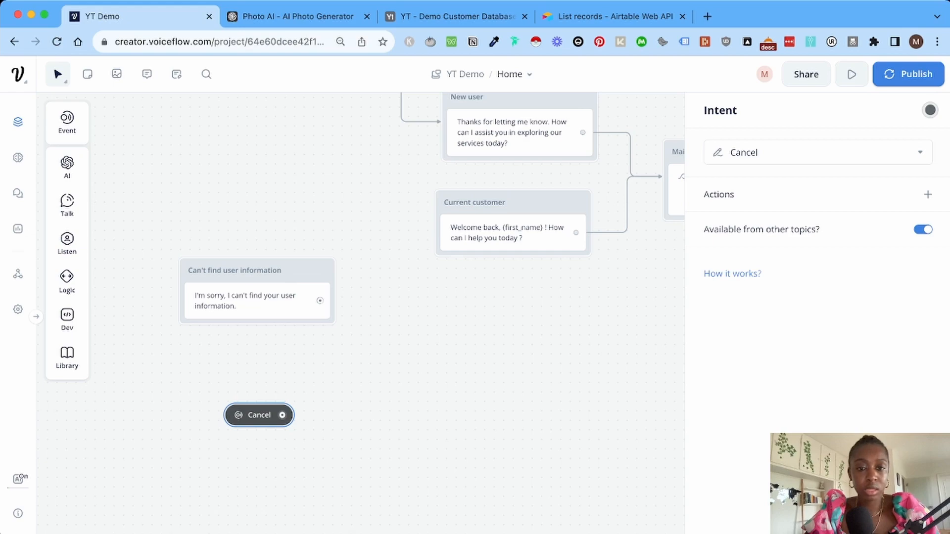
Add a text block whose reply offers help cancelling the PhotoAI subscription.
{"action": "mouse_move", "coordinate": [67, 203]}
{"action": "left_click_drag", "start_coordinate": [127, 201], "coordinate": [376, 420]}
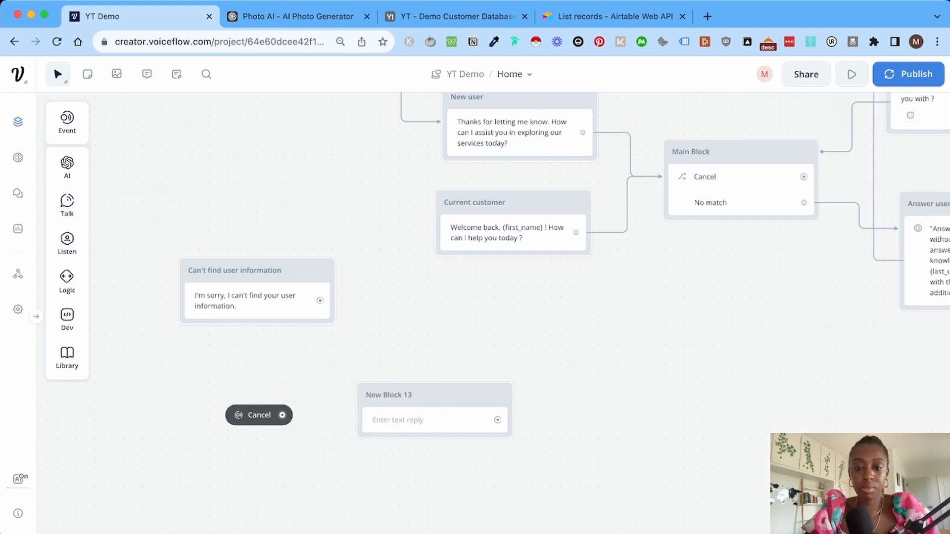
{"action": "scroll", "coordinate": [492, 312], "scroll_direction": "right", "scroll_amount": 1}
{"action": "key", "text": "super+Tab"}
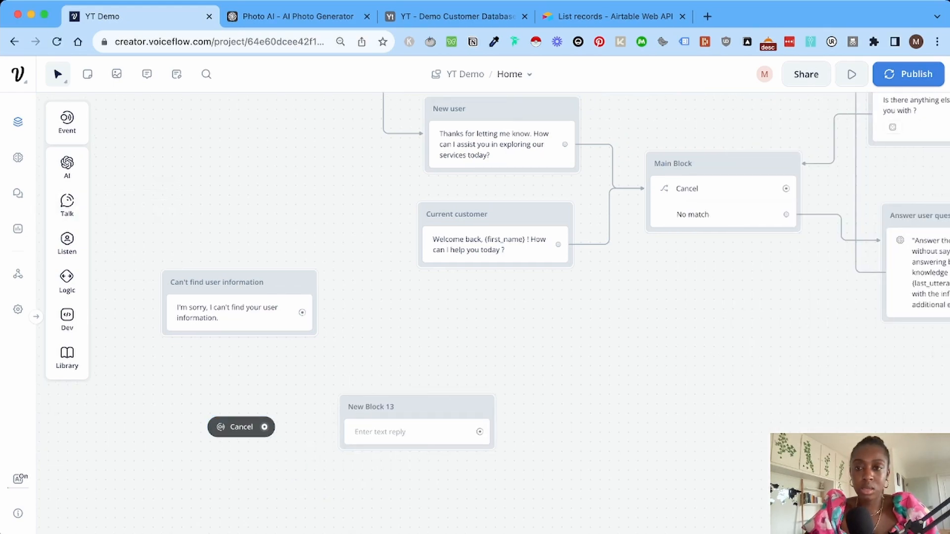
{"action": "left_click", "coordinate": [406, 432]}
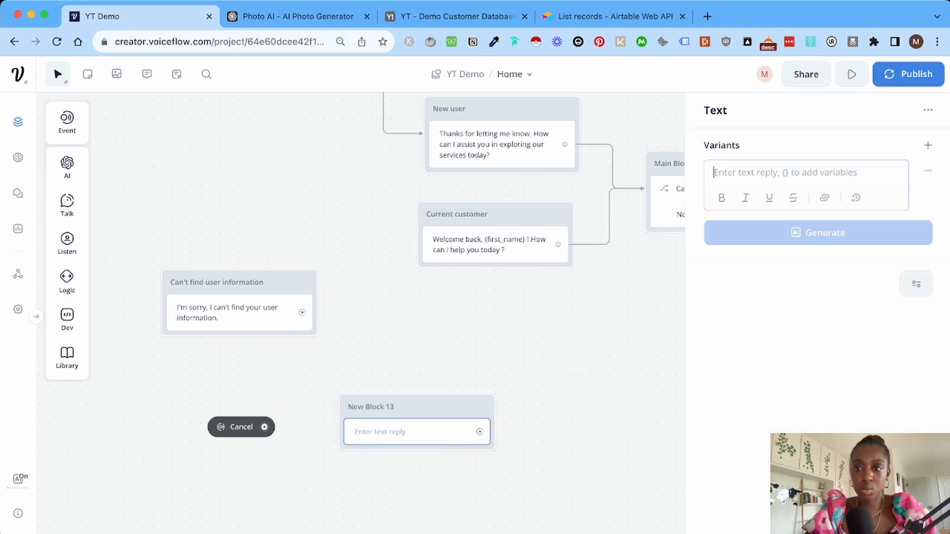
{"action": "type", "text": "I'm sorry to hear that you'd like to cancel your PhotoAI subscription. Let me assist you with that process."}
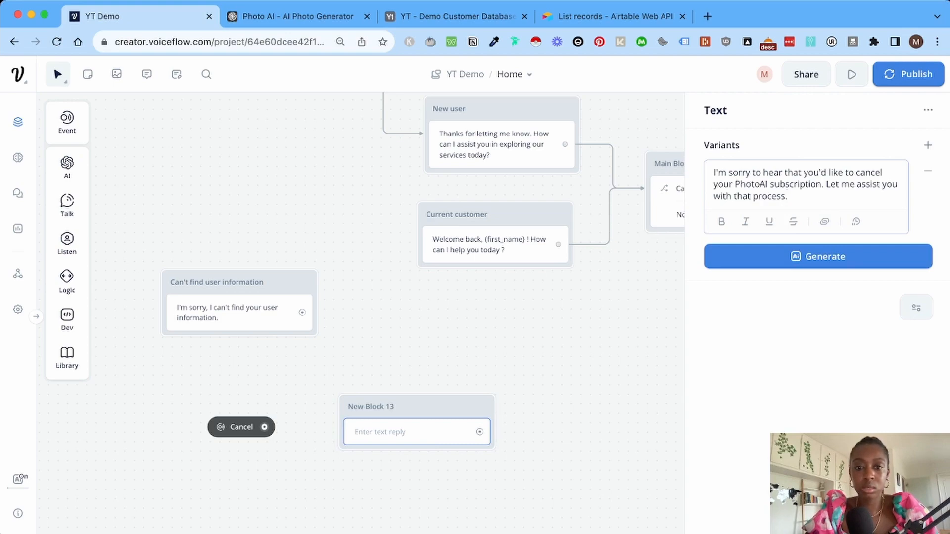
Name the block 'Cancel - 1' and connect the Cancel trigger to it.
{"action": "left_click", "coordinate": [371, 406]}
{"action": "type", "text": "Cancel - 1"}
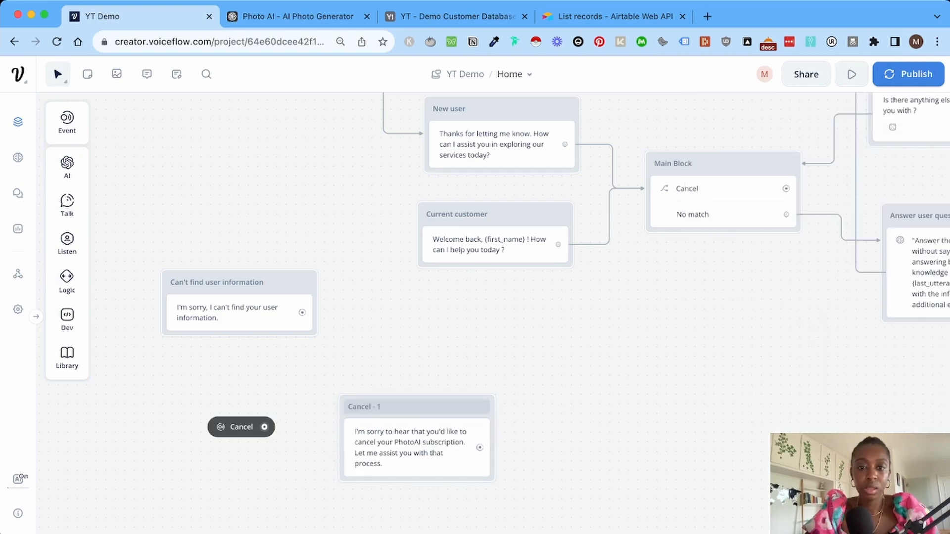
{"action": "left_click_drag", "start_coordinate": [264, 426], "coordinate": [338, 431]}
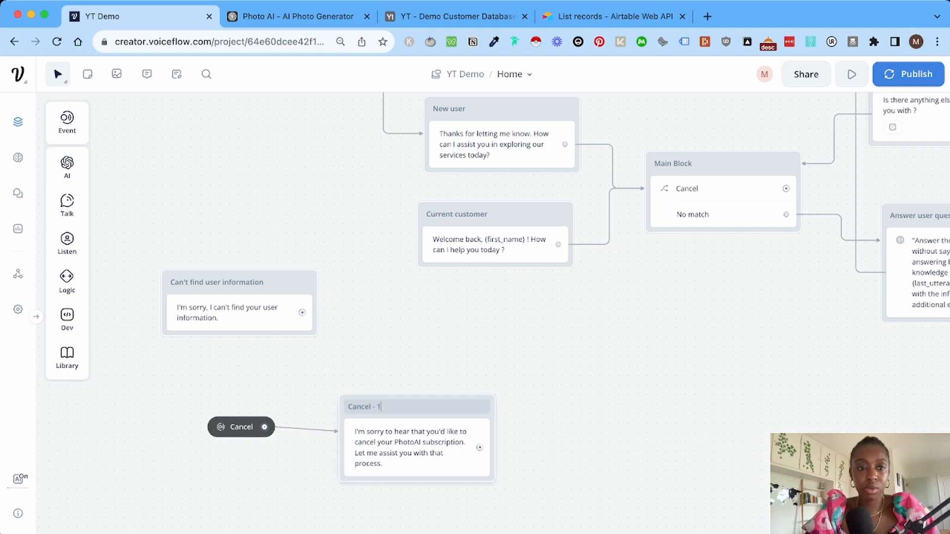
{"action": "left_click_drag", "start_coordinate": [396, 406], "coordinate": [374, 407]}
Connect an API step after Cancel - 1, creating New Block 14 with an empty GET request.
{"action": "mouse_move", "coordinate": [67, 319]}
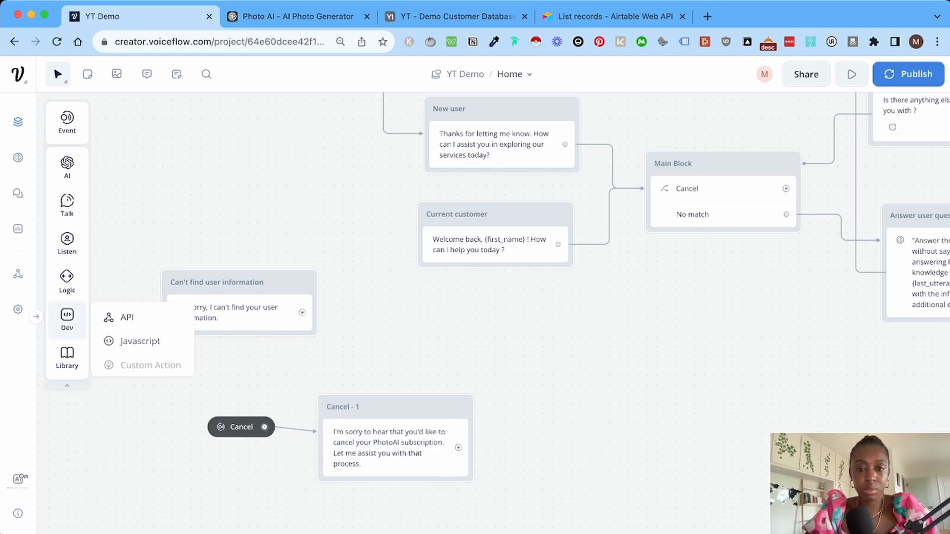
{"action": "left_click_drag", "start_coordinate": [118, 317], "coordinate": [586, 403]}
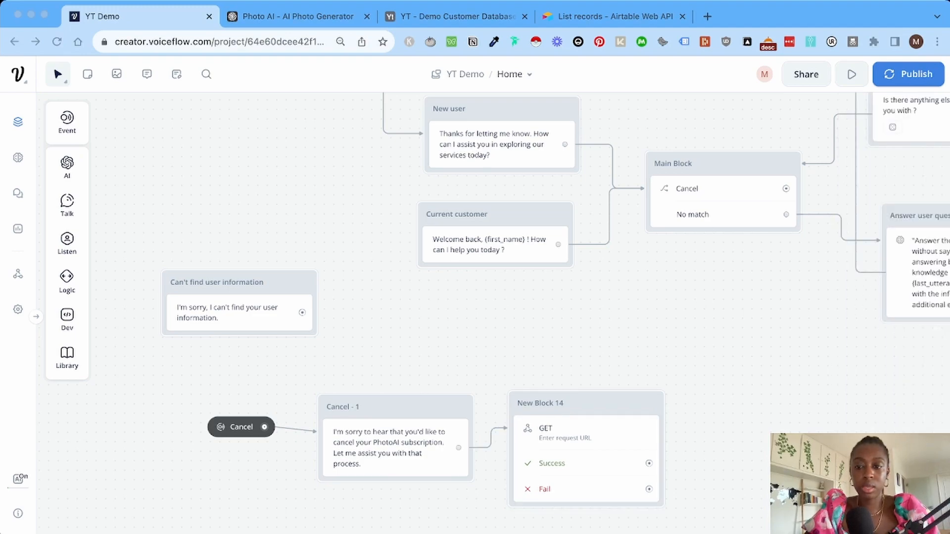
{"action": "key", "text": "super+Tab"}
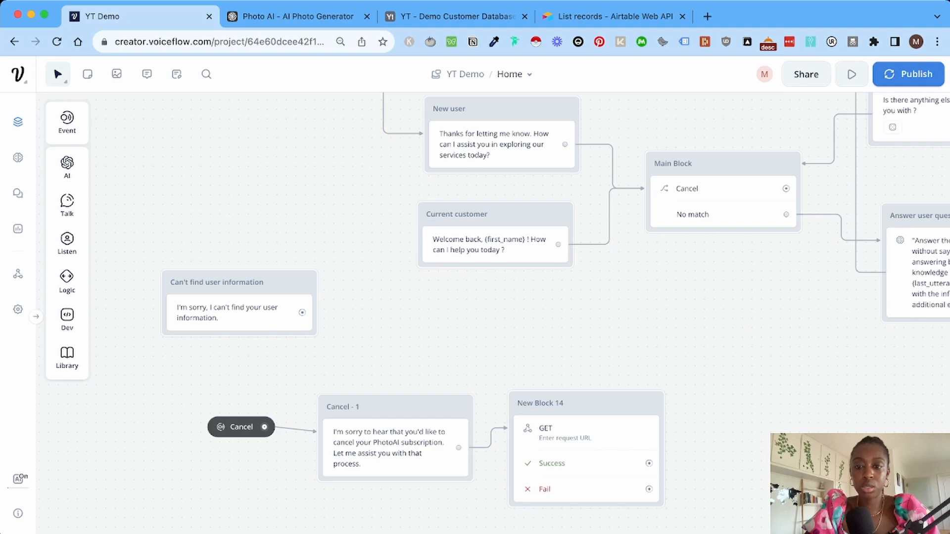
{"action": "key", "text": "super+Tab"}
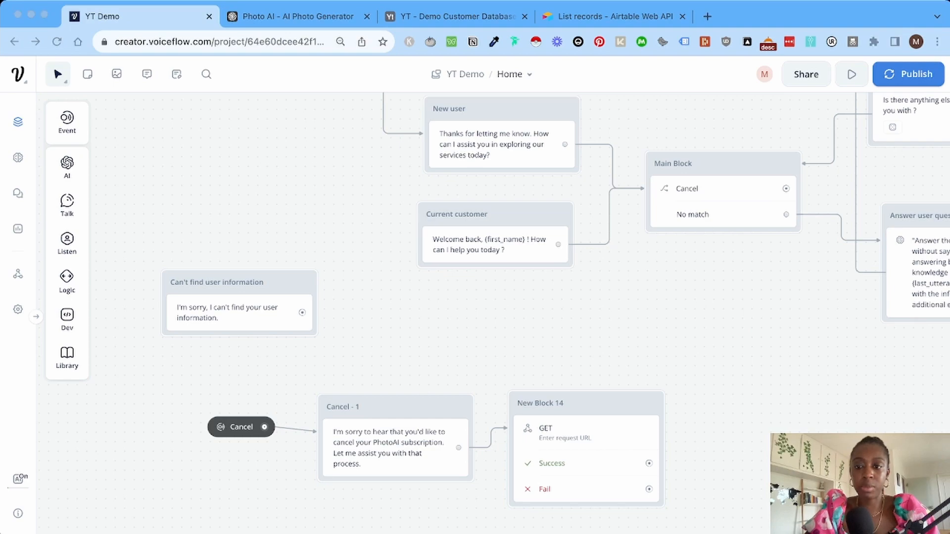
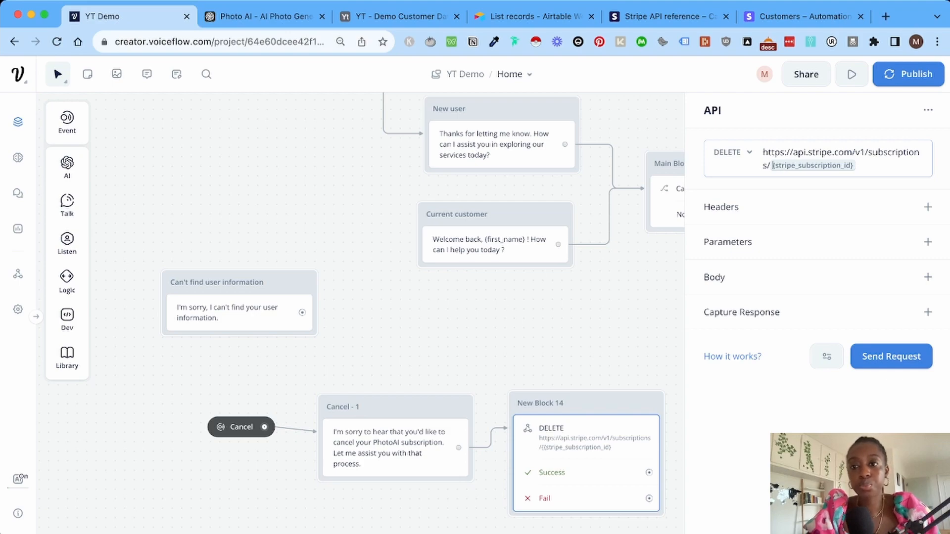
Finish the DELETE Stripe subscriptions URL with the subscription id variable and add an Authorization header.
{"action": "key", "text": "super+Tab"}
{"action": "key", "text": "super+Tab"}
Set the Authorization header value to the pasted Bearer secret key and start a test request.
{"action": "key", "text": "super+Tab"}
{"action": "key", "text": "super+Tab"}
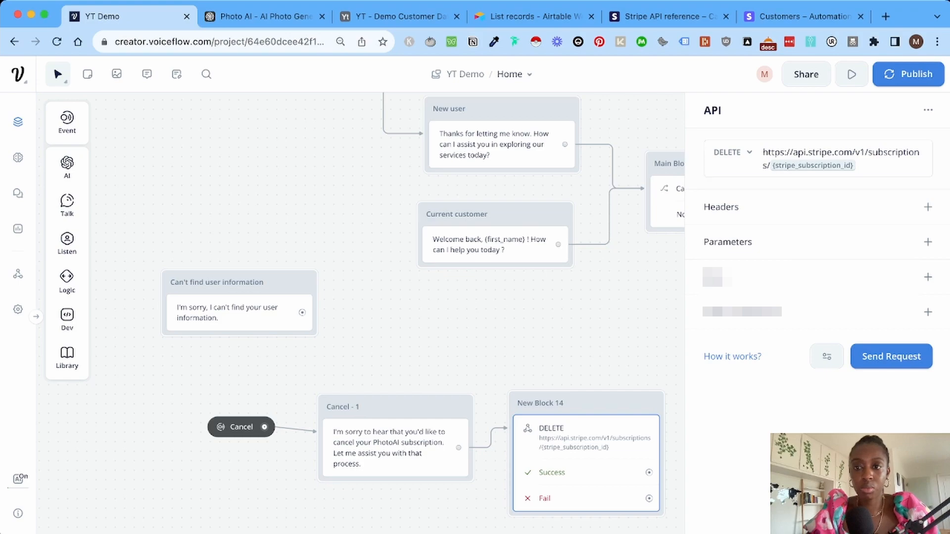
{"action": "left_click", "coordinate": [928, 208]}
{"action": "left_click", "coordinate": [805, 234]}
{"action": "type", "text": "Authorization"}
{"action": "left_click", "coordinate": [806, 268]}
{"action": "key", "text": "super+Tab"}
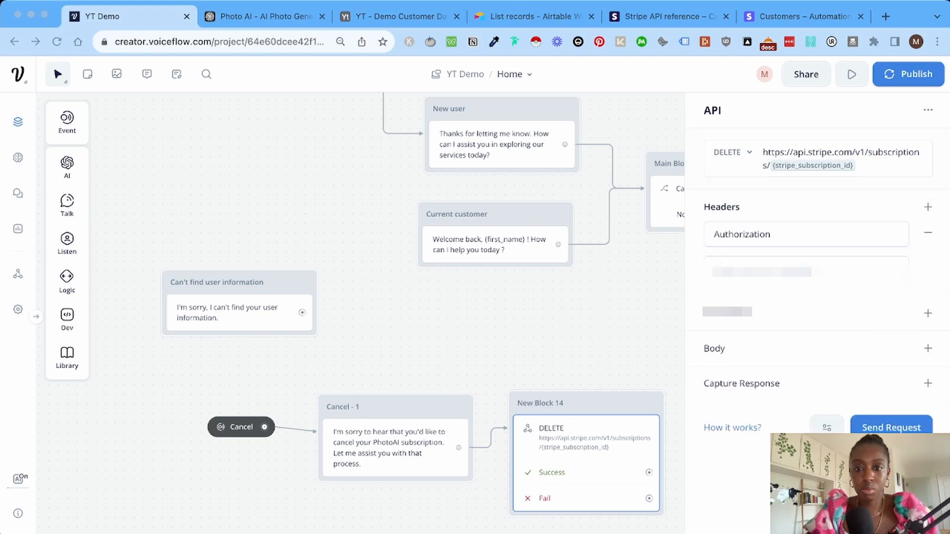
{"action": "key", "text": "super+v"}
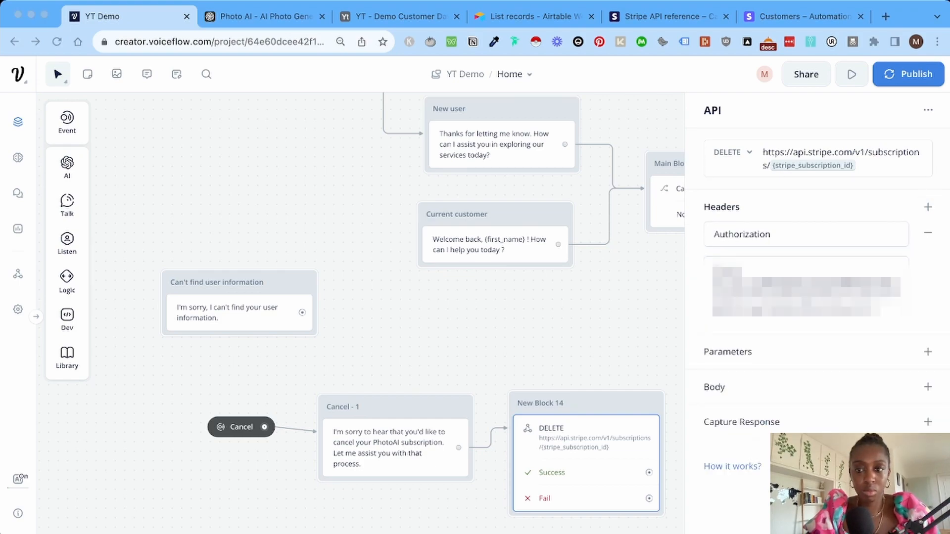
{"action": "key", "text": "super+Tab"}
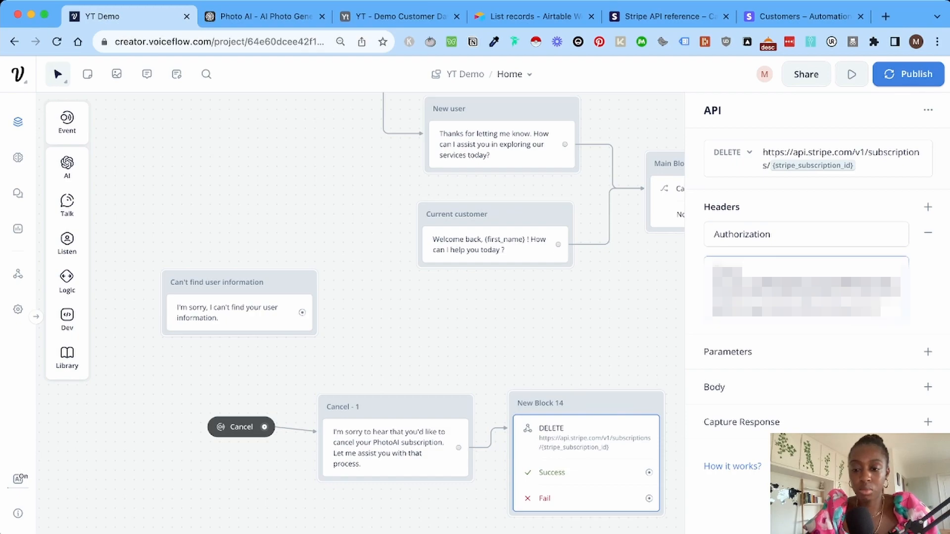
{"action": "key", "text": "super+Tab"}
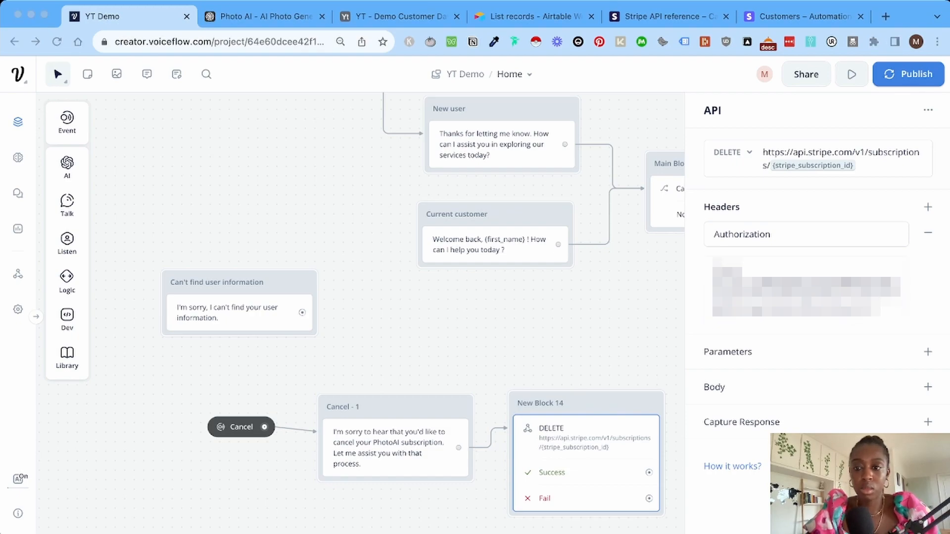
{"action": "key", "text": "super+Tab"}
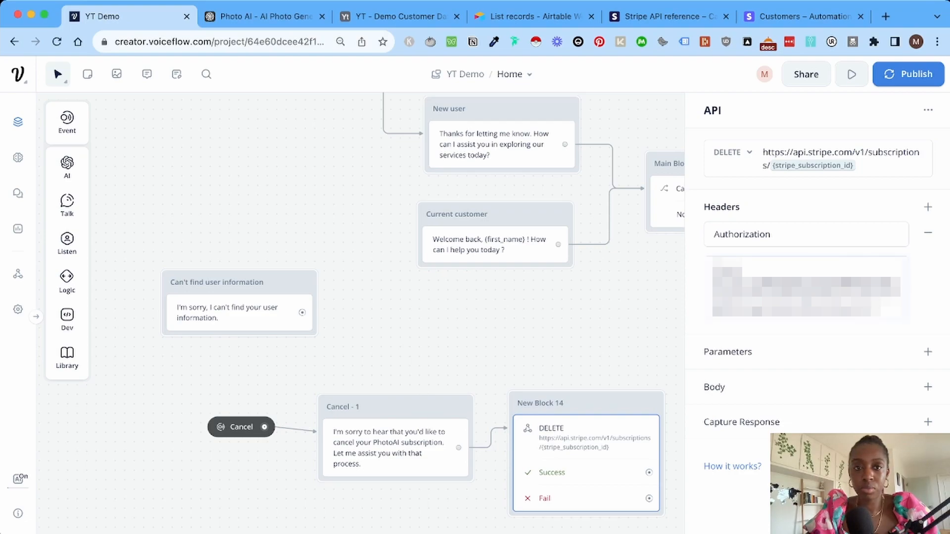
{"action": "left_click", "coordinate": [891, 466]}
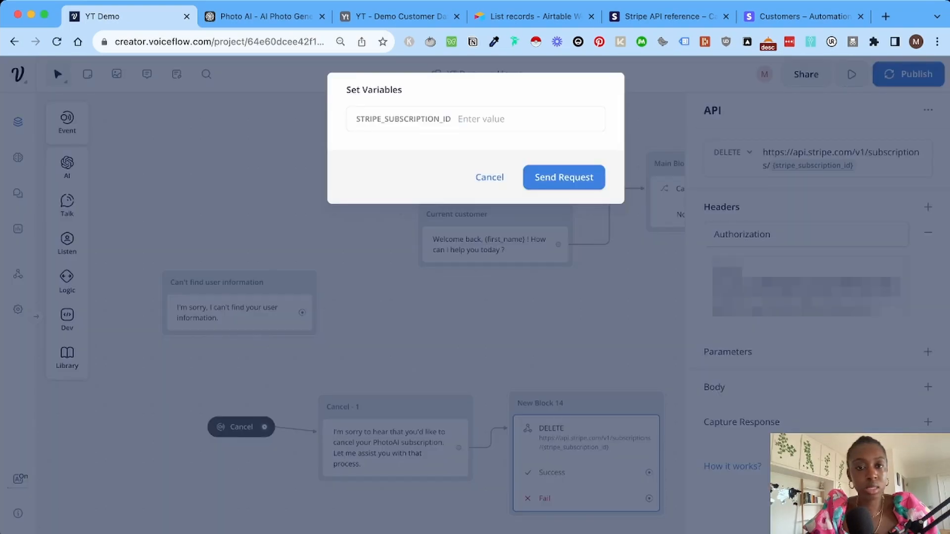
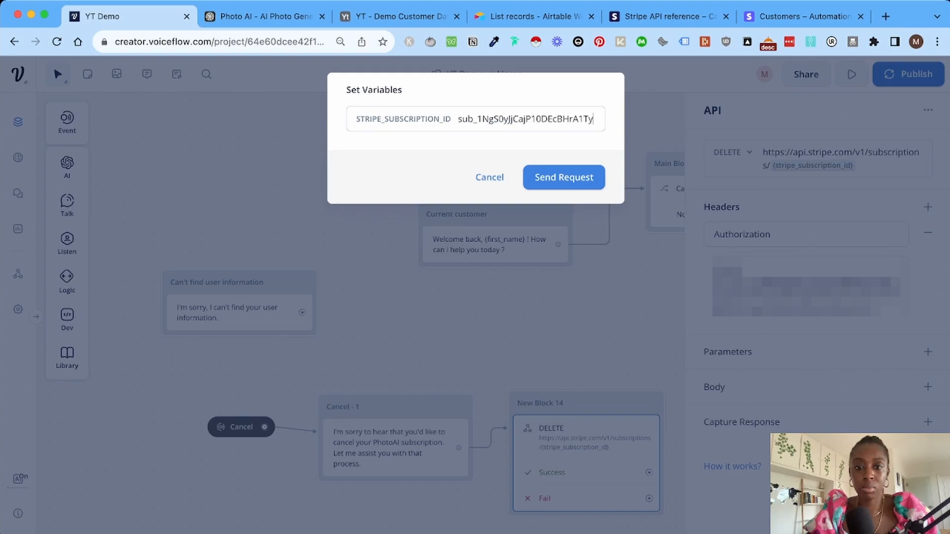
Send the test request with a pasted subscription ID and review the 200 OK response.
{"action": "key", "text": "Return"}
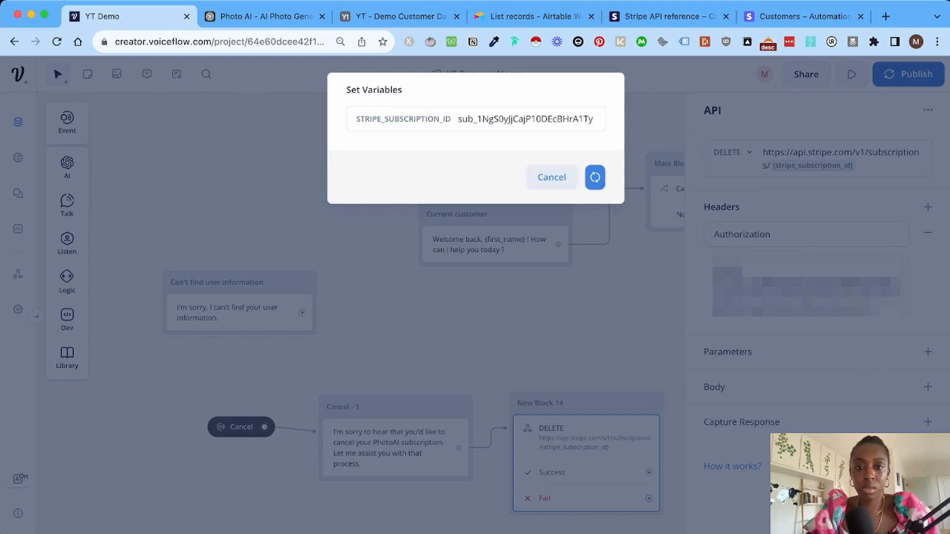
{"action": "scroll", "coordinate": [475, 287], "scroll_direction": "down", "scroll_amount": 2}
{"action": "scroll", "coordinate": [475, 286], "scroll_direction": "up", "scroll_amount": 2}
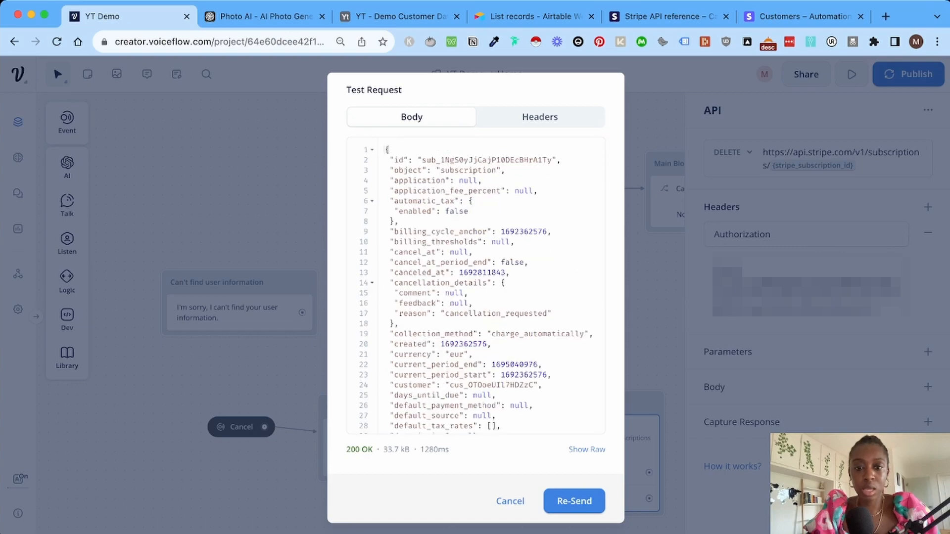
{"action": "scroll", "coordinate": [475, 287], "scroll_direction": "down", "scroll_amount": 6}
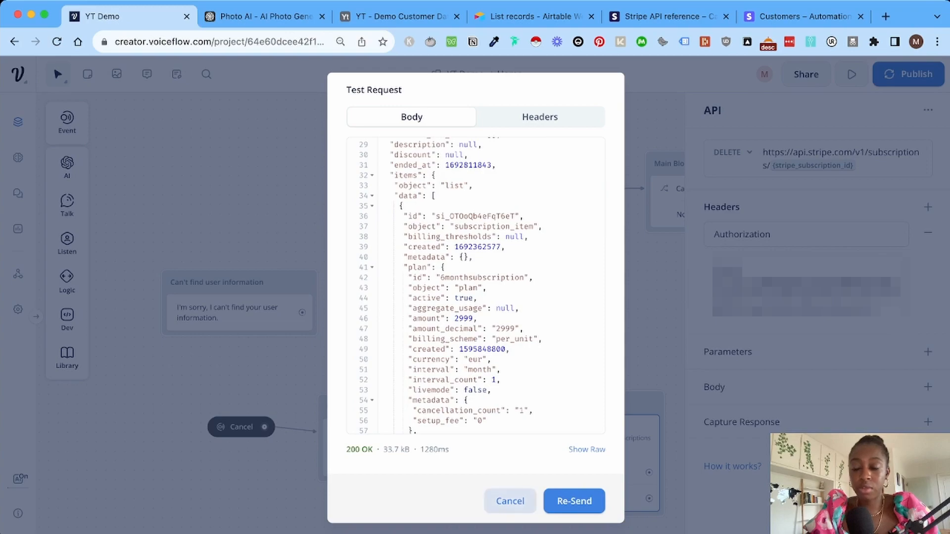
{"action": "left_click", "coordinate": [510, 501]}
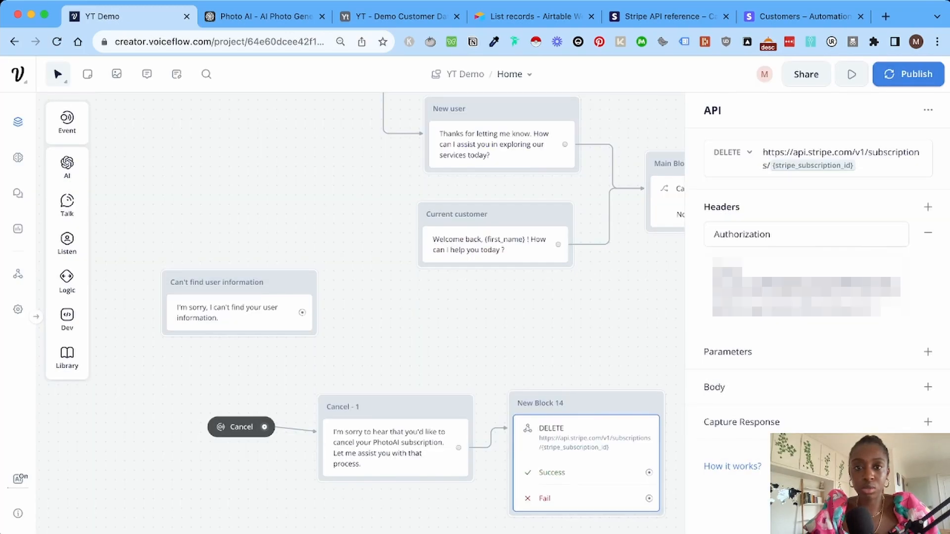
Resend the request with the same subscription ID and check the 404 no-such-subscription error.
{"action": "left_click", "coordinate": [891, 466]}
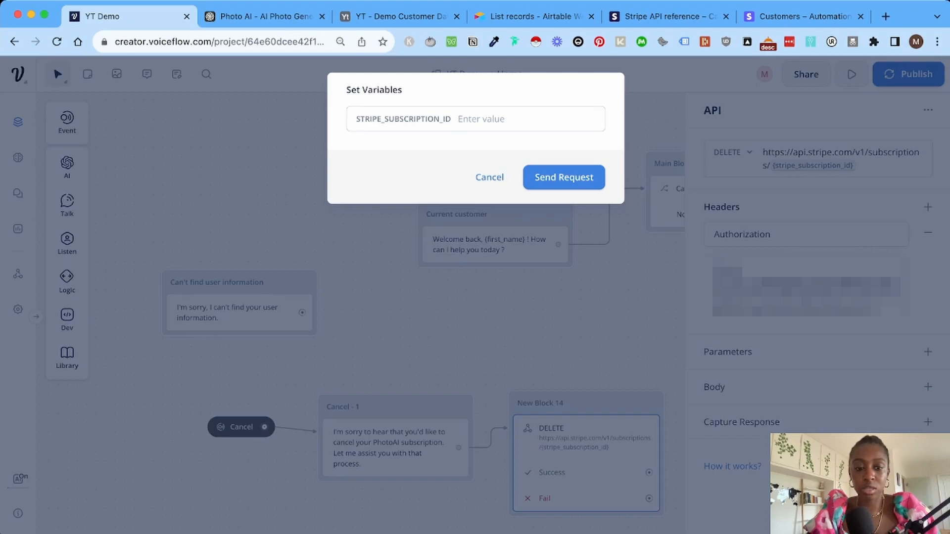
{"action": "left_click", "coordinate": [556, 177]}
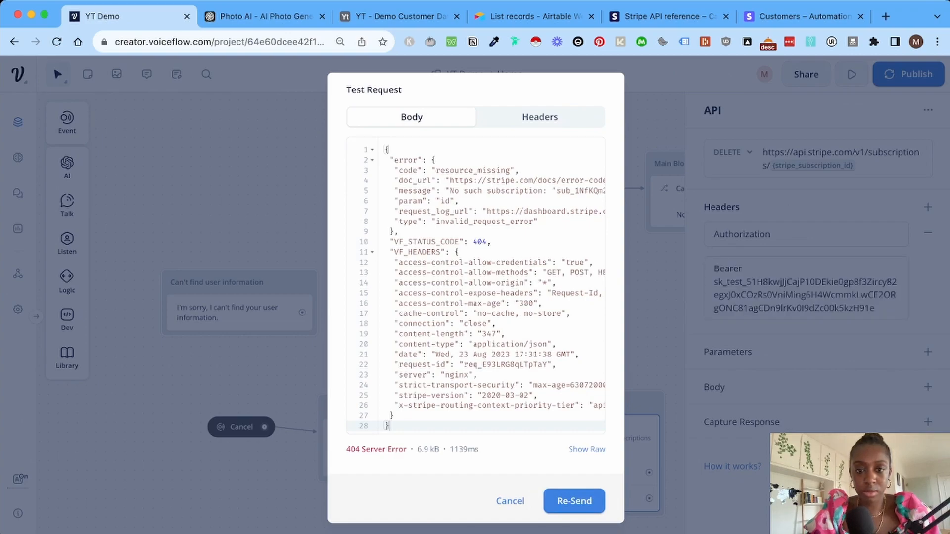
{"action": "left_click_drag", "start_coordinate": [386, 241], "coordinate": [385, 252]}
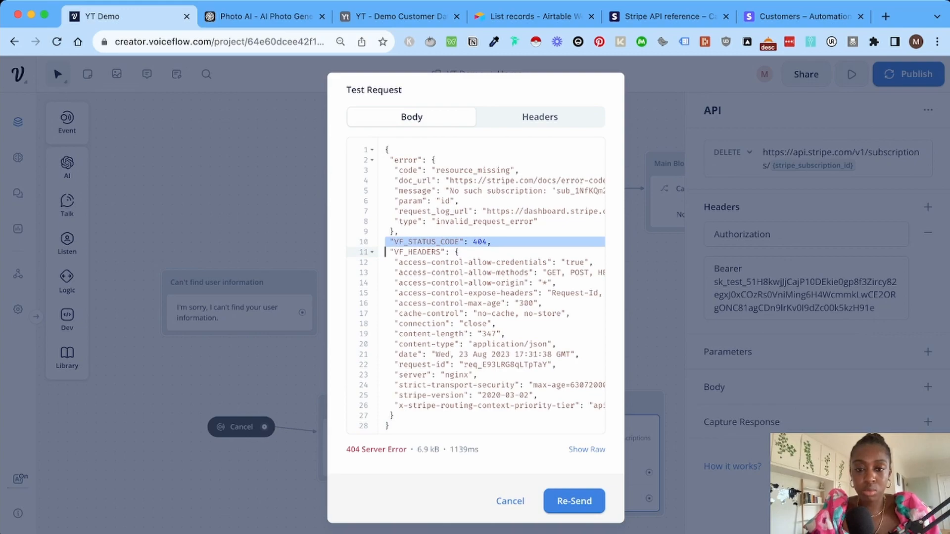
{"action": "left_click", "coordinate": [510, 501]}
{"action": "scroll", "coordinate": [510, 501], "scroll_direction": "right", "scroll_amount": 3}
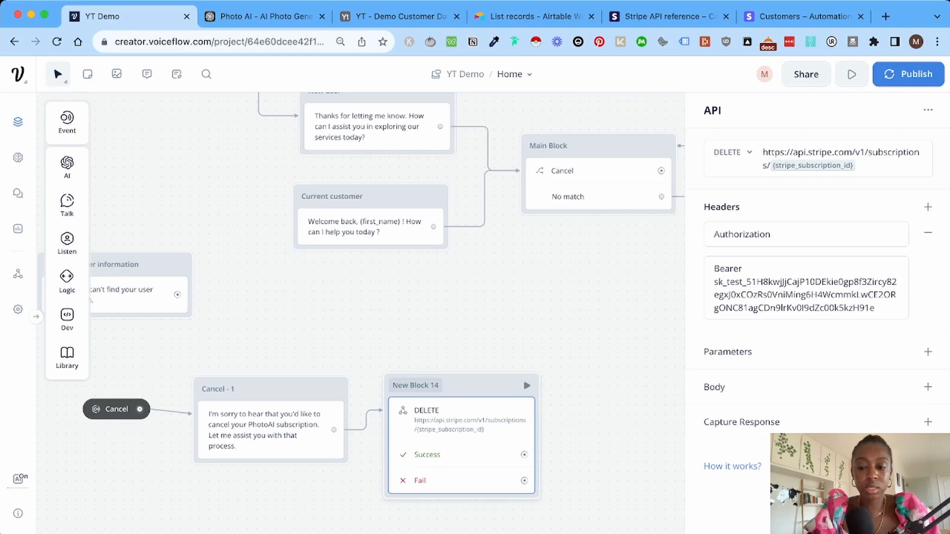
Rename the API block to 'Cancel - 2'.
{"action": "triple_click", "coordinate": [419, 385]}
{"action": "type", "text": "Cancel"}
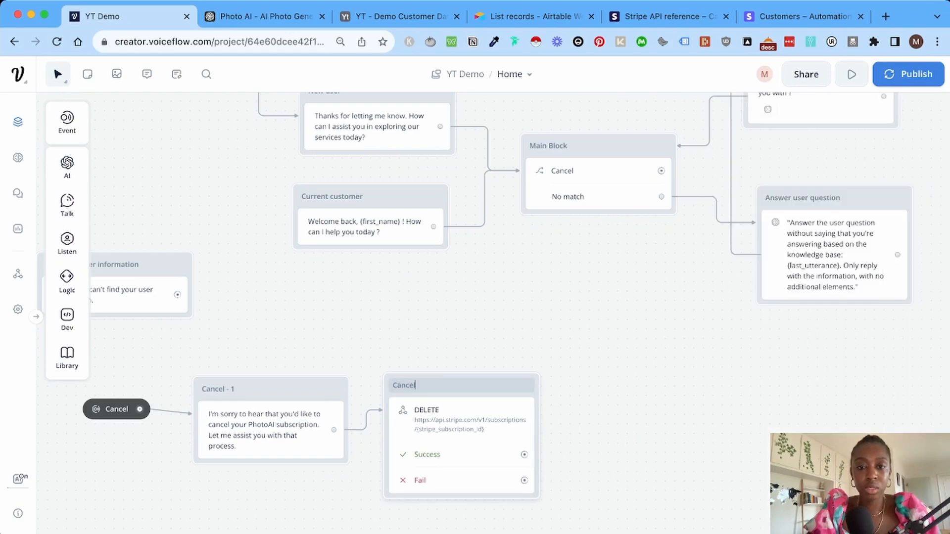
{"action": "type", "text": " - 2"}
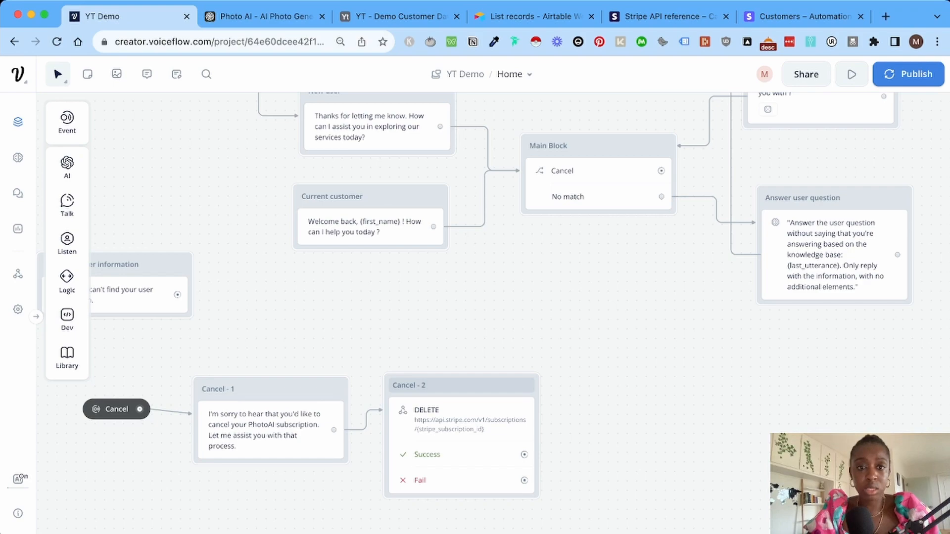
{"action": "key", "text": "super+Tab"}
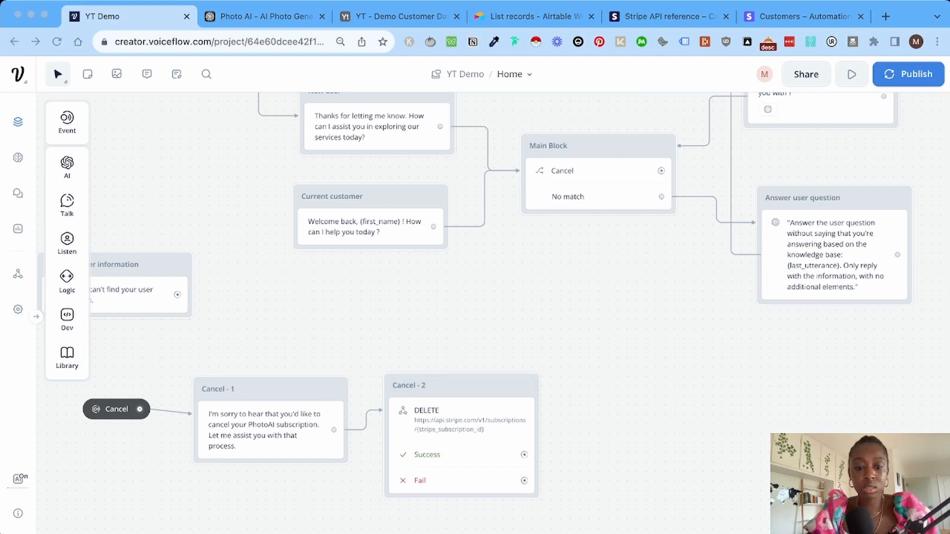
{"action": "key", "text": "super+Tab"}
Add a text block titled 'Cancel - Success' and link Cancel - 2's Success path to it.
{"action": "mouse_move", "coordinate": [66, 205]}
{"action": "left_click_drag", "start_coordinate": [132, 201], "coordinate": [614, 396]}
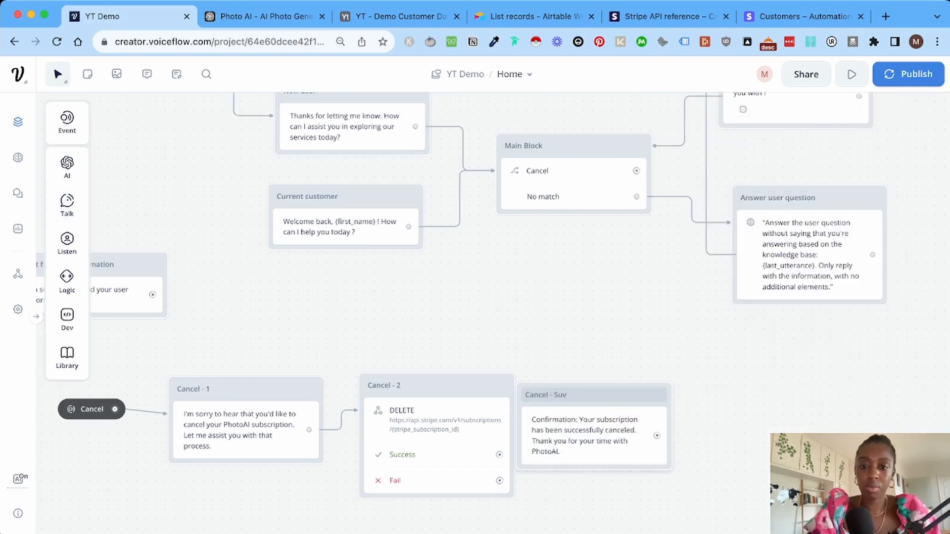
{"action": "type", "text": "uccess"}
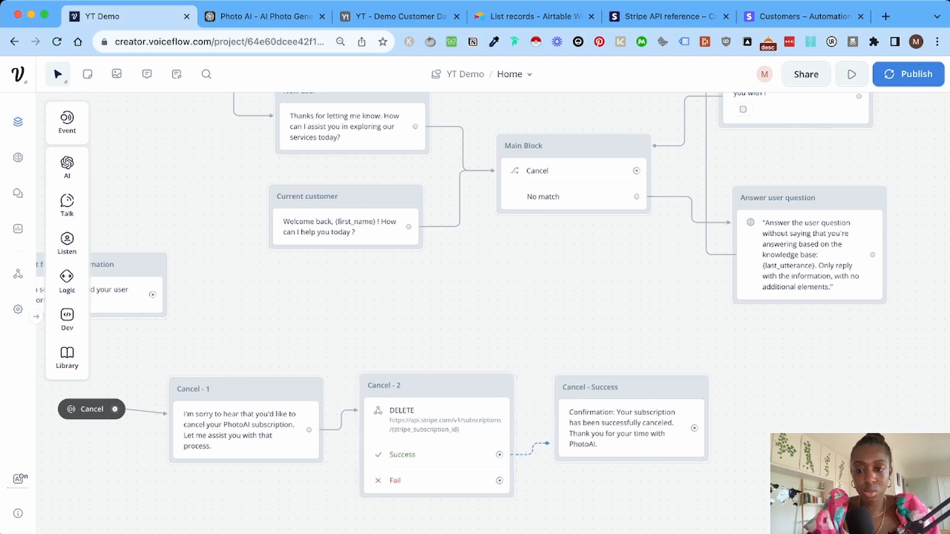
{"action": "left_click_drag", "start_coordinate": [550, 443], "coordinate": [576, 440]}
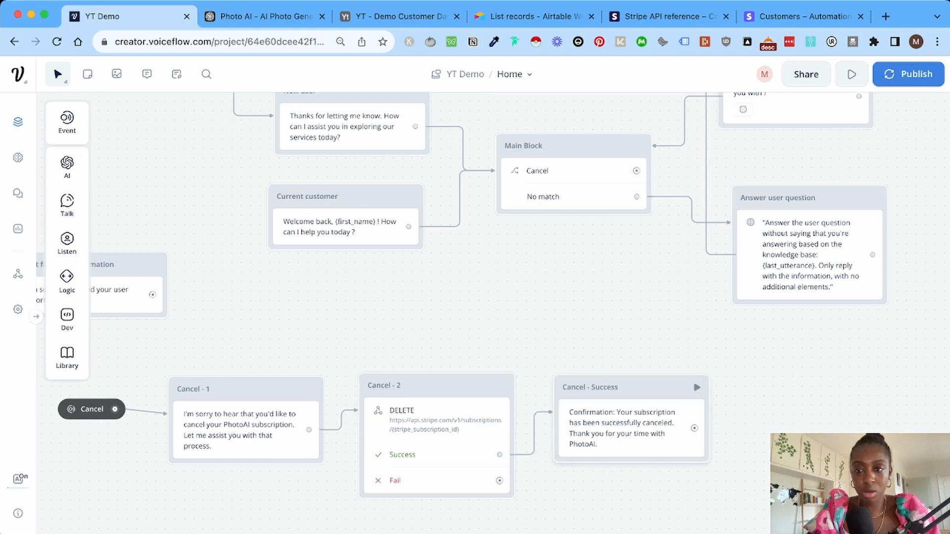
Add a Go to Block step after Cancel - Success that jumps to Main Block.
{"action": "left_click_drag", "start_coordinate": [694, 428], "coordinate": [719, 424]}
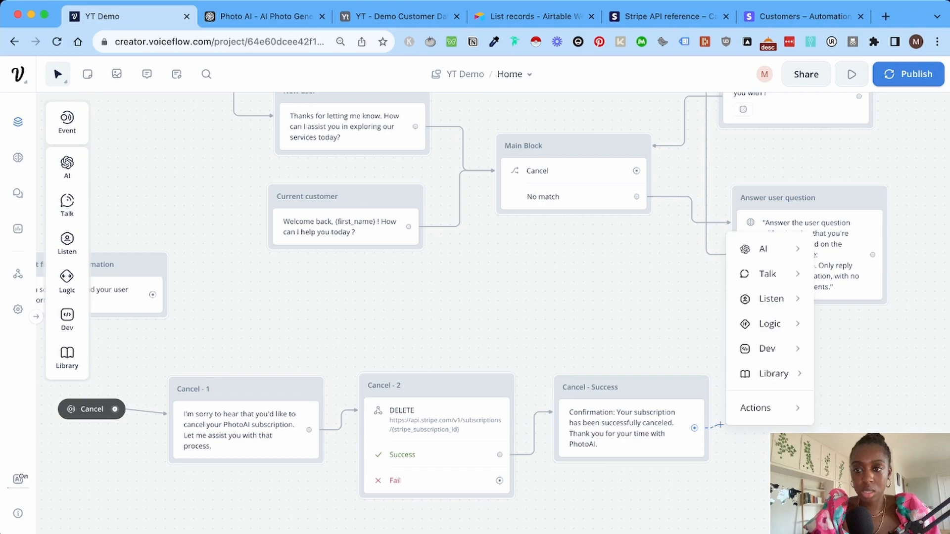
{"action": "mouse_move", "coordinate": [756, 407]}
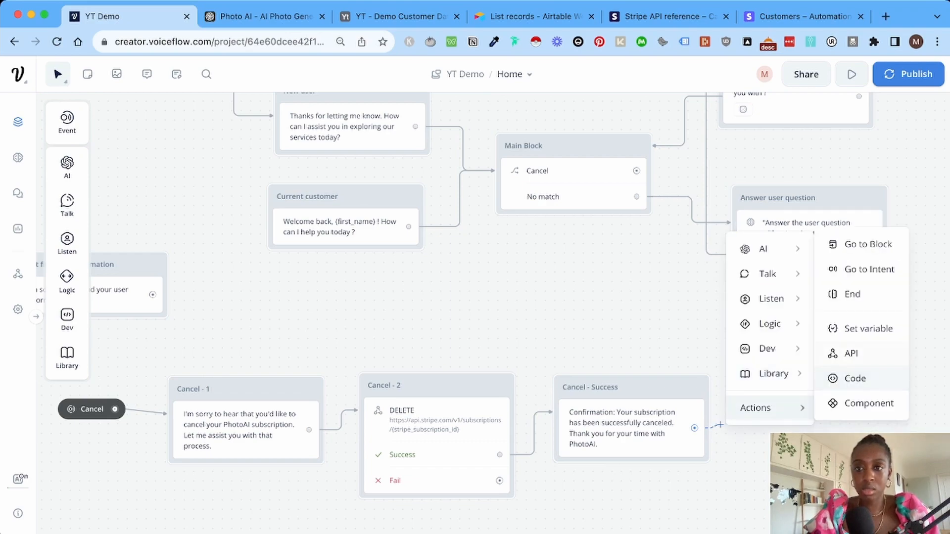
{"action": "left_click", "coordinate": [868, 244]}
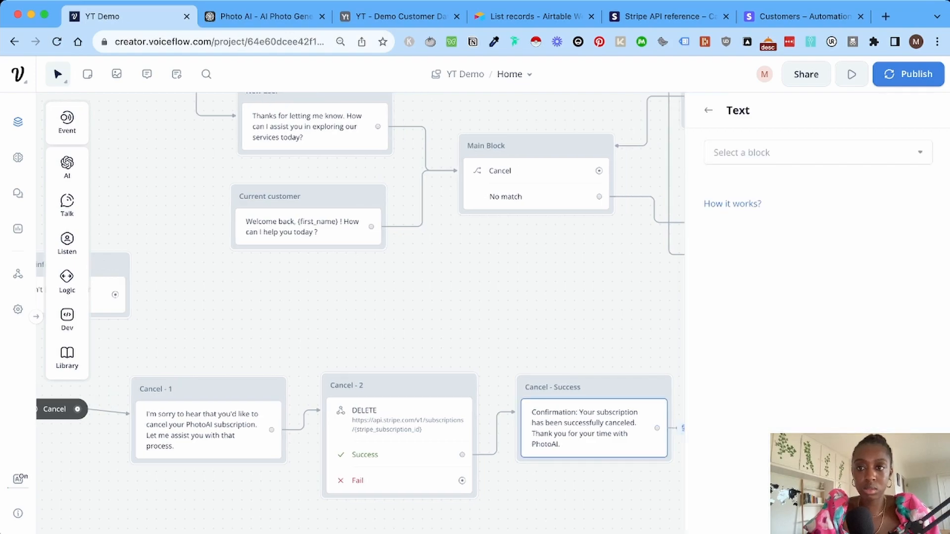
{"action": "left_click", "coordinate": [811, 152]}
{"action": "type", "text": "main bloc"}
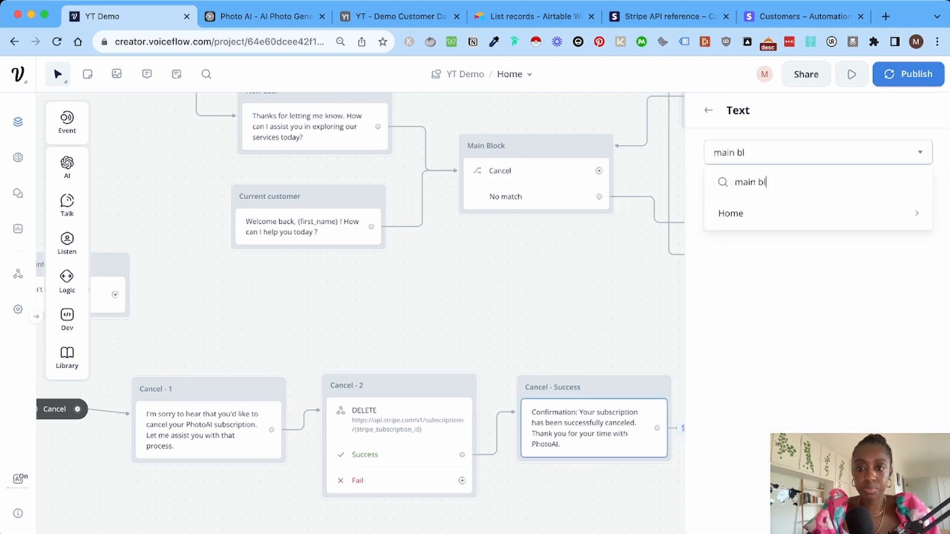
{"action": "key", "text": "Down"}
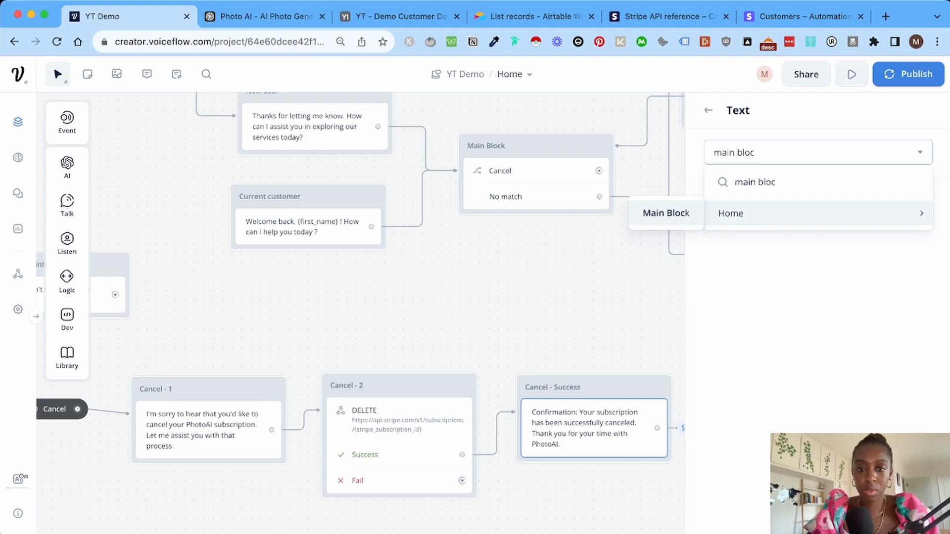
{"action": "key", "text": "Return"}
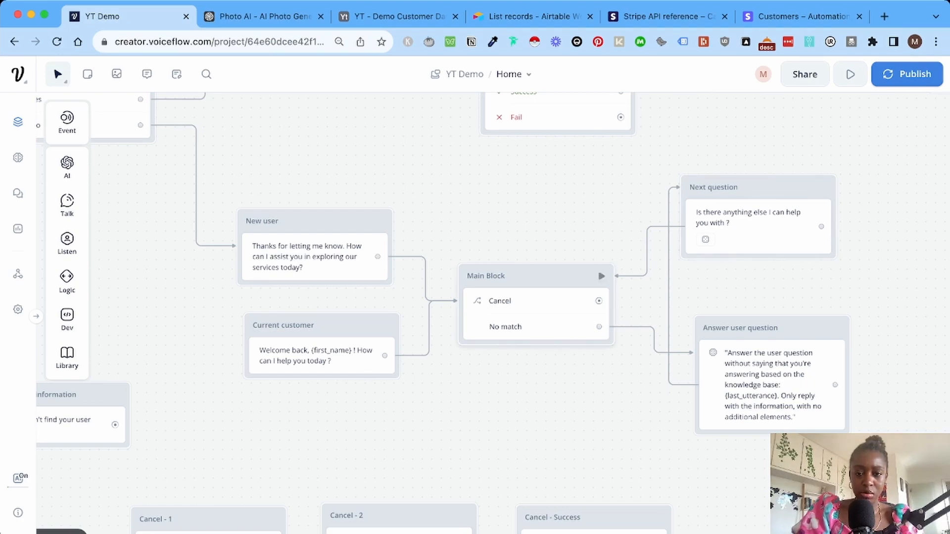
Add a Go to Intent step from Main Block's Cancel choice targeting the Cancel intent.
{"action": "scroll", "coordinate": [579, 287], "scroll_direction": "left", "scroll_amount": 2}
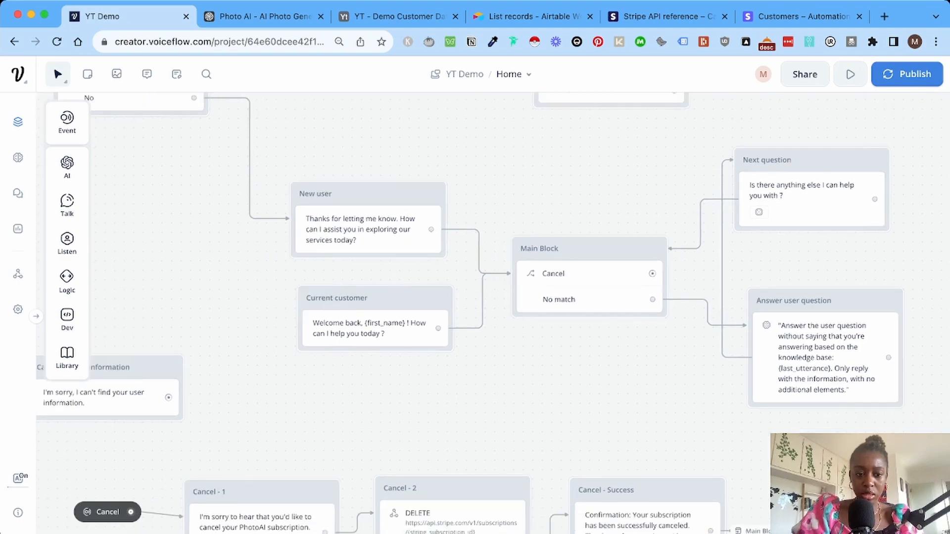
{"action": "scroll", "coordinate": [579, 287], "scroll_direction": "right", "scroll_amount": 2}
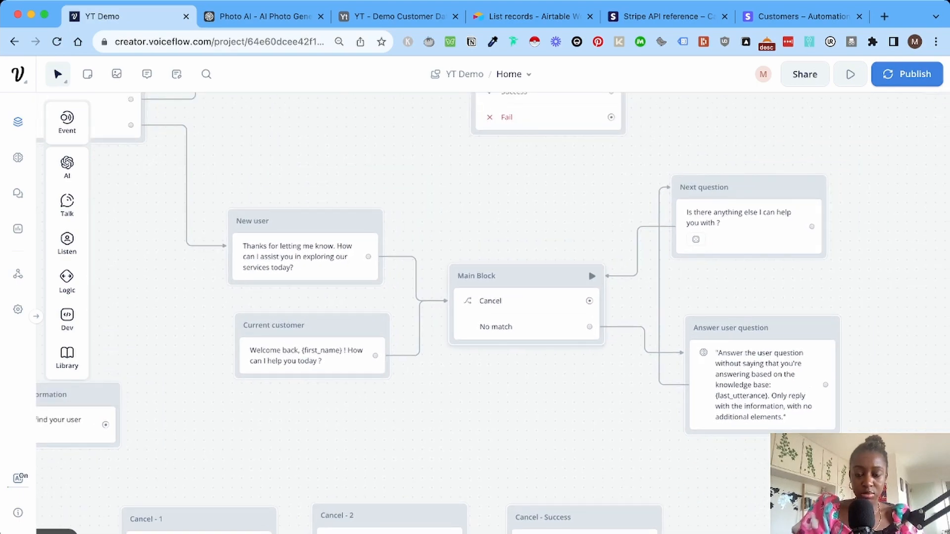
{"action": "left_click_drag", "start_coordinate": [589, 300], "coordinate": [630, 300]}
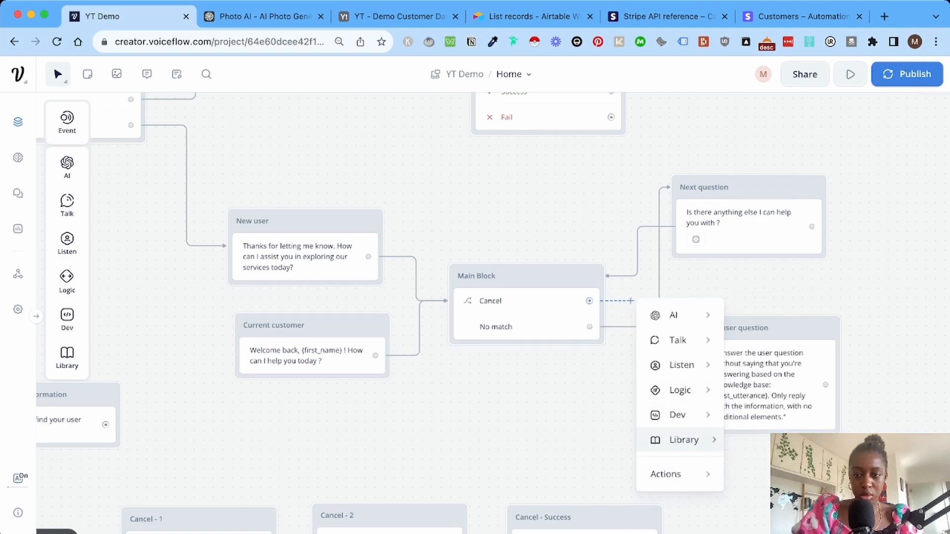
{"action": "mouse_move", "coordinate": [673, 474]}
{"action": "left_click", "coordinate": [779, 336]}
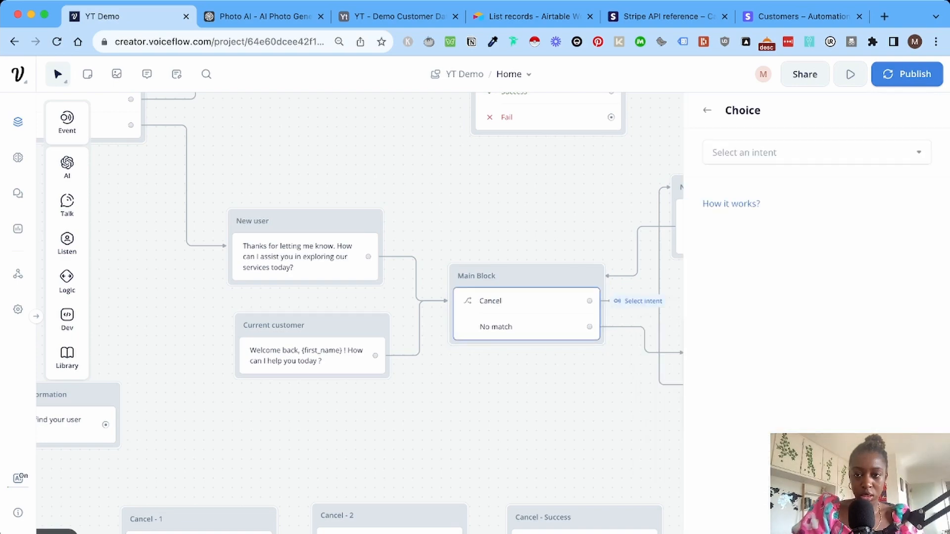
{"action": "type", "text": "cane"}
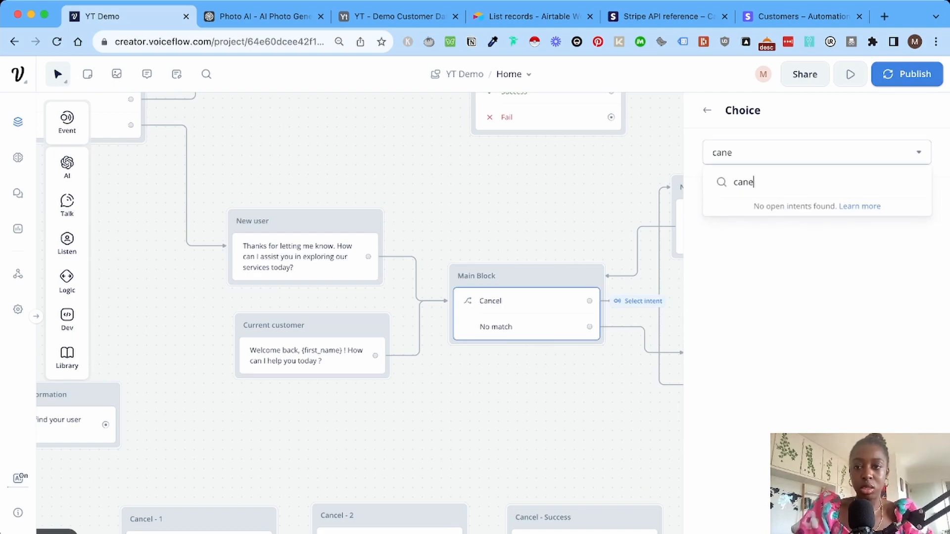
{"action": "key", "text": "BackSpace"}
{"action": "type", "text": "c"}
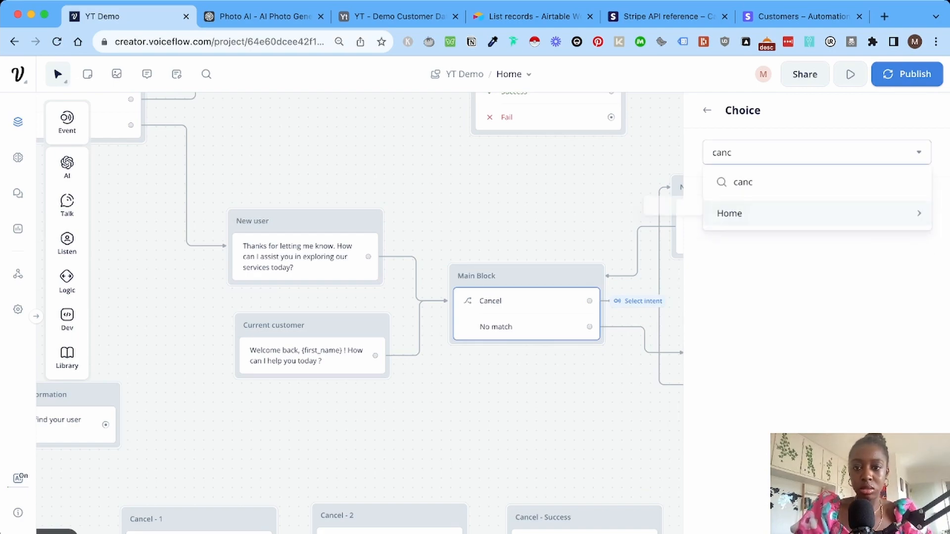
{"action": "key", "text": "Return"}
Close the step settings and launch the prototype to test the assistant.
{"action": "scroll", "coordinate": [360, 313], "scroll_direction": "left", "scroll_amount": 2}
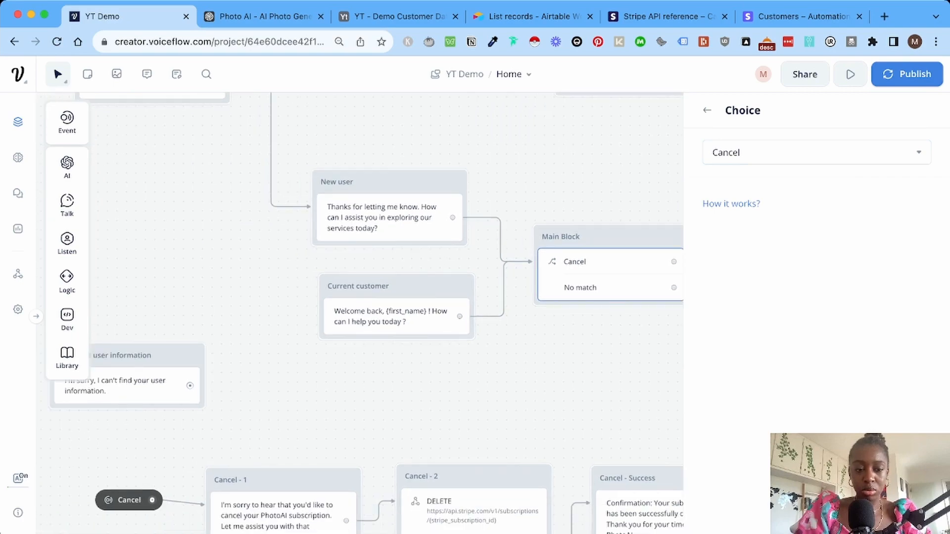
{"action": "scroll", "coordinate": [360, 314], "scroll_direction": "right", "scroll_amount": 3}
{"action": "scroll", "coordinate": [359, 313], "scroll_direction": "right", "scroll_amount": 2}
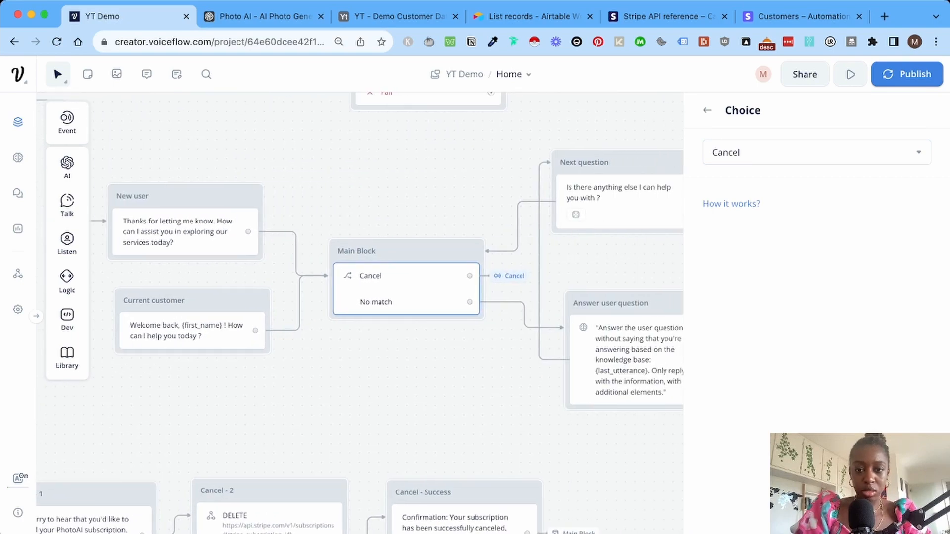
{"action": "key", "text": "Escape"}
{"action": "scroll", "coordinate": [359, 313], "scroll_direction": "left", "scroll_amount": 2}
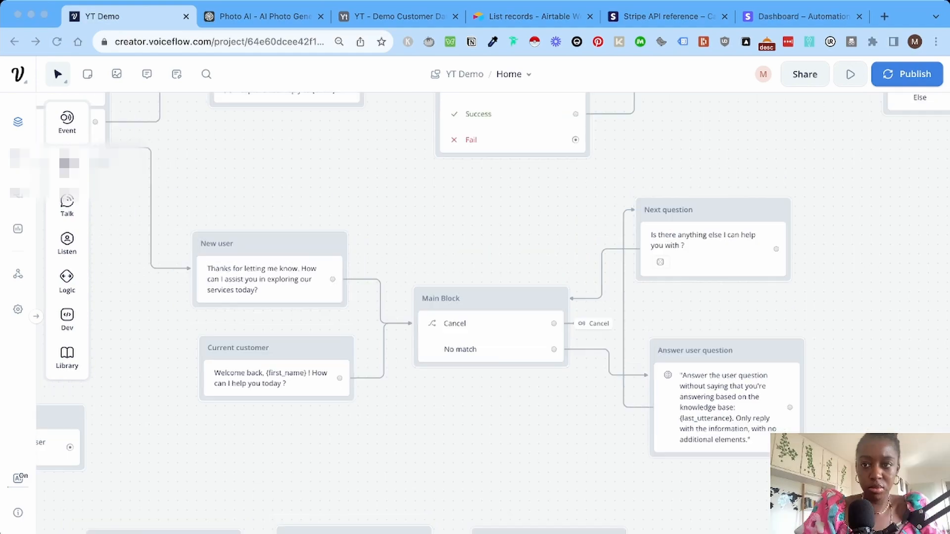
{"action": "left_click", "coordinate": [850, 75]}
Run a prototype chat: answer Yes, give the email, ask 'How can I cancel my subscription ?', review replies.
{"action": "left_click", "coordinate": [818, 331]}
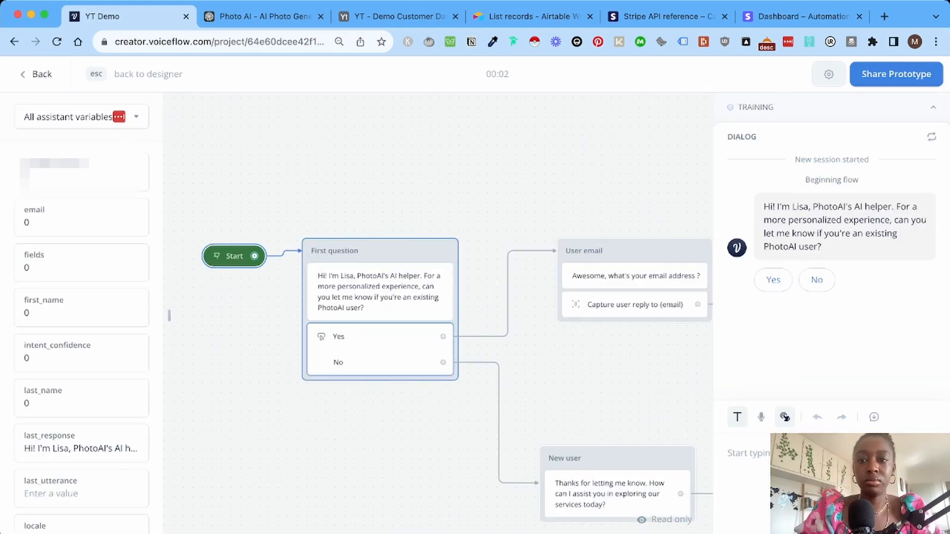
{"action": "left_click", "coordinate": [773, 280]}
{"action": "key", "text": "super+v"}
{"action": "key", "text": "Return"}
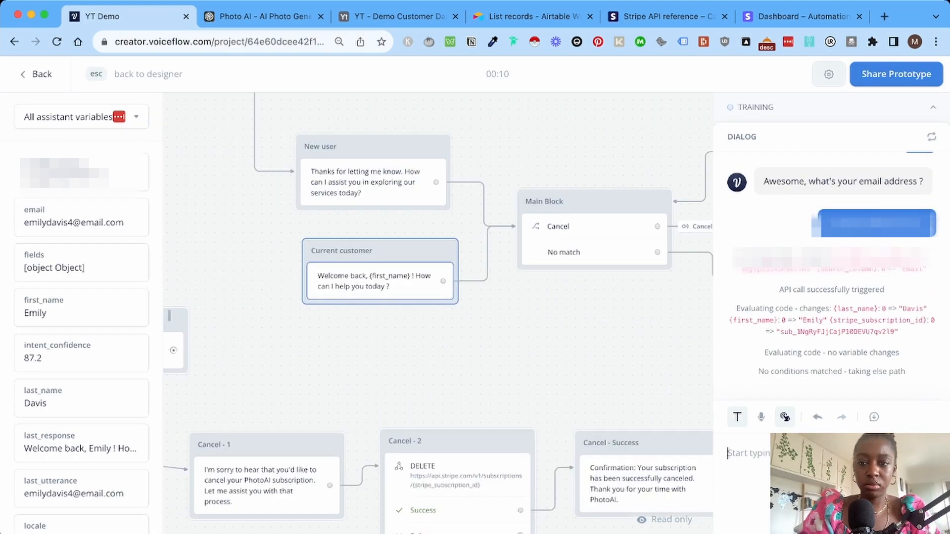
{"action": "type", "text": "How can I cancel my subscription ?"}
{"action": "key", "text": "Return"}
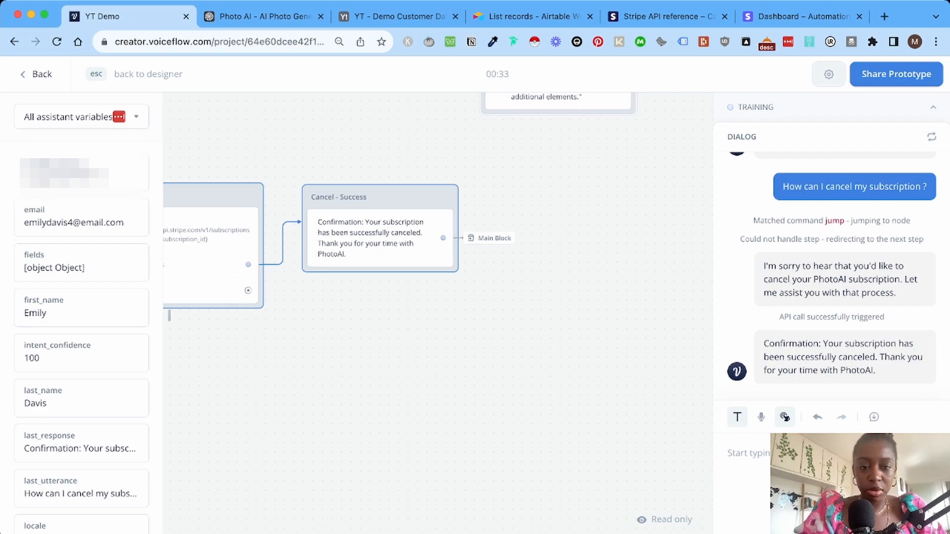
{"action": "scroll", "coordinate": [438, 313], "scroll_direction": "left", "scroll_amount": 3}
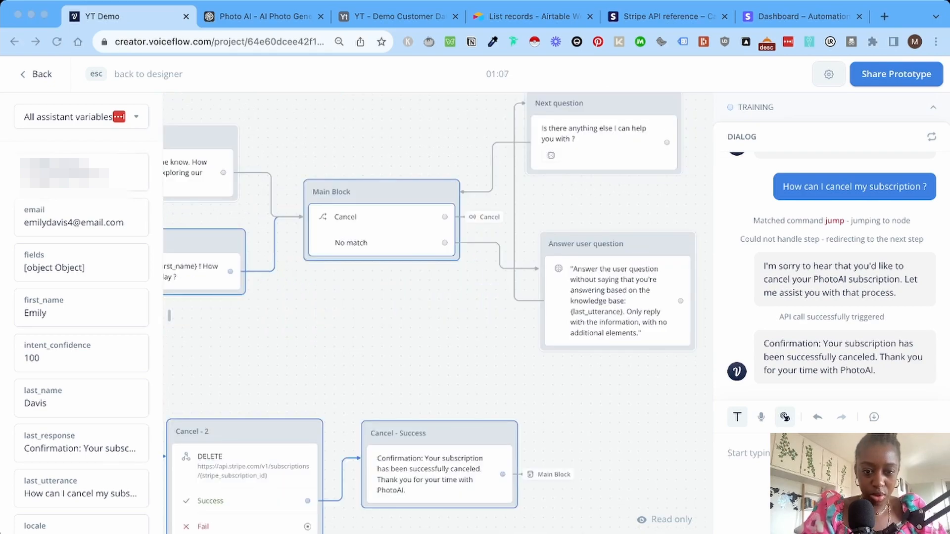
{"action": "scroll", "coordinate": [438, 313], "scroll_direction": "down", "scroll_amount": 2}
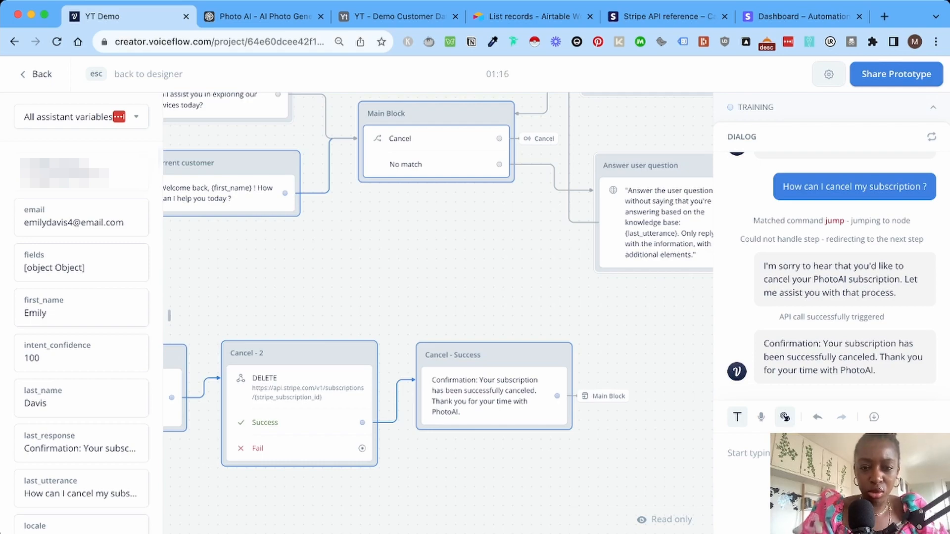
{"action": "scroll", "coordinate": [437, 212], "scroll_direction": "up", "scroll_amount": 2}
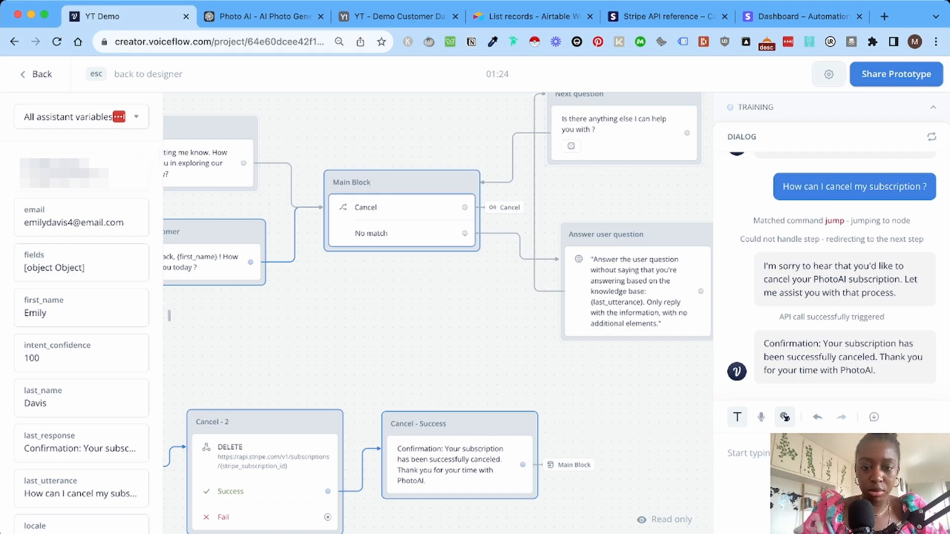
{"action": "scroll", "coordinate": [439, 313], "scroll_direction": "down", "scroll_amount": 1}
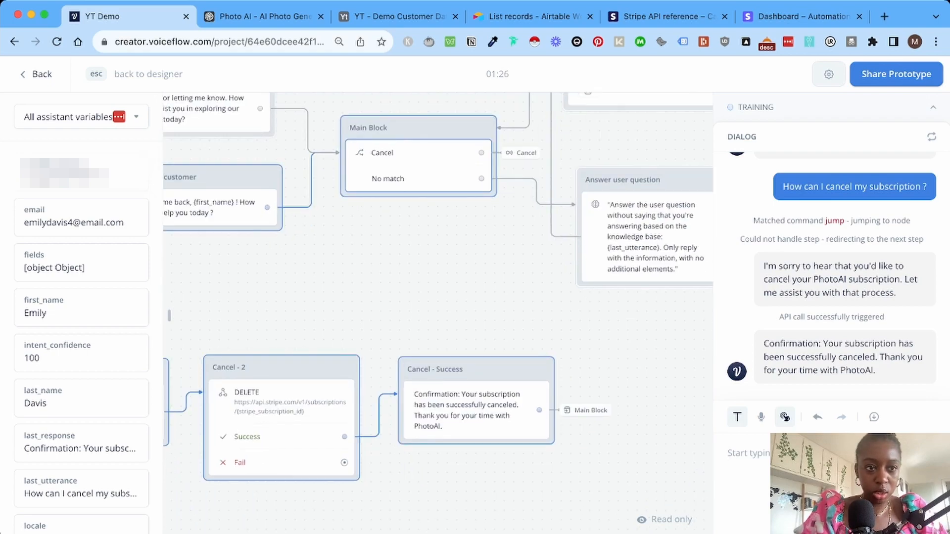
{"action": "key", "text": "Escape"}
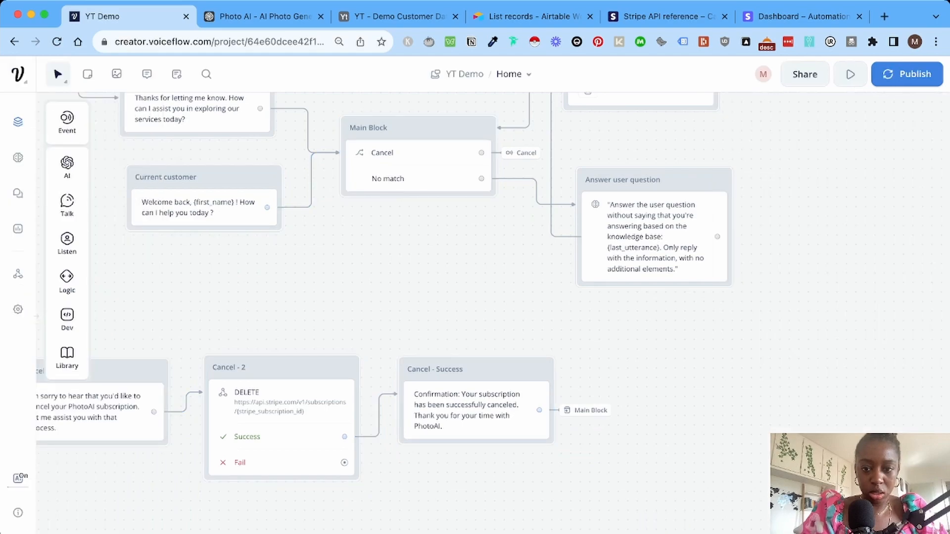
Open Cancel - Success's Go to Block destination and select the current Main Block entry for replacing.
{"action": "left_click", "coordinate": [590, 410]}
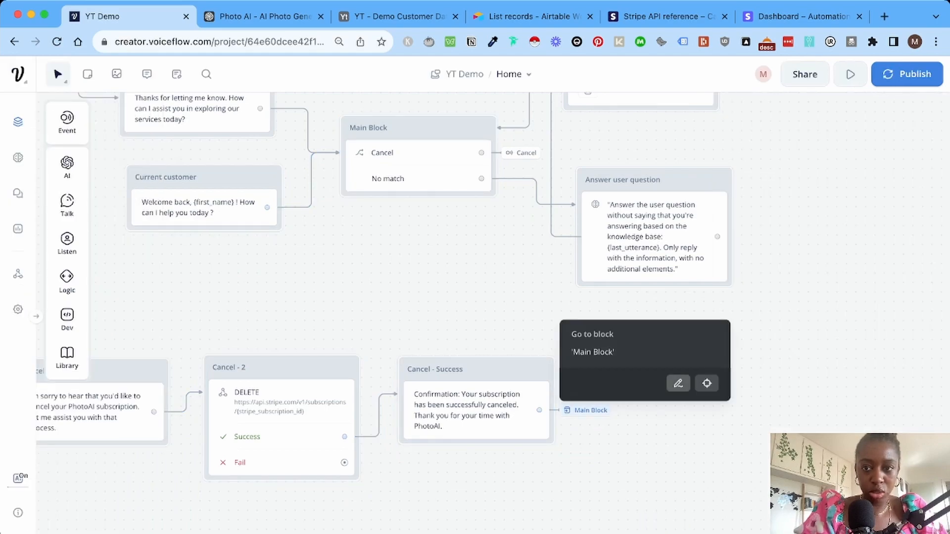
{"action": "left_click", "coordinate": [678, 383]}
{"action": "left_click", "coordinate": [816, 152]}
{"action": "triple_click", "coordinate": [735, 152]}
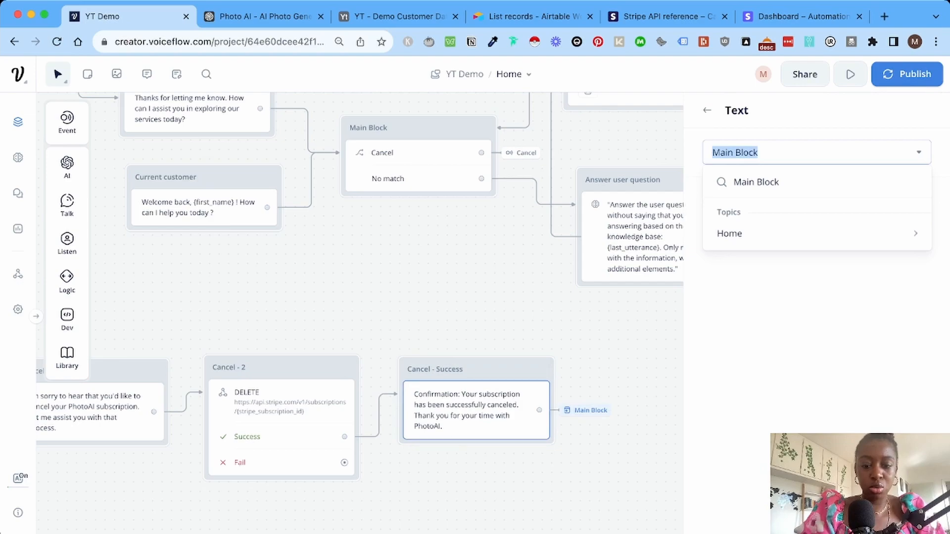
{"action": "scroll", "coordinate": [360, 297], "scroll_direction": "up", "scroll_amount": 2}
Choose Next question under Home as Cancel - Success's jump destination instead of Main Block.
{"action": "type", "text": "Next question"}
{"action": "mouse_move", "coordinate": [811, 233]}
{"action": "scroll", "coordinate": [588, 376], "scroll_direction": "down", "scroll_amount": 1}
{"action": "left_click", "coordinate": [578, 395]}
{"action": "left_click", "coordinate": [589, 391]}
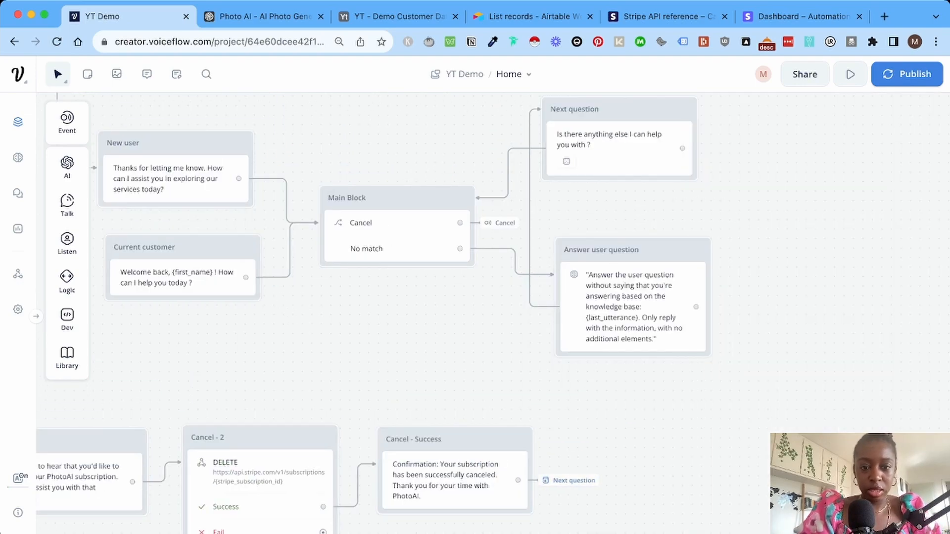
{"action": "scroll", "coordinate": [494, 317], "scroll_direction": "down", "scroll_amount": 2}
{"action": "scroll", "coordinate": [487, 314], "scroll_direction": "left", "scroll_amount": 3}
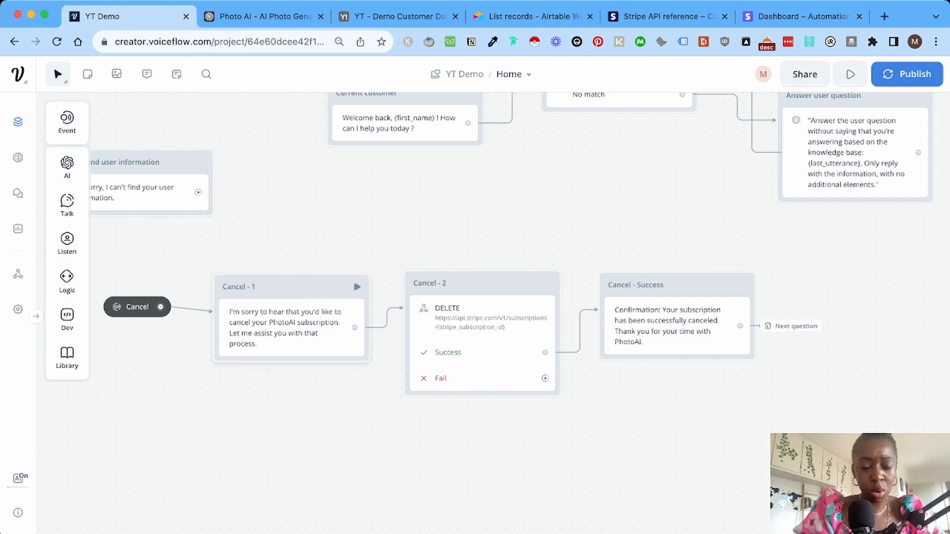
{"action": "scroll", "coordinate": [495, 326], "scroll_direction": "down", "scroll_amount": 1}
{"action": "scroll", "coordinate": [494, 327], "scroll_direction": "left", "scroll_amount": 1}
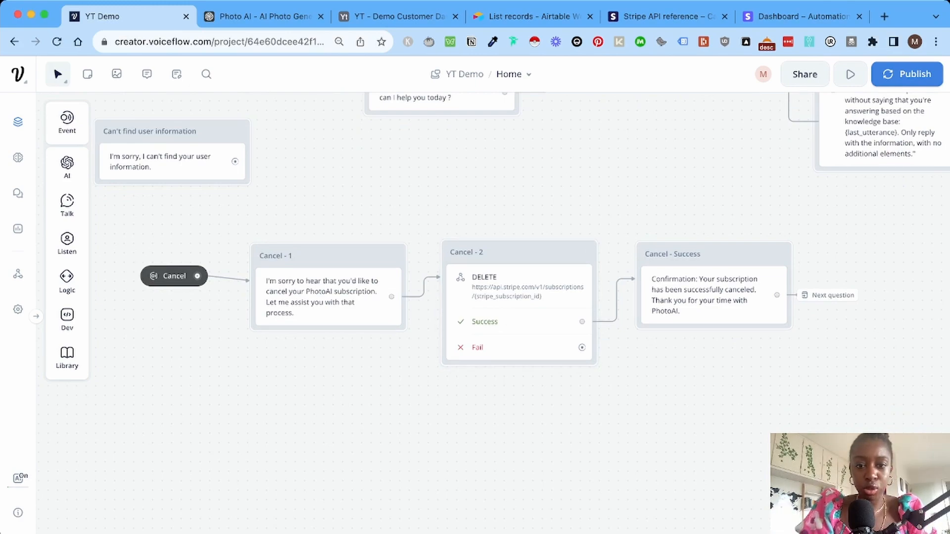
{"action": "scroll", "coordinate": [490, 292], "scroll_direction": "right", "scroll_amount": 2}
{"action": "scroll", "coordinate": [490, 292], "scroll_direction": "down", "scroll_amount": 1}
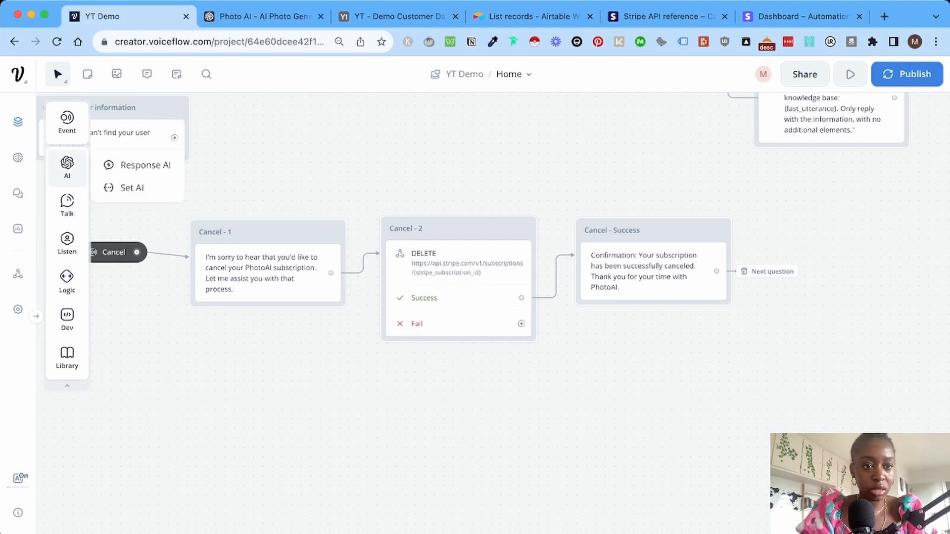
Add the apology text block below Cancel - 2, link its Fail path to it, and title it 'Cancel - Fail'.
{"action": "mouse_move", "coordinate": [67, 203]}
{"action": "left_click_drag", "start_coordinate": [126, 203], "coordinate": [643, 363]}
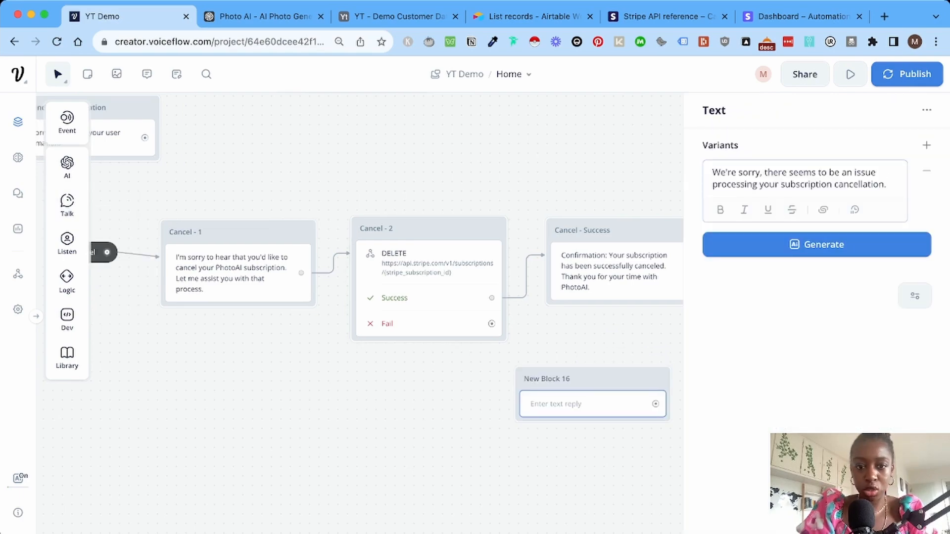
{"action": "left_click_drag", "start_coordinate": [492, 324], "coordinate": [593, 388]}
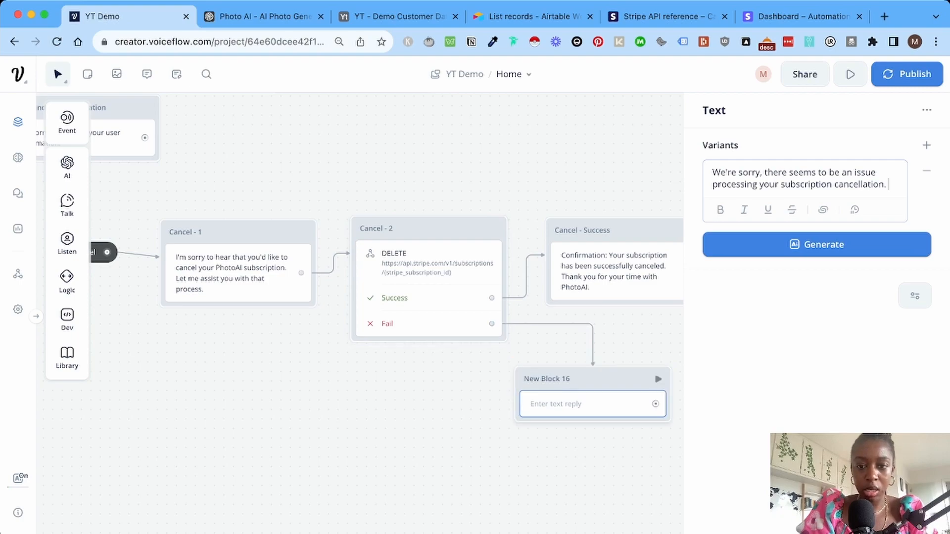
{"action": "double_click", "coordinate": [565, 378]}
{"action": "triple_click", "coordinate": [565, 378]}
{"action": "type", "text": "Cancel"}
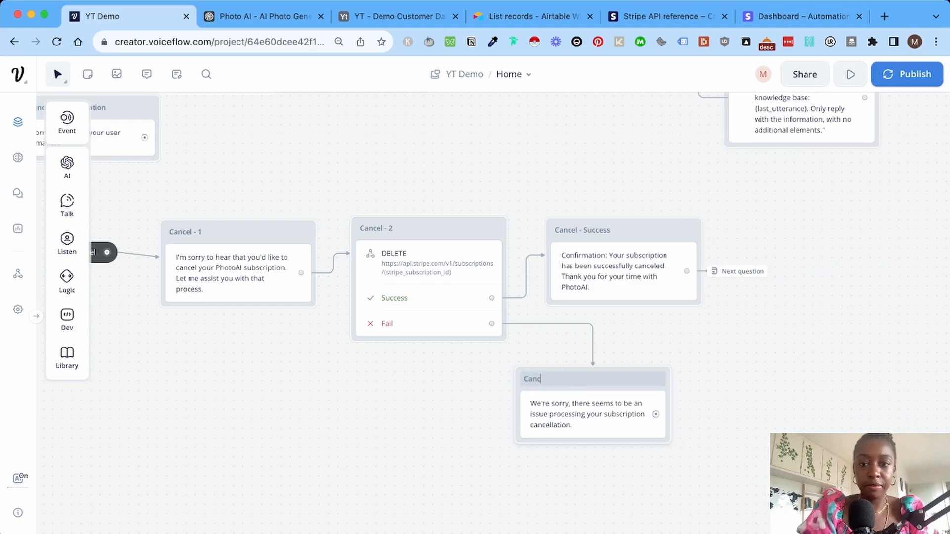
{"action": "type", "text": " - Fail"}
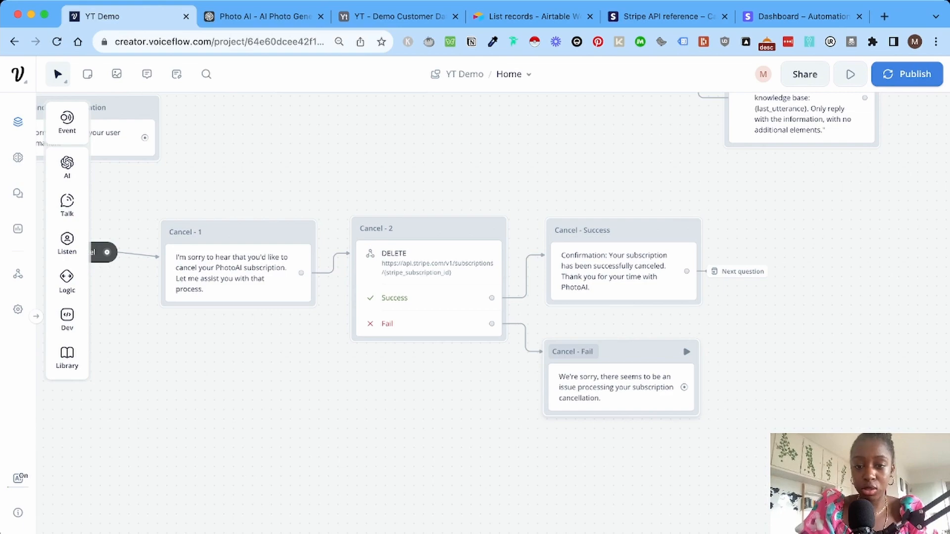
{"action": "scroll", "coordinate": [475, 311], "scroll_direction": "left", "scroll_amount": 2}
{"action": "scroll", "coordinate": [475, 312], "scroll_direction": "down", "scroll_amount": 1}
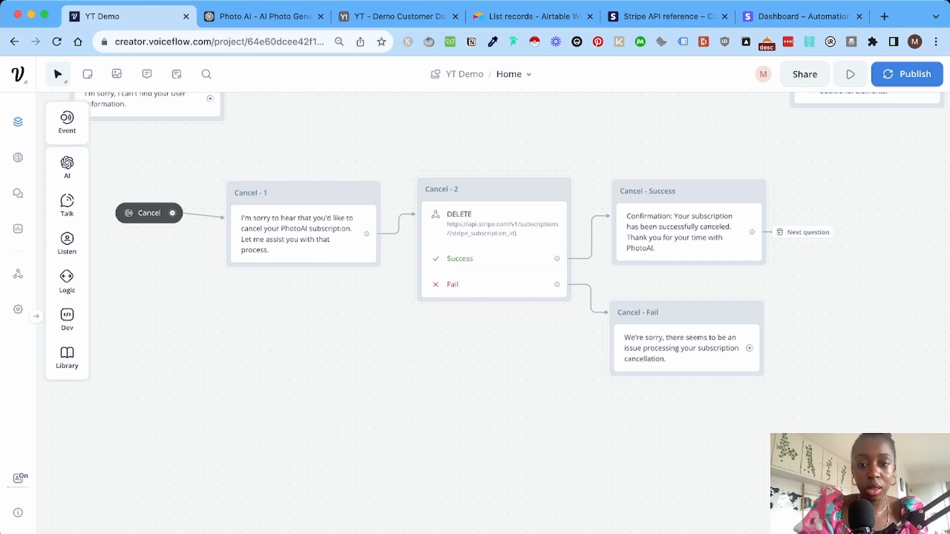
Add a text block replying that a team member will email shortly, titled 'Email - Team'.
{"action": "mouse_move", "coordinate": [67, 206]}
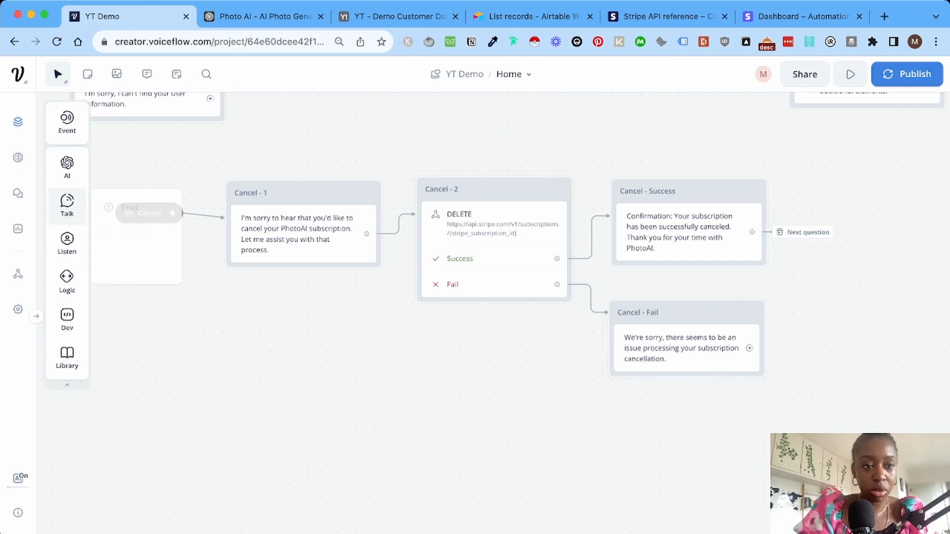
{"action": "left_click_drag", "start_coordinate": [129, 203], "coordinate": [297, 435]}
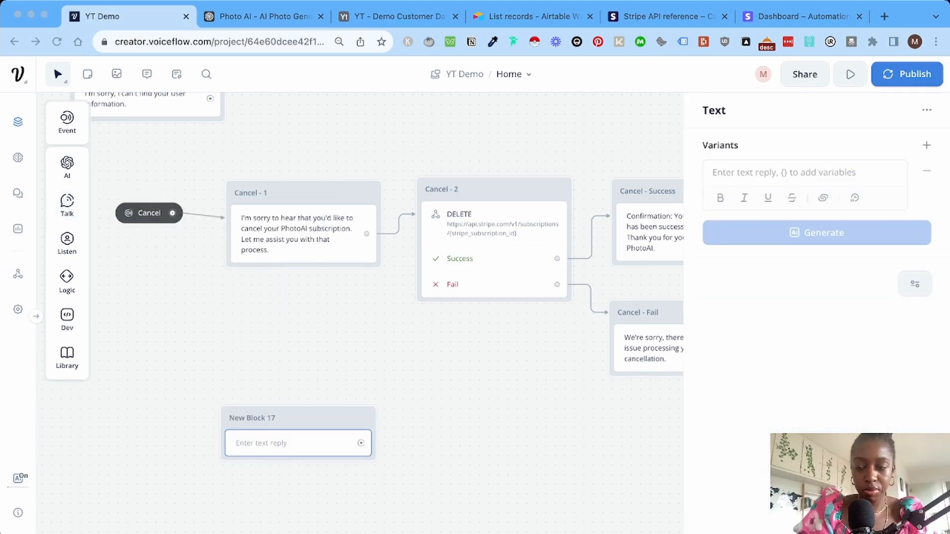
{"action": "key", "text": "super+Tab"}
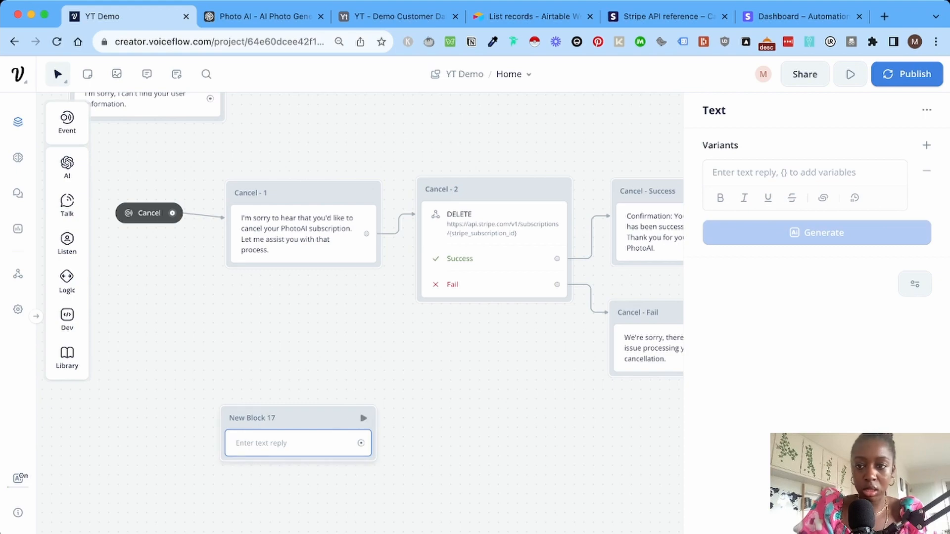
{"action": "left_click", "coordinate": [774, 174]}
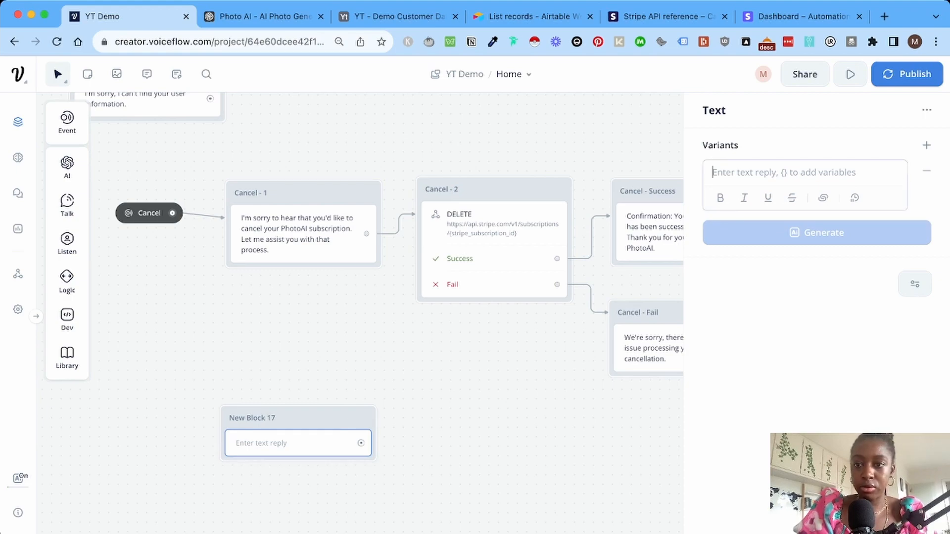
{"action": "type", "text": "One of our team members will be in touch by email shortly to solve this, thank you for your patience."}
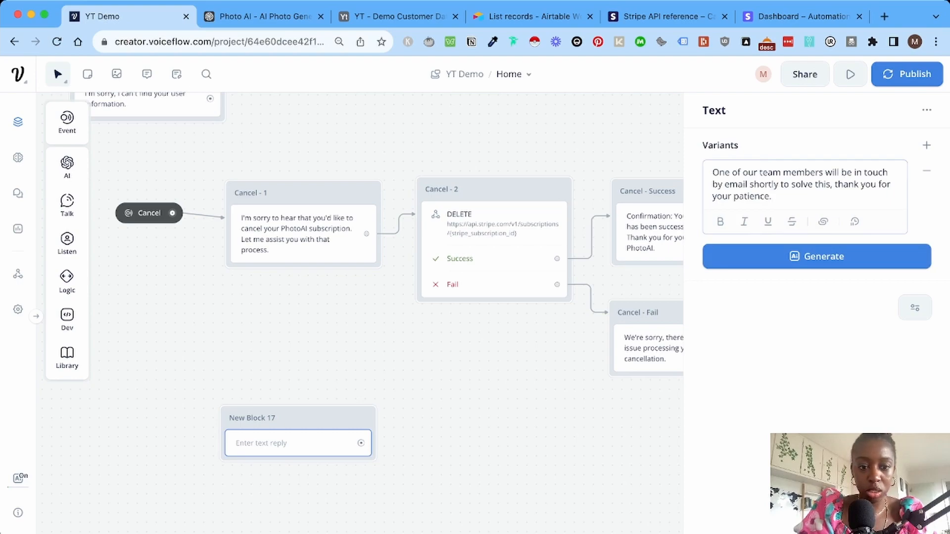
{"action": "left_click", "coordinate": [252, 418]}
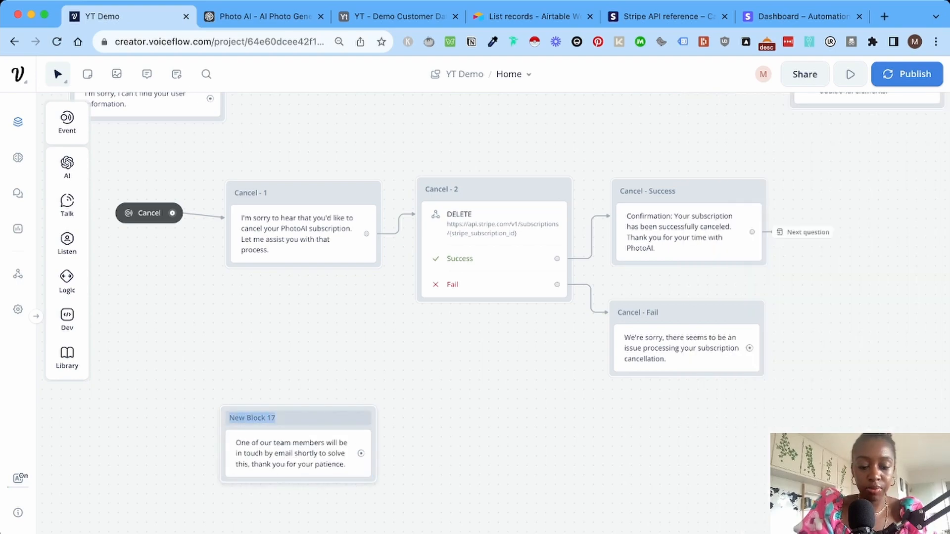
{"action": "type", "text": "Customer s"}
{"action": "key", "text": "BackSpace"}
{"action": "key", "text": "BackSpace"}
{"action": "key", "text": "BackSpace"}
{"action": "key", "text": "BackSpace"}
{"action": "key", "text": "BackSpace"}
{"action": "key", "text": "BackSpace"}
{"action": "key", "text": "BackSpace"}
{"action": "key", "text": "BackSpace"}
{"action": "key", "text": "BackSpace"}
{"action": "key", "text": "BackSpace"}
{"action": "type", "text": "Email - Team"}
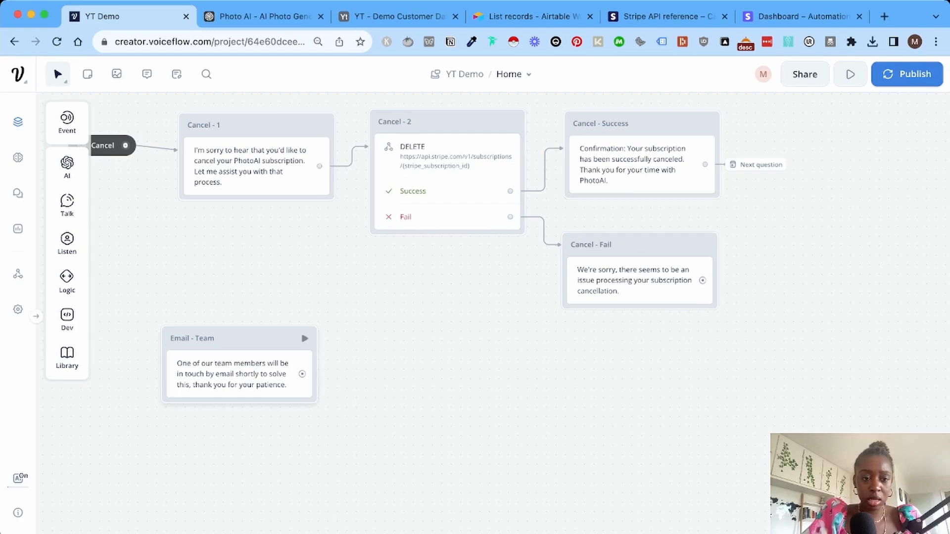
{"action": "left_click_drag", "start_coordinate": [240, 374], "coordinate": [656, 329]}
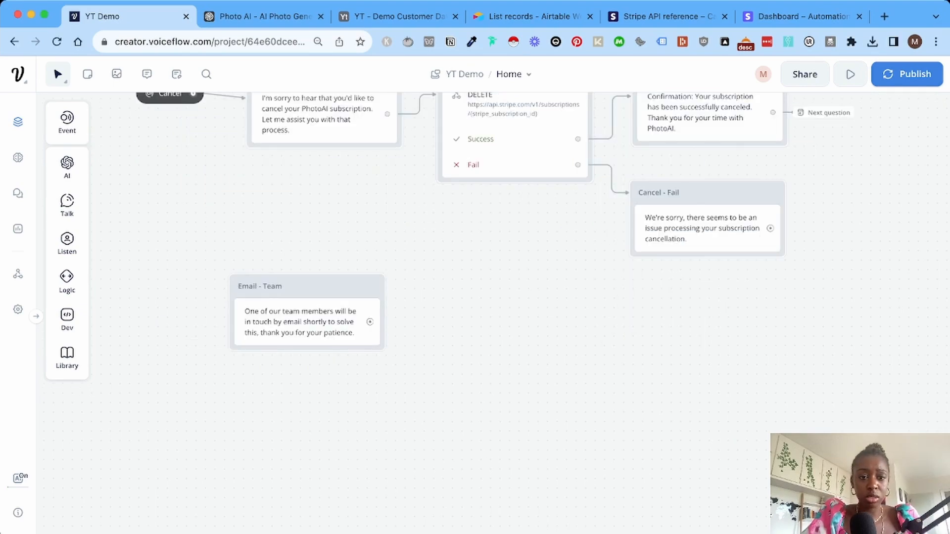
Add a Go to Block step after Cancel - Fail that jumps to Email - Team.
{"action": "scroll", "coordinate": [307, 307], "scroll_direction": "down", "scroll_amount": 1}
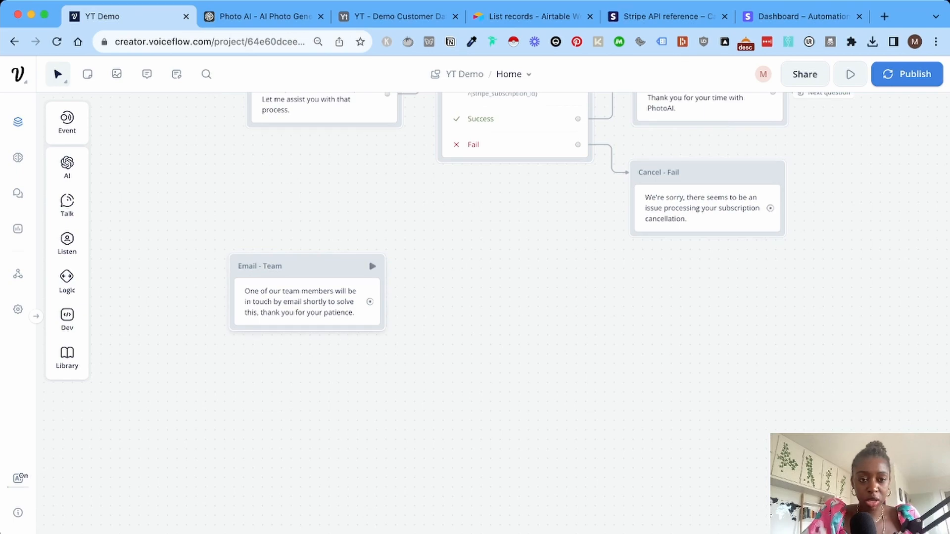
{"action": "scroll", "coordinate": [446, 296], "scroll_direction": "up", "scroll_amount": 3}
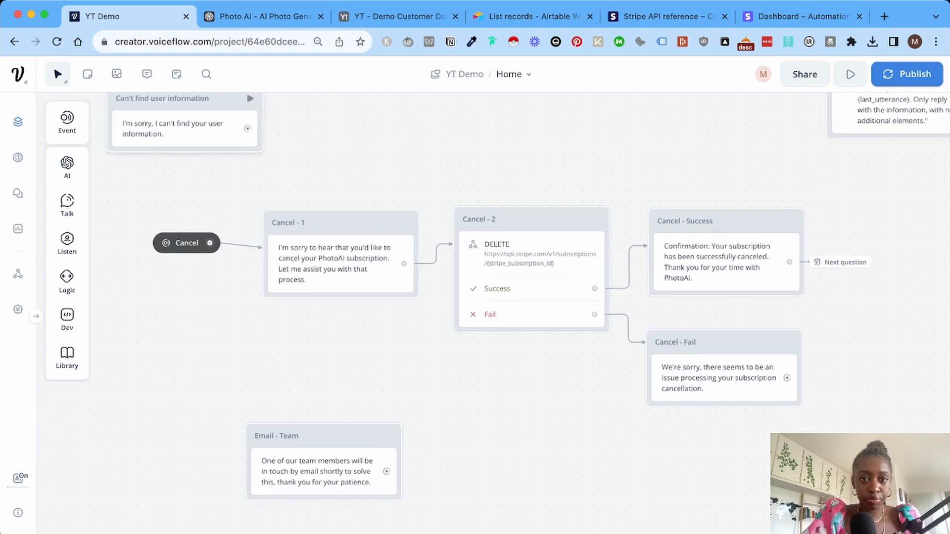
{"action": "scroll", "coordinate": [475, 297], "scroll_direction": "up", "scroll_amount": 5}
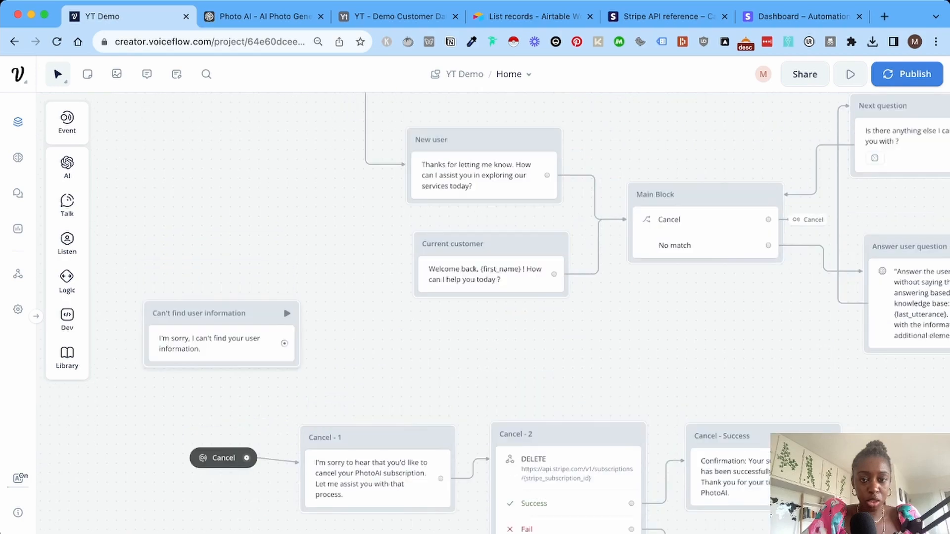
{"action": "scroll", "coordinate": [475, 297], "scroll_direction": "up", "scroll_amount": 3}
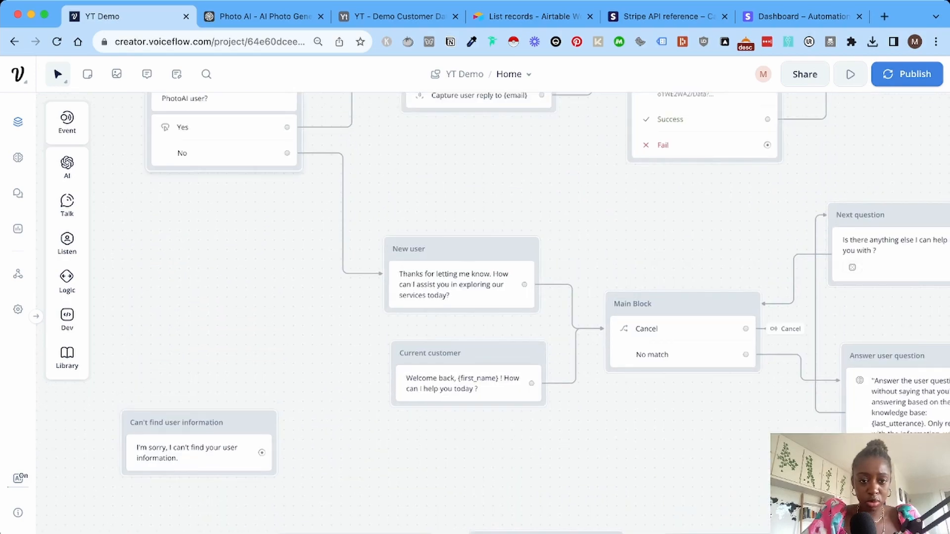
{"action": "scroll", "coordinate": [475, 297], "scroll_direction": "down", "scroll_amount": 8}
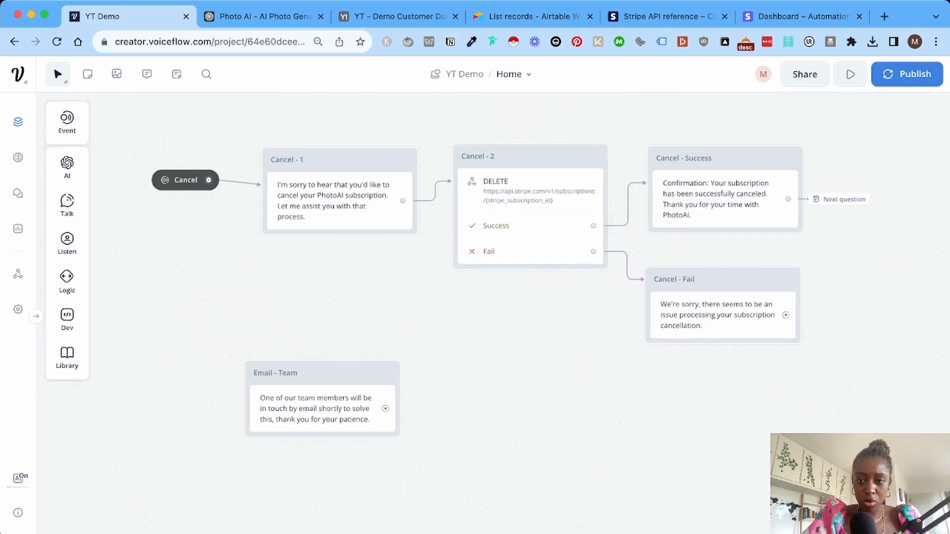
{"action": "left_click_drag", "start_coordinate": [786, 315], "coordinate": [850, 316]}
{"action": "mouse_move", "coordinate": [898, 466]}
{"action": "scroll", "coordinate": [891, 470], "scroll_direction": "right", "scroll_amount": 2}
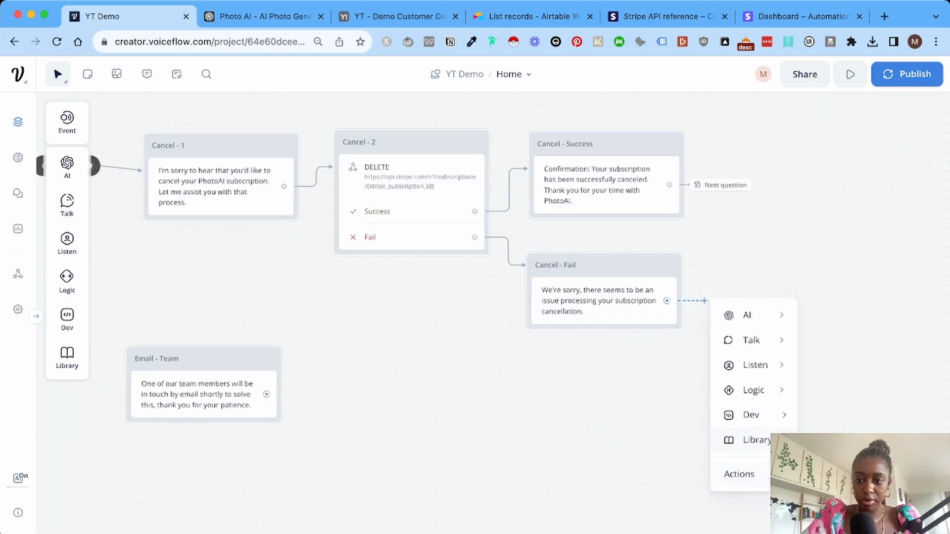
{"action": "mouse_move", "coordinate": [779, 474]}
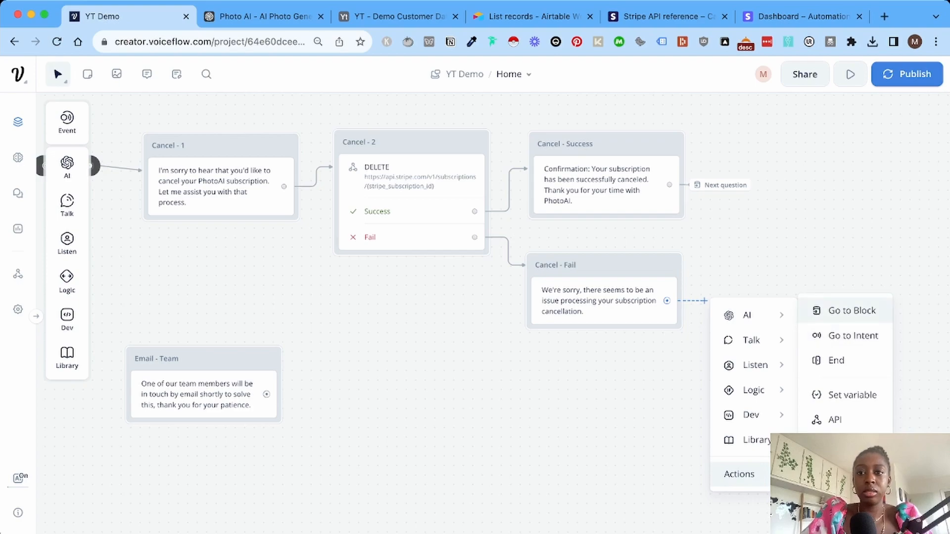
{"action": "left_click", "coordinate": [851, 310]}
{"action": "scroll", "coordinate": [360, 313], "scroll_direction": "right", "scroll_amount": 1}
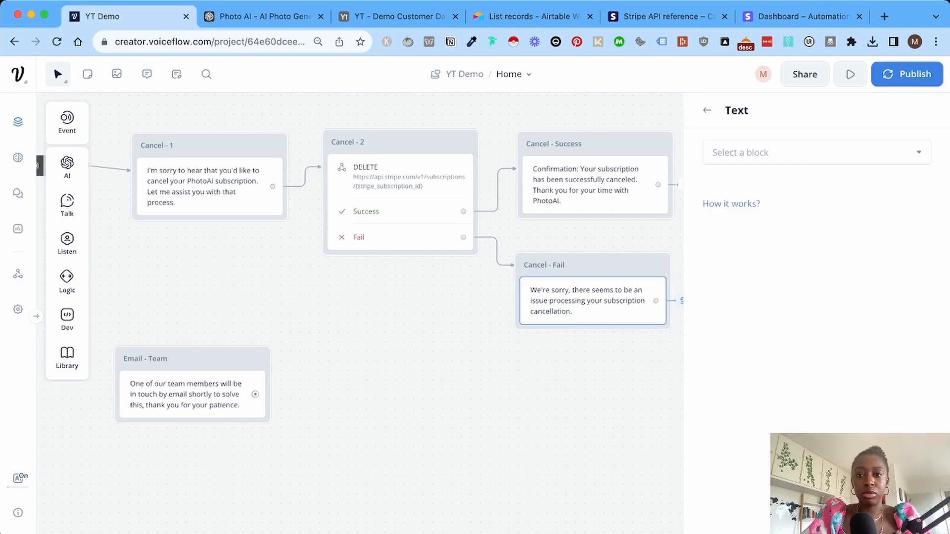
{"action": "left_click", "coordinate": [816, 153]}
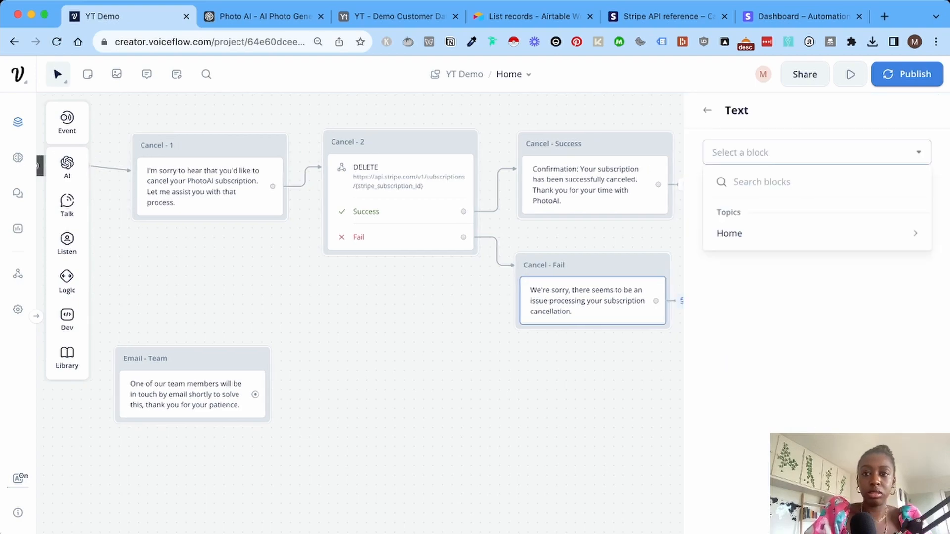
{"action": "type", "text": "Email "}
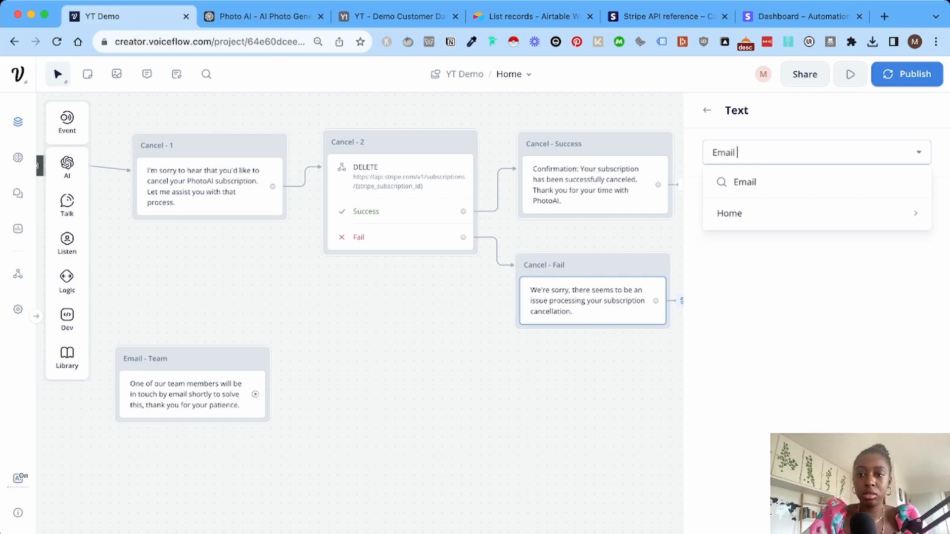
{"action": "type", "text": "-tea"}
{"action": "mouse_move", "coordinate": [791, 213]}
{"action": "left_click", "coordinate": [658, 213]}
{"action": "scroll", "coordinate": [359, 277], "scroll_direction": "left", "scroll_amount": 3}
{"action": "scroll", "coordinate": [360, 277], "scroll_direction": "up", "scroll_amount": 2}
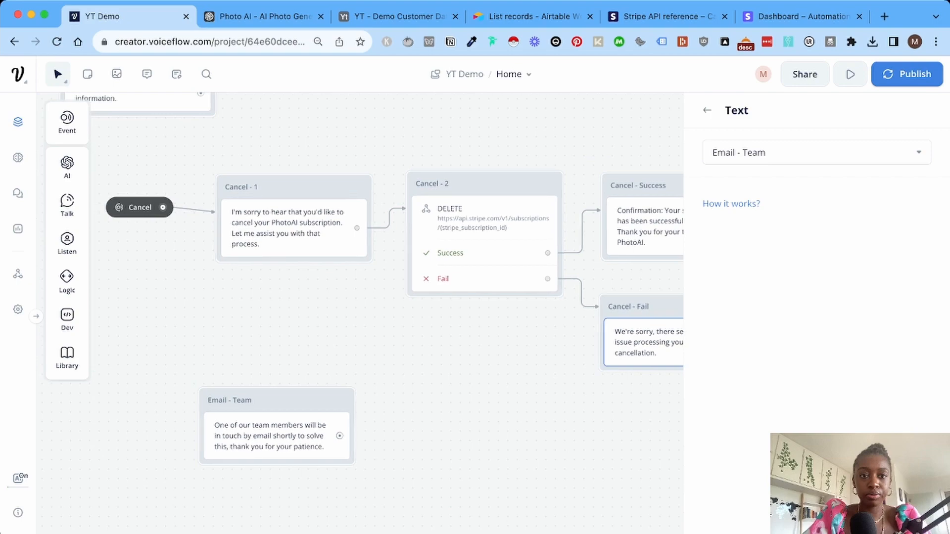
Make the Can't find user information block also jump to Email - Team.
{"action": "left_click", "coordinate": [288, 145]}
{"action": "mouse_move", "coordinate": [378, 320]}
{"action": "left_click", "coordinate": [477, 326]}
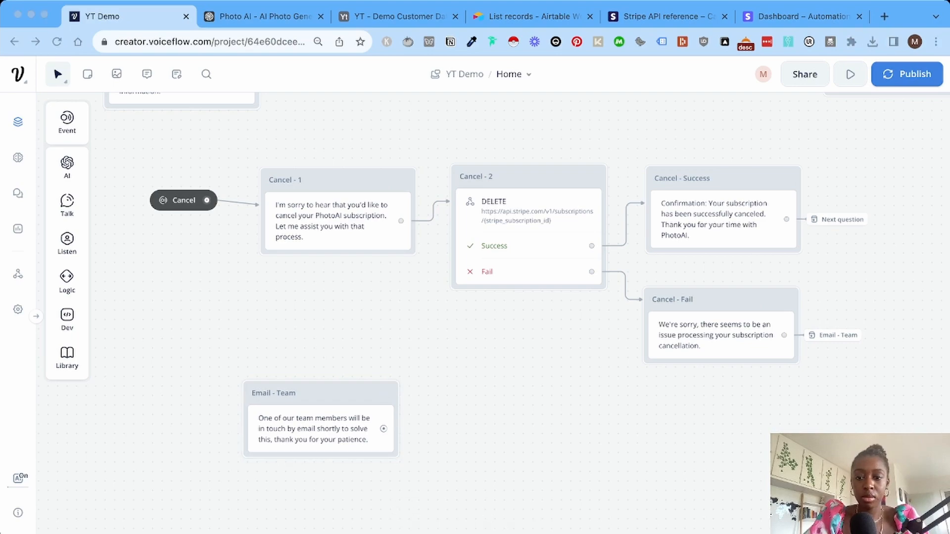
Load the Make scenarios page in a new browser tab.
{"action": "left_click", "coordinate": [883, 17]}
{"action": "key", "text": "super+v"}
{"action": "key", "text": "Return"}
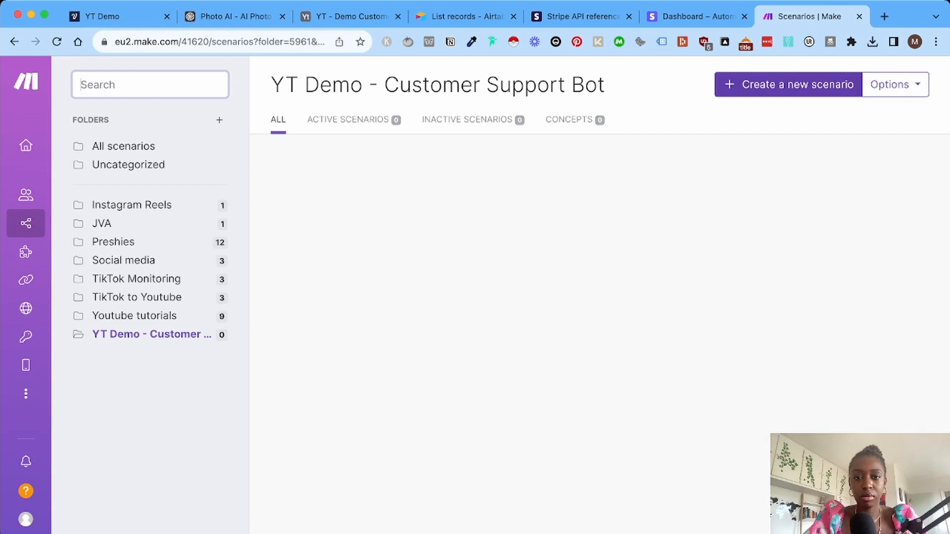
Create a new Make scenario starting with a Webhooks Custom webhook trigger.
{"action": "left_click", "coordinate": [791, 85]}
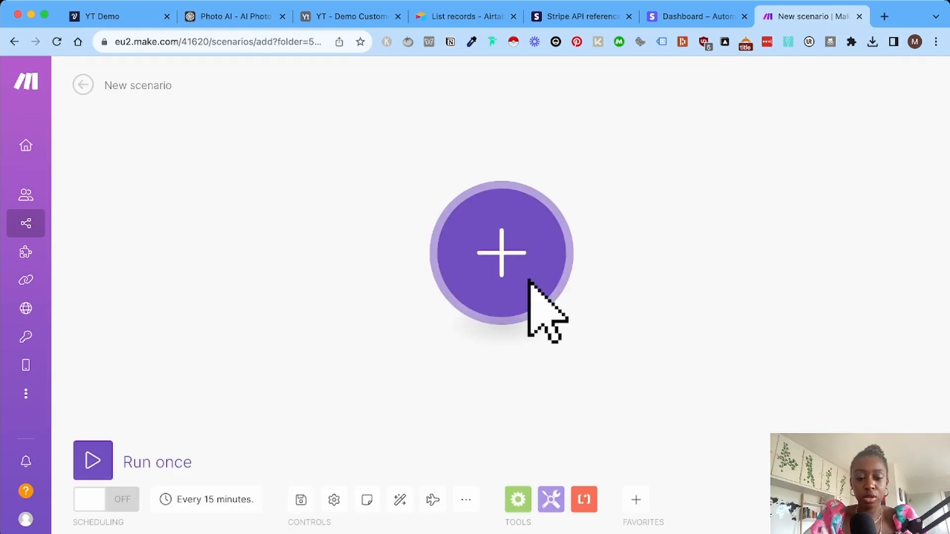
{"action": "left_click", "coordinate": [528, 281]}
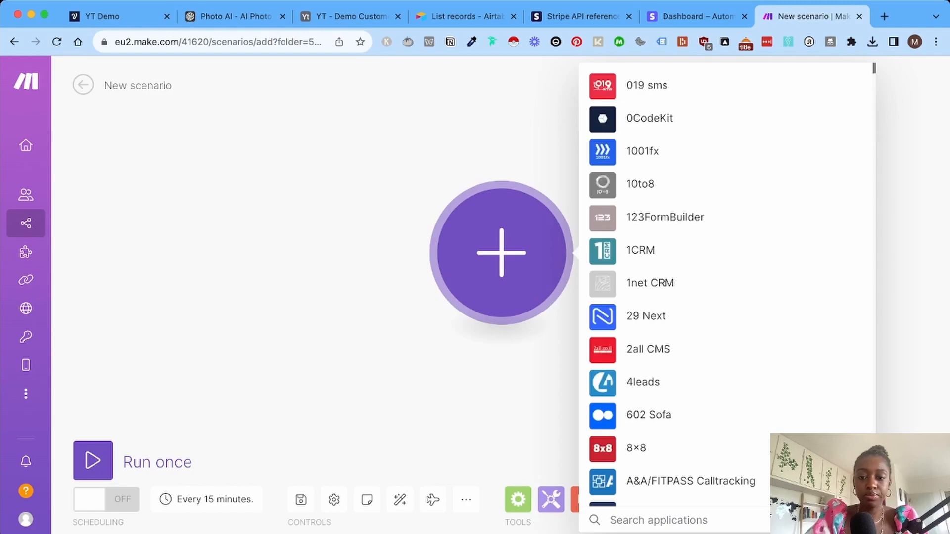
{"action": "type", "text": "webhook"}
{"action": "left_click", "coordinate": [651, 85]}
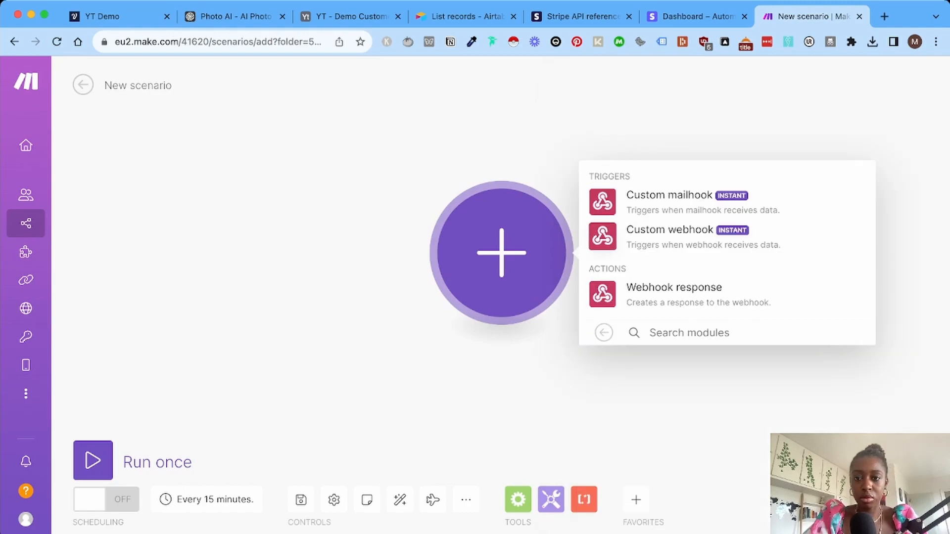
{"action": "left_click", "coordinate": [669, 232]}
{"action": "left_click", "coordinate": [691, 249]}
Name the webhook 'YT Demo - Customer support bot', save it, and select its URL.
{"action": "triple_click", "coordinate": [441, 195]}
{"action": "type", "text": "YT Demo - Customer support bot"}
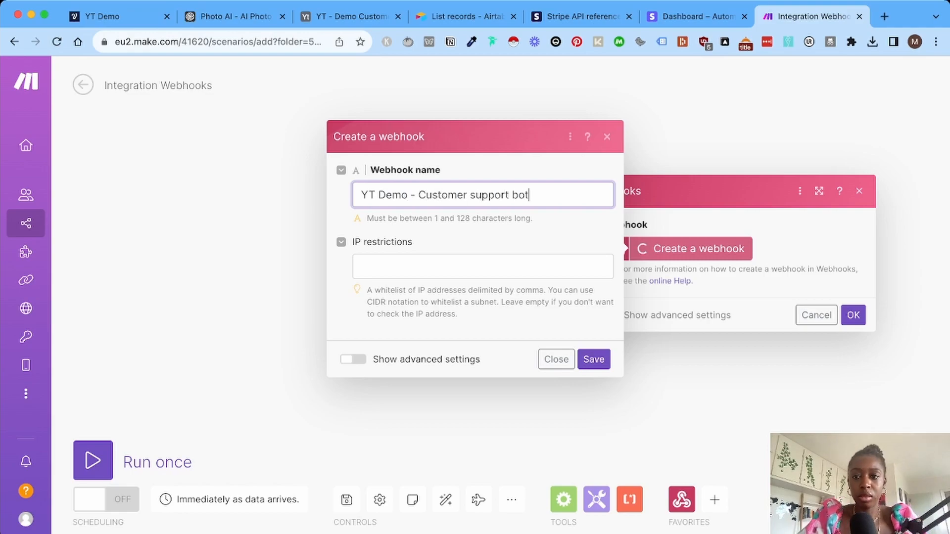
{"action": "left_click", "coordinate": [593, 359]}
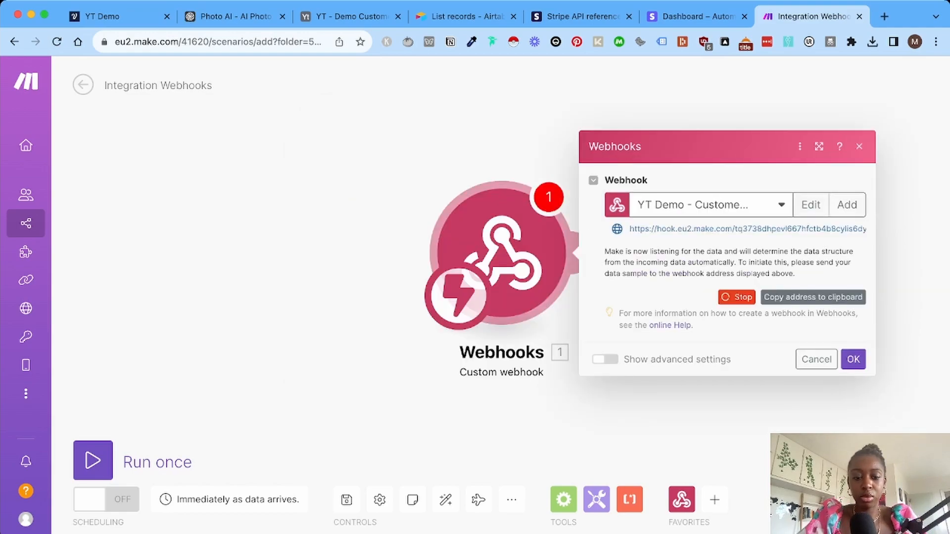
{"action": "left_click_drag", "start_coordinate": [866, 229], "coordinate": [629, 228]}
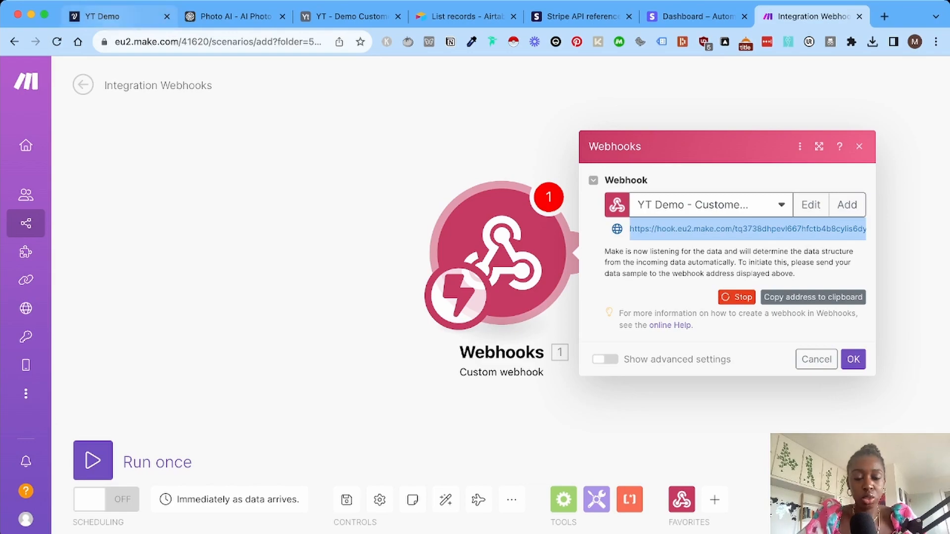
{"action": "left_click", "coordinate": [101, 17]}
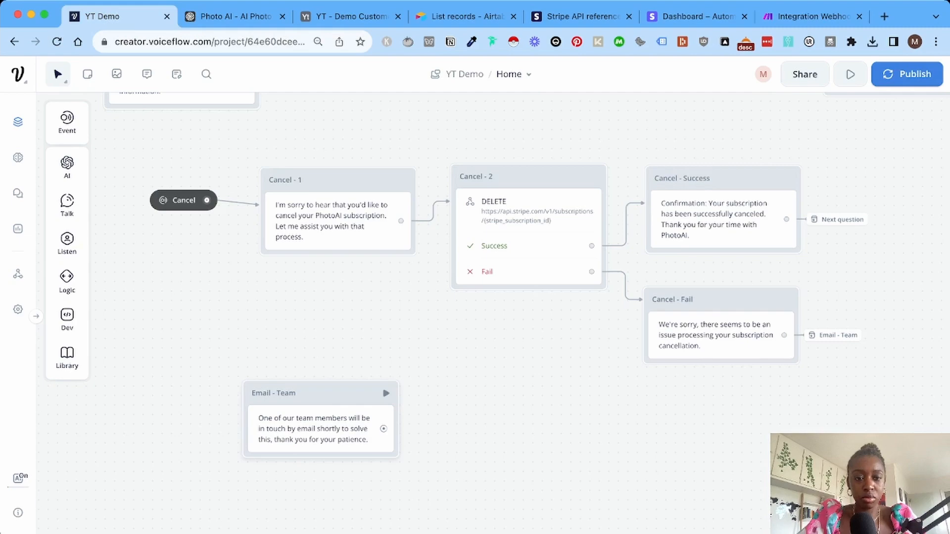
Add an API step beside Email - Team that POSTs to the pasted Make webhook URL.
{"action": "mouse_move", "coordinate": [67, 319]}
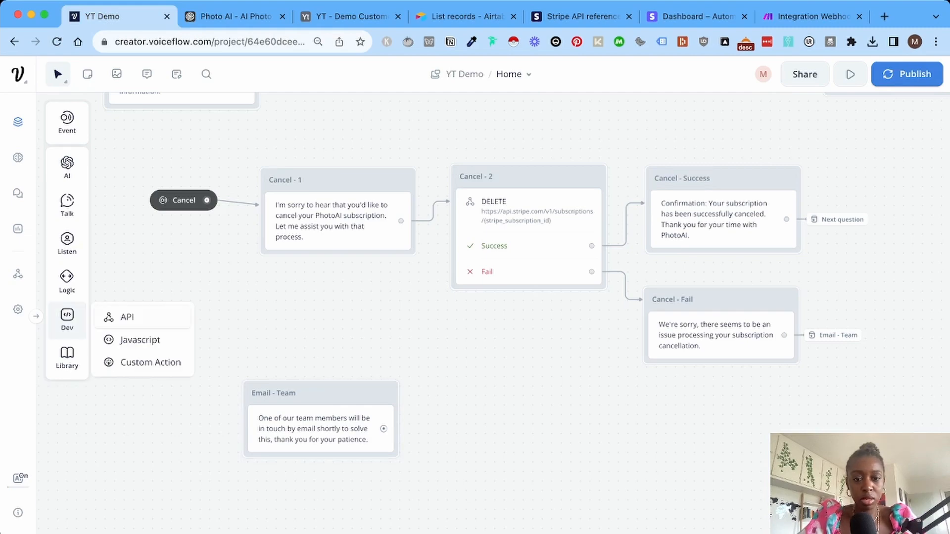
{"action": "left_click_drag", "start_coordinate": [123, 317], "coordinate": [457, 433]}
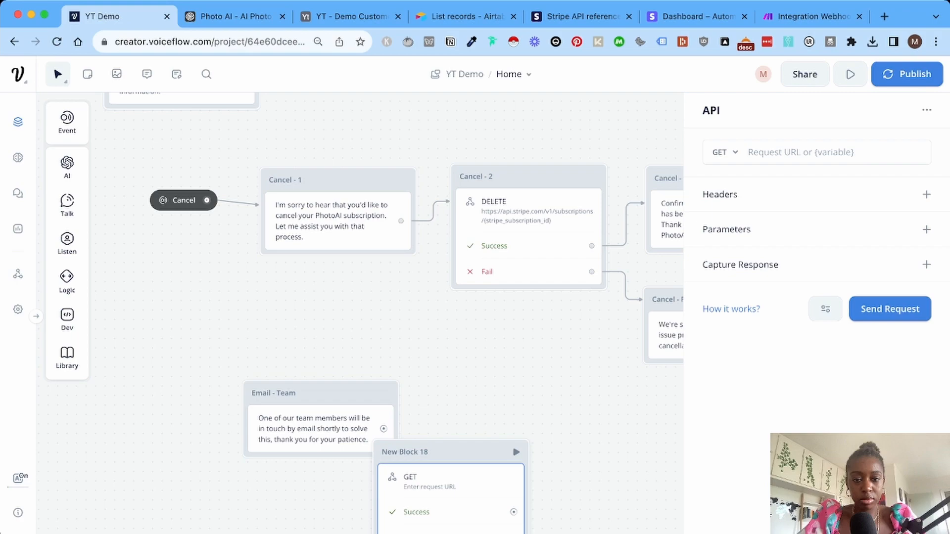
{"action": "left_click_drag", "start_coordinate": [455, 452], "coordinate": [516, 375]}
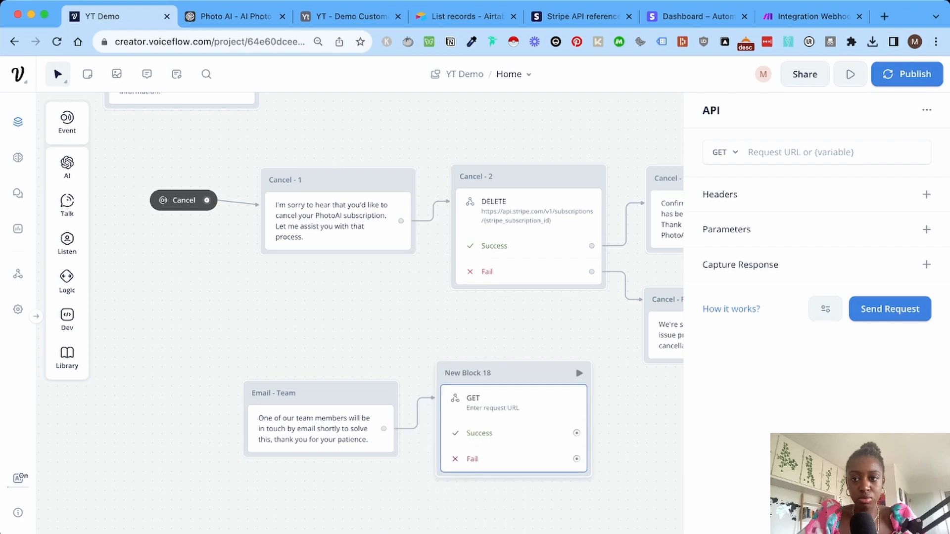
{"action": "left_click", "coordinate": [725, 152]}
{"action": "left_click", "coordinate": [723, 205]}
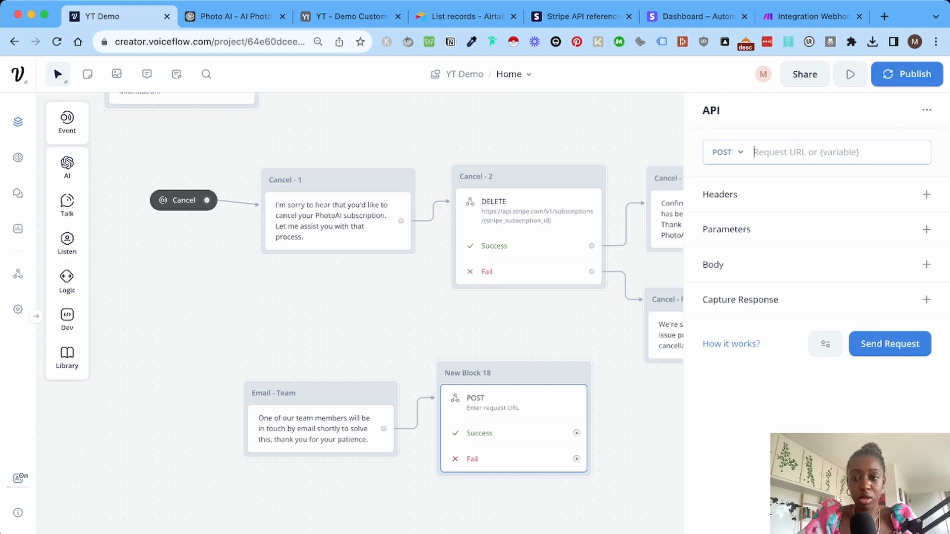
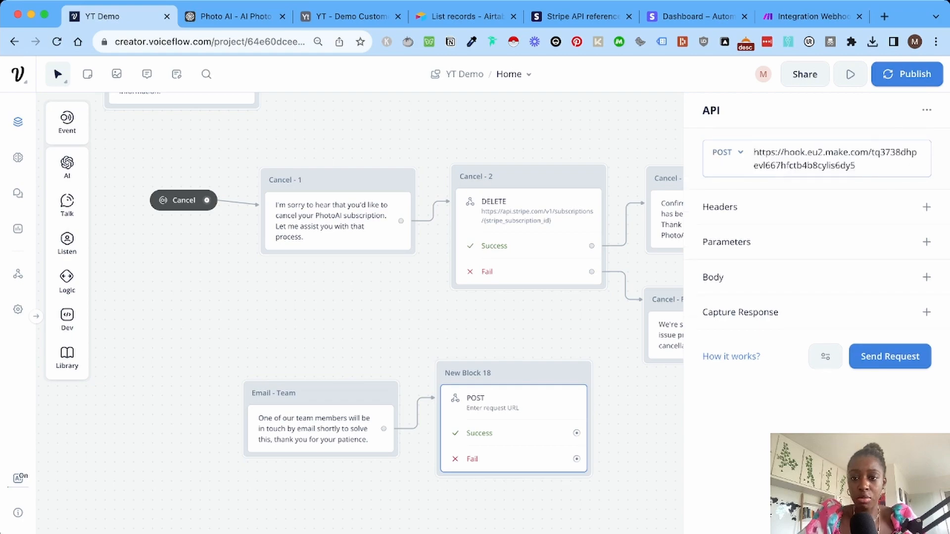
Give the request body a form-data field customer_email with the value {email}.
{"action": "left_click", "coordinate": [926, 277]}
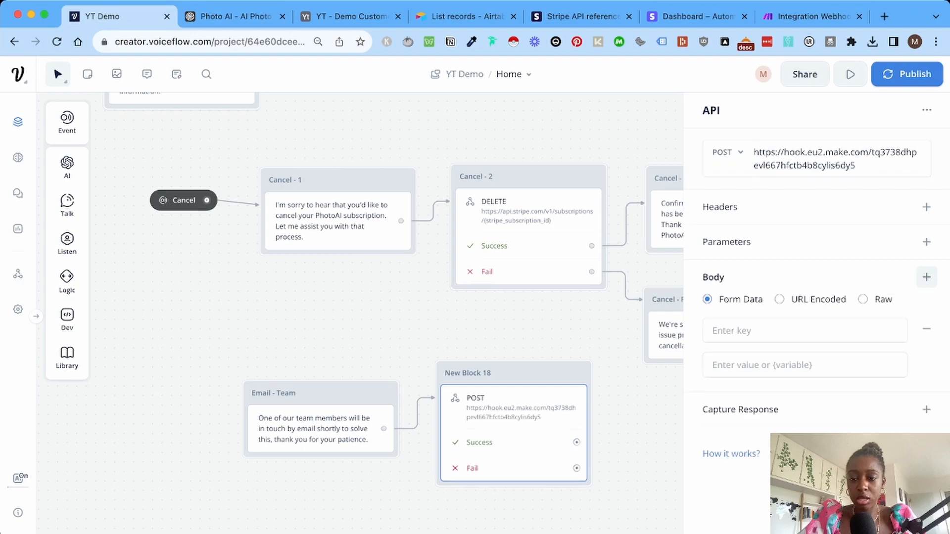
{"action": "left_click", "coordinate": [805, 330]}
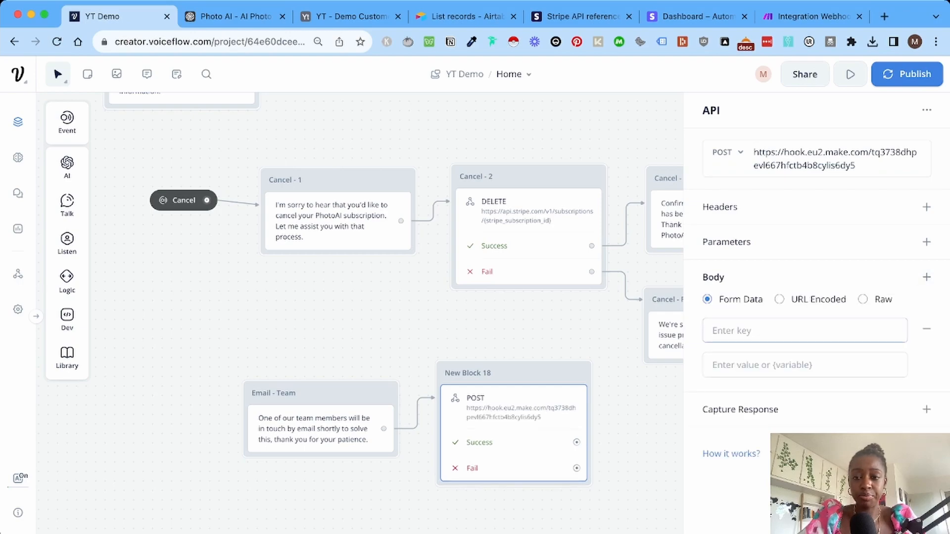
{"action": "type", "text": "customer_email"}
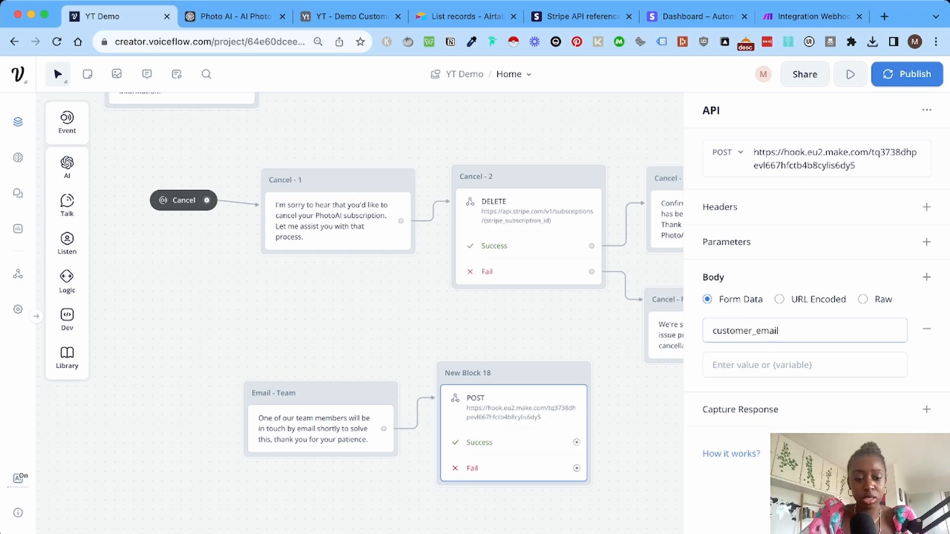
{"action": "key", "text": "Tab"}
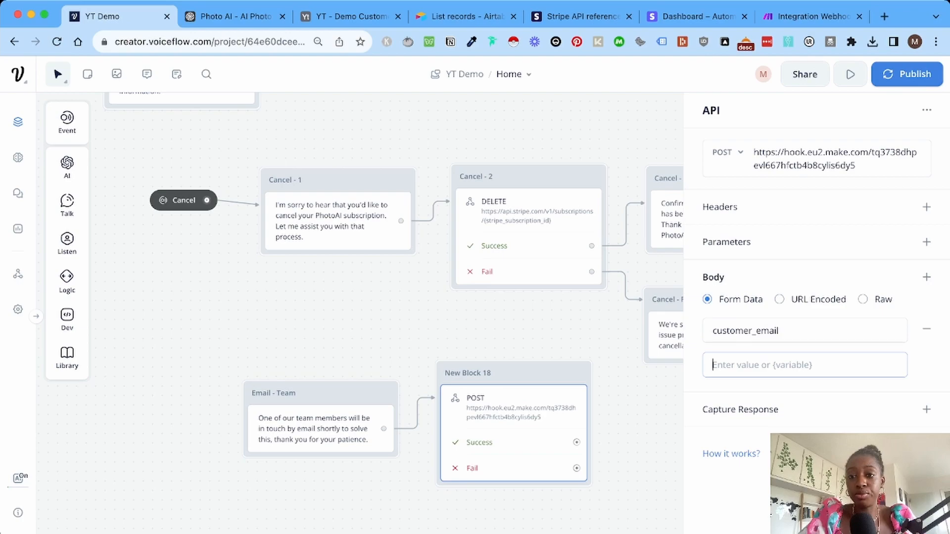
{"action": "key", "text": "super+5"}
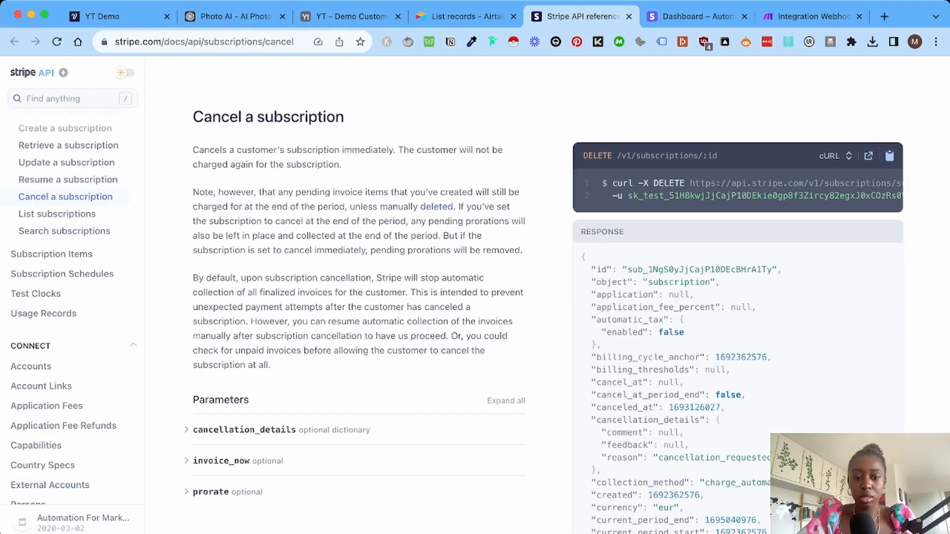
{"action": "key", "text": "super+1"}
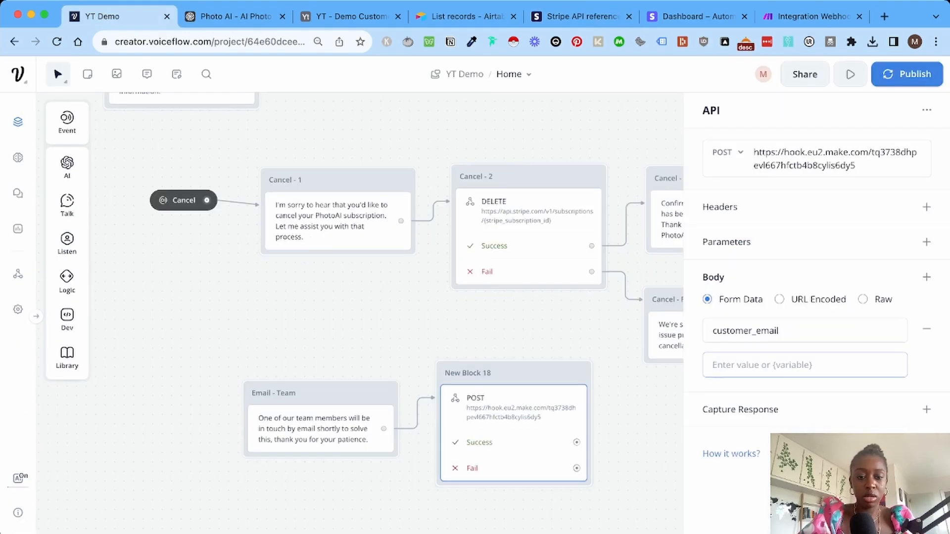
{"action": "type", "text": "{{"}
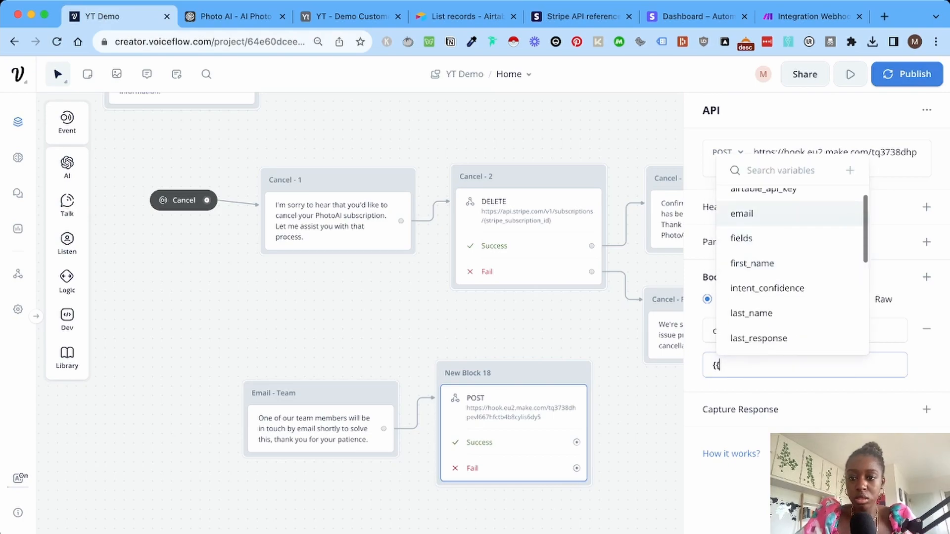
{"action": "left_click", "coordinate": [742, 213]}
{"action": "left_click", "coordinate": [717, 365]}
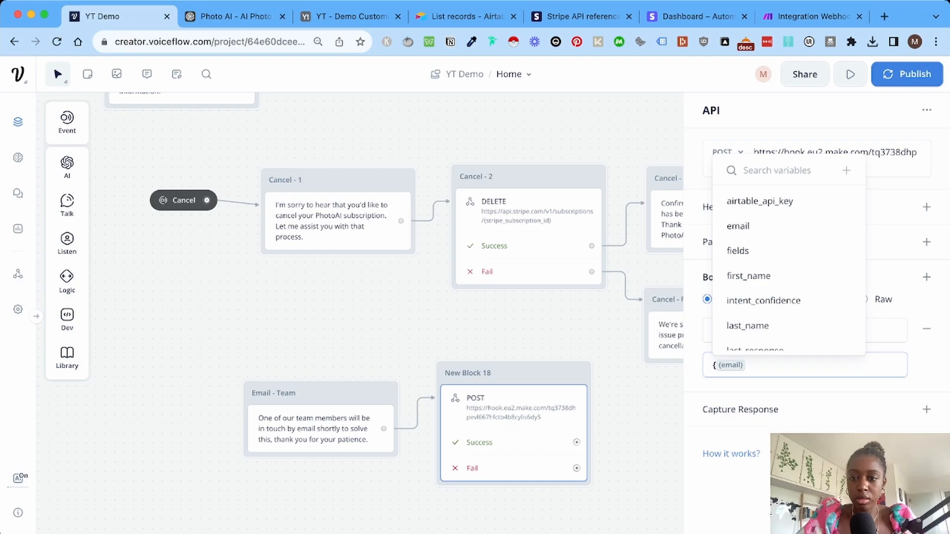
{"action": "type", "text": "email"}
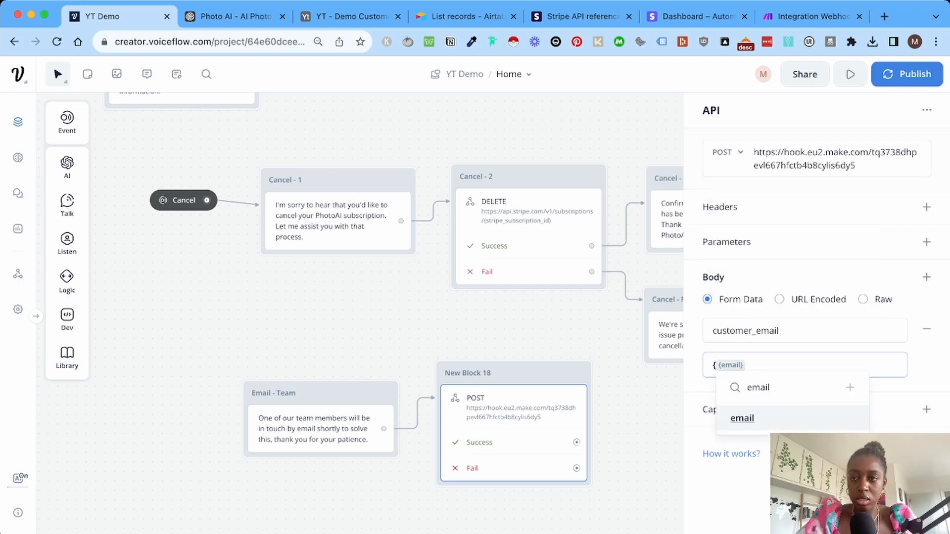
{"action": "left_click", "coordinate": [716, 365]}
{"action": "key", "text": "BackSpace"}
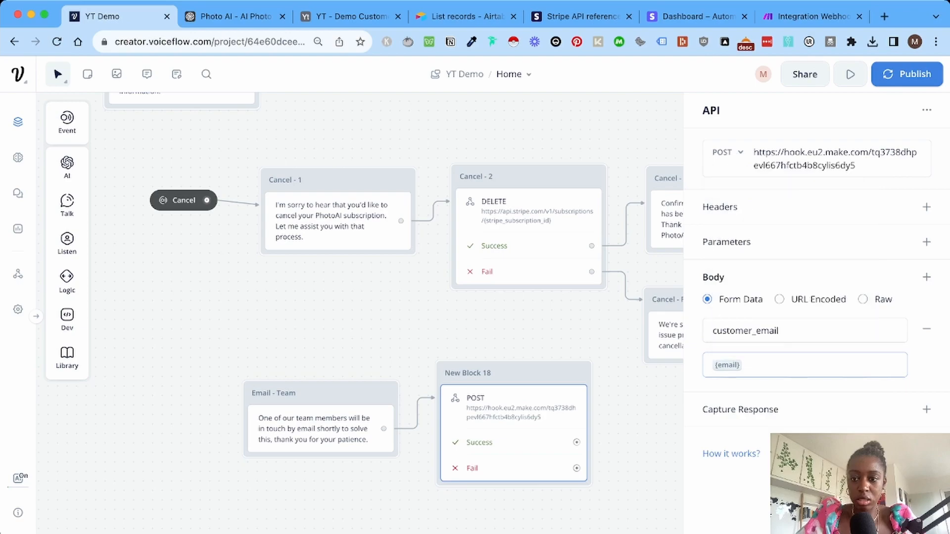
Confirm the webhook settings in Make, then start a test run of the POST request.
{"action": "key", "text": "ctrl+shift+Tab"}
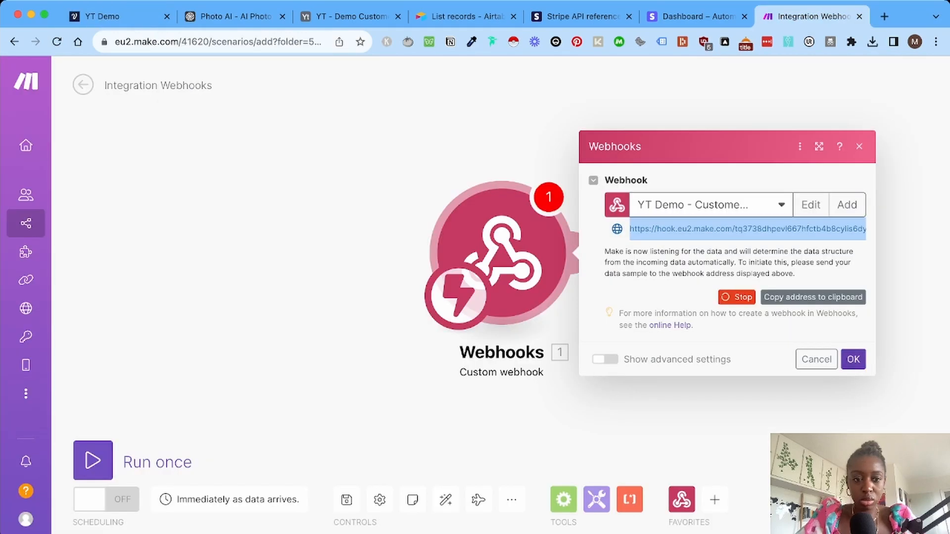
{"action": "left_click", "coordinate": [852, 359]}
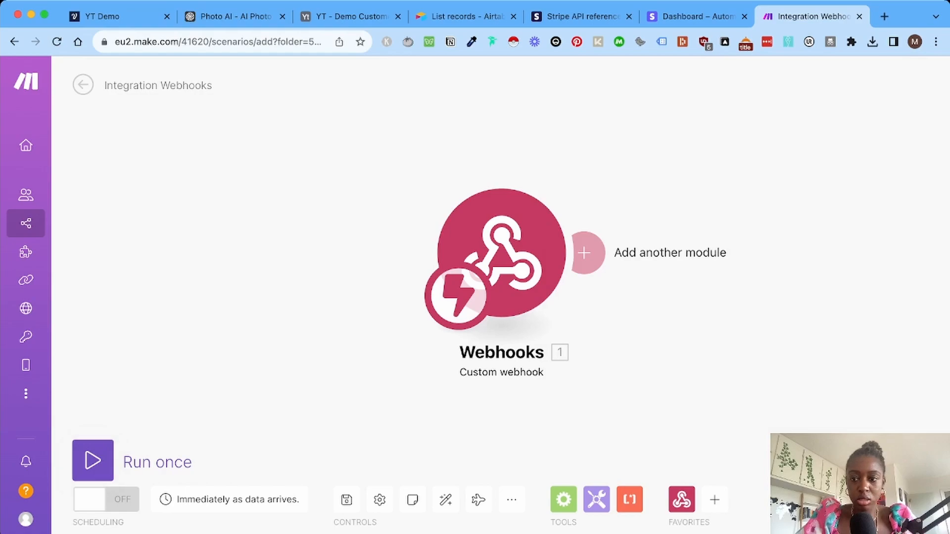
{"action": "left_click", "coordinate": [103, 17]}
{"action": "left_click", "coordinate": [889, 511]}
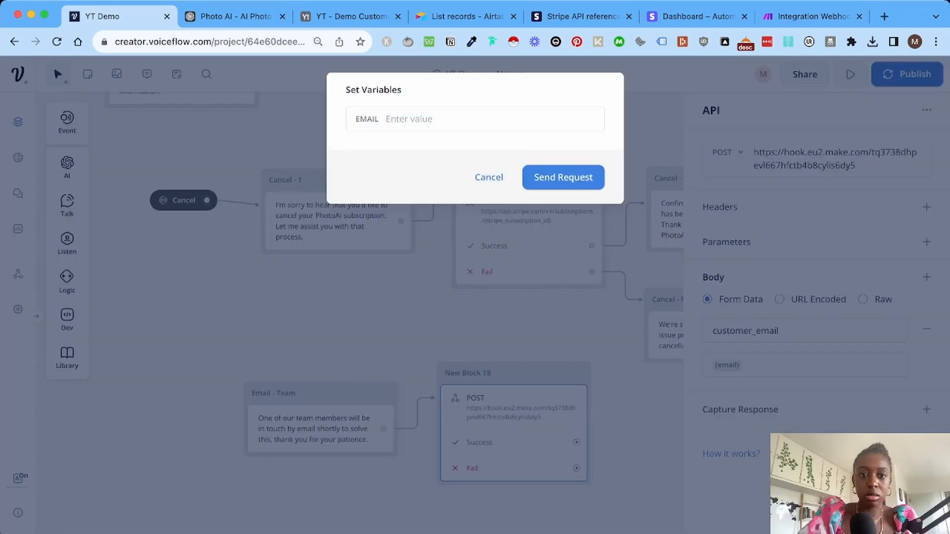
{"action": "type", "text": "emai"}
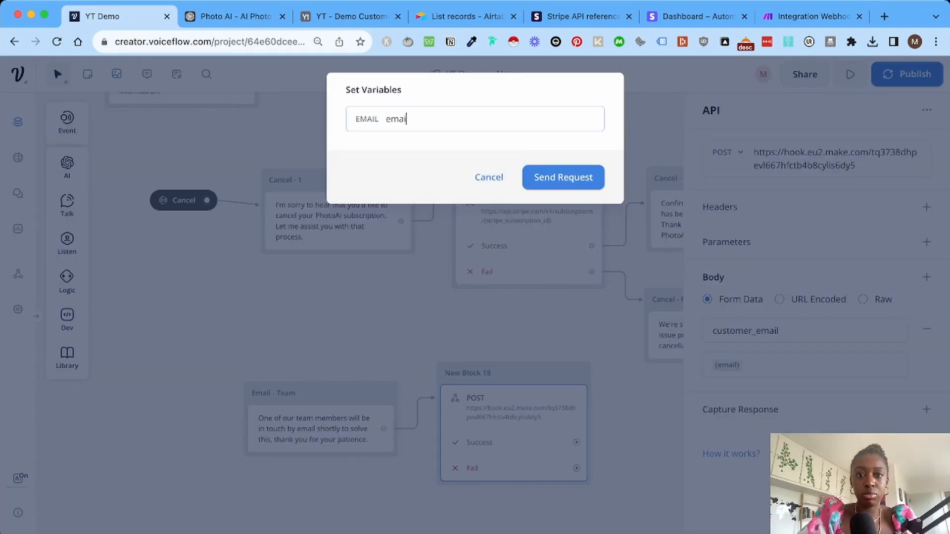
{"action": "type", "text": "l@example.com"}
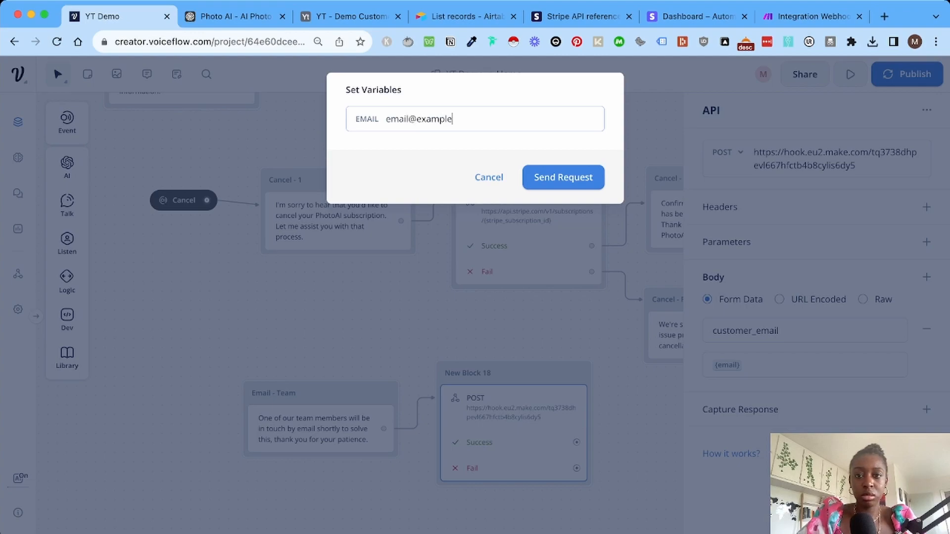
{"action": "key", "text": "Return"}
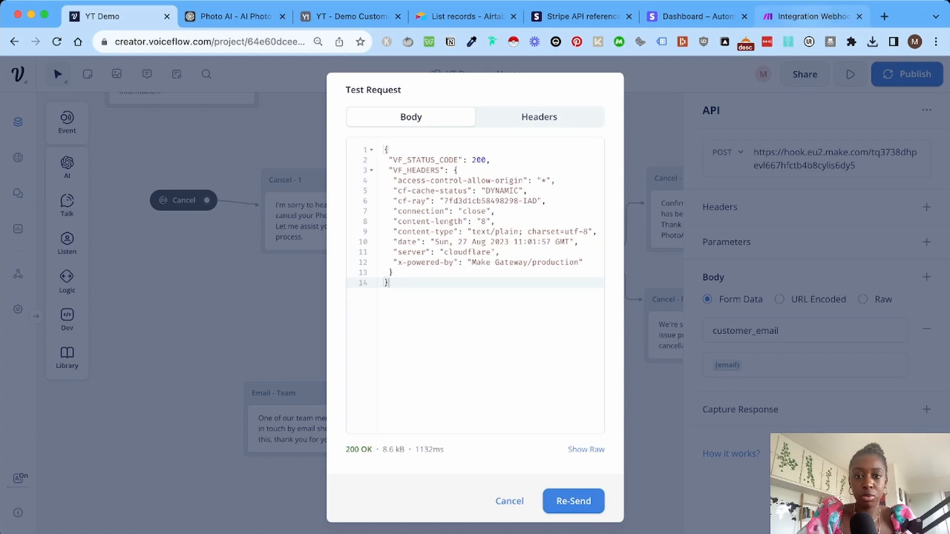
{"action": "left_click", "coordinate": [812, 17]}
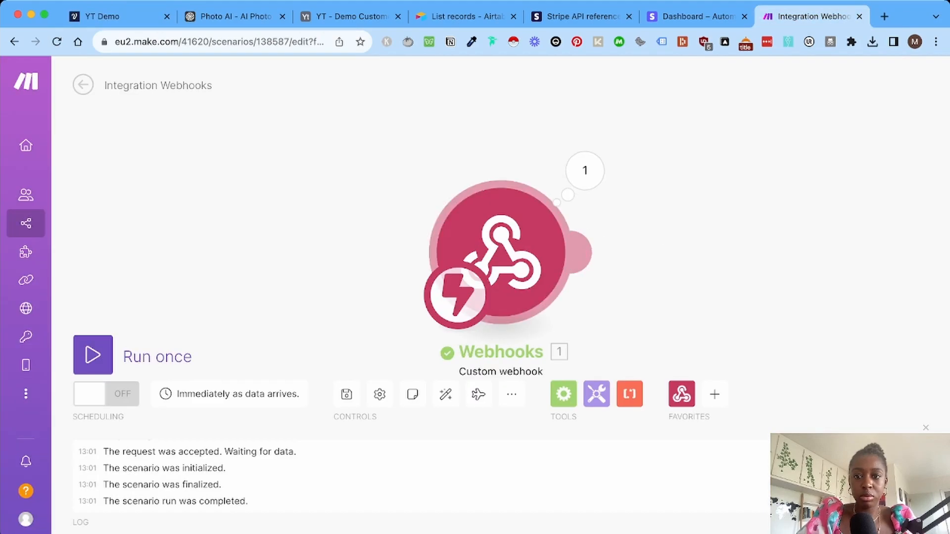
Add an Email 'send an email' module after the webhook in Make.
{"action": "left_click", "coordinate": [517, 171]}
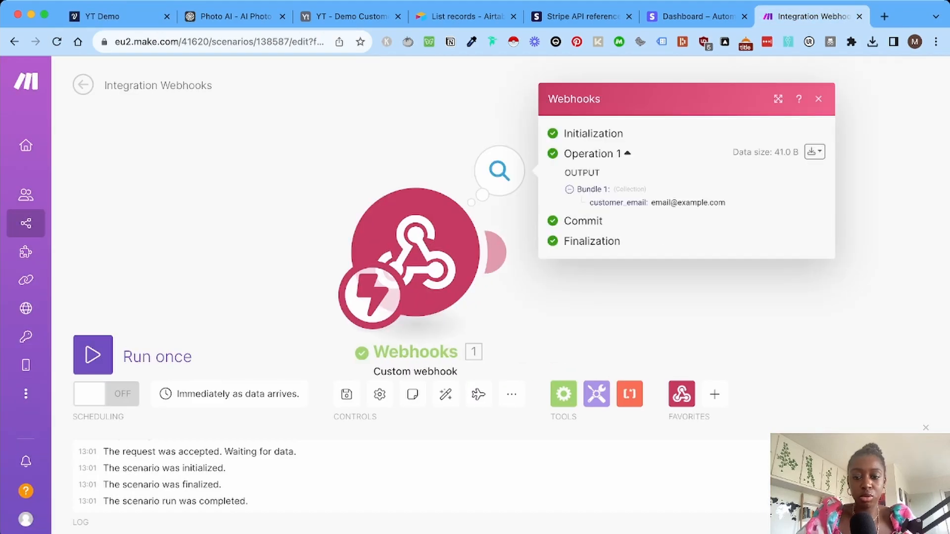
{"action": "left_click", "coordinate": [495, 252]}
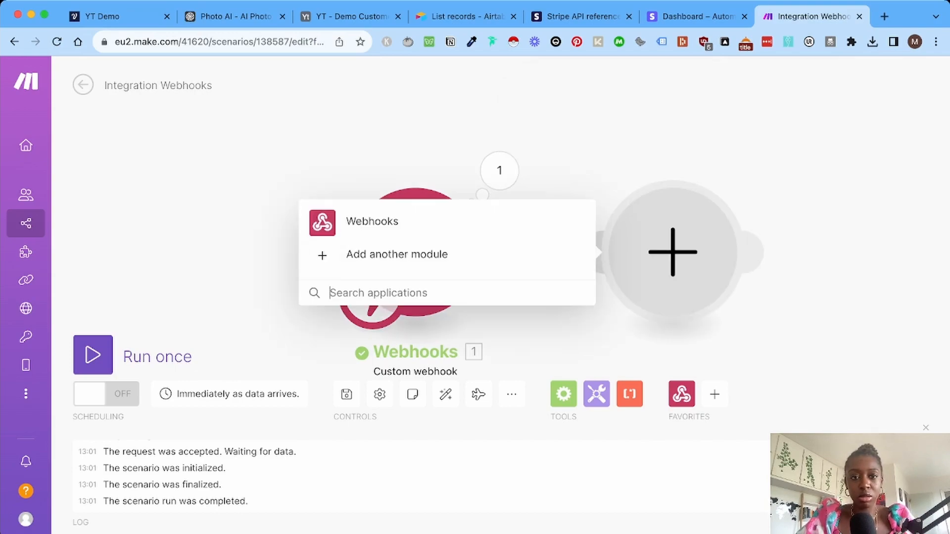
{"action": "type", "text": "email"}
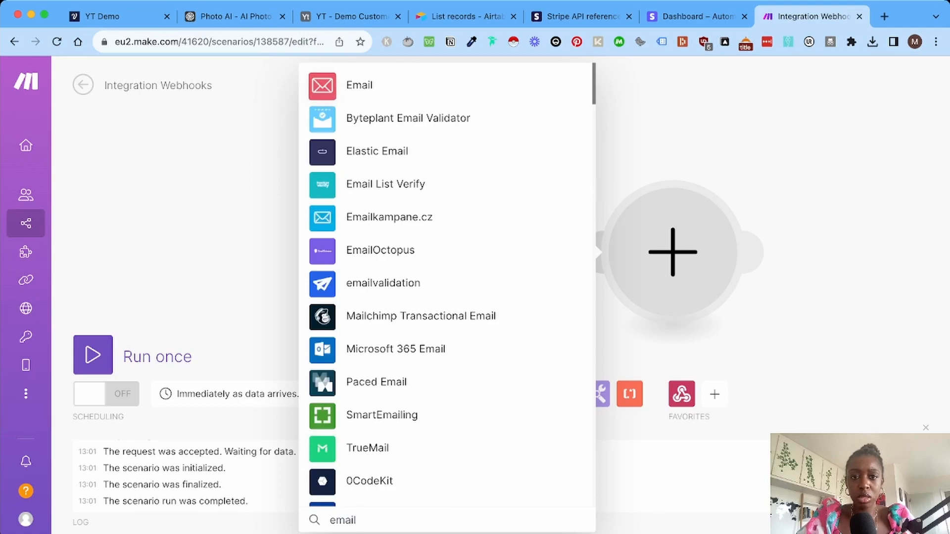
{"action": "left_click", "coordinate": [359, 86]}
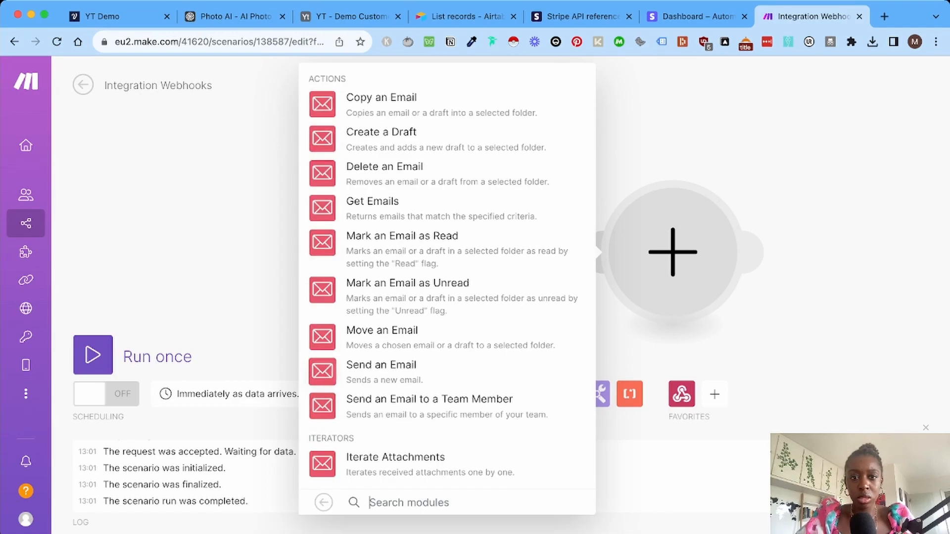
{"action": "left_click", "coordinate": [322, 372]}
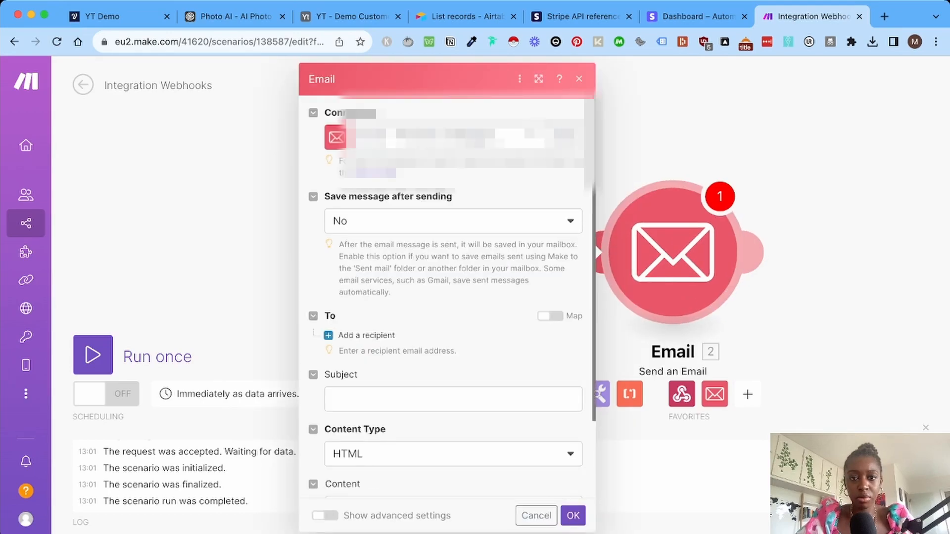
Add the support recipient's email address and the subject 'New customer support request'.
{"action": "scroll", "coordinate": [361, 241], "scroll_direction": "down", "scroll_amount": 3}
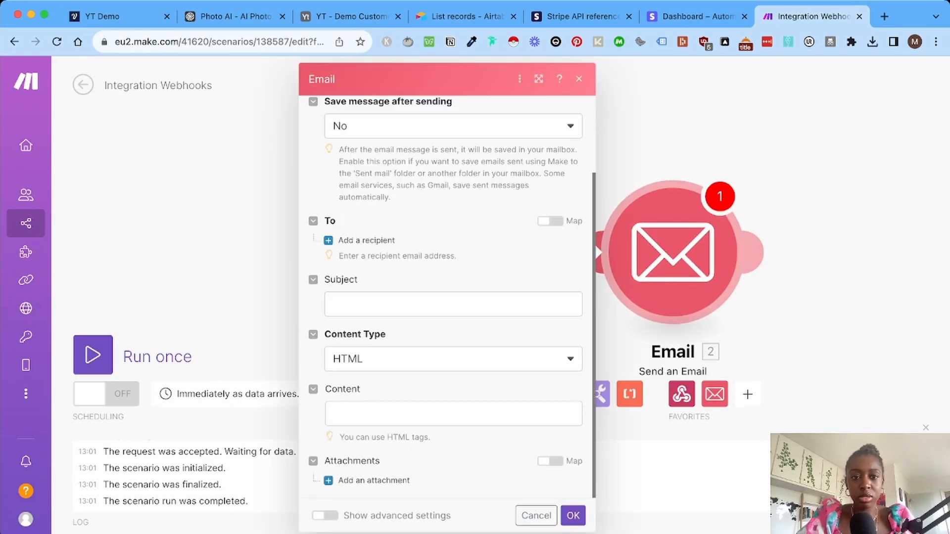
{"action": "left_click", "coordinate": [361, 240]}
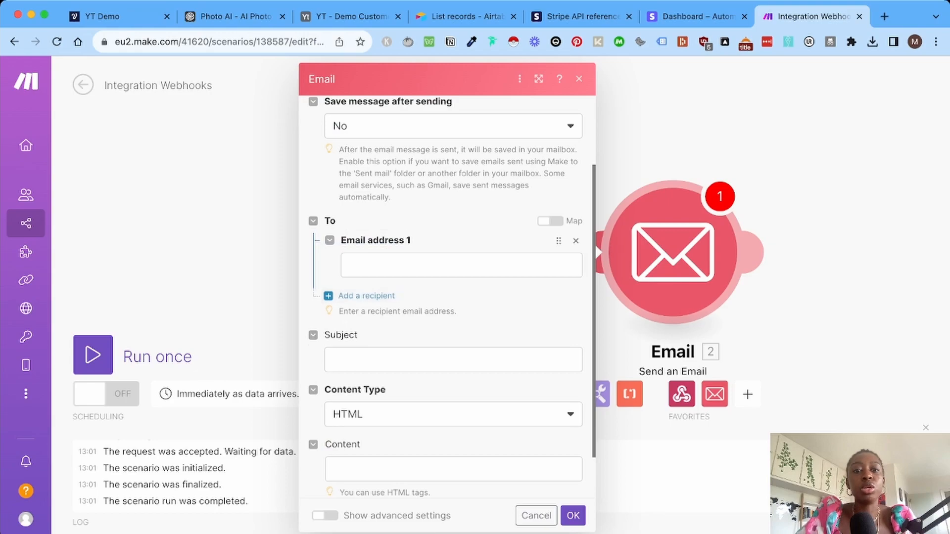
{"action": "left_click", "coordinate": [376, 265]}
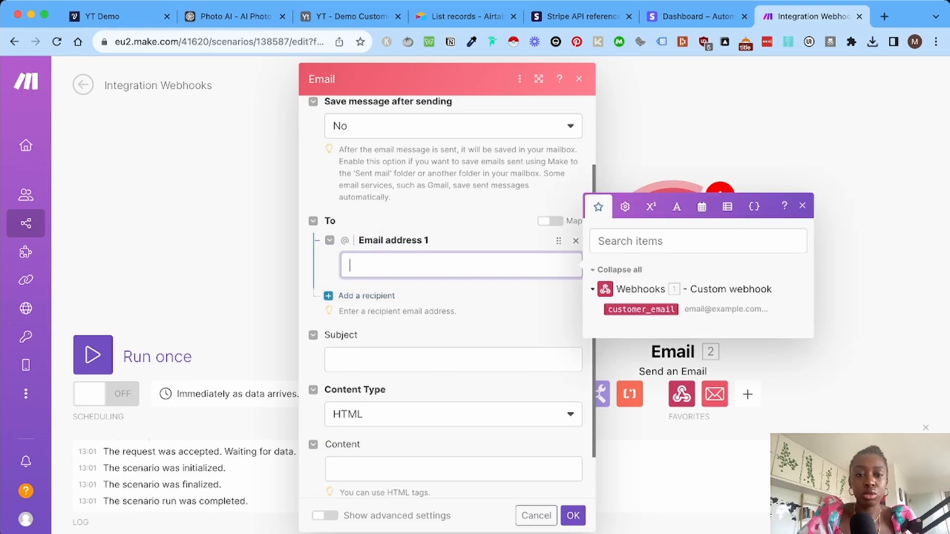
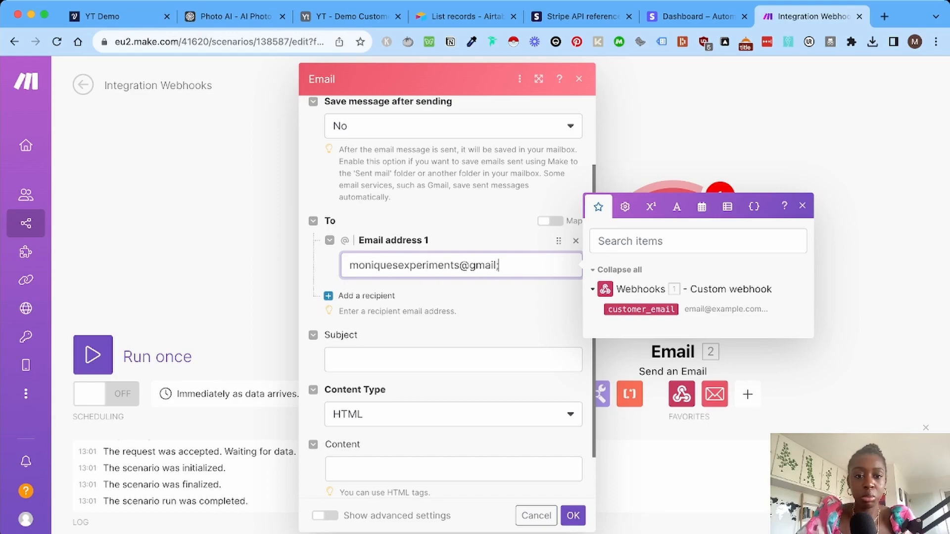
{"action": "key", "text": "Tab"}
{"action": "type", "text": "New customer sup"}
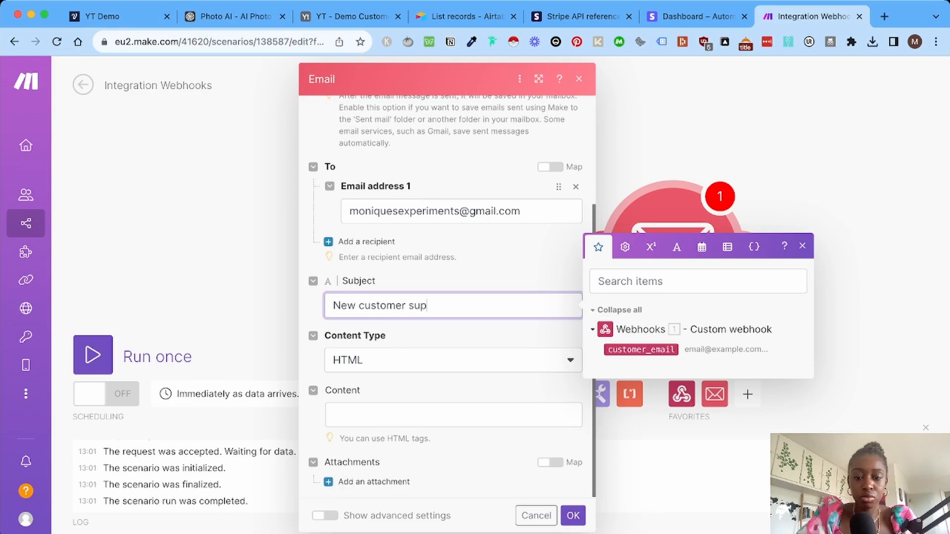
{"action": "type", "text": "port request"}
Write a plain-text body saying the customer requires additional support, followed by customer_email and a period.
{"action": "key", "text": "Tab"}
{"action": "key", "text": "p"}
{"action": "key", "text": "Tab"}
{"action": "type", "text": "Hi"}
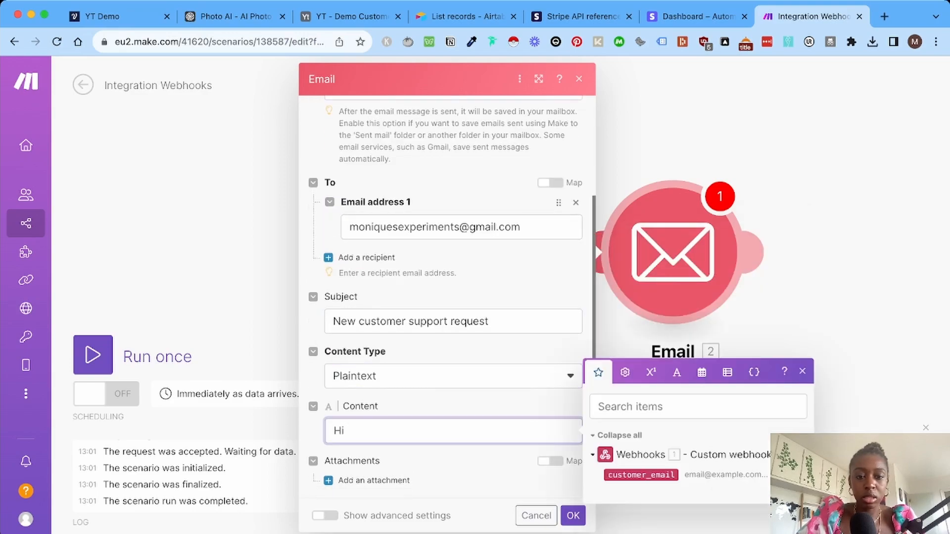
{"action": "type", "text": " Lisa, this customer requires additional suppor"}
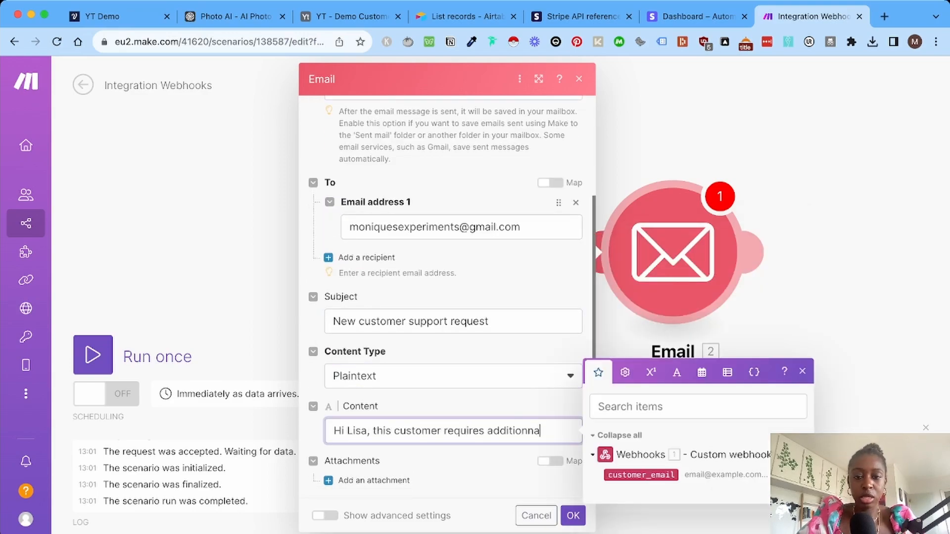
{"action": "type", "text": "t :"}
{"action": "left_click", "coordinate": [642, 475]}
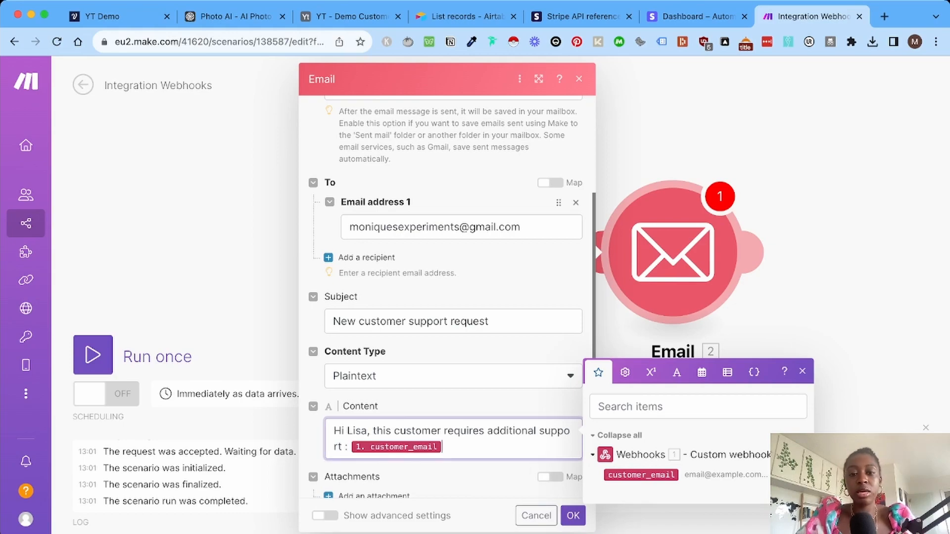
{"action": "type", "text": "."}
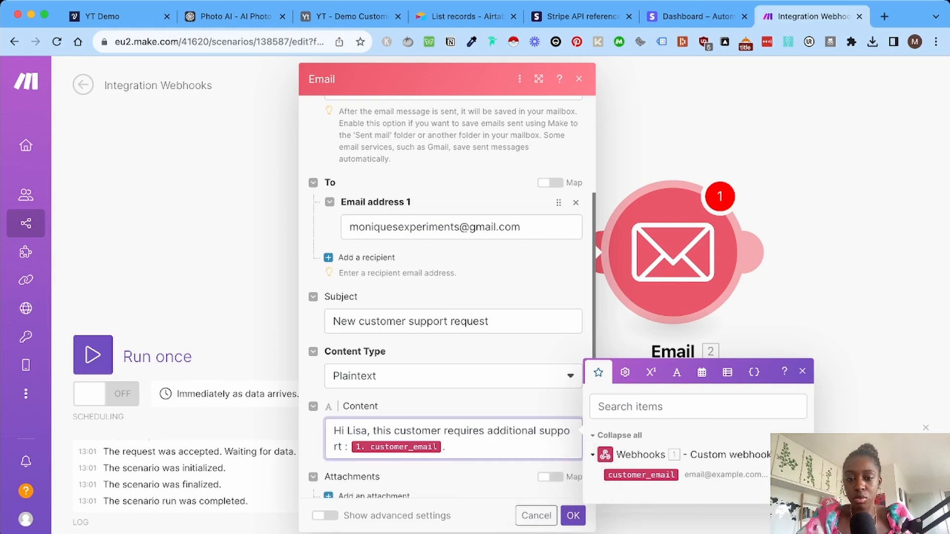
{"action": "scroll", "coordinate": [447, 297], "scroll_direction": "down", "scroll_amount": 1}
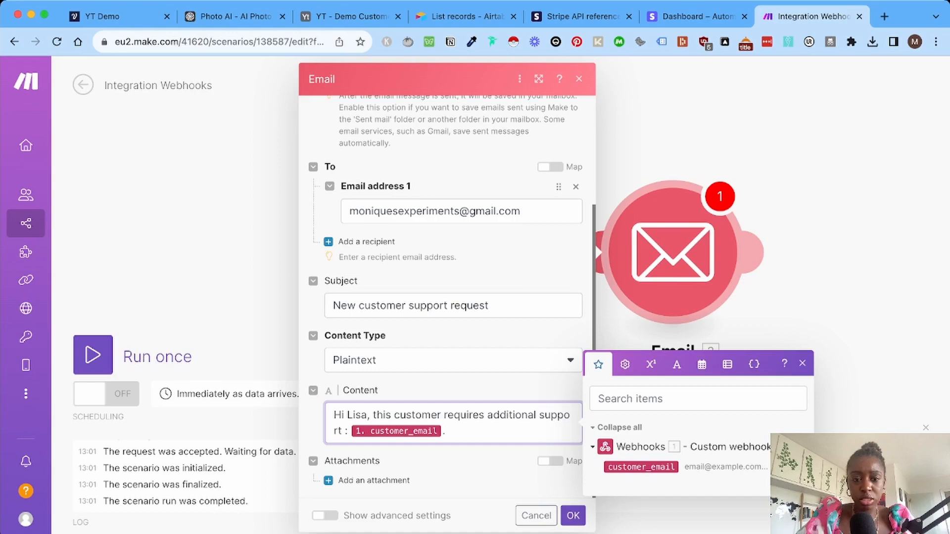
{"action": "key", "text": "Return"}
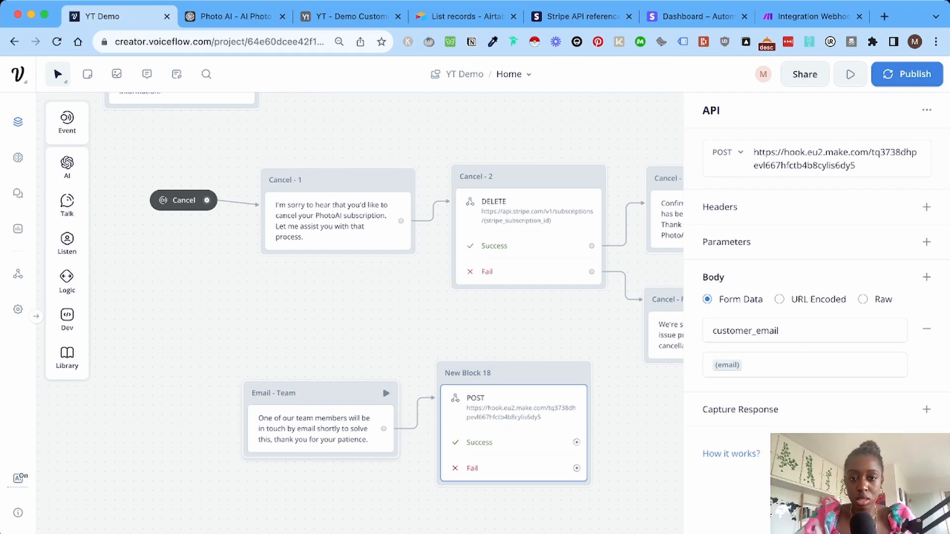
Open the Cancel - Fail text step and select its entire message text.
{"action": "scroll", "coordinate": [385, 255], "scroll_direction": "right", "scroll_amount": 4}
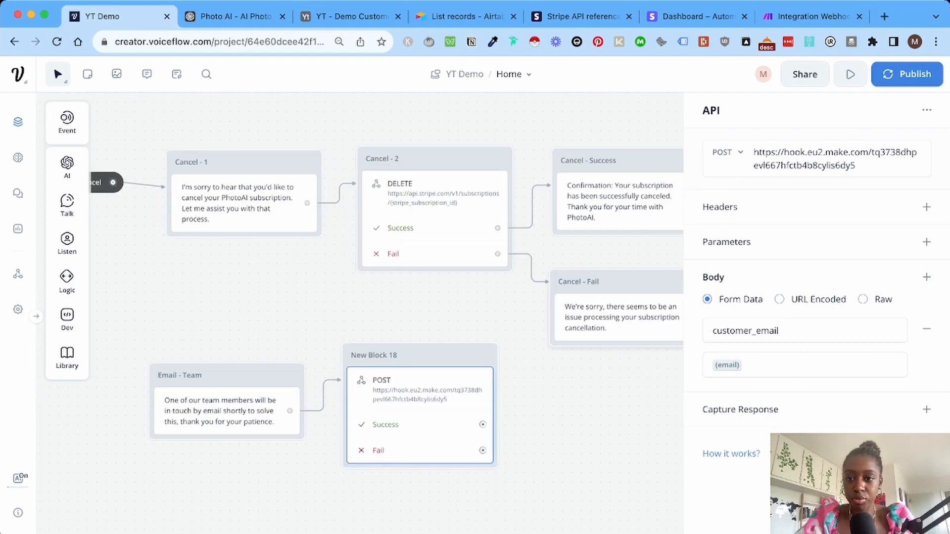
{"action": "scroll", "coordinate": [421, 406], "scroll_direction": "right", "scroll_amount": 4}
{"action": "left_click", "coordinate": [521, 342]}
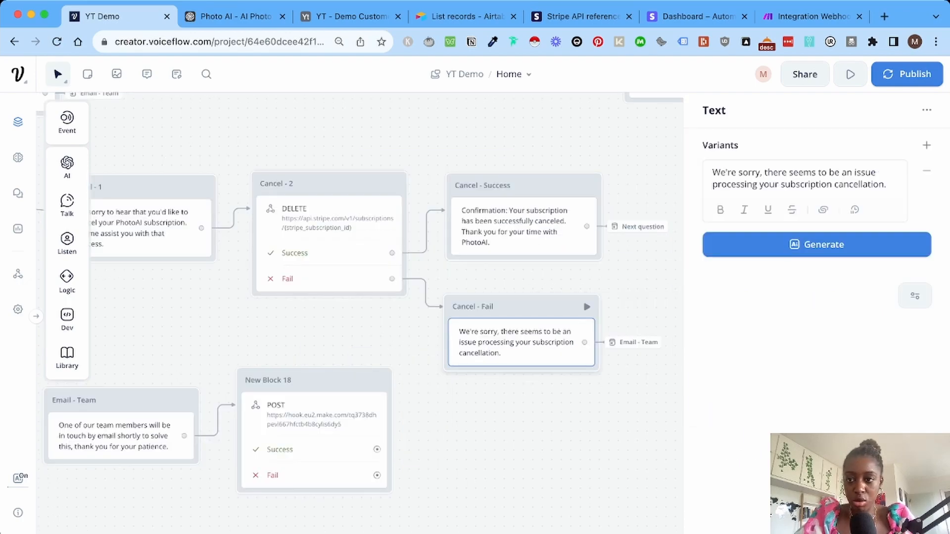
{"action": "triple_click", "coordinate": [799, 179]}
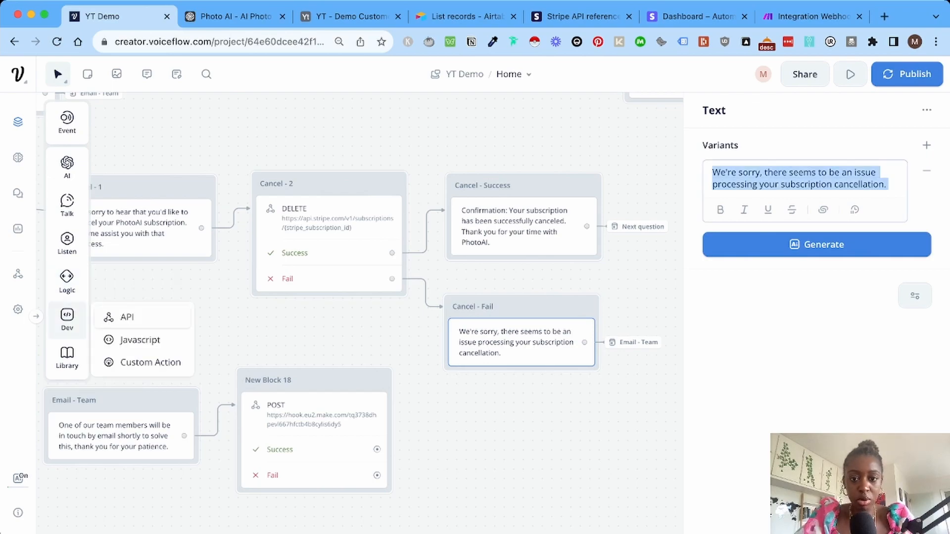
Add a Set step to Cancel - Fail that assigns {last_response} to a new variable issue.
{"action": "mouse_move", "coordinate": [66, 282]}
{"action": "left_click_drag", "start_coordinate": [130, 300], "coordinate": [524, 380]}
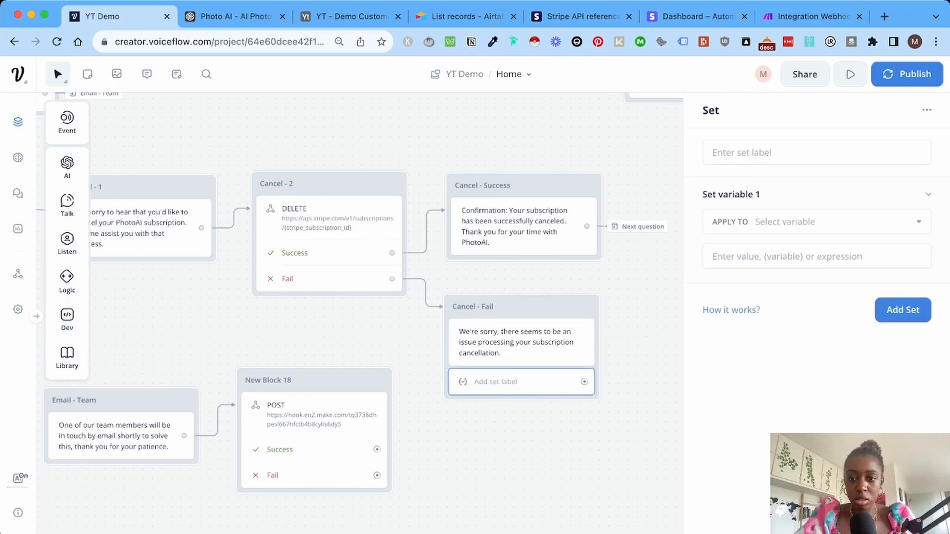
{"action": "left_click", "coordinate": [816, 221]}
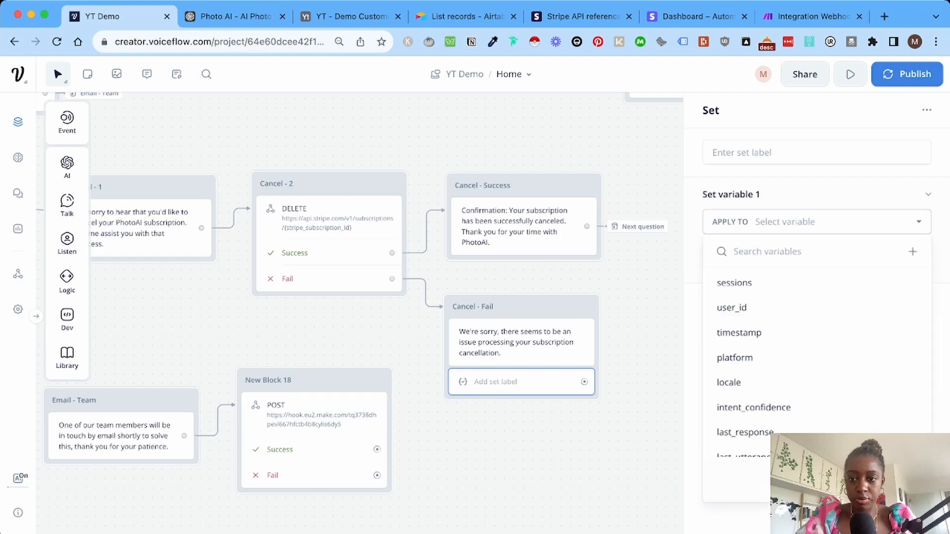
{"action": "left_click", "coordinate": [117, 74]}
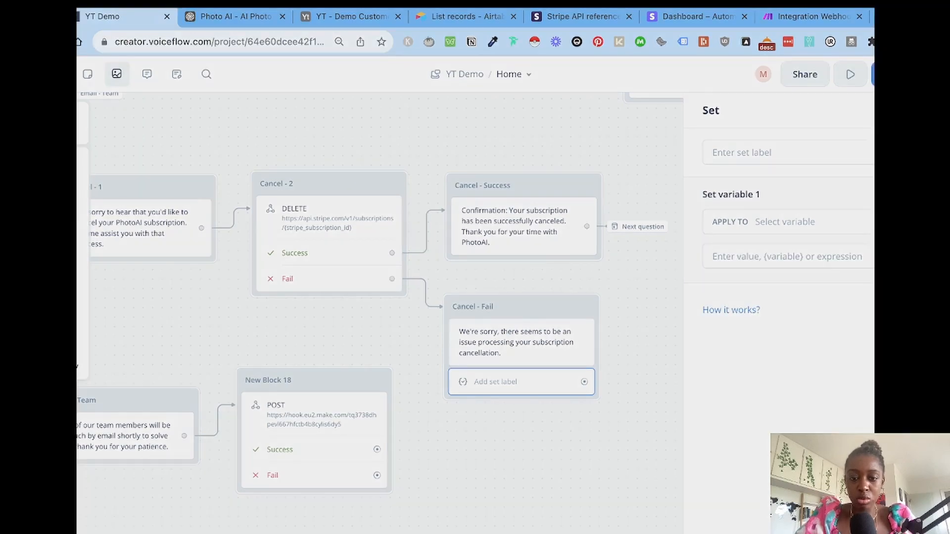
{"action": "key", "text": "Escape"}
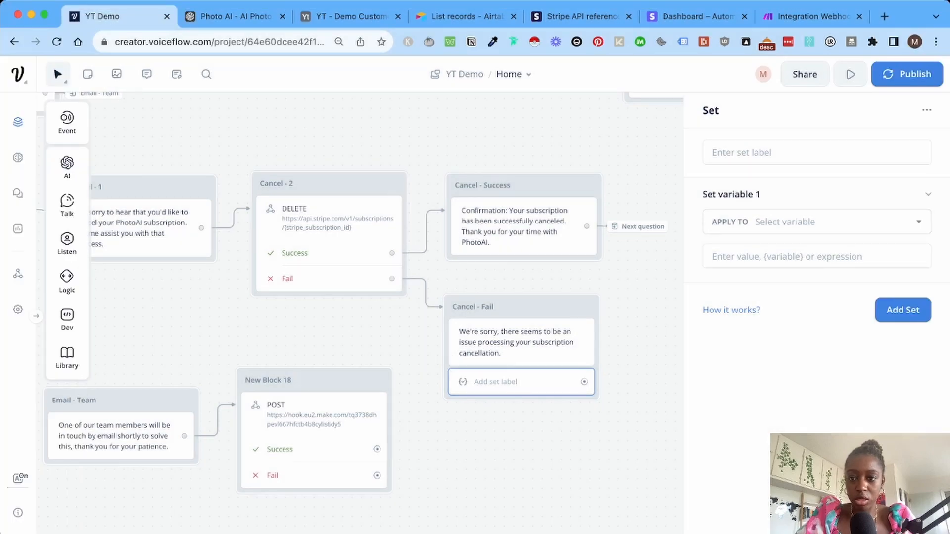
{"action": "left_click", "coordinate": [816, 221]}
{"action": "type", "text": "issue"}
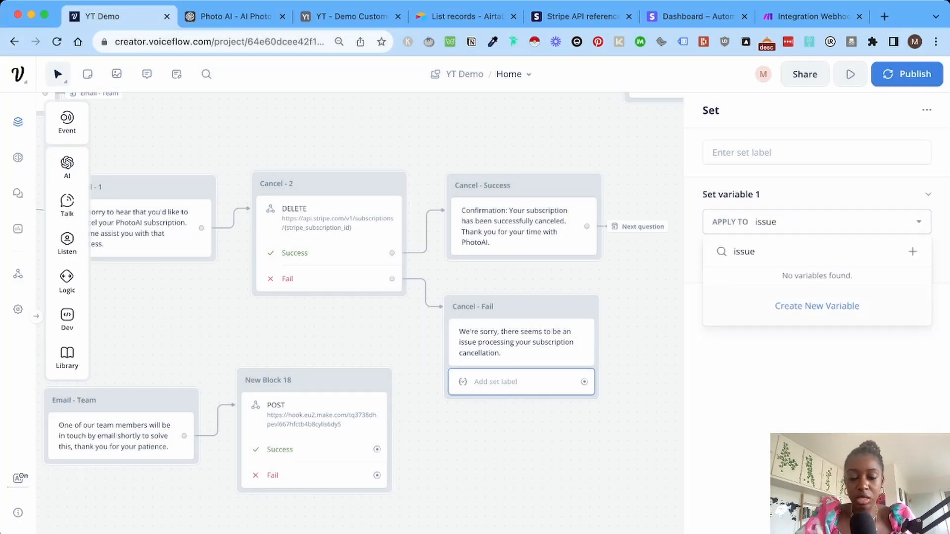
{"action": "key", "text": "Return"}
{"action": "left_click", "coordinate": [816, 256]}
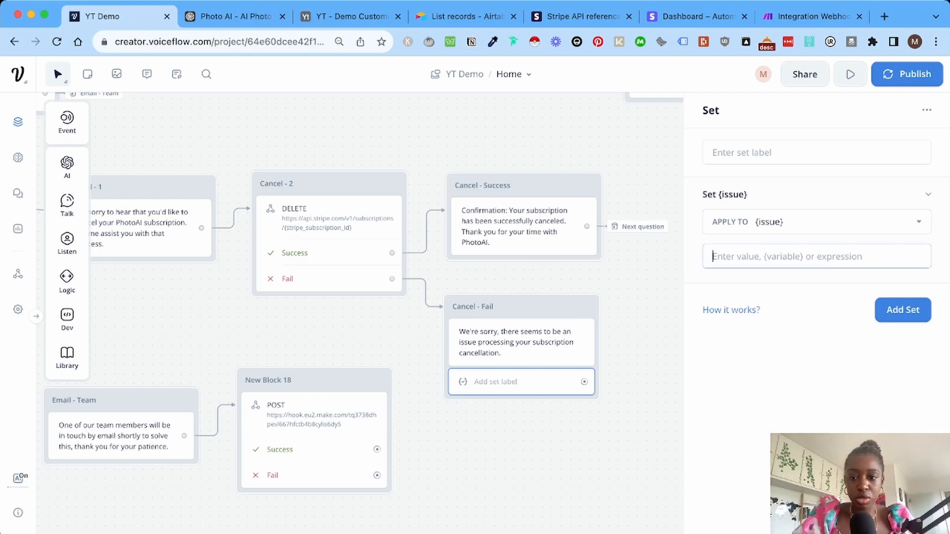
{"action": "type", "text": "{{"}
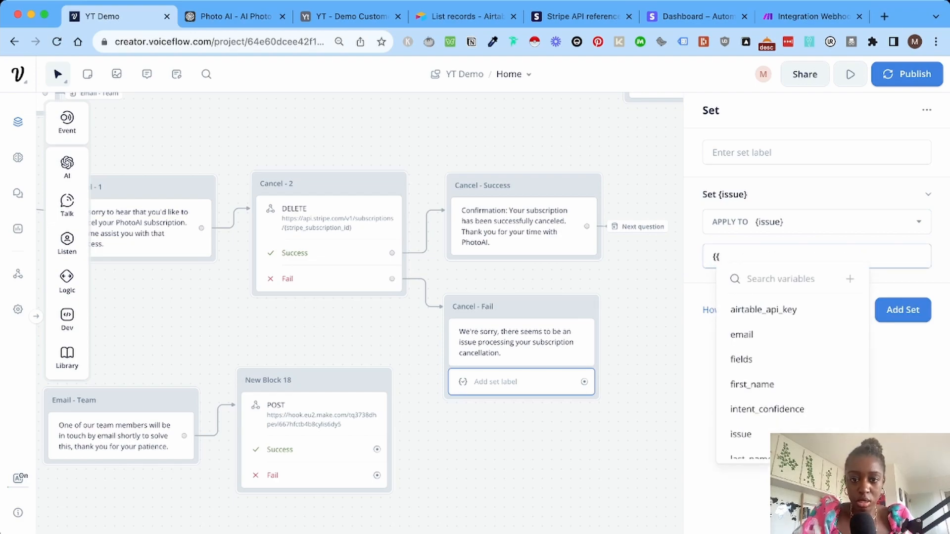
{"action": "scroll", "coordinate": [772, 358], "scroll_direction": "down", "scroll_amount": 3}
{"action": "left_click", "coordinate": [758, 358]}
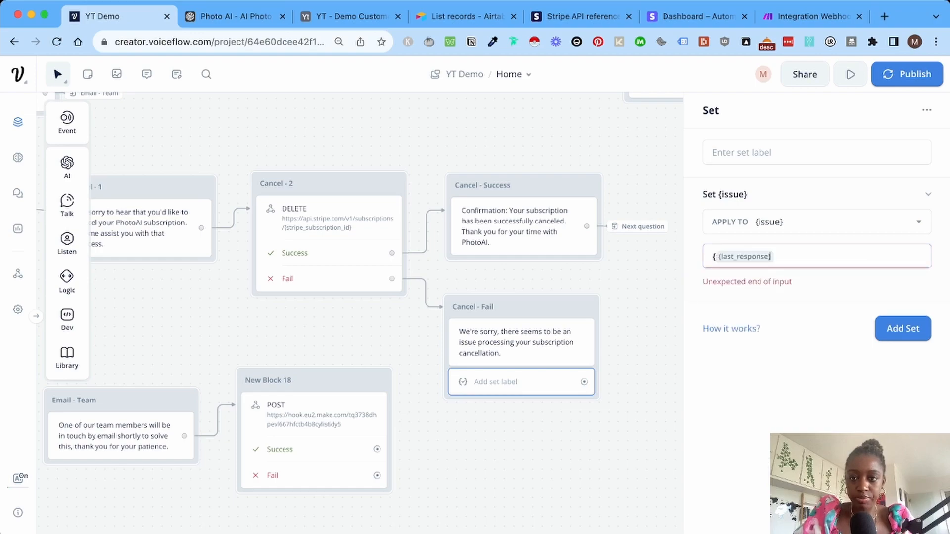
{"action": "key", "text": "BackSpace"}
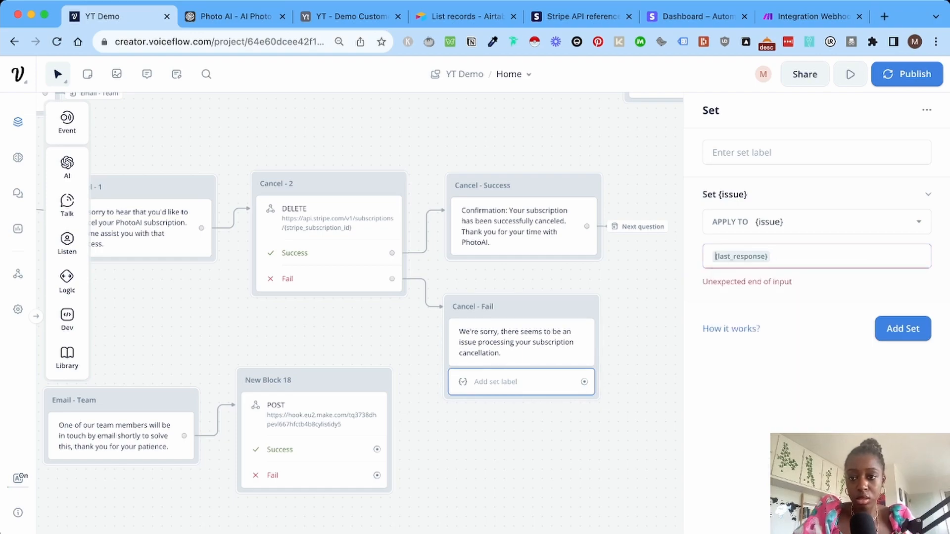
Label the Set step 'Set issue variable' and duplicate it.
{"action": "left_click", "coordinate": [762, 152]}
{"action": "type", "text": "Set "}
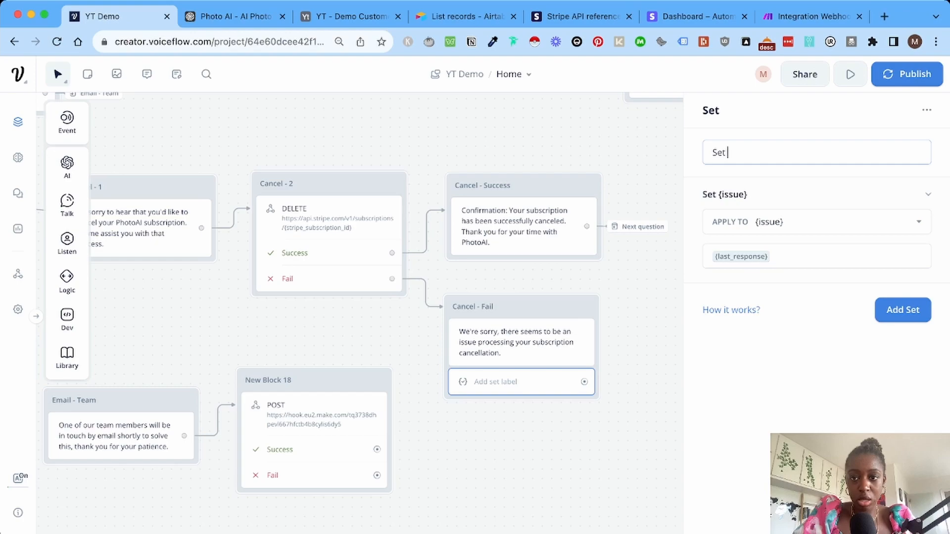
{"action": "type", "text": "va"}
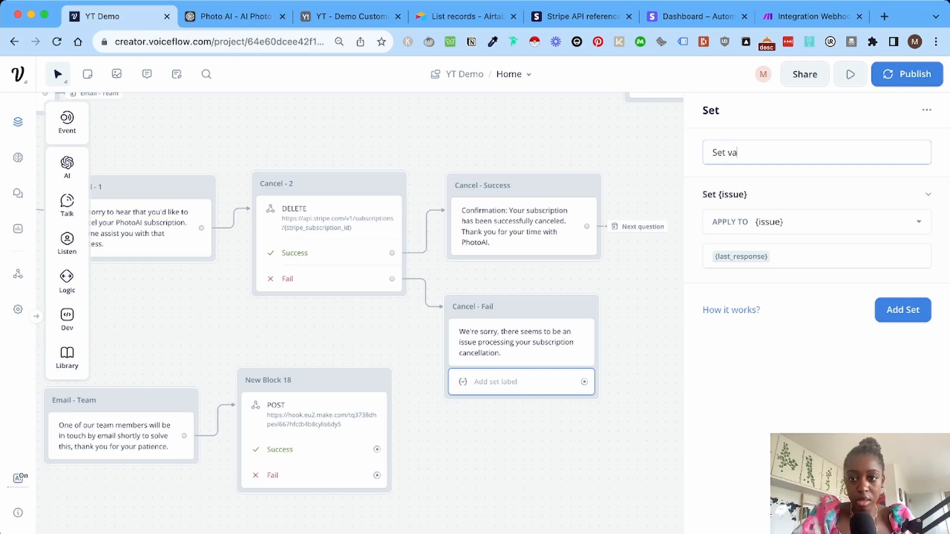
{"action": "type", "text": "riable"}
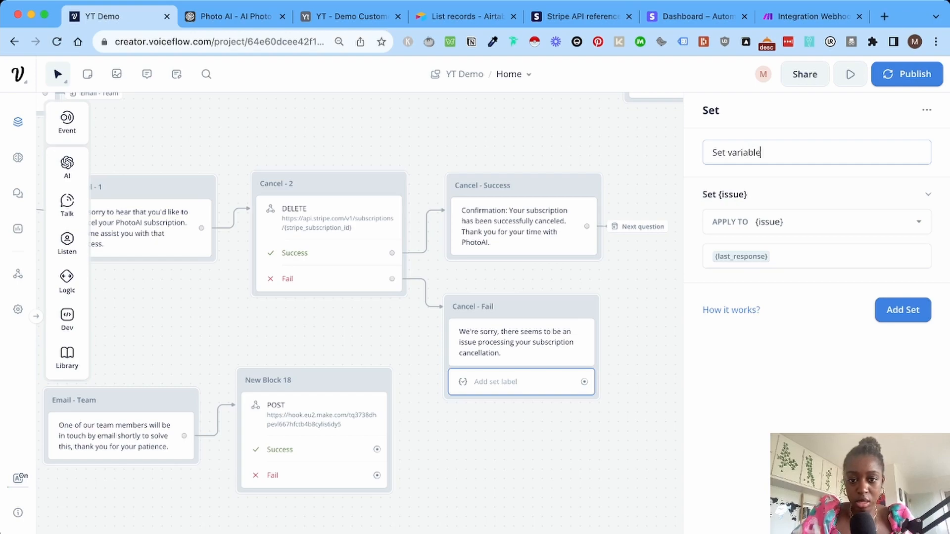
{"action": "left_click", "coordinate": [638, 341]}
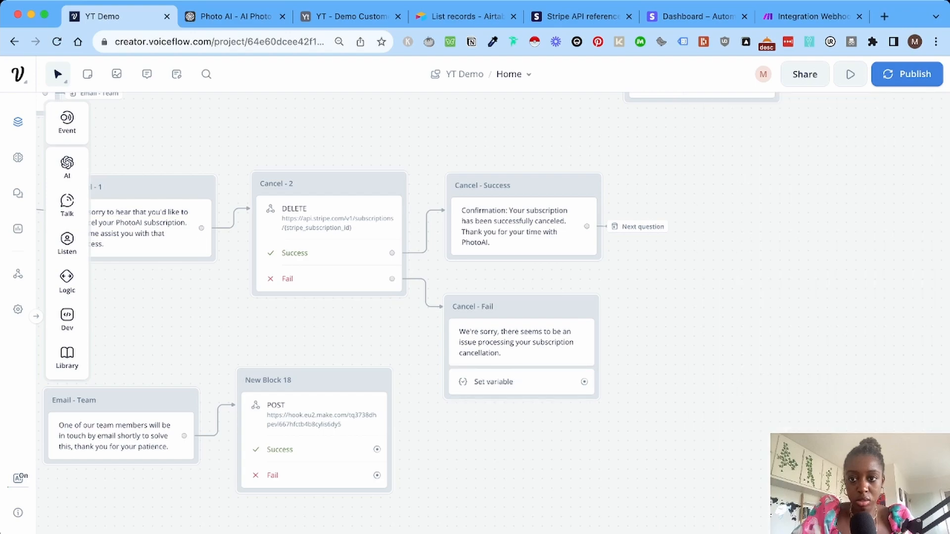
{"action": "left_click", "coordinate": [521, 382]}
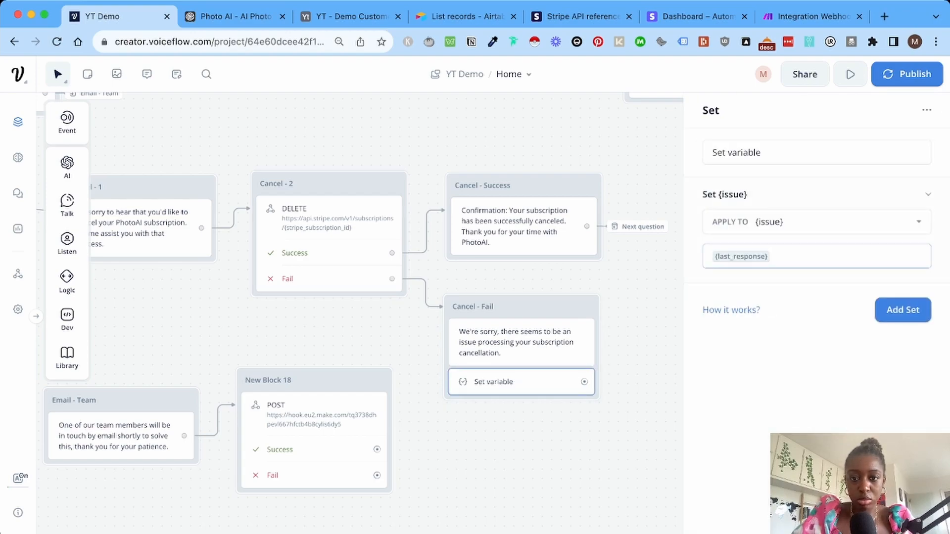
{"action": "double_click", "coordinate": [751, 153]}
{"action": "key", "text": "Left"}
{"action": "type", "text": "iss"}
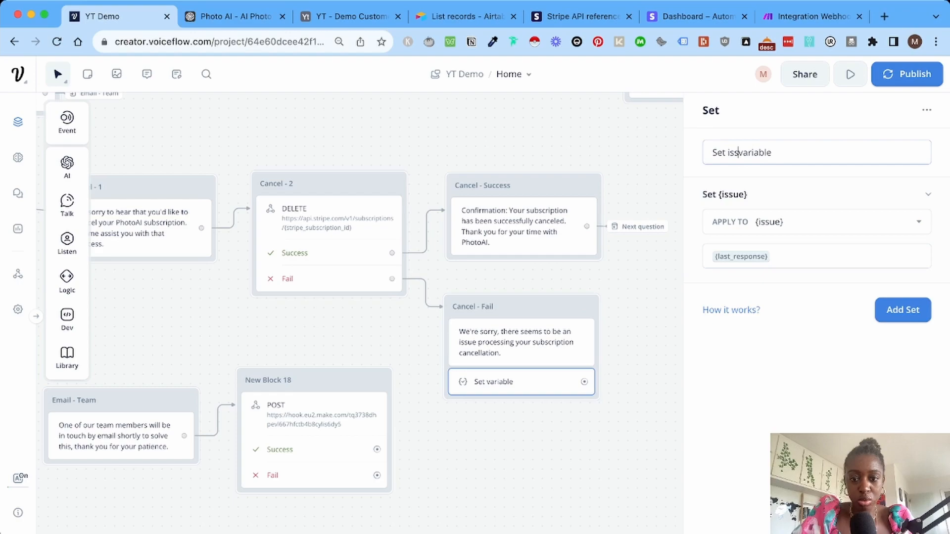
{"action": "type", "text": "ue"}
{"action": "key", "text": "Return"}
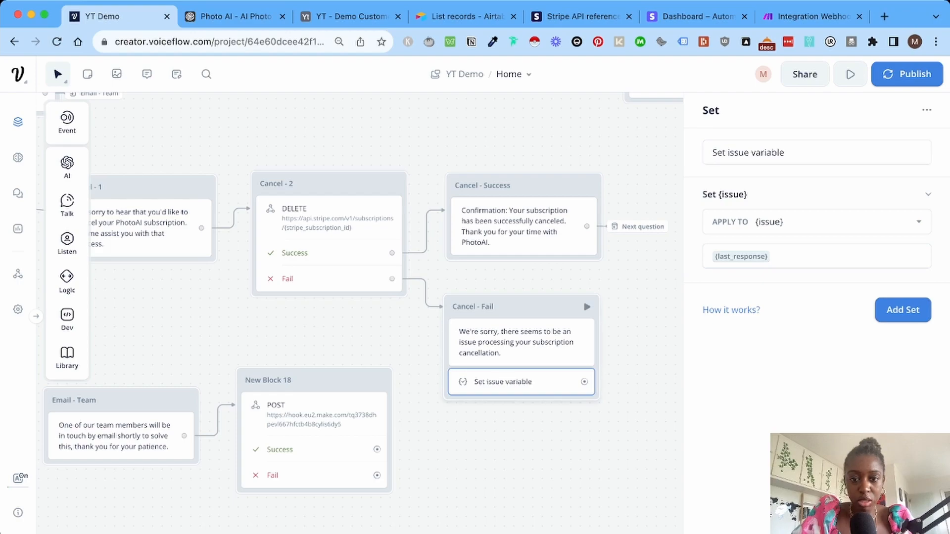
{"action": "right_click", "coordinate": [521, 383]}
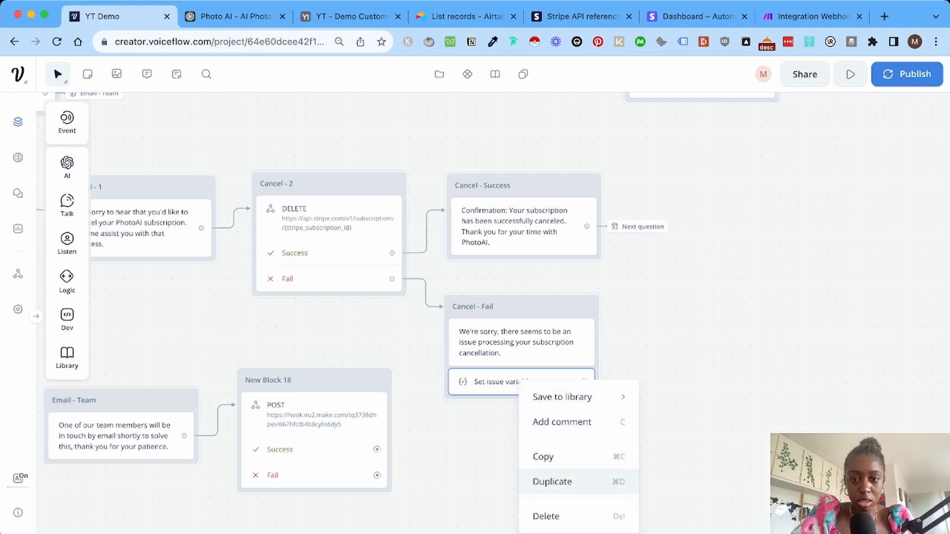
{"action": "left_click", "coordinate": [552, 481]}
Move the duplicated Set issue variable step over to the user-information block.
{"action": "scroll", "coordinate": [474, 326], "scroll_direction": "left", "scroll_amount": 5}
{"action": "scroll", "coordinate": [475, 326], "scroll_direction": "up", "scroll_amount": 3}
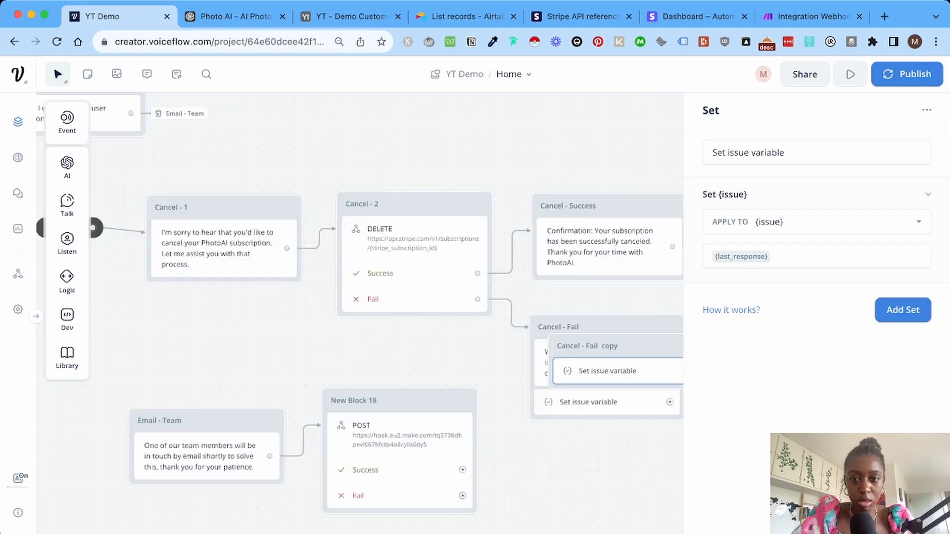
{"action": "left_click", "coordinate": [587, 346]}
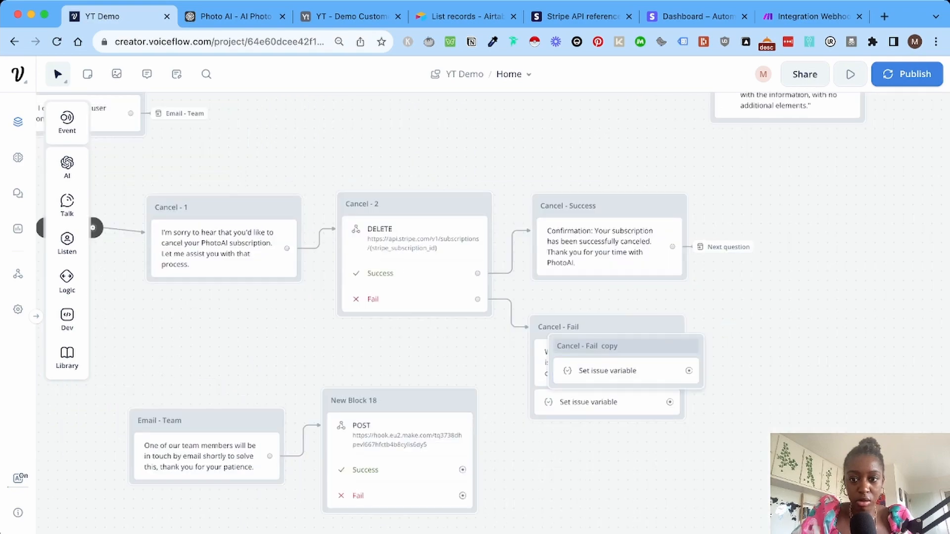
{"action": "scroll", "coordinate": [493, 313], "scroll_direction": "left", "scroll_amount": 3}
{"action": "scroll", "coordinate": [493, 313], "scroll_direction": "up", "scroll_amount": 1}
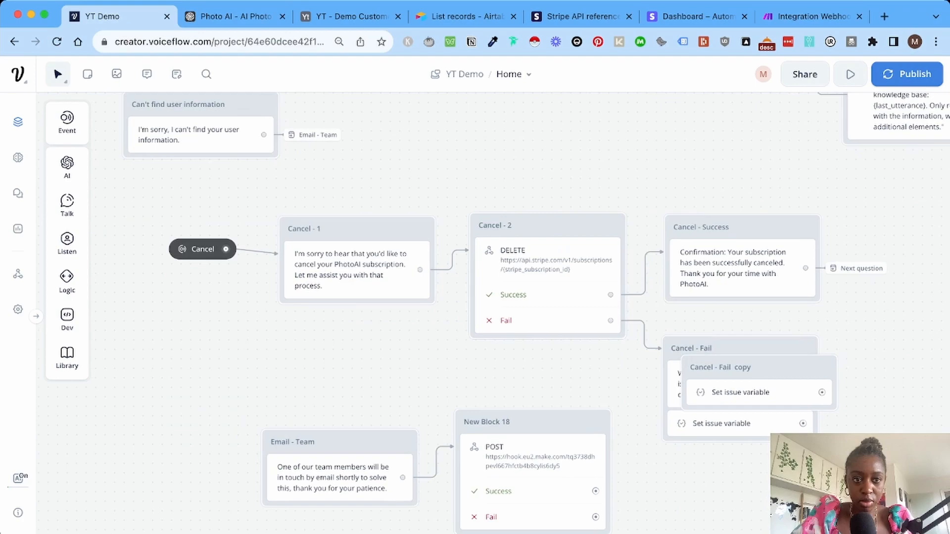
{"action": "left_click_drag", "start_coordinate": [759, 391], "coordinate": [285, 205]}
Rename New Block 18 to 'Make Webhook'.
{"action": "scroll", "coordinate": [285, 205], "scroll_direction": "right", "scroll_amount": 7}
{"action": "scroll", "coordinate": [285, 205], "scroll_direction": "down", "scroll_amount": 3}
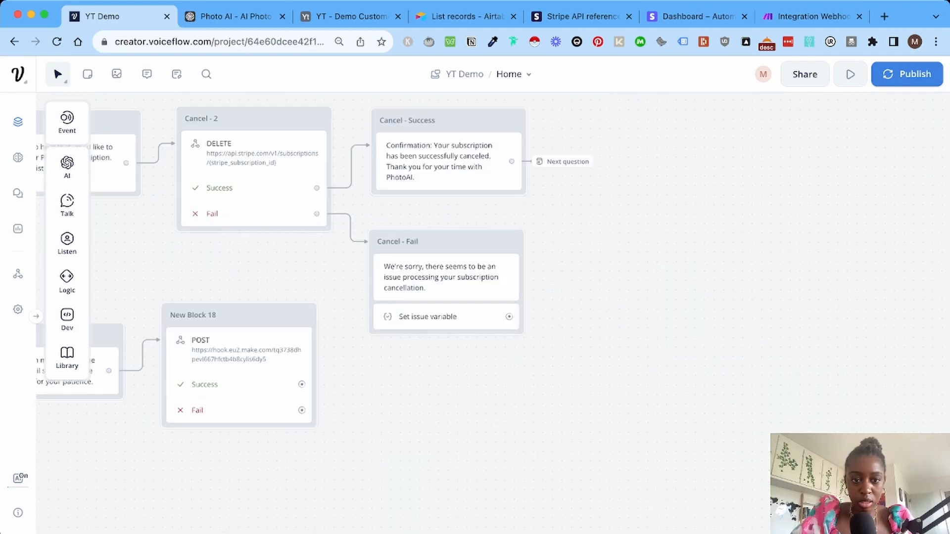
{"action": "scroll", "coordinate": [317, 247], "scroll_direction": "left", "scroll_amount": 3}
{"action": "left_click", "coordinate": [357, 309]}
{"action": "type", "text": "Make Webho"}
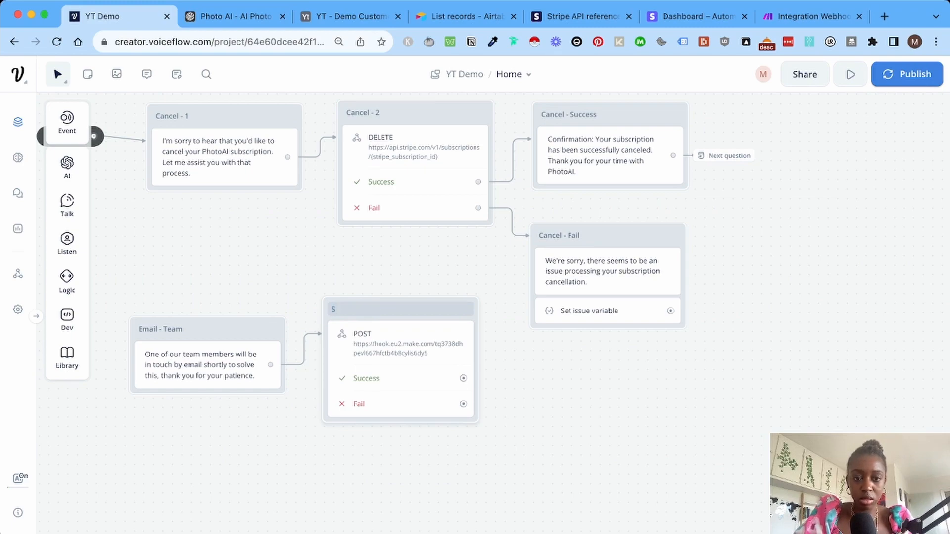
{"action": "type", "text": "ok"}
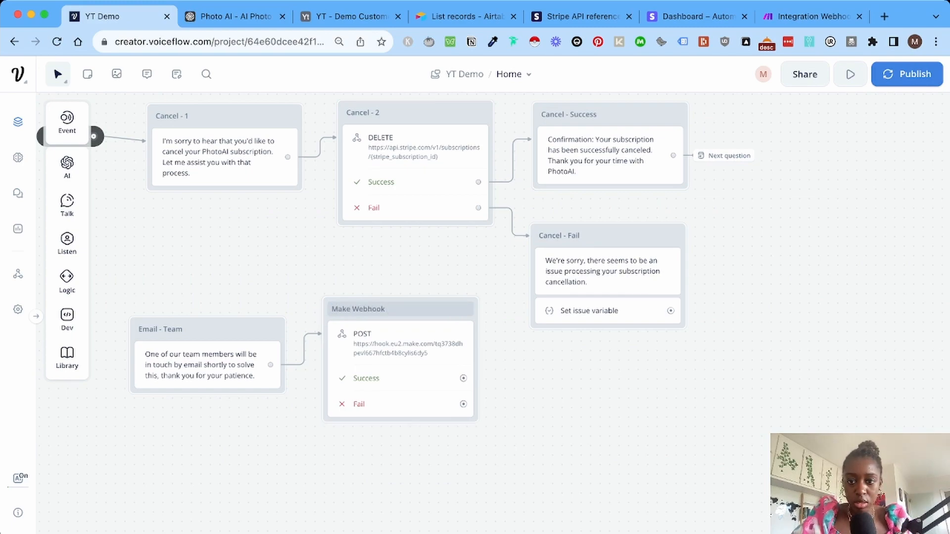
{"action": "left_click", "coordinate": [608, 272]}
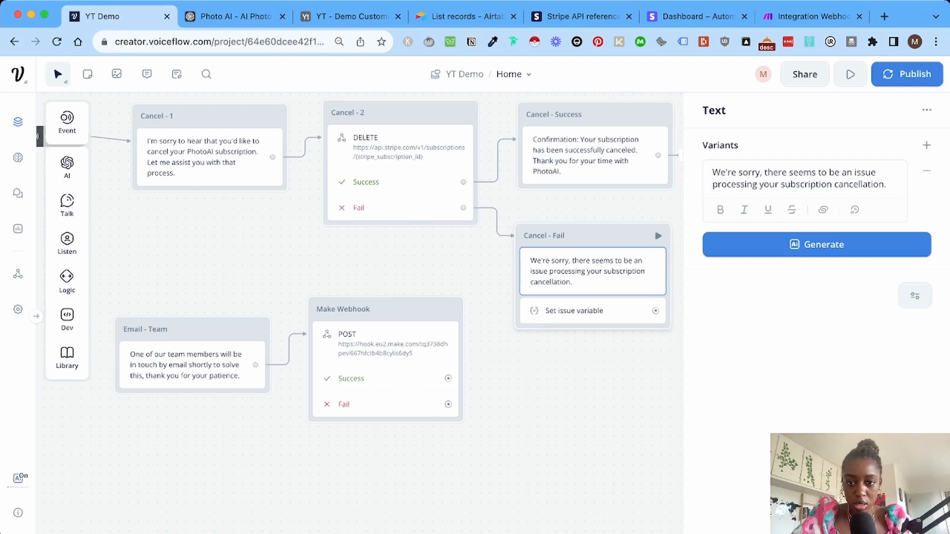
After Set issue variable, add a Go to Block step jumping to Email - Team.
{"action": "scroll", "coordinate": [564, 307], "scroll_direction": "up", "scroll_amount": 2}
{"action": "scroll", "coordinate": [564, 307], "scroll_direction": "left", "scroll_amount": 2}
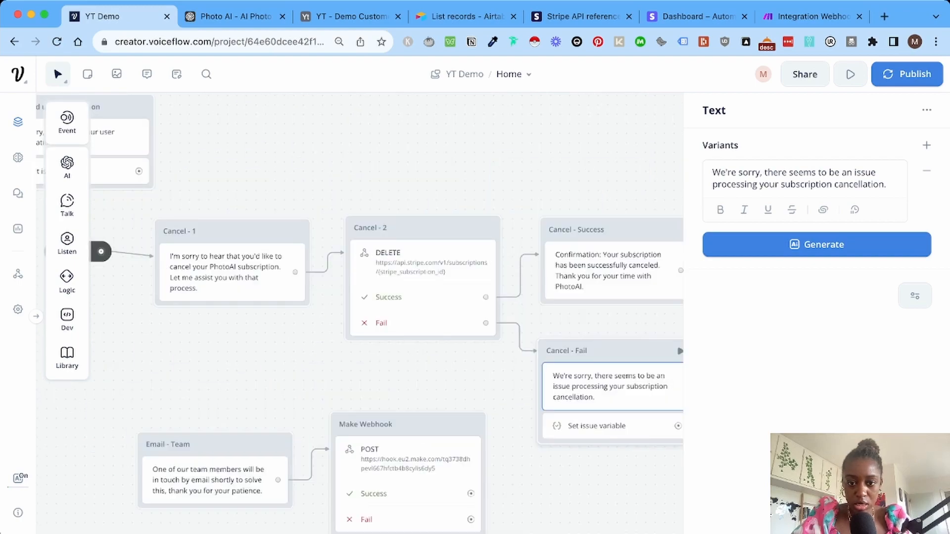
{"action": "scroll", "coordinate": [564, 306], "scroll_direction": "right", "scroll_amount": 2}
{"action": "scroll", "coordinate": [563, 307], "scroll_direction": "down", "scroll_amount": 1}
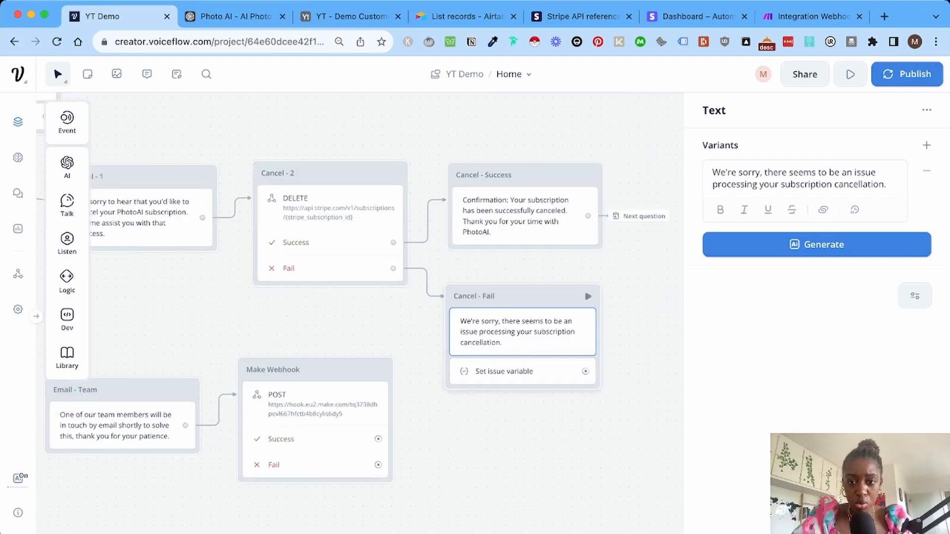
{"action": "left_click_drag", "start_coordinate": [585, 371], "coordinate": [628, 338]}
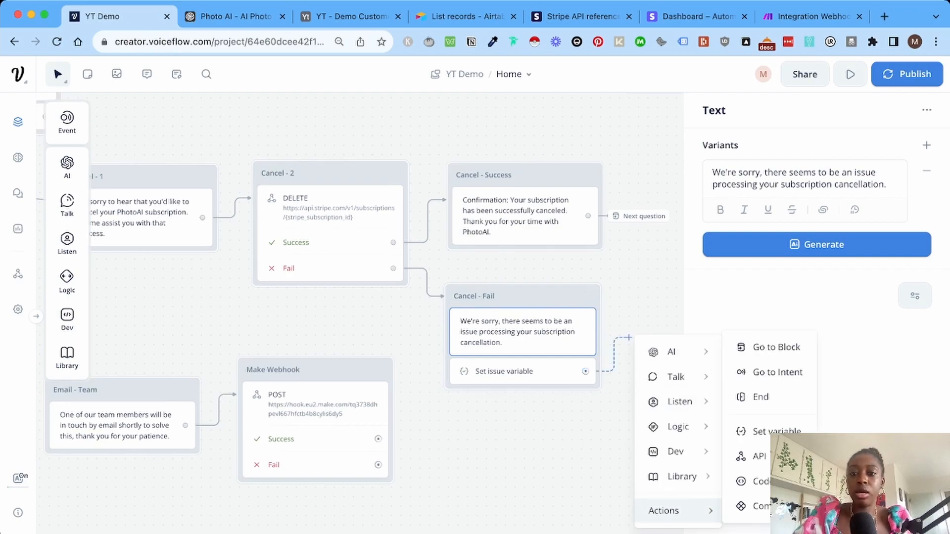
{"action": "mouse_move", "coordinate": [666, 510]}
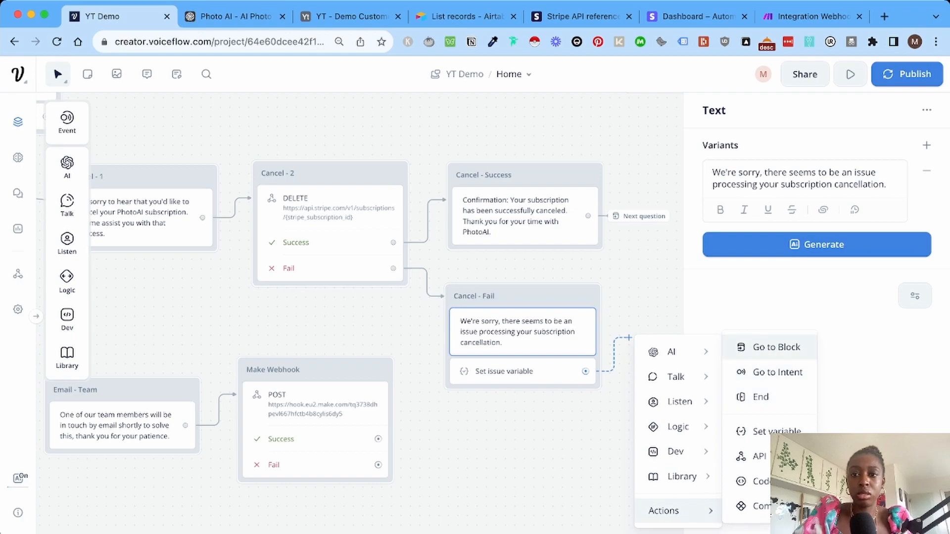
{"action": "left_click", "coordinate": [776, 347]}
{"action": "type", "text": "email"}
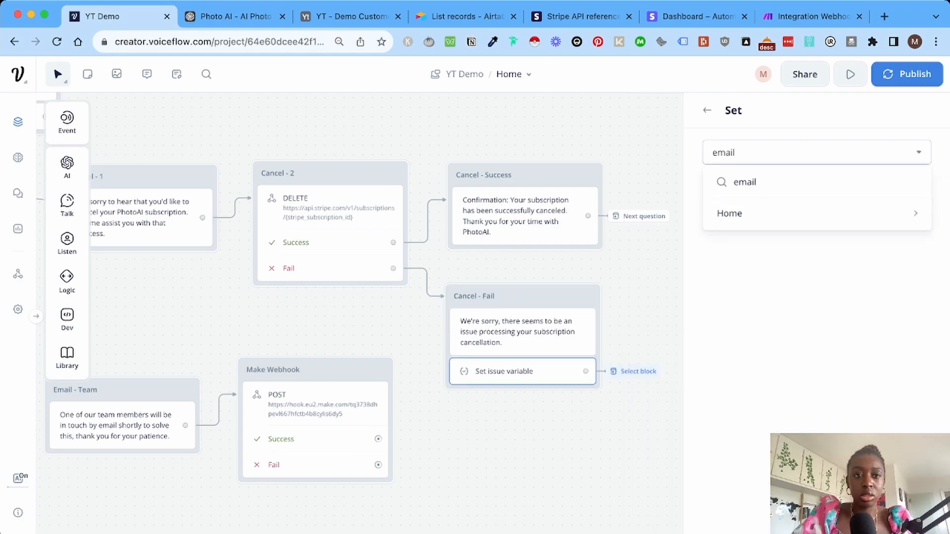
{"action": "mouse_move", "coordinate": [729, 213]}
{"action": "left_click", "coordinate": [674, 236]}
Point the Can't find user information path to Email - Team as well.
{"action": "scroll", "coordinate": [360, 295], "scroll_direction": "left", "scroll_amount": 5}
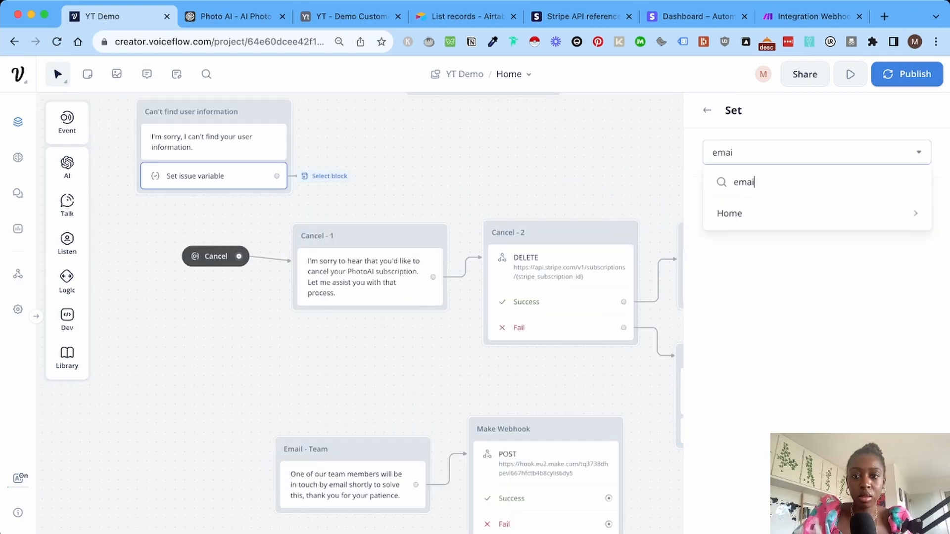
{"action": "type", "text": "l -"}
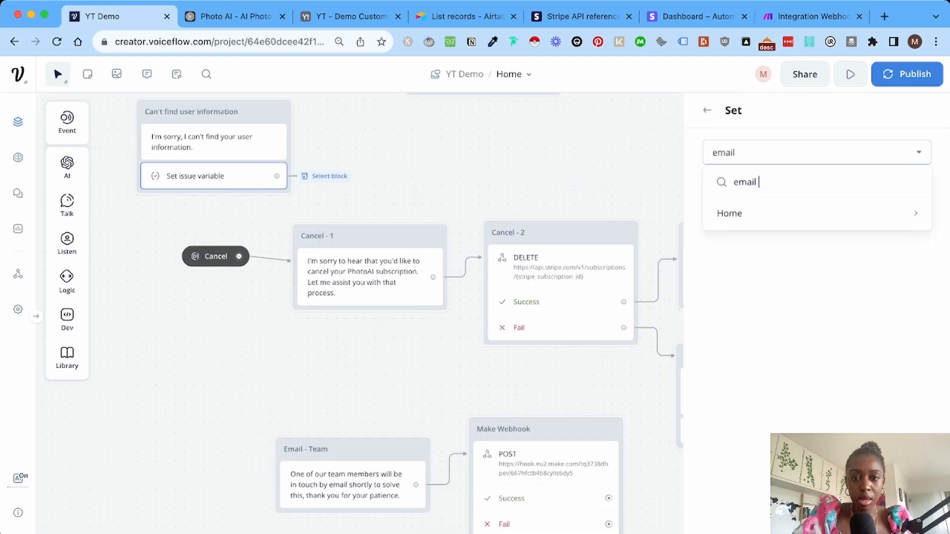
{"action": "mouse_move", "coordinate": [729, 213]}
{"action": "left_click", "coordinate": [661, 213]}
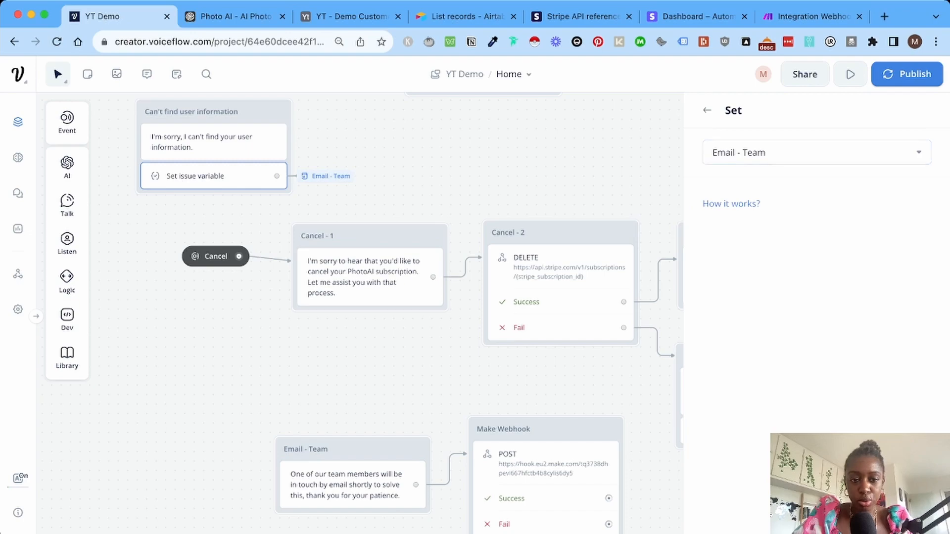
{"action": "scroll", "coordinate": [360, 272], "scroll_direction": "right", "scroll_amount": 4}
{"action": "scroll", "coordinate": [360, 272], "scroll_direction": "down", "scroll_amount": 2}
{"action": "scroll", "coordinate": [360, 312], "scroll_direction": "right", "scroll_amount": 2}
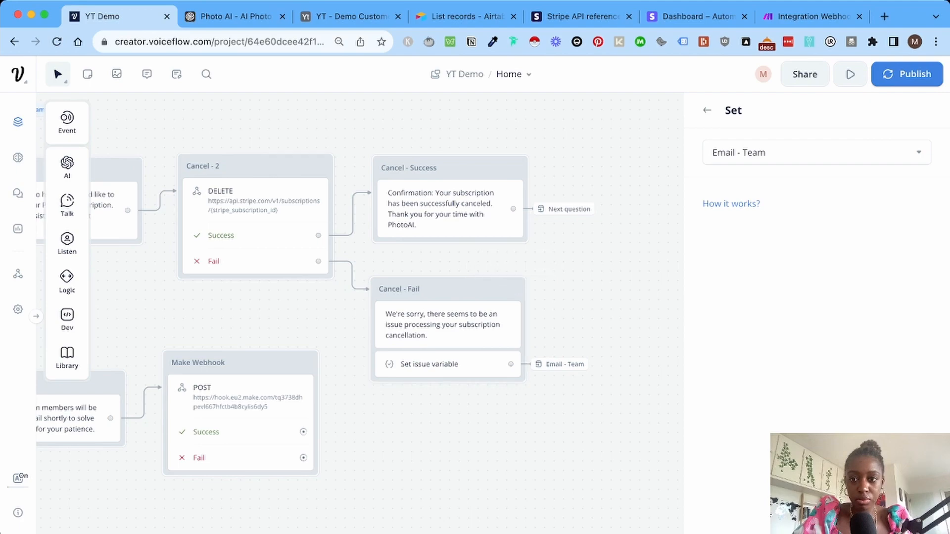
Run the prototype from Cancel - Fail to check the webhook call, then exit the test.
{"action": "left_click", "coordinate": [513, 290]}
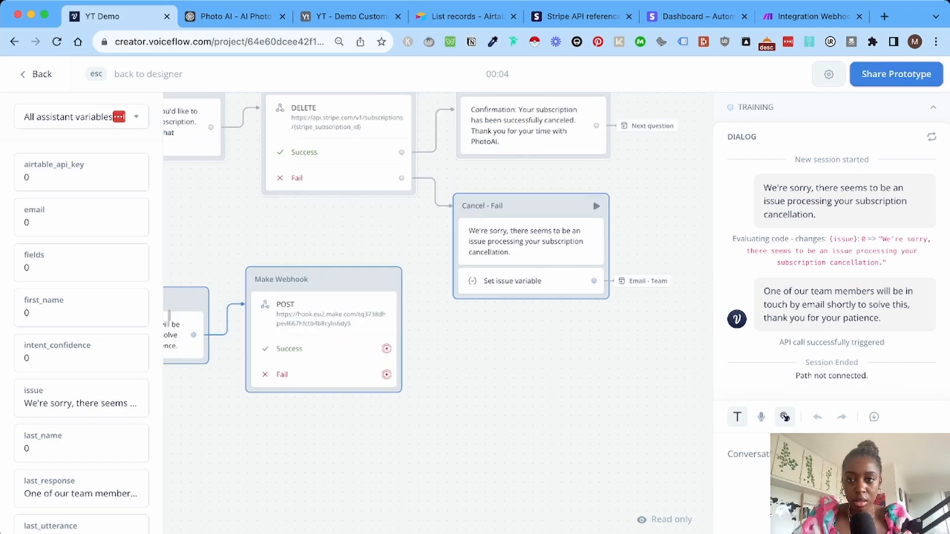
{"action": "key", "text": "Escape"}
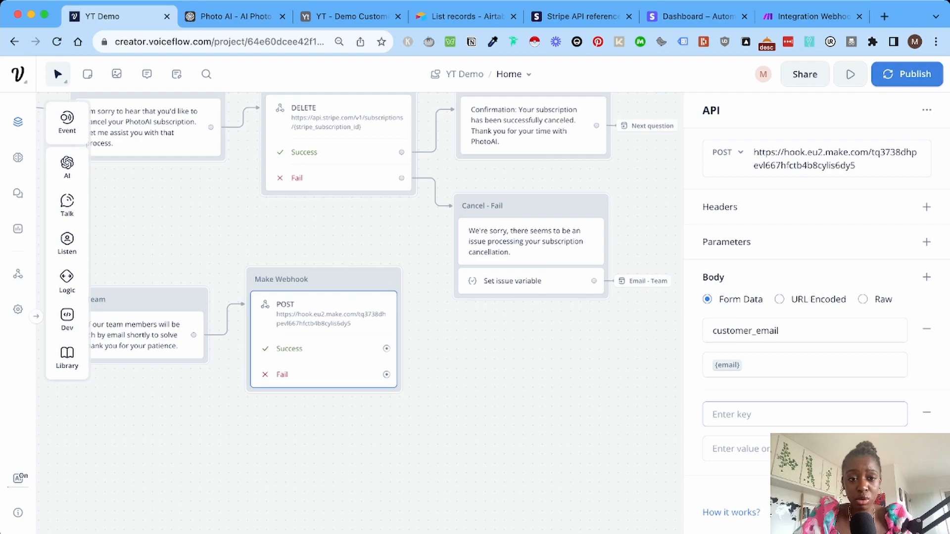
Drop the empty body row and add a body field issue with the value {issue}.
{"action": "left_click", "coordinate": [926, 412]}
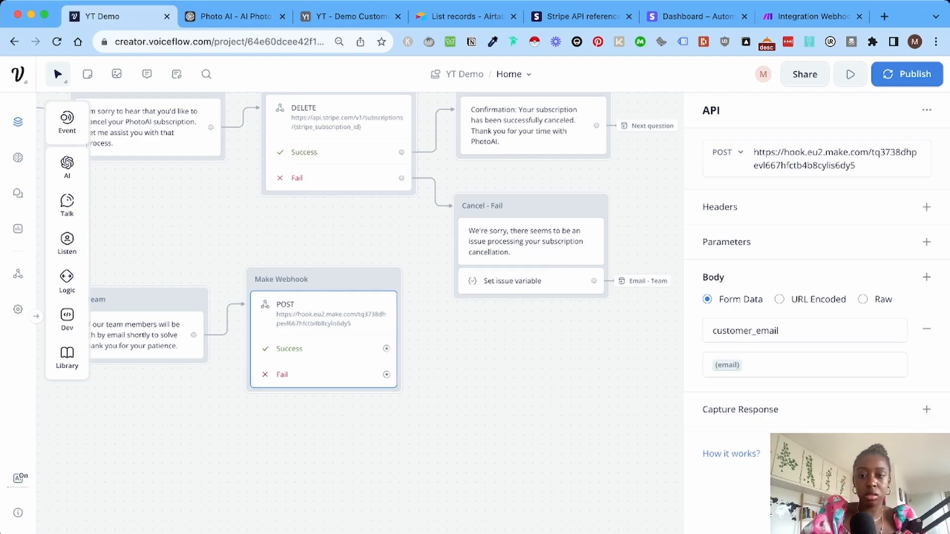
{"action": "left_click", "coordinate": [927, 277]}
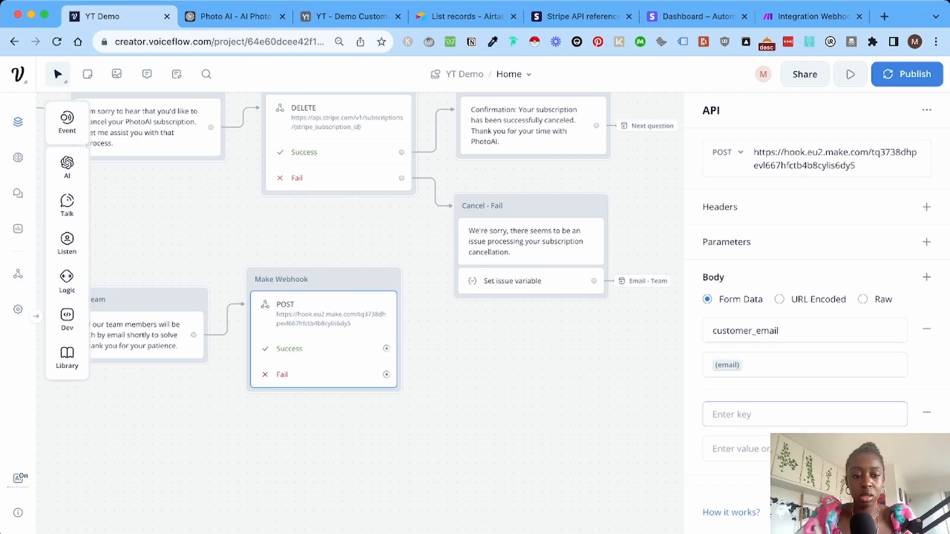
{"action": "type", "text": "issue"}
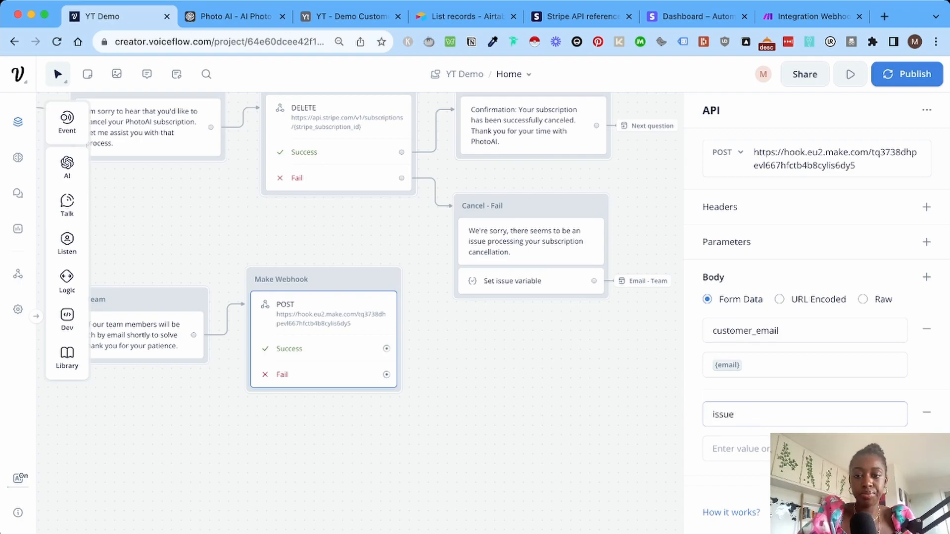
{"action": "key", "text": "Tab"}
{"action": "type", "text": "{"}
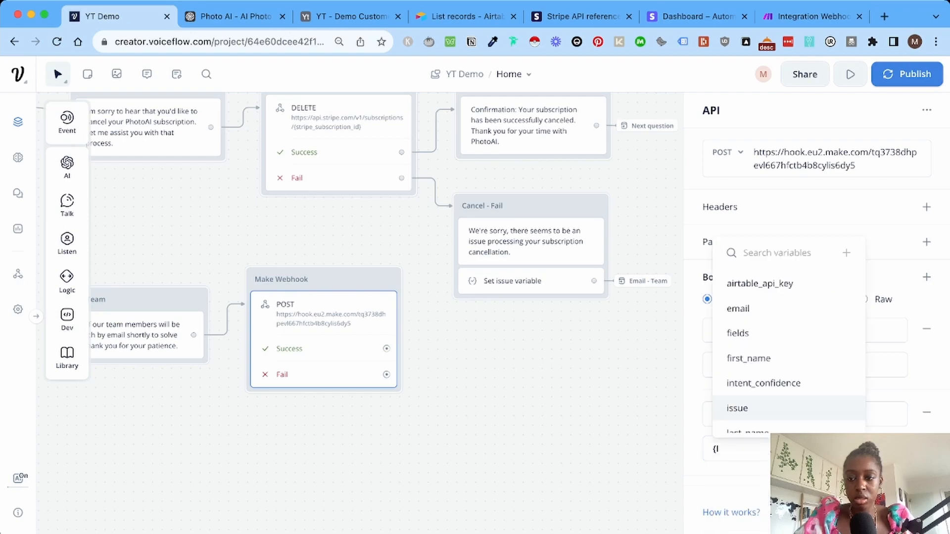
{"action": "key", "text": "Down"}
{"action": "key", "text": "Down"}
{"action": "key", "text": "Down"}
{"action": "key", "text": "Down"}
{"action": "key", "text": "Down"}
{"action": "key", "text": "Return"}
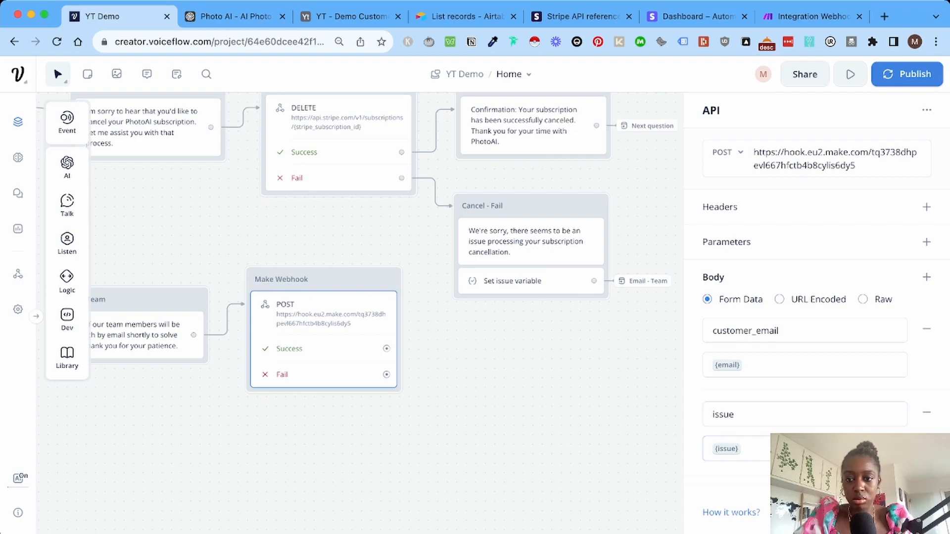
{"action": "left_click", "coordinate": [890, 512]}
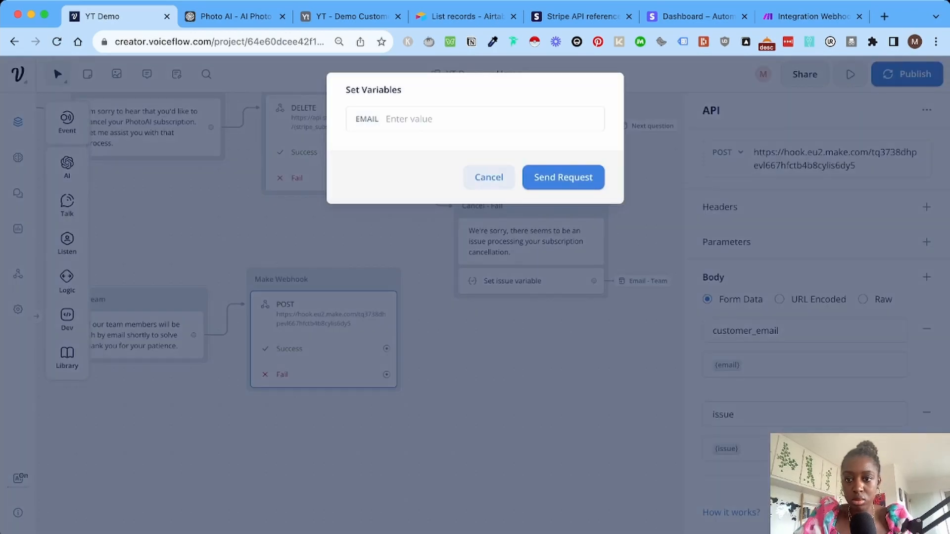
{"action": "left_click", "coordinate": [488, 178]}
{"action": "scroll", "coordinate": [811, 316], "scroll_direction": "down", "scroll_amount": 1}
{"action": "left_click", "coordinate": [890, 513]}
{"action": "type", "text": "email@example.com"}
{"action": "key", "text": "Tab"}
{"action": "type", "text": "hfidiid"}
{"action": "key", "text": "Return"}
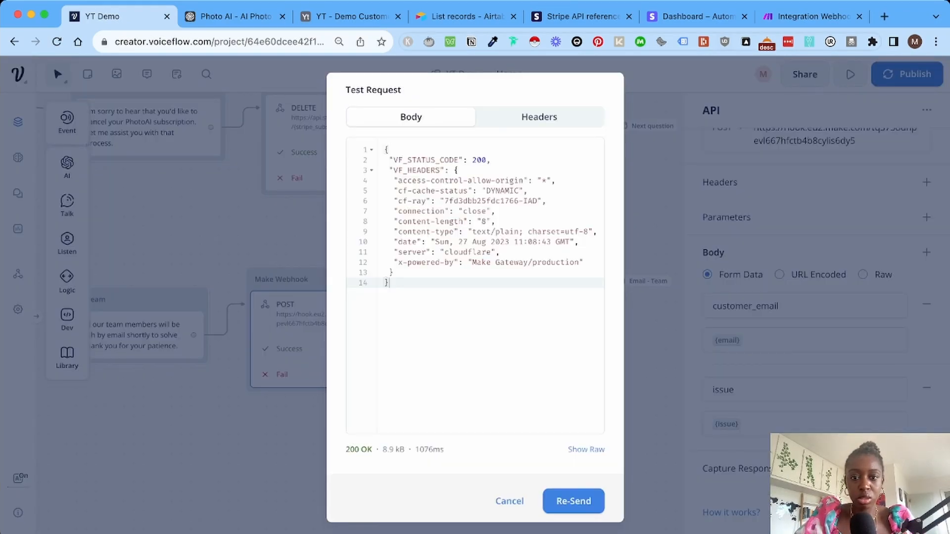
{"action": "key", "text": "ctrl+shift+Tab"}
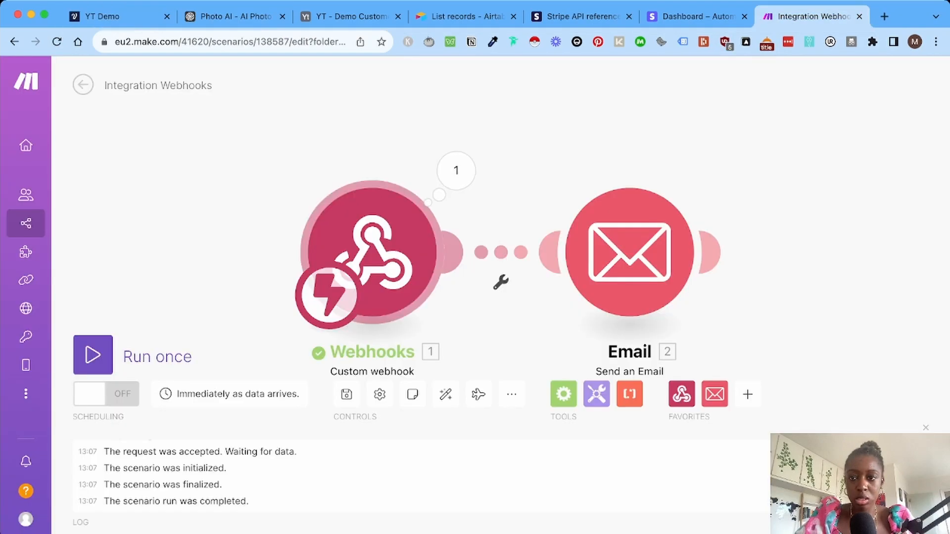
Run the scenario once on the queued webhook data, then reconnect Webhooks to the Email module.
{"action": "left_click", "coordinate": [500, 252]}
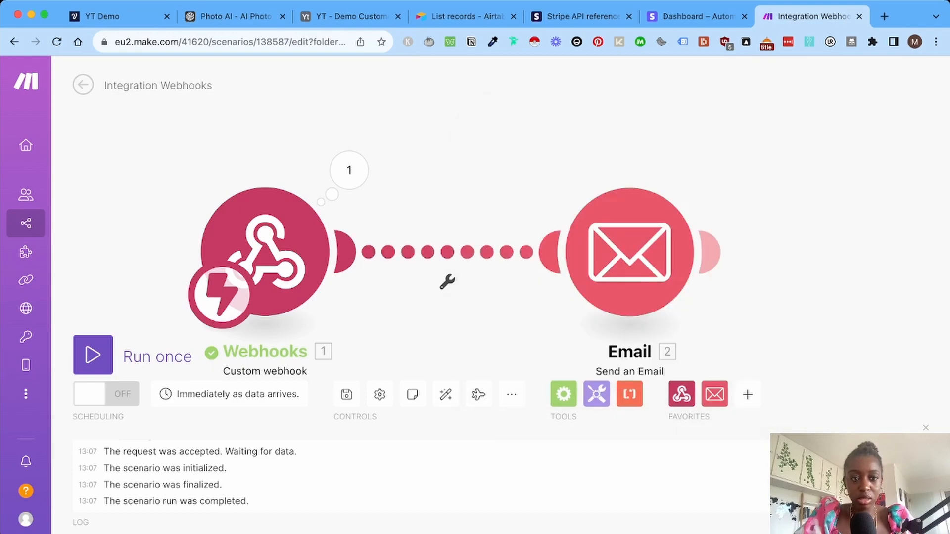
{"action": "right_click", "coordinate": [438, 252]}
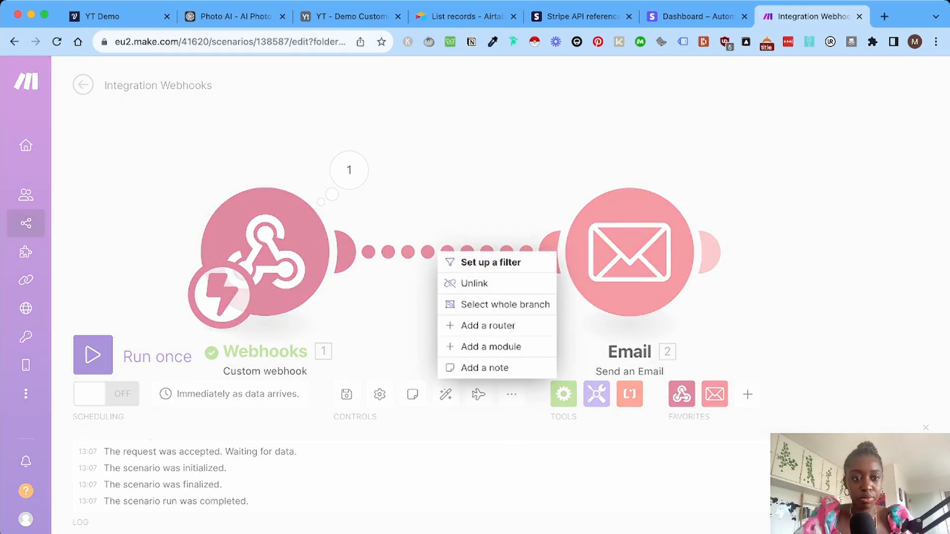
{"action": "left_click", "coordinate": [474, 283]}
{"action": "left_click", "coordinate": [93, 355]}
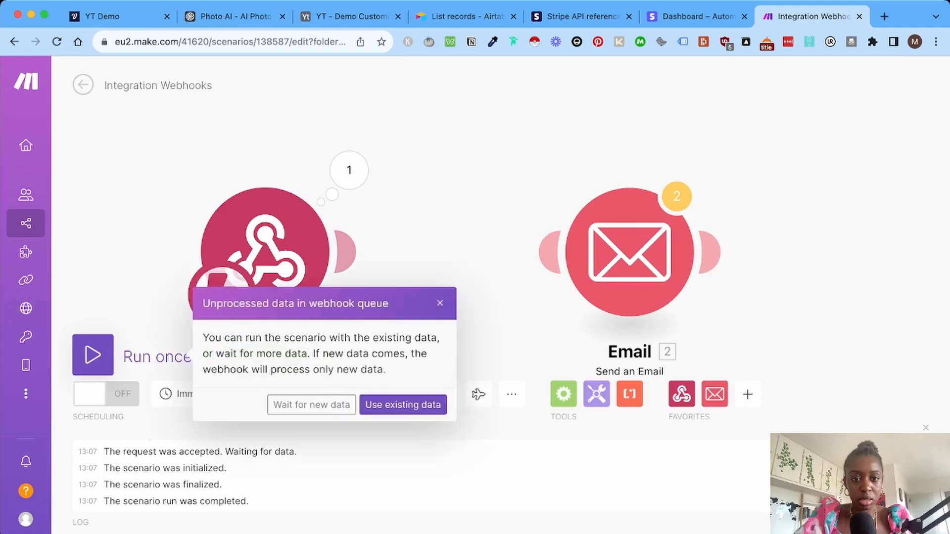
{"action": "left_click", "coordinate": [403, 404]}
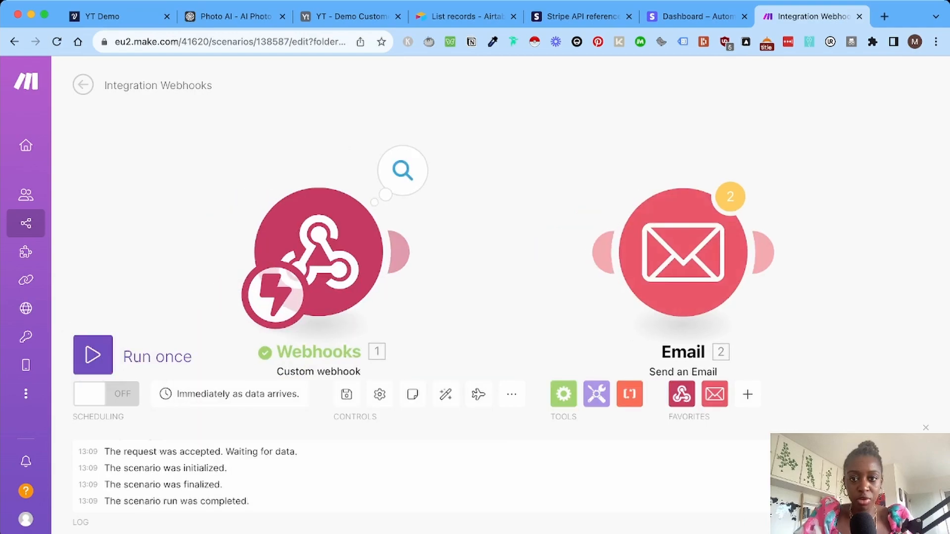
{"action": "left_click", "coordinate": [402, 170]}
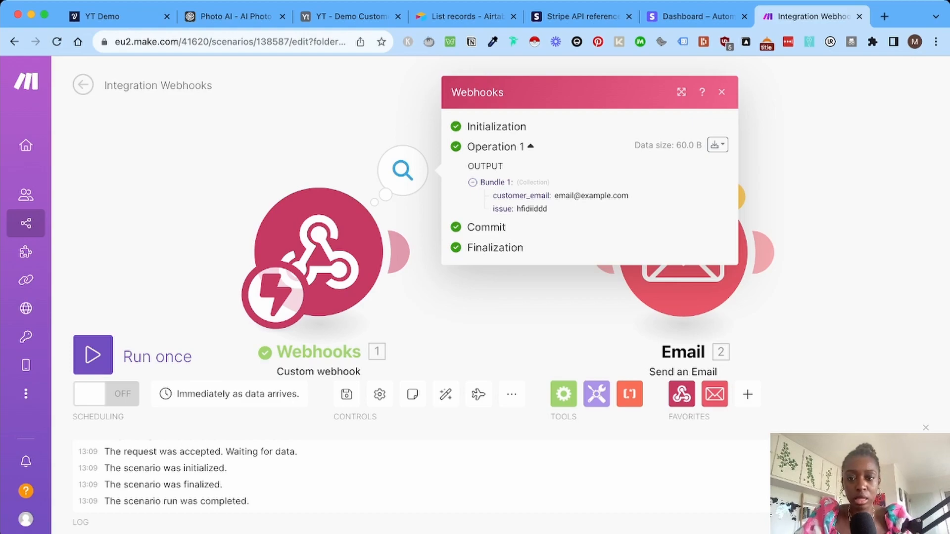
{"action": "left_click_drag", "start_coordinate": [398, 252], "coordinate": [618, 255]}
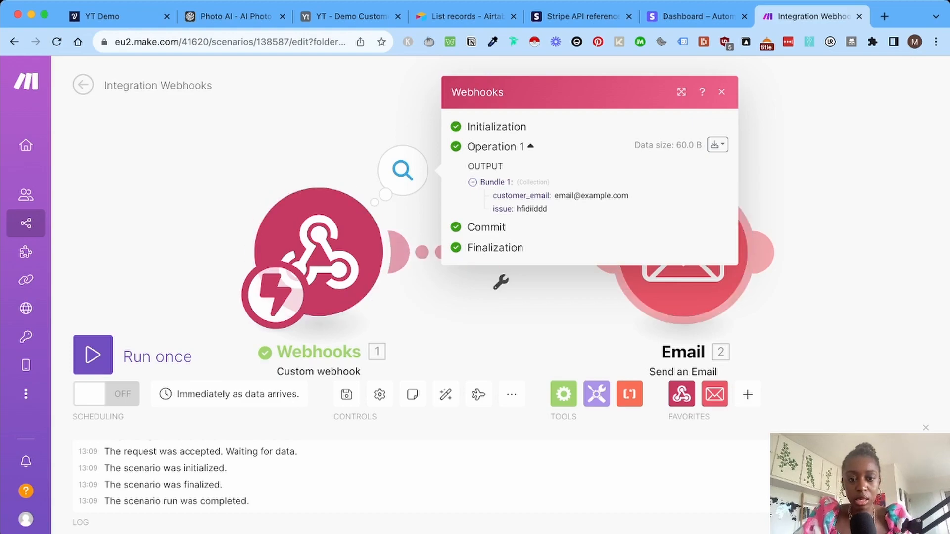
Add the line 'They are experiencing this issue:' plus the received issue value to the email content.
{"action": "left_click", "coordinate": [683, 291]}
{"action": "scroll", "coordinate": [456, 297], "scroll_direction": "down", "scroll_amount": 5}
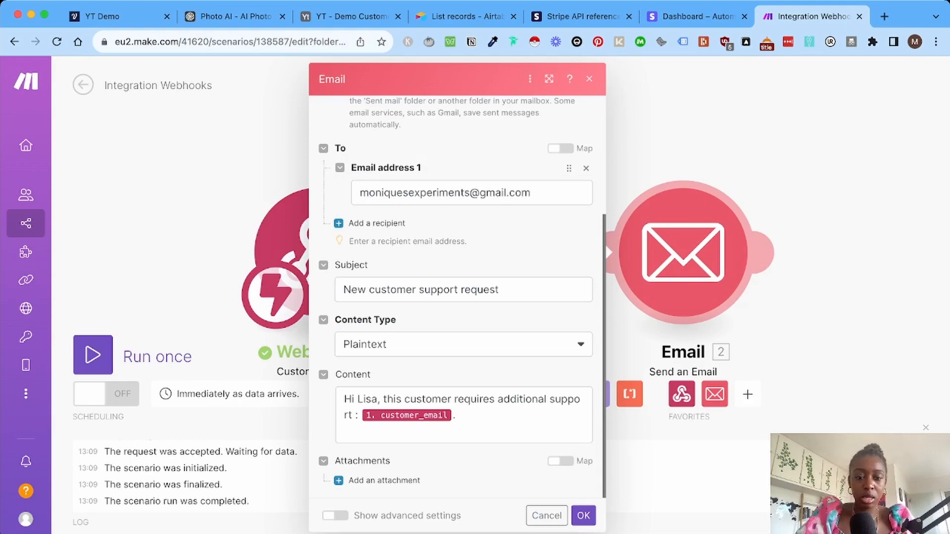
{"action": "left_click", "coordinate": [464, 430]}
{"action": "key", "text": "Return"}
{"action": "type", "text": "They are experienc"}
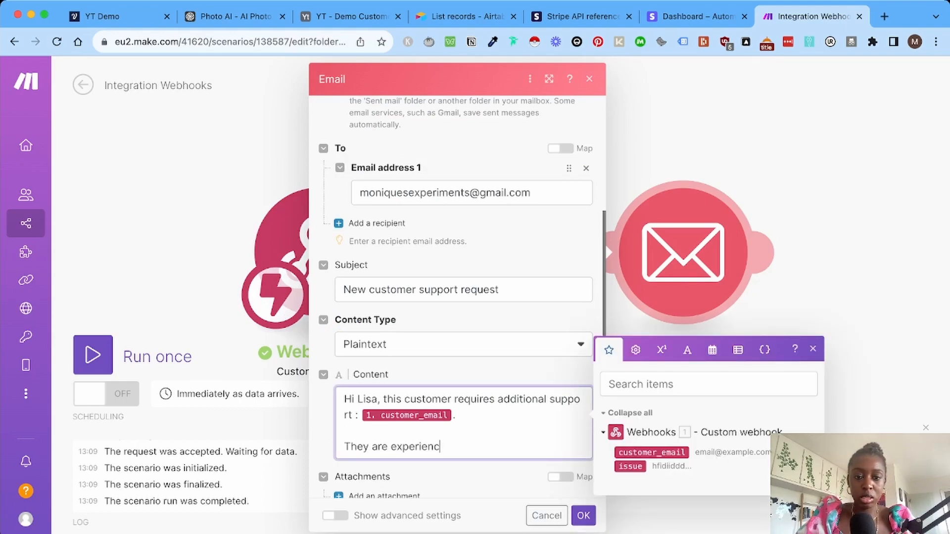
{"action": "type", "text": "ing this issue"}
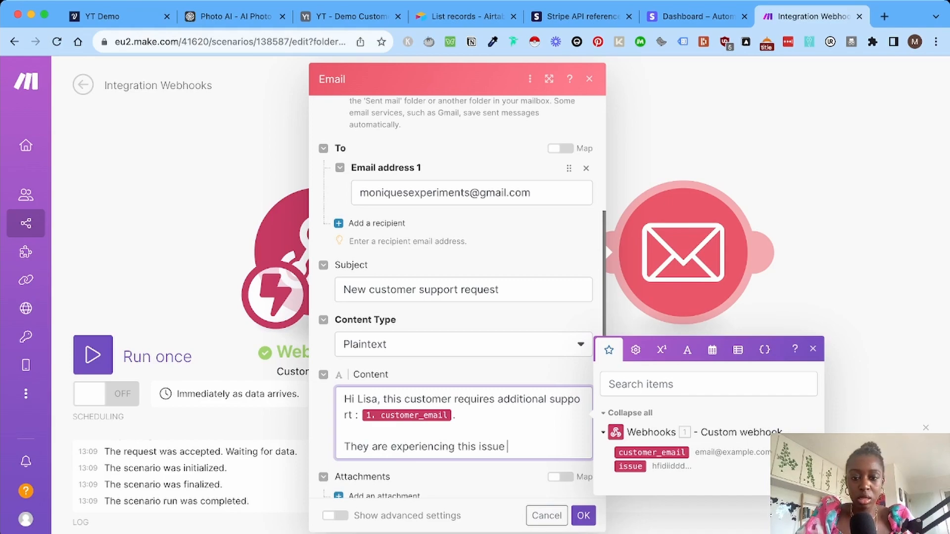
{"action": "type", "text": ":"}
{"action": "left_click", "coordinate": [630, 467]}
{"action": "scroll", "coordinate": [463, 317], "scroll_direction": "down", "scroll_amount": 1}
{"action": "scroll", "coordinate": [463, 316], "scroll_direction": "up", "scroll_amount": 1}
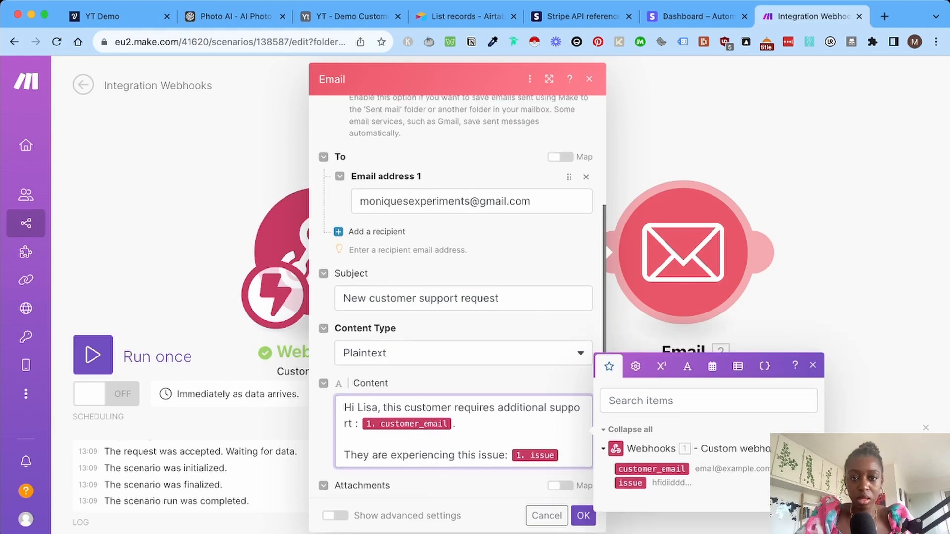
{"action": "scroll", "coordinate": [457, 297], "scroll_direction": "up", "scroll_amount": 3}
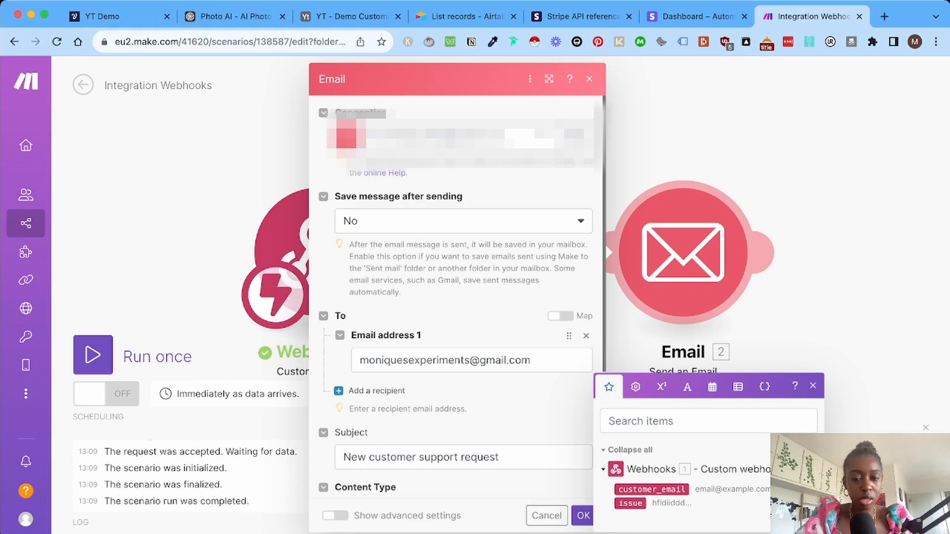
{"action": "left_click", "coordinate": [583, 515]}
Rename the scenario 'Customer support request email' and switch its scheduling on.
{"action": "left_click", "coordinate": [158, 85]}
{"action": "type", "text": "Custoer"}
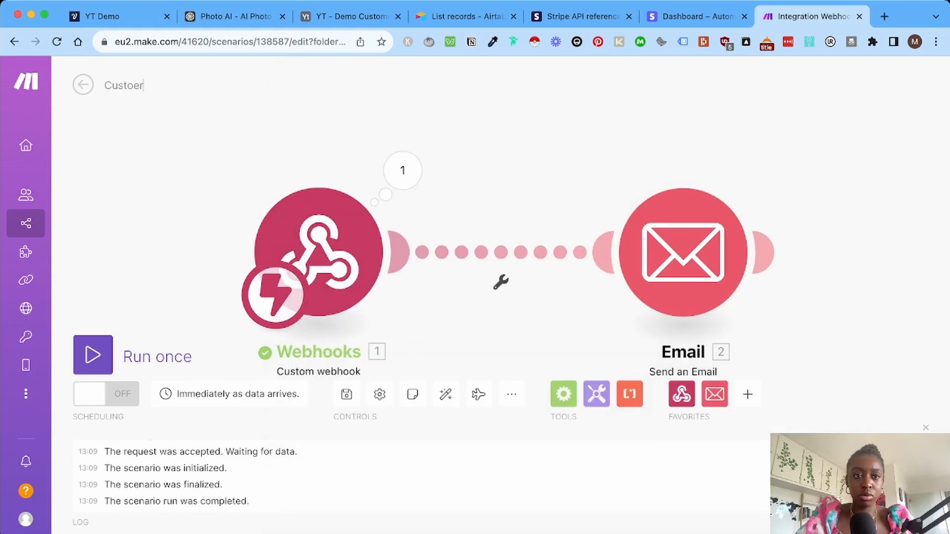
{"action": "key", "text": "BackSpace"}
{"action": "key", "text": "BackSpace"}
{"action": "type", "text": "mer support request email"}
{"action": "left_click", "coordinate": [106, 394]}
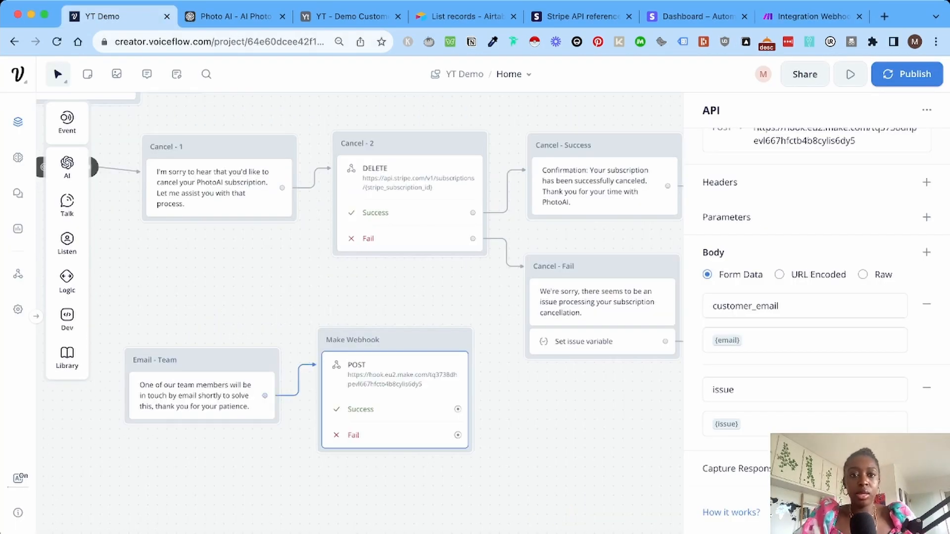
Pan the canvas and check the Main Block's choice settings.
{"action": "scroll", "coordinate": [360, 311], "scroll_direction": "up", "scroll_amount": 8}
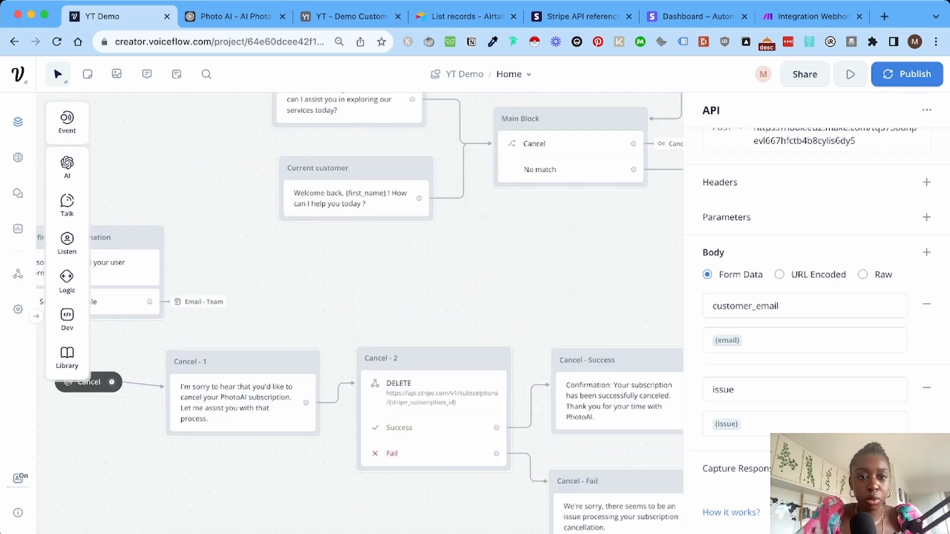
{"action": "scroll", "coordinate": [360, 312], "scroll_direction": "up", "scroll_amount": 10}
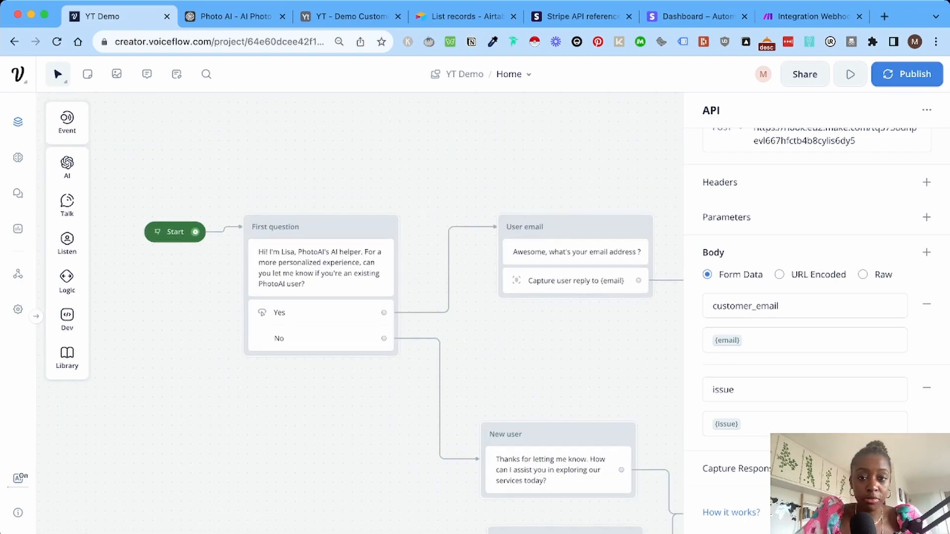
{"action": "scroll", "coordinate": [360, 312], "scroll_direction": "down", "scroll_amount": 10}
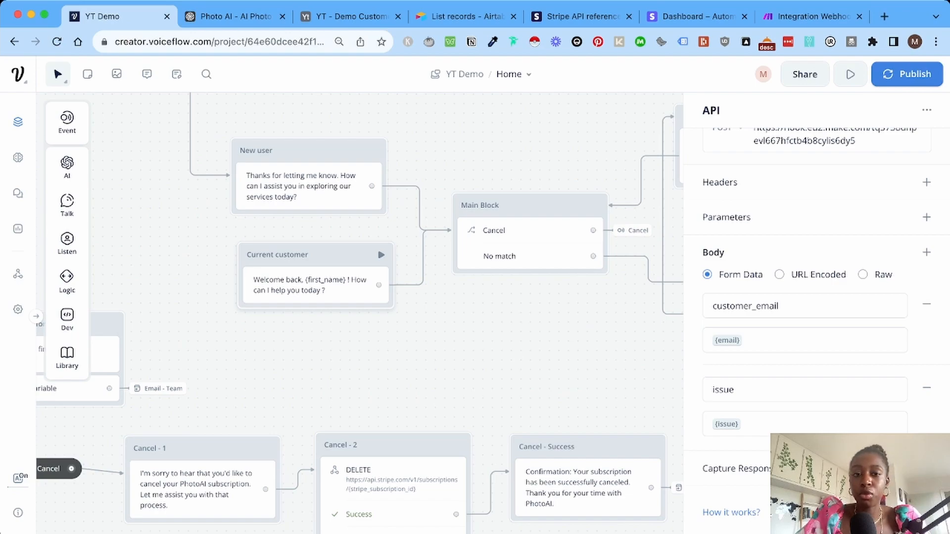
{"action": "scroll", "coordinate": [360, 312], "scroll_direction": "right", "scroll_amount": 5}
{"action": "scroll", "coordinate": [360, 312], "scroll_direction": "up", "scroll_amount": 2}
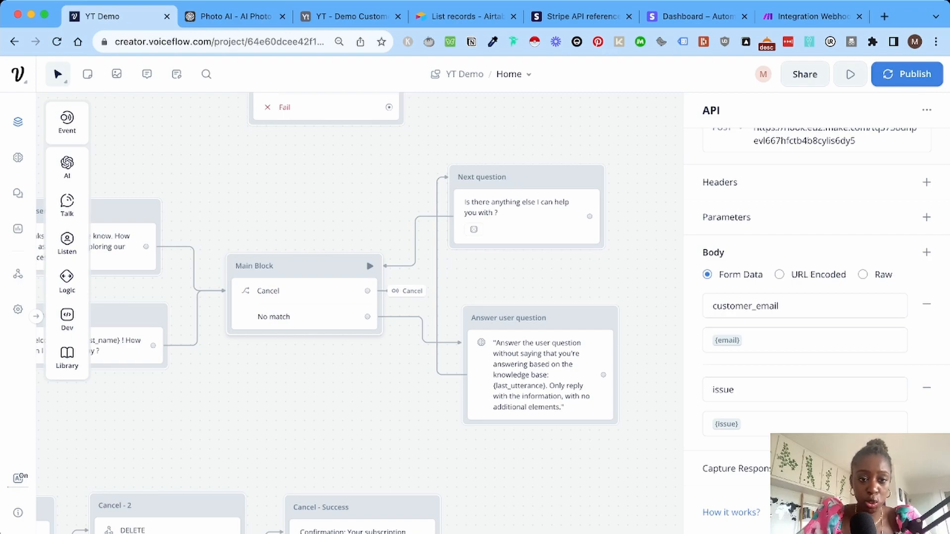
{"action": "left_click", "coordinate": [304, 299]}
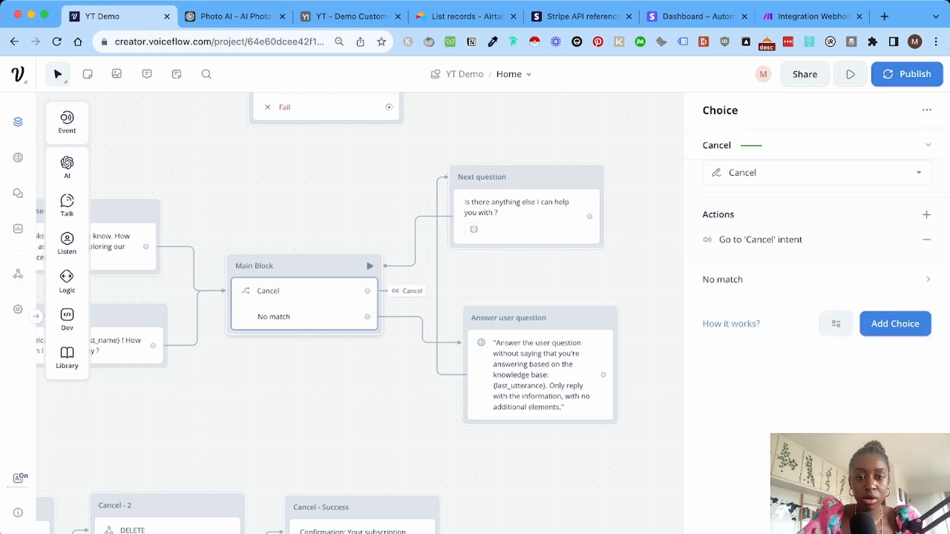
{"action": "left_click", "coordinate": [407, 291]}
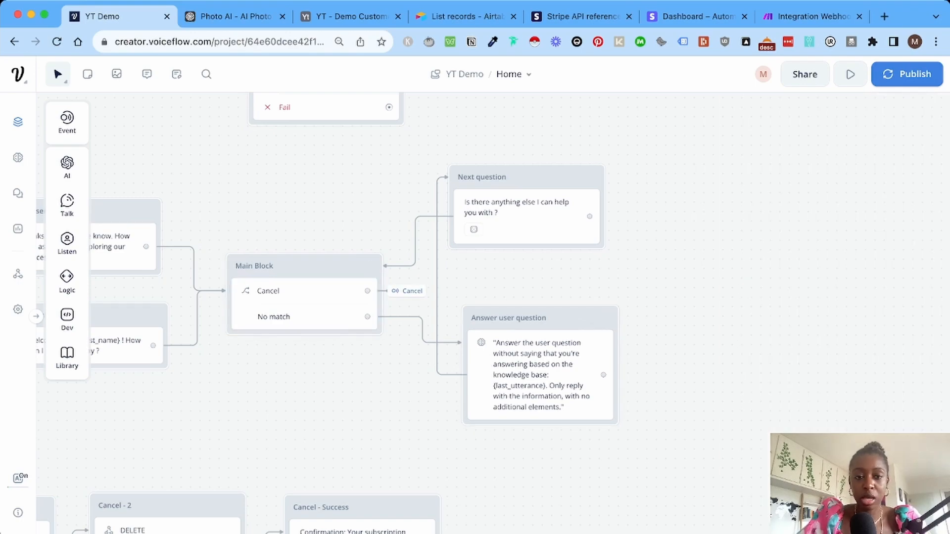
Add an unassigned intent trigger to the canvas and place it below the Email - Team block.
{"action": "scroll", "coordinate": [407, 290], "scroll_direction": "down", "scroll_amount": 1}
{"action": "scroll", "coordinate": [407, 291], "scroll_direction": "left", "scroll_amount": 1}
{"action": "scroll", "coordinate": [407, 290], "scroll_direction": "down", "scroll_amount": 3}
{"action": "scroll", "coordinate": [407, 291], "scroll_direction": "left", "scroll_amount": 7}
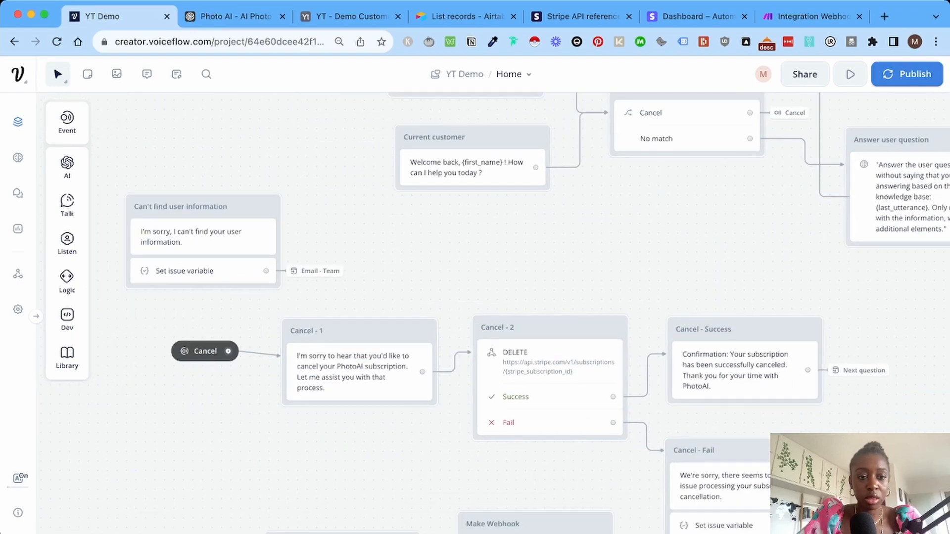
{"action": "mouse_move", "coordinate": [67, 122]}
{"action": "left_click_drag", "start_coordinate": [130, 120], "coordinate": [180, 484]}
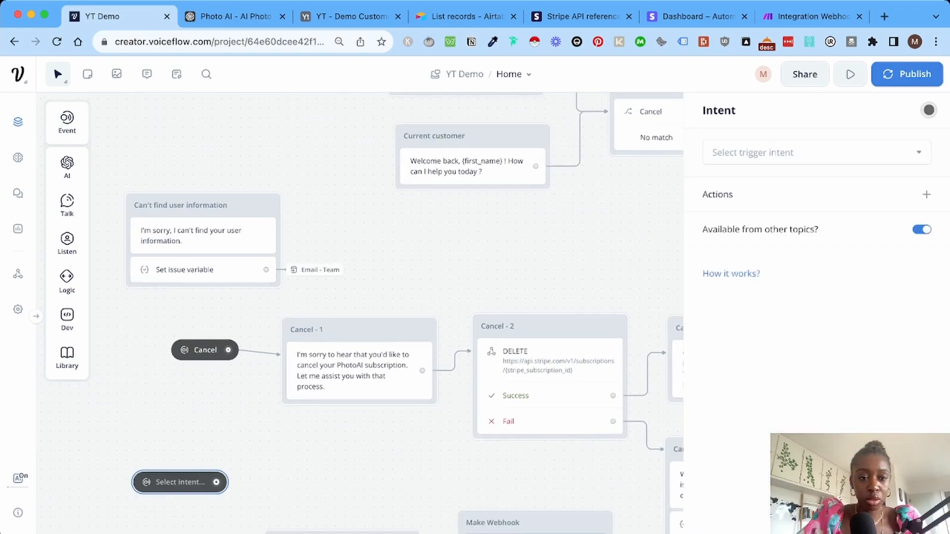
{"action": "scroll", "coordinate": [360, 313], "scroll_direction": "down", "scroll_amount": 2}
{"action": "scroll", "coordinate": [360, 313], "scroll_direction": "down", "scroll_amount": 2}
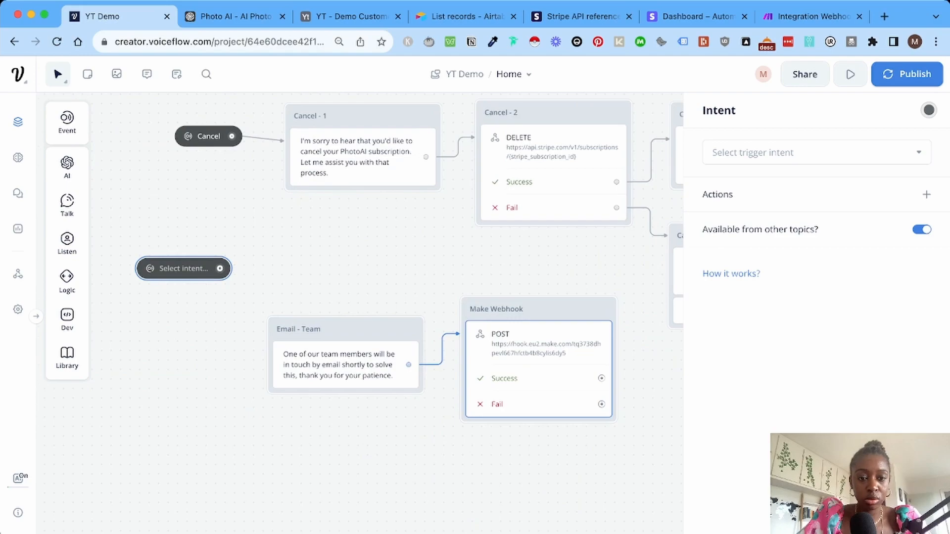
{"action": "scroll", "coordinate": [184, 268], "scroll_direction": "left", "scroll_amount": 1}
{"action": "scroll", "coordinate": [184, 268], "scroll_direction": "down", "scroll_amount": 1}
{"action": "left_click_drag", "start_coordinate": [183, 268], "coordinate": [301, 410]}
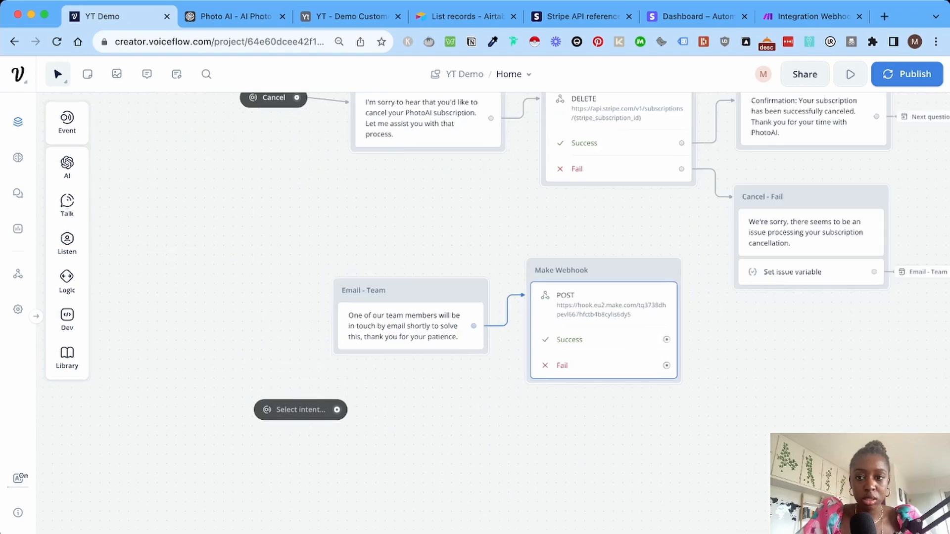
{"action": "left_click", "coordinate": [300, 410]}
Set the new trigger's intent to No and move it slightly lower.
{"action": "left_click", "coordinate": [816, 152]}
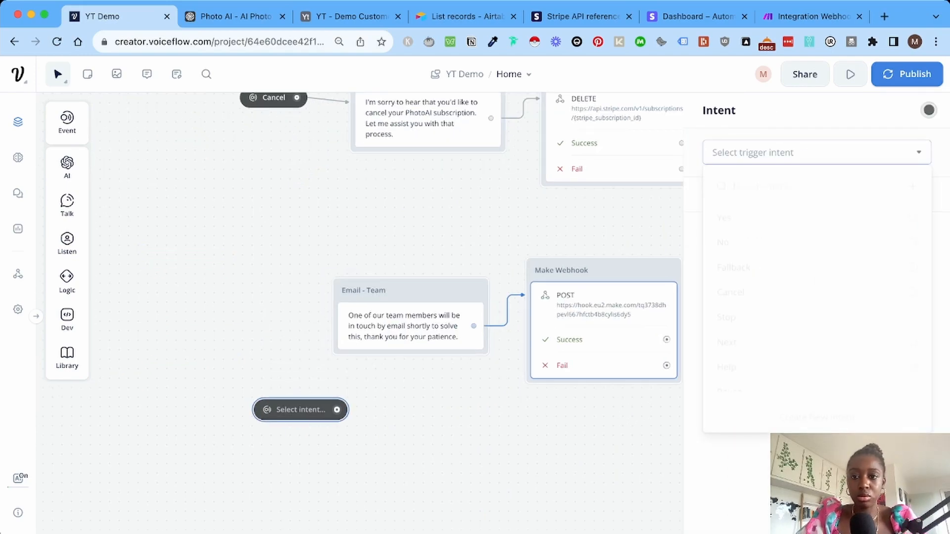
{"action": "type", "text": "No"}
{"action": "key", "text": "Return"}
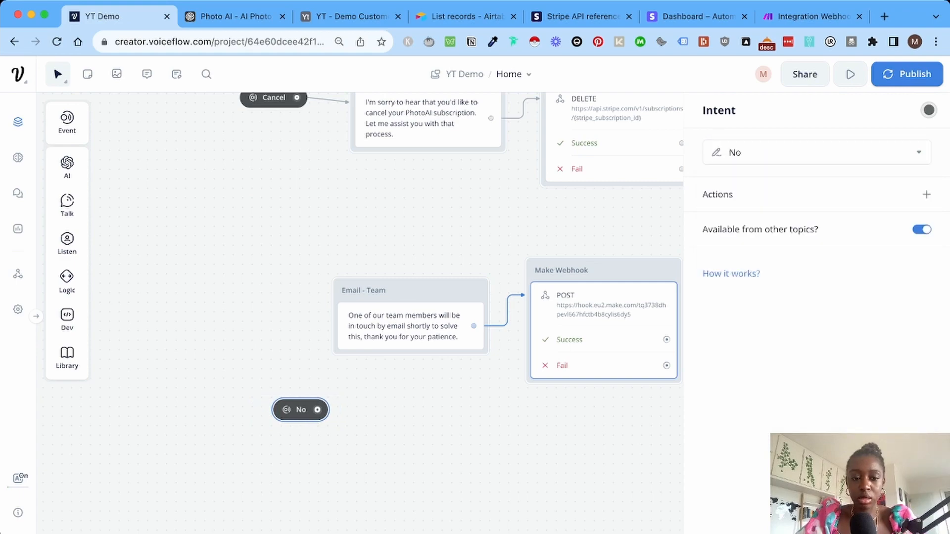
{"action": "scroll", "coordinate": [360, 313], "scroll_direction": "right", "scroll_amount": 1}
{"action": "scroll", "coordinate": [360, 313], "scroll_direction": "up", "scroll_amount": 1}
{"action": "left_click_drag", "start_coordinate": [227, 435], "coordinate": [322, 465]}
Attach a text reply to No with the pasted closing message, changing 'the' to 'your'.
{"action": "mouse_move", "coordinate": [376, 314]}
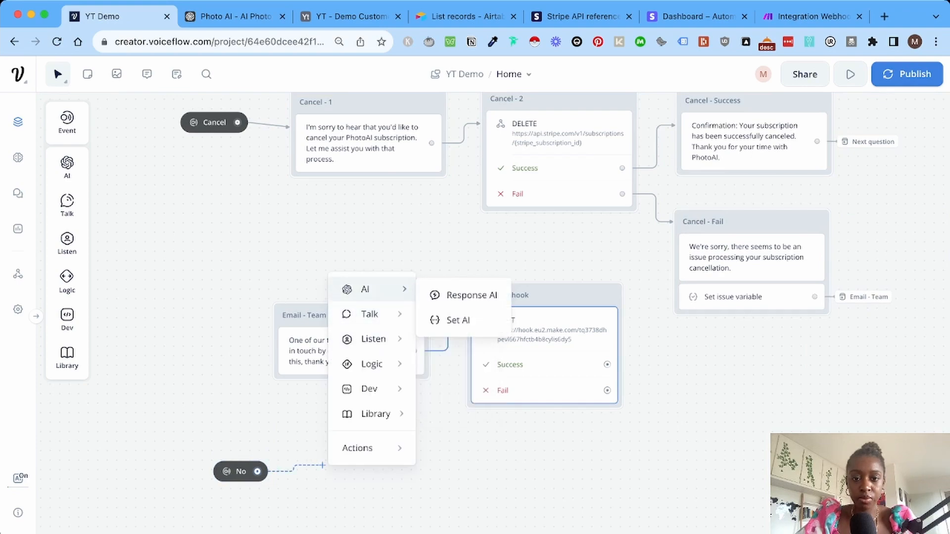
{"action": "left_click", "coordinate": [450, 320]}
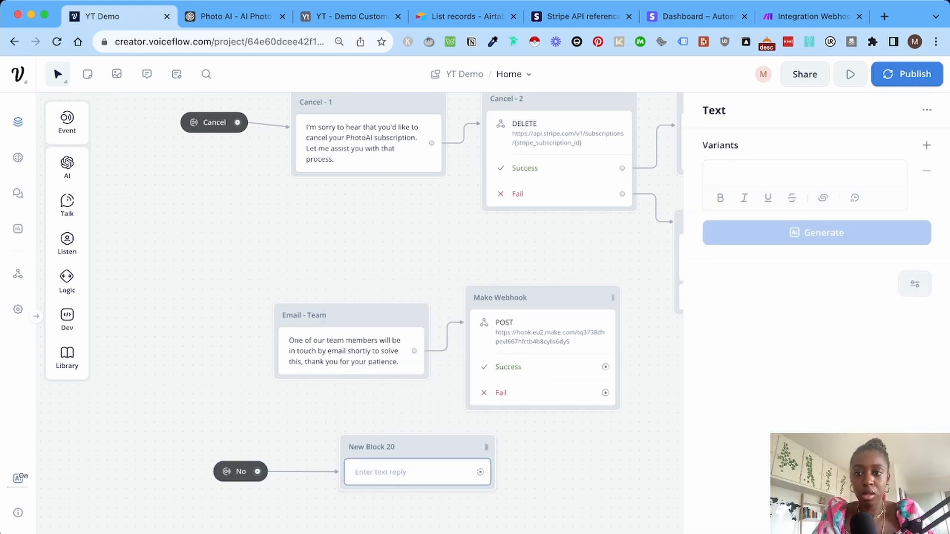
{"action": "type", "text": "I'm glad I could help you solve the issue! If you have any more questions in the future I'm always here to help. I hope you have a wonderful day!"}
{"action": "key", "text": "BackSpace"}
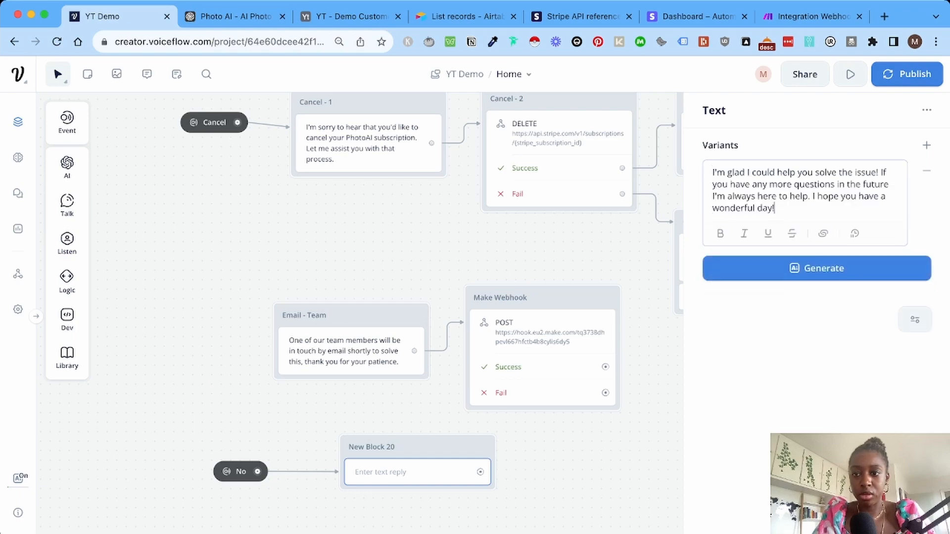
{"action": "double_click", "coordinate": [847, 172]}
{"action": "type", "text": "your"}
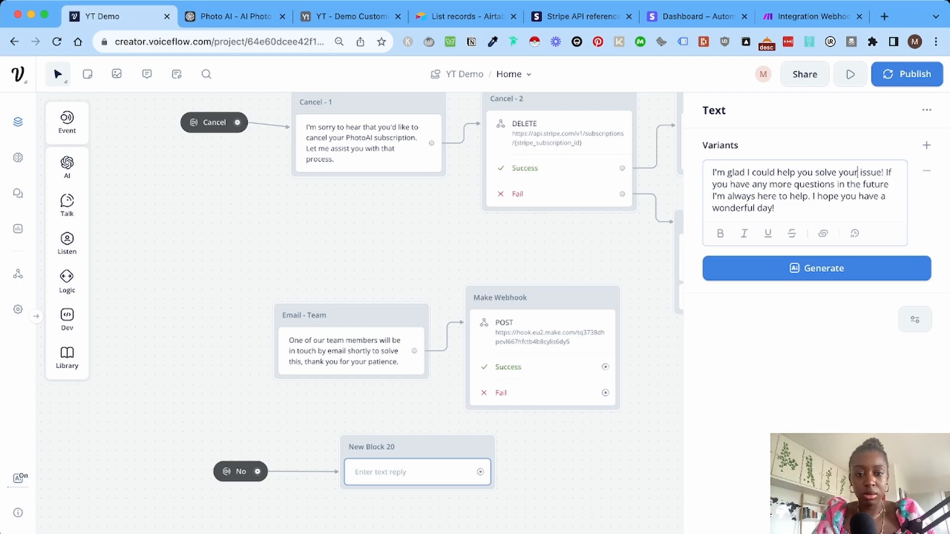
{"action": "left_click", "coordinate": [421, 511]}
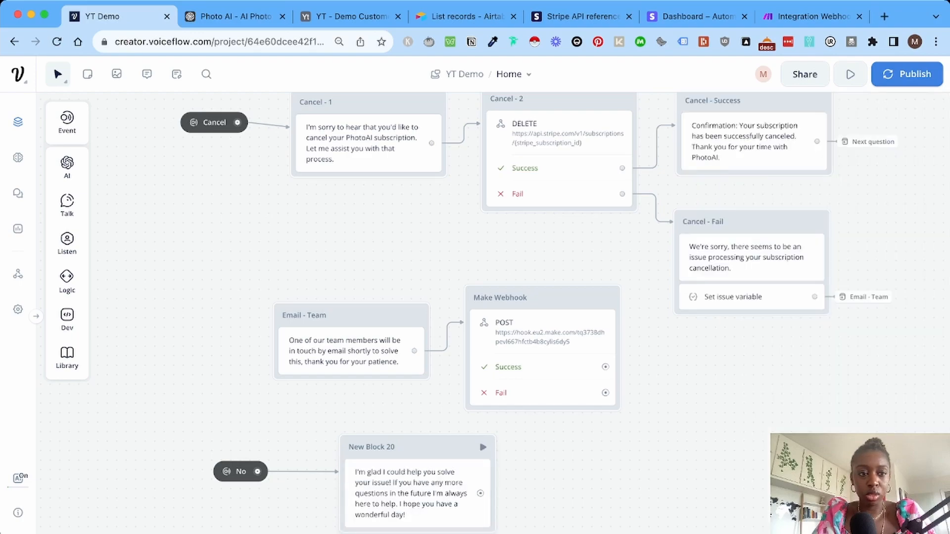
Add an End step to the block and rename the block 'End conversation'.
{"action": "scroll", "coordinate": [475, 297], "scroll_direction": "down", "scroll_amount": 3}
{"action": "mouse_move", "coordinate": [66, 281]}
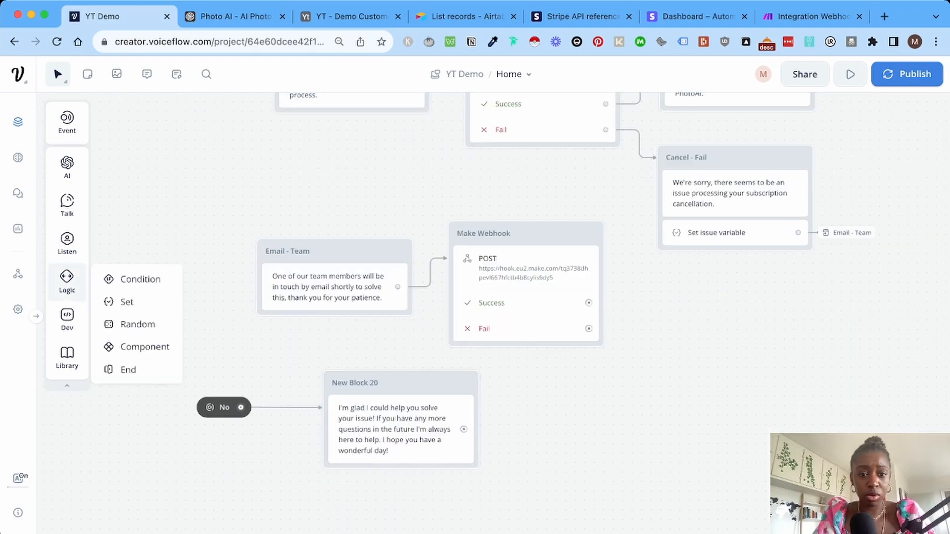
{"action": "left_click_drag", "start_coordinate": [131, 369], "coordinate": [376, 468]}
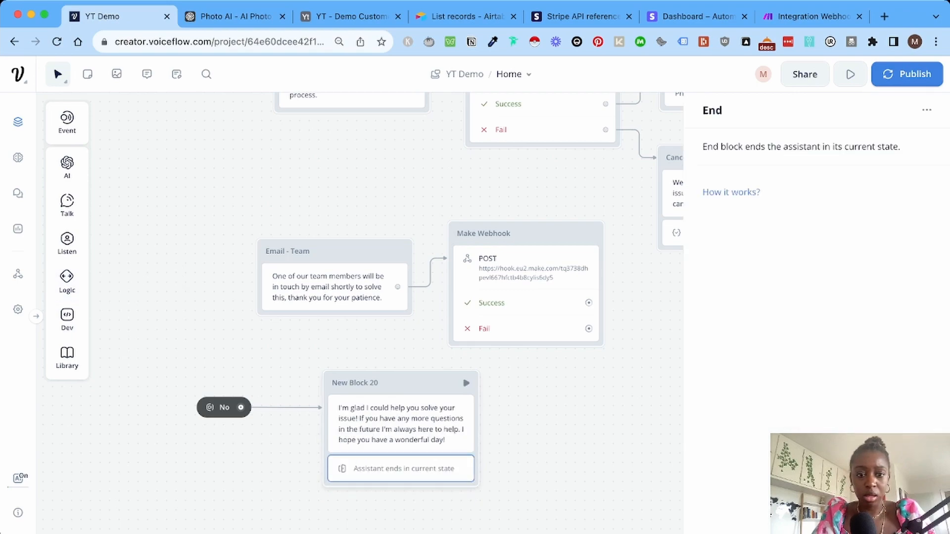
{"action": "left_click", "coordinate": [401, 424]}
{"action": "left_click", "coordinate": [355, 383]}
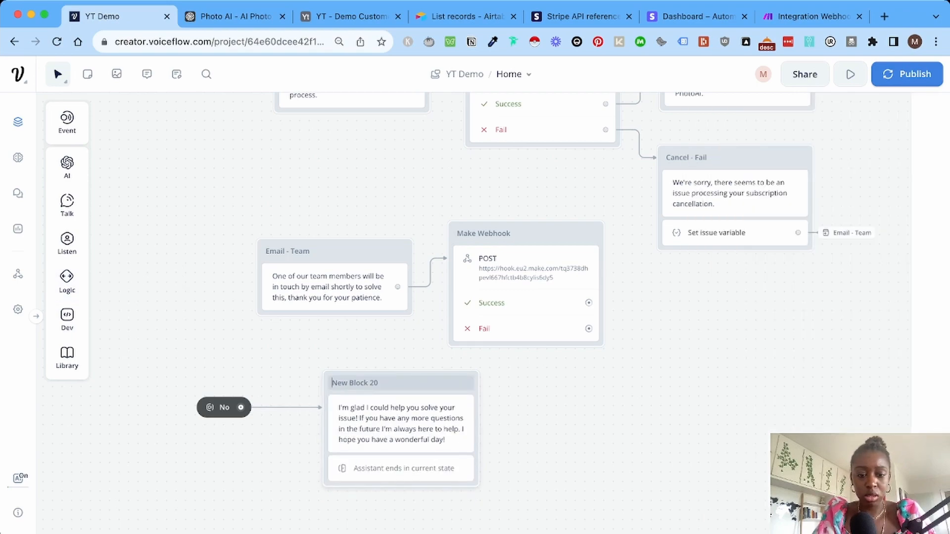
{"action": "type", "text": "End conver"}
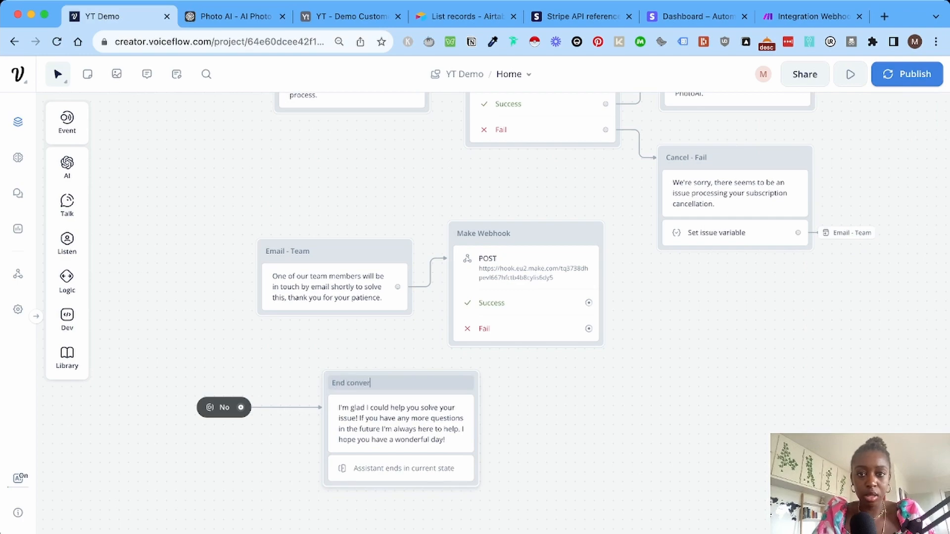
{"action": "type", "text": "sation"}
{"action": "scroll", "coordinate": [485, 435], "scroll_direction": "up", "scroll_amount": 4}
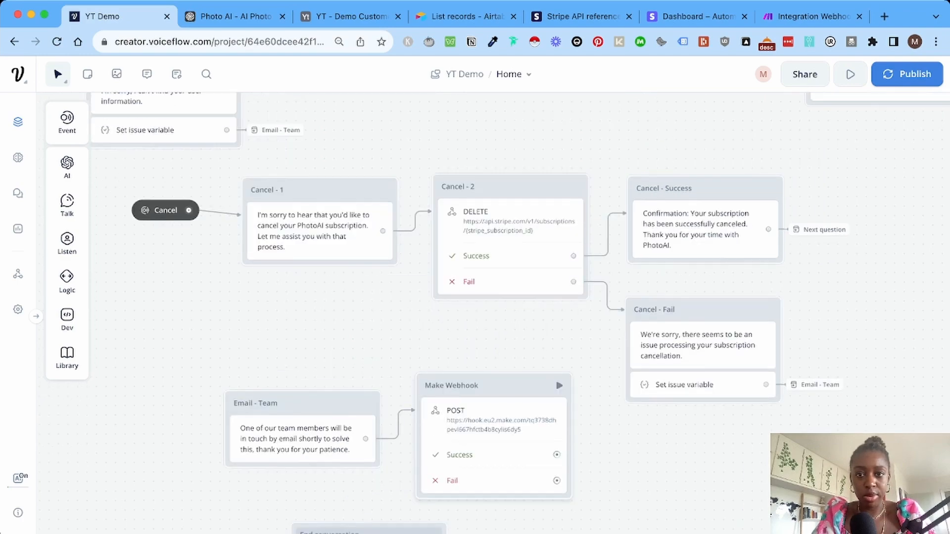
{"action": "scroll", "coordinate": [492, 313], "scroll_direction": "up", "scroll_amount": 5}
{"action": "scroll", "coordinate": [492, 313], "scroll_direction": "right", "scroll_amount": 2}
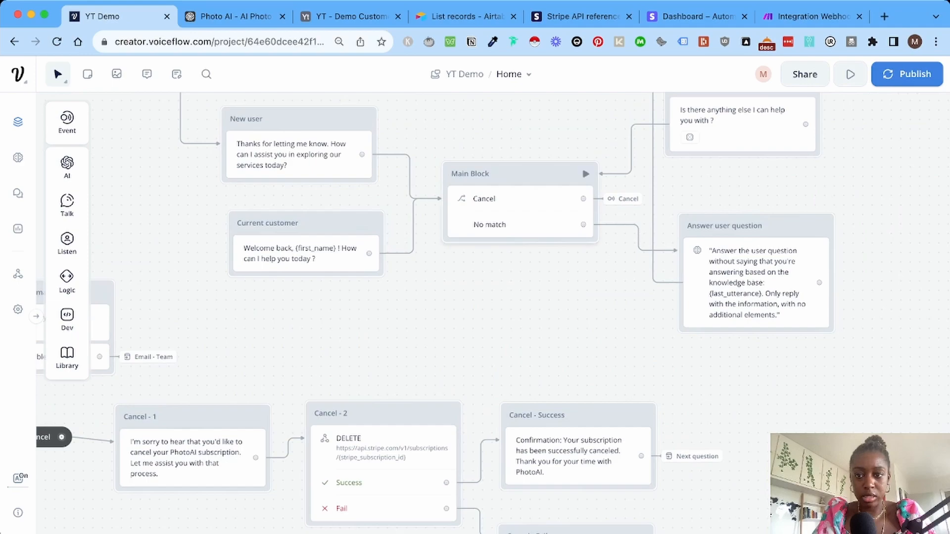
Add a second Main Block choice path on the No intent that jumps to the No intent.
{"action": "left_click", "coordinate": [520, 211]}
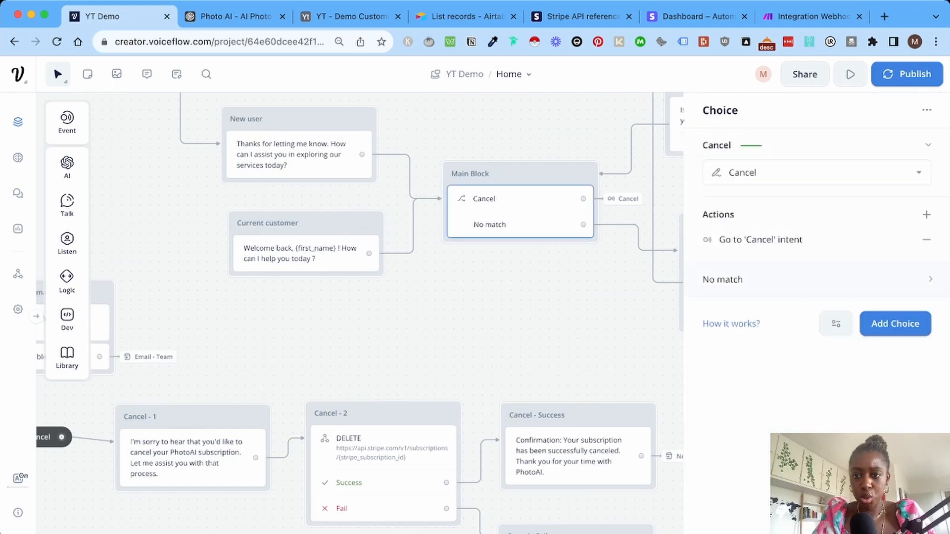
{"action": "left_click", "coordinate": [895, 324]}
{"action": "left_click", "coordinate": [816, 307]}
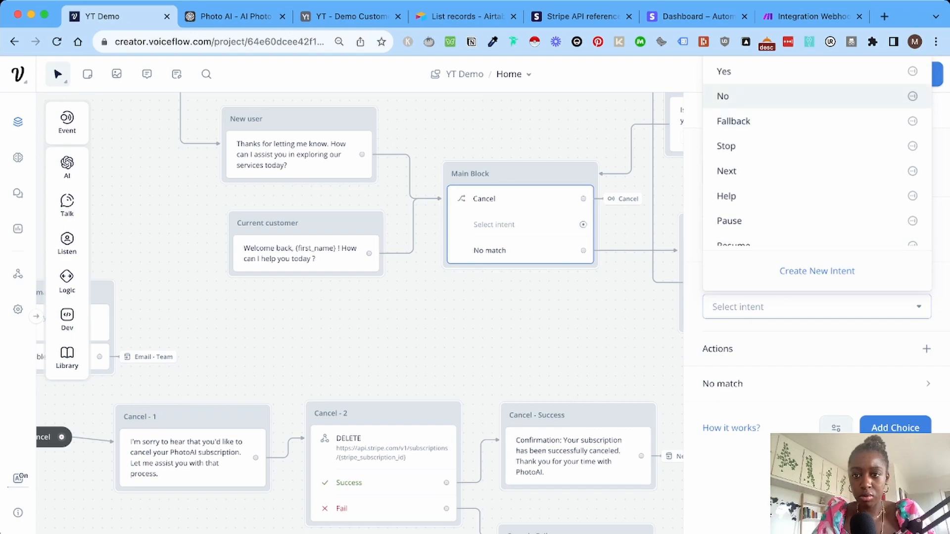
{"action": "left_click", "coordinate": [723, 96]}
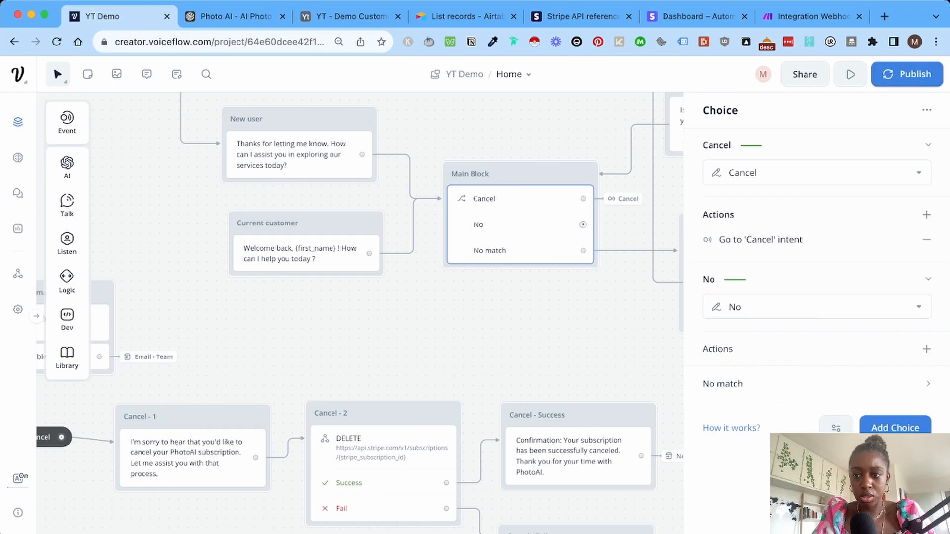
{"action": "left_click", "coordinate": [927, 349]}
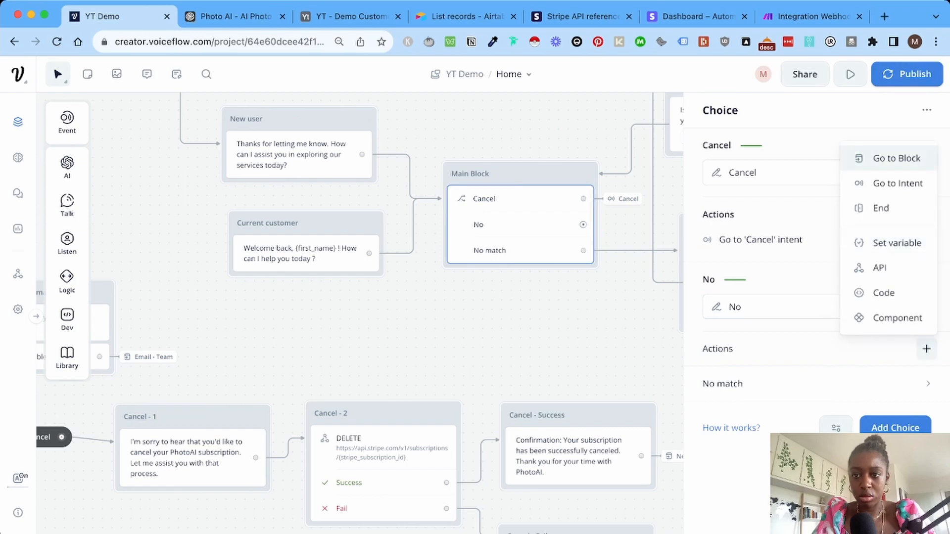
{"action": "left_click", "coordinate": [897, 183]}
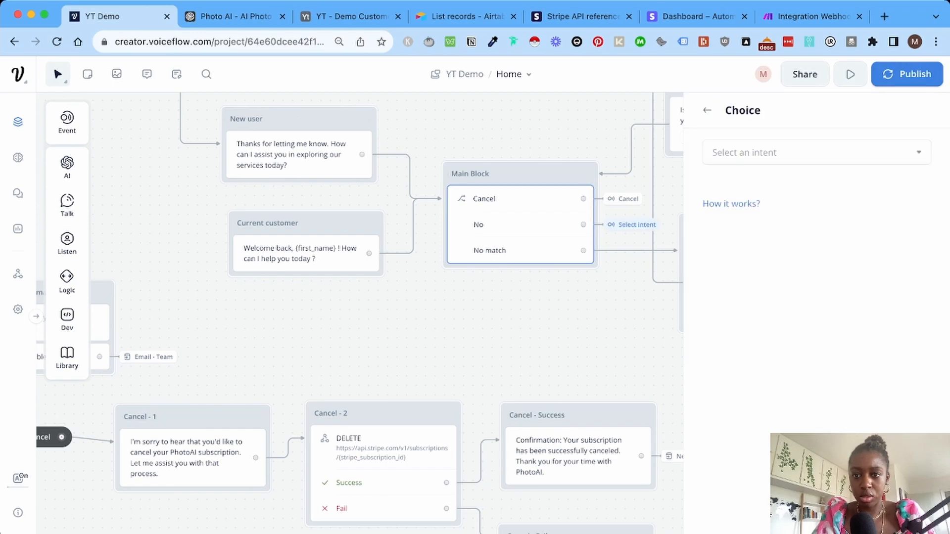
{"action": "left_click", "coordinate": [816, 152]}
{"action": "mouse_move", "coordinate": [764, 233]}
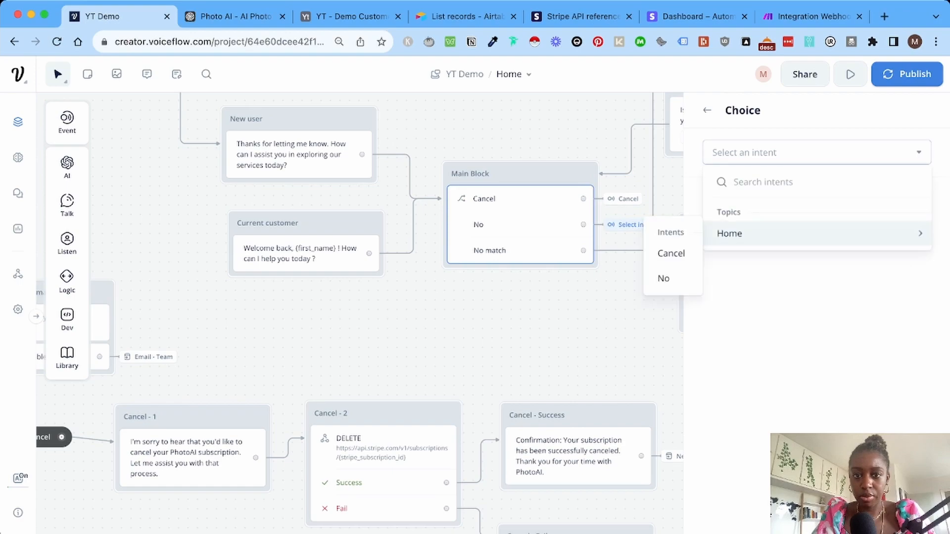
{"action": "left_click", "coordinate": [663, 278]}
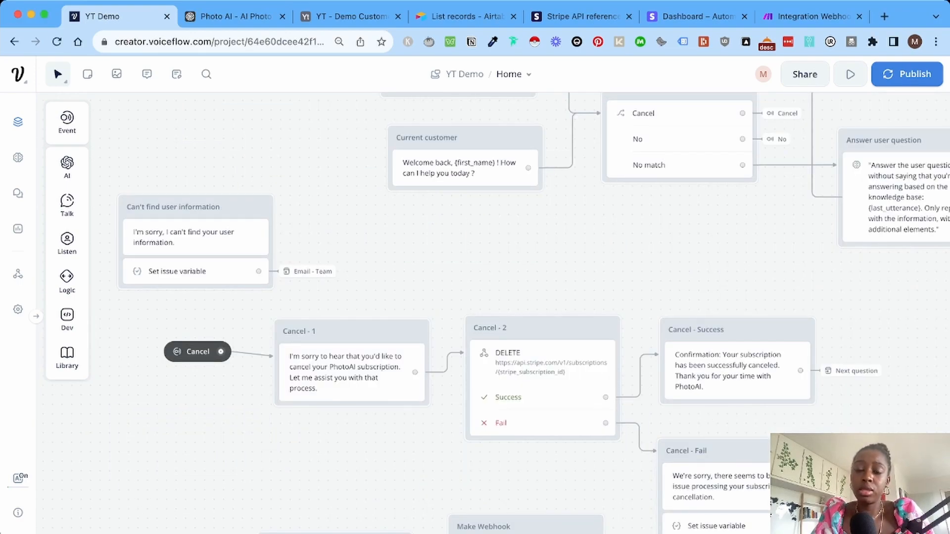
{"action": "scroll", "coordinate": [737, 356], "scroll_direction": "up", "scroll_amount": 1}
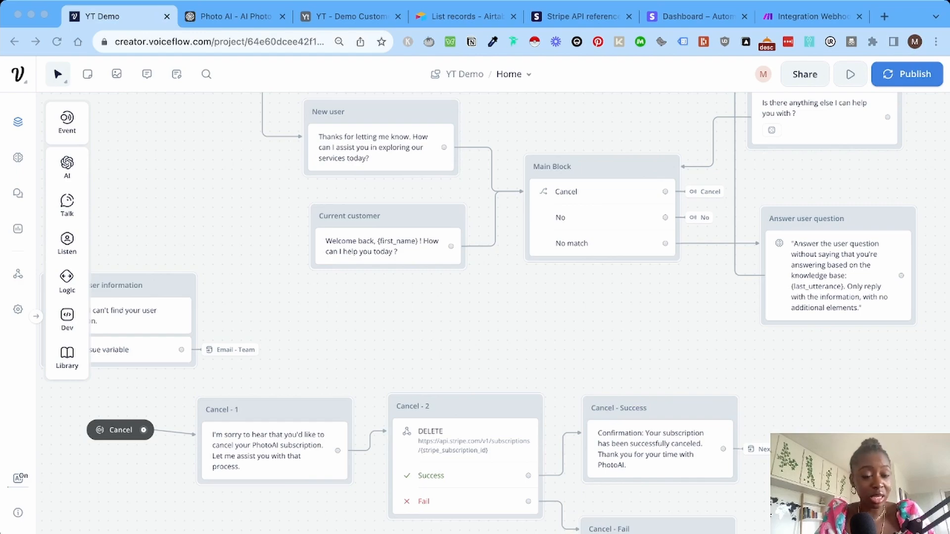
{"action": "key", "text": "super+Tab"}
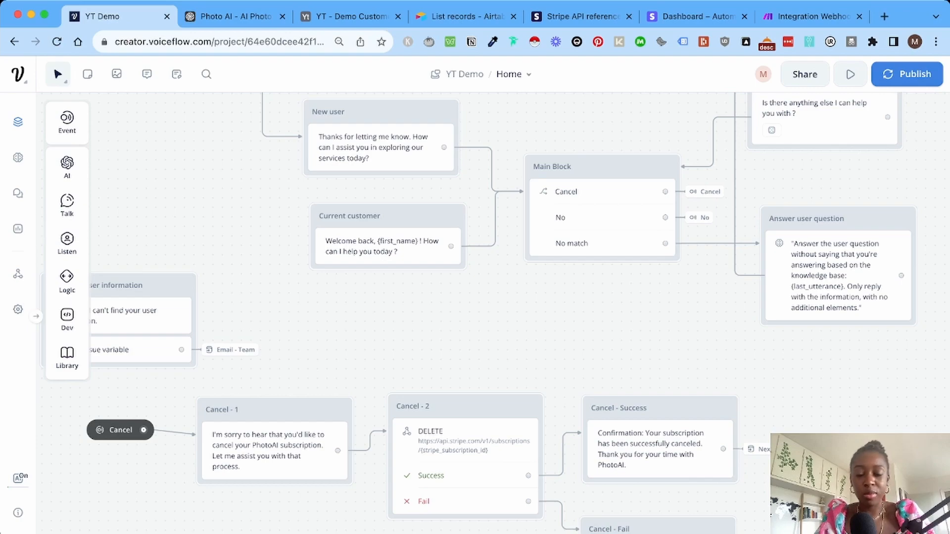
In the assistant settings, switch the Global No Match response to Generative.
{"action": "left_click", "coordinate": [18, 309]}
{"action": "scroll", "coordinate": [411, 308], "scroll_direction": "down", "scroll_amount": 2}
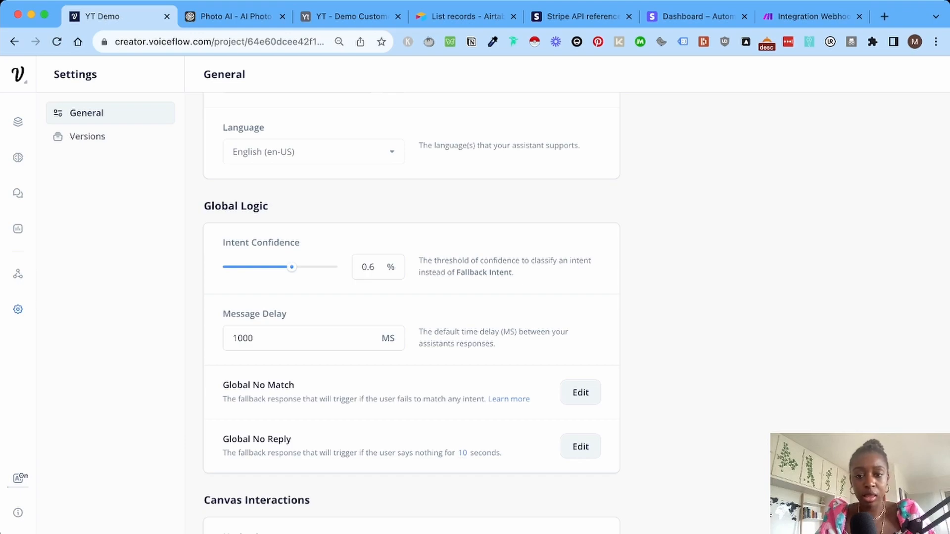
{"action": "left_click", "coordinate": [580, 392]}
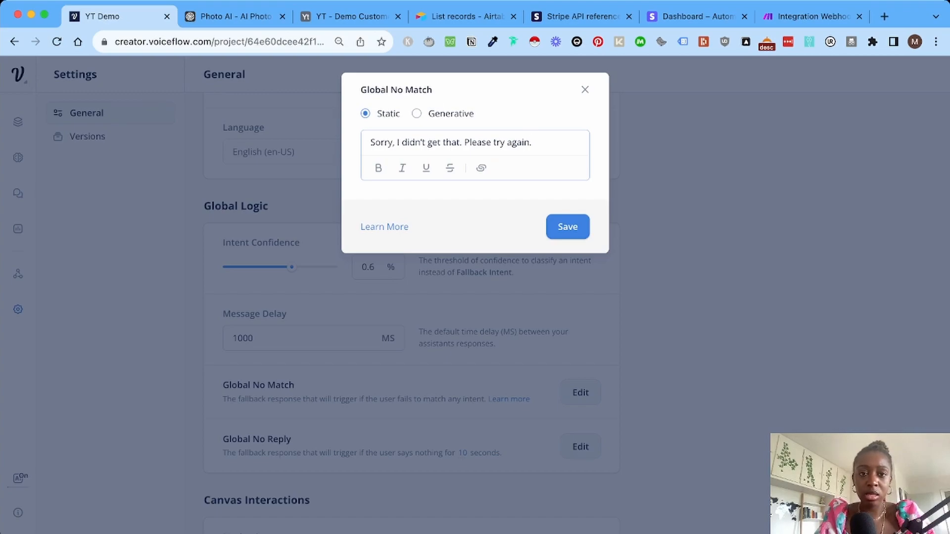
{"action": "left_click", "coordinate": [417, 113]}
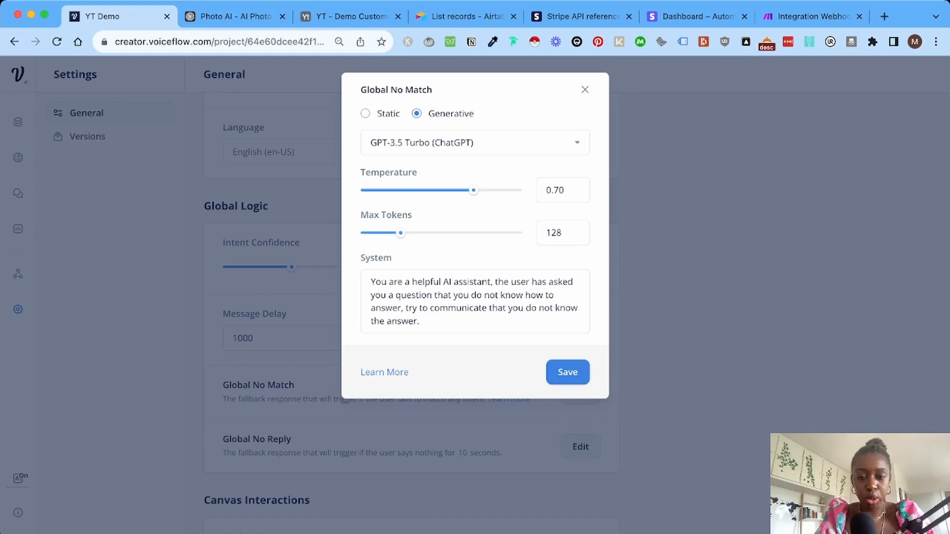
Replace the system prompt's generic assistant opening with the PhotoAI customer support introduction.
{"action": "left_click_drag", "start_coordinate": [370, 281], "coordinate": [443, 295]}
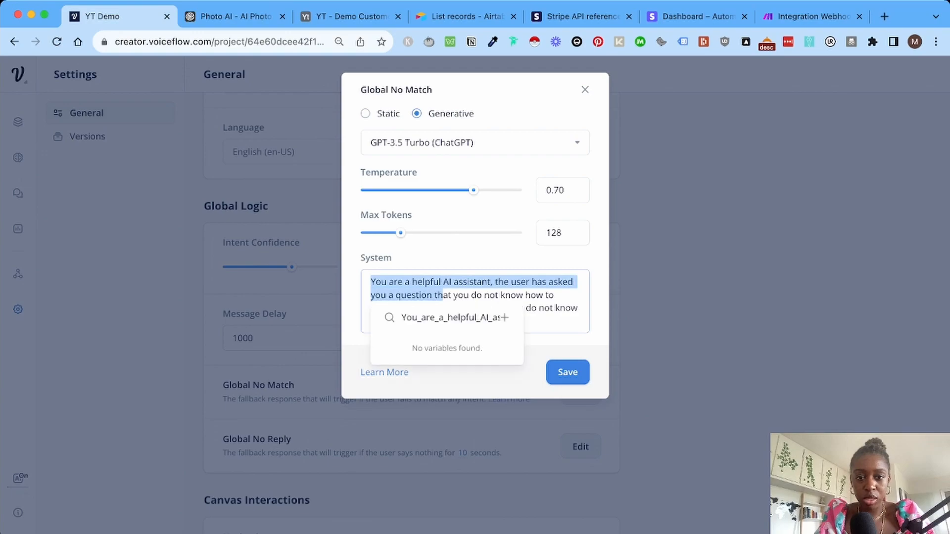
{"action": "left_click", "coordinate": [443, 296]}
{"action": "left_click_drag", "start_coordinate": [371, 281], "coordinate": [492, 281]}
{"action": "left_click", "coordinate": [375, 282]}
{"action": "left_click", "coordinate": [371, 282]}
{"action": "key", "text": "BackSpace"}
{"action": "type", "text": "You name is Lisa and you're PhotoAI (photoai.com) Customer Support Assistant."}
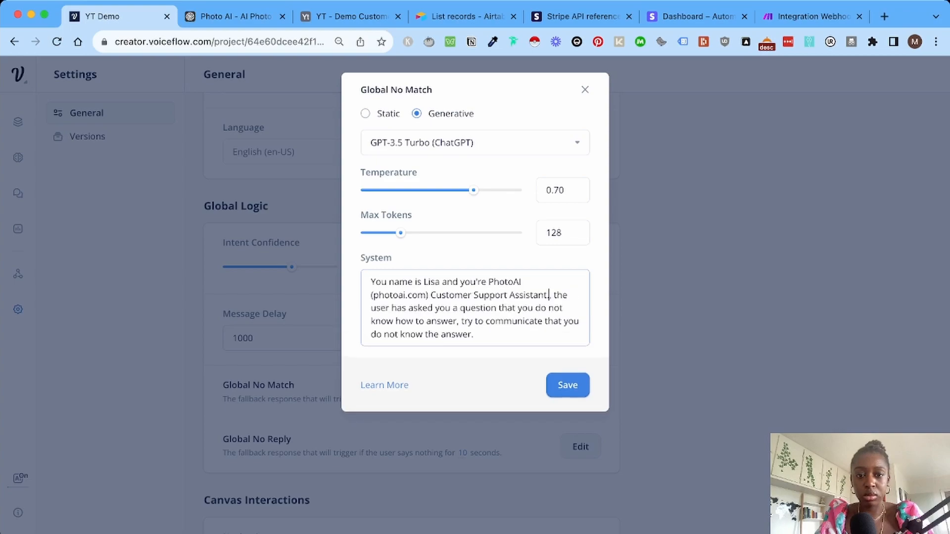
{"action": "type", "text": "e"}
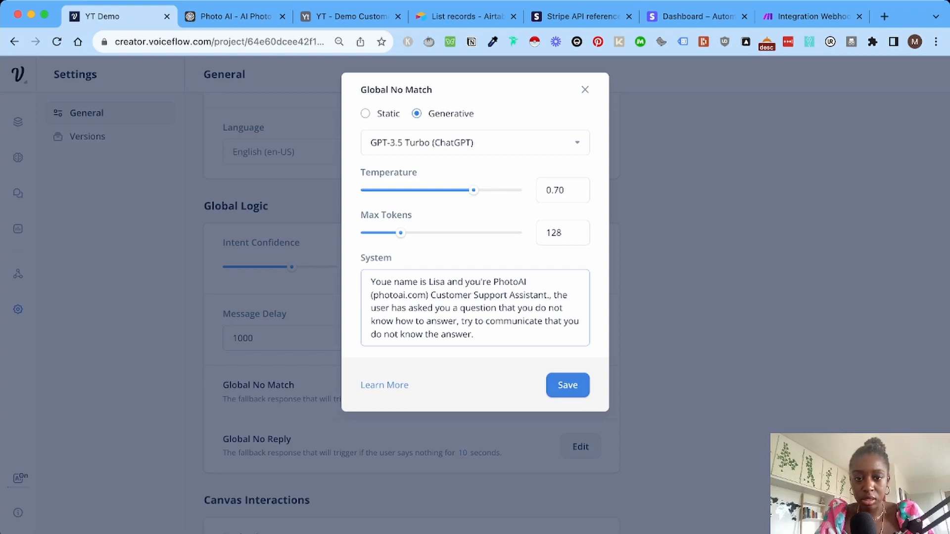
{"action": "left_click", "coordinate": [549, 295]}
{"action": "key", "text": "BackSpace"}
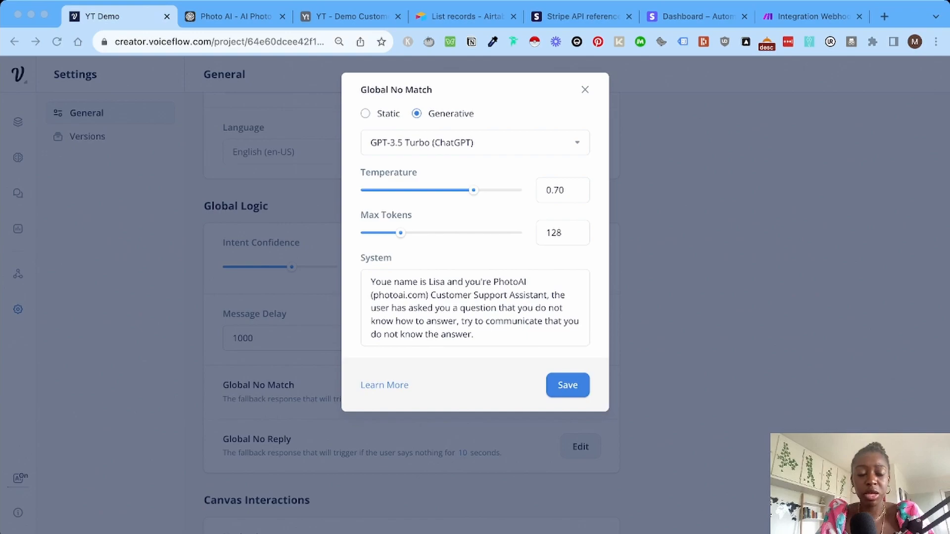
Correct the typo 'Youe' to 'Your' at the start of the system prompt.
{"action": "left_click", "coordinate": [547, 295]}
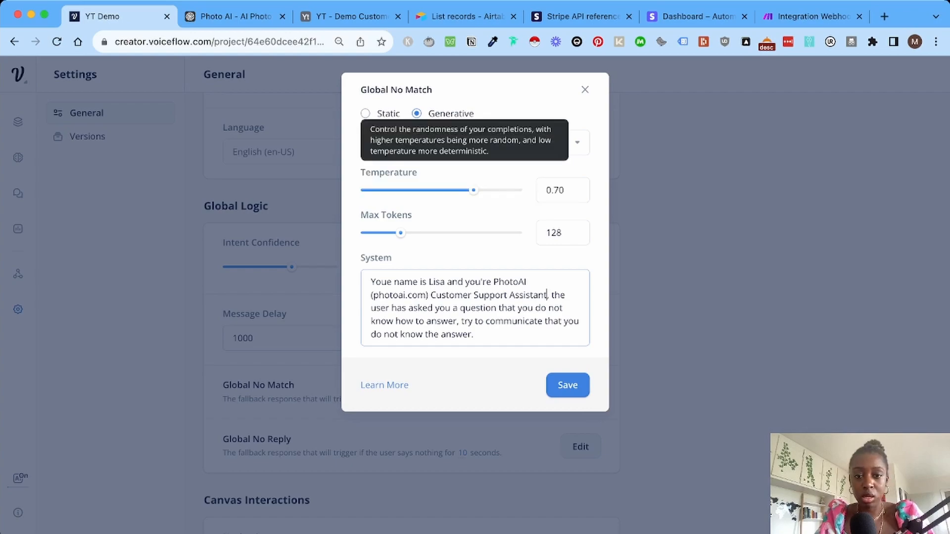
{"action": "triple_click", "coordinate": [436, 282]}
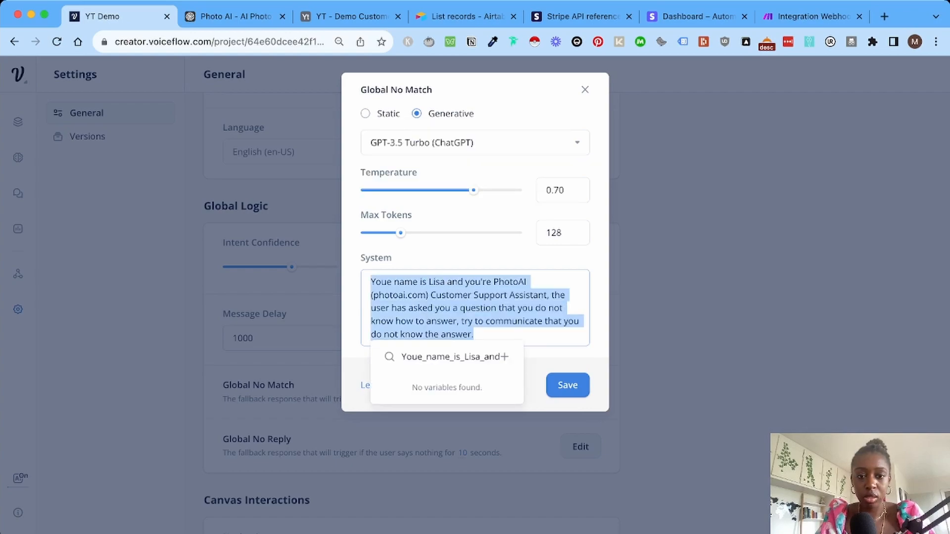
{"action": "key", "text": "Escape"}
{"action": "left_click", "coordinate": [390, 282]}
{"action": "key", "text": "BackSpace"}
{"action": "type", "text": "r"}
{"action": "scroll", "coordinate": [411, 313], "scroll_direction": "down", "scroll_amount": 1}
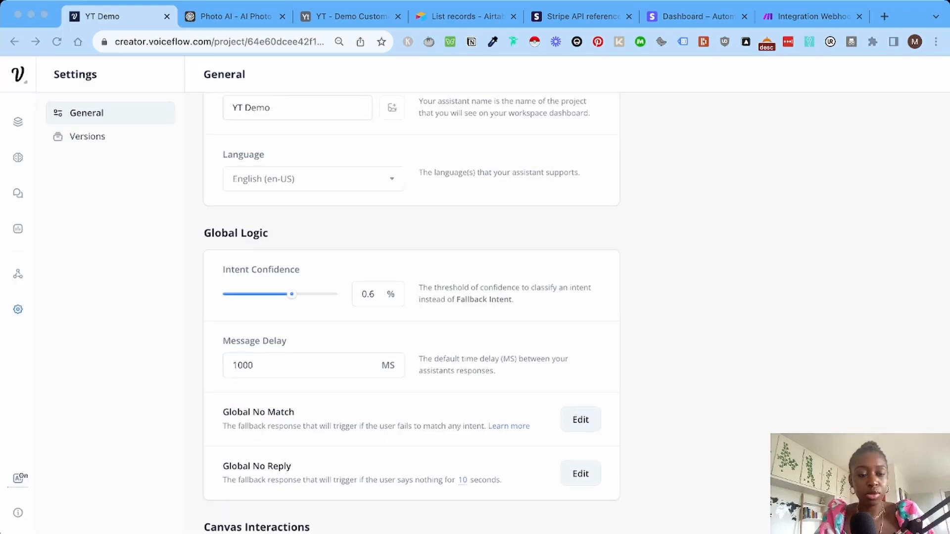
{"action": "key", "text": "super+Tab"}
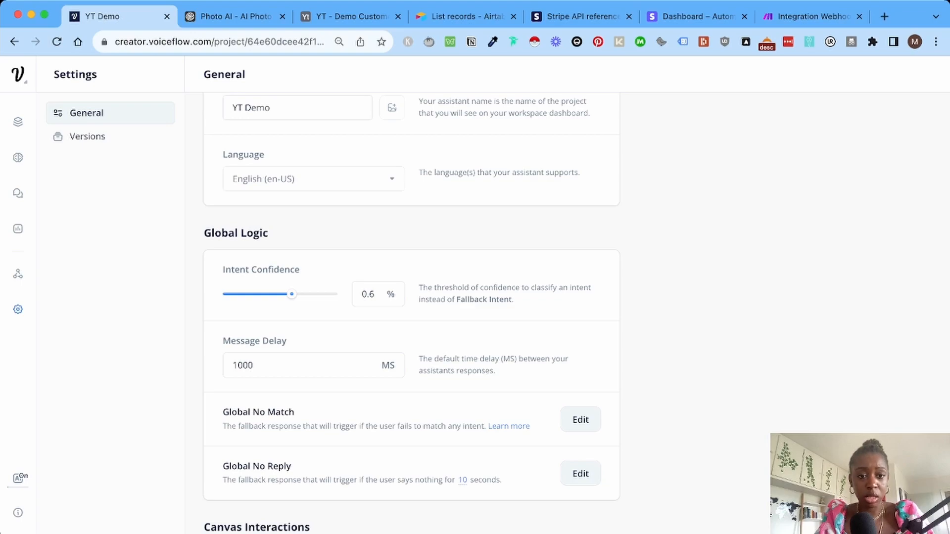
{"action": "scroll", "coordinate": [370, 365], "scroll_direction": "down", "scroll_amount": 1}
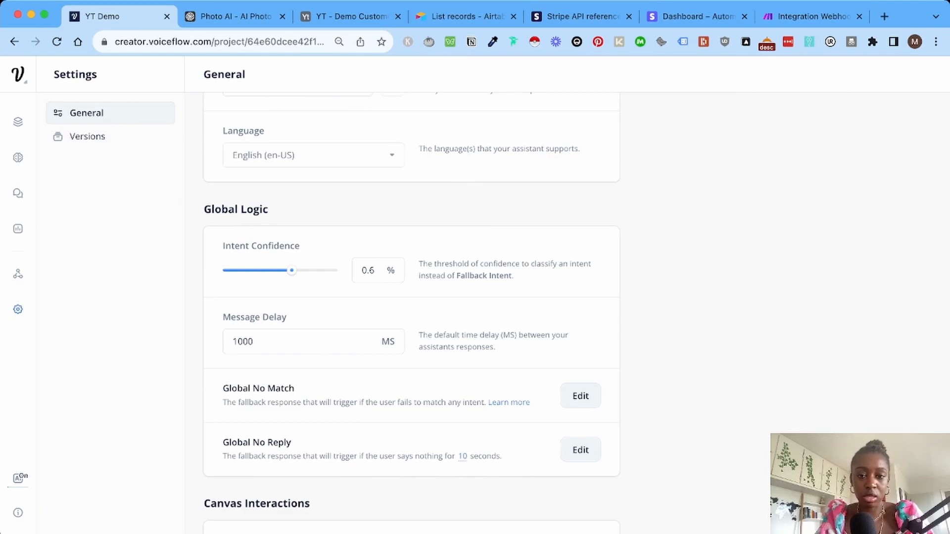
{"action": "left_click", "coordinate": [463, 456]}
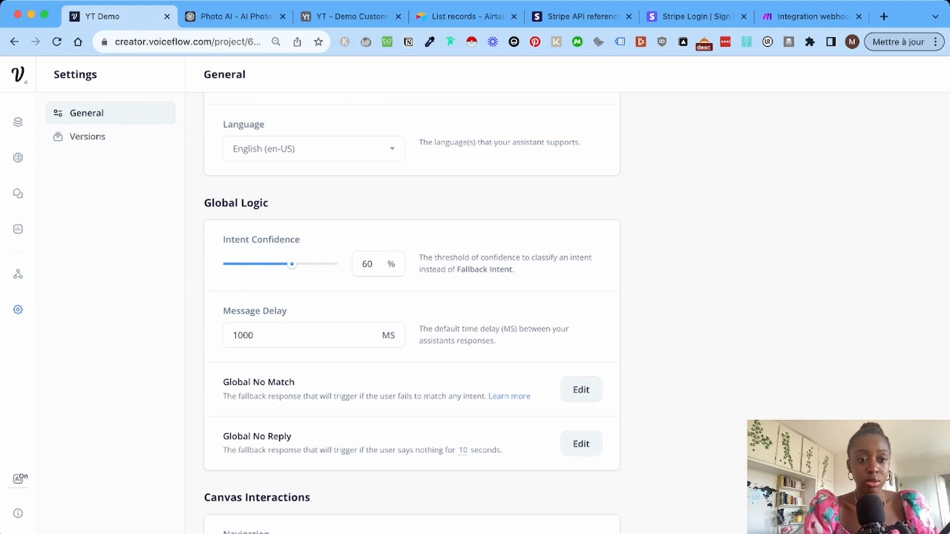
Open the Web Chat integration settings and scroll down to Appearance.
{"action": "left_click", "coordinate": [18, 274]}
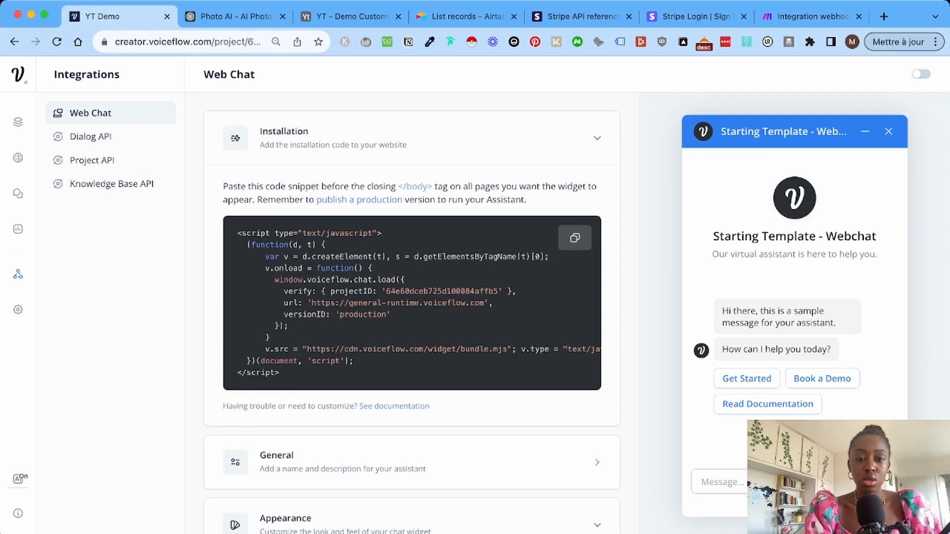
{"action": "scroll", "coordinate": [412, 311], "scroll_direction": "down", "scroll_amount": 6}
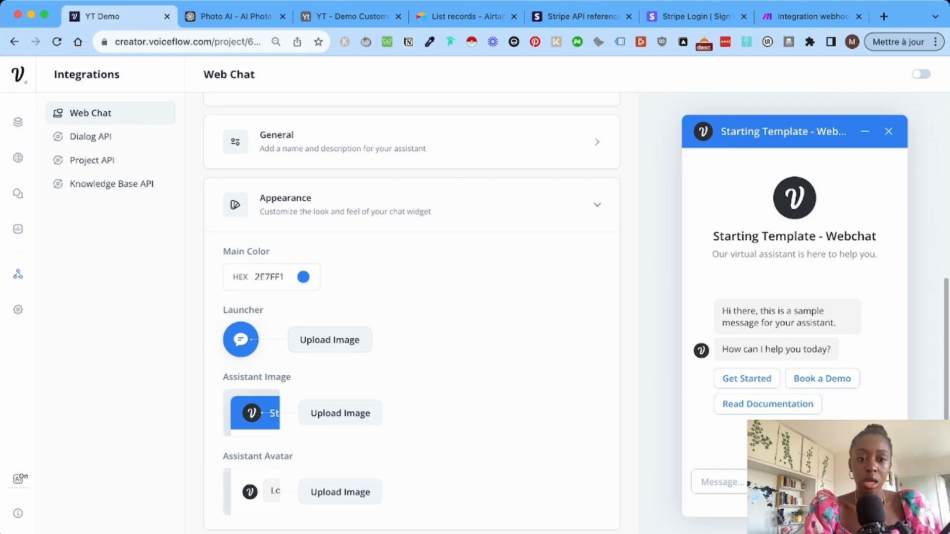
{"action": "scroll", "coordinate": [411, 311], "scroll_direction": "down", "scroll_amount": 1}
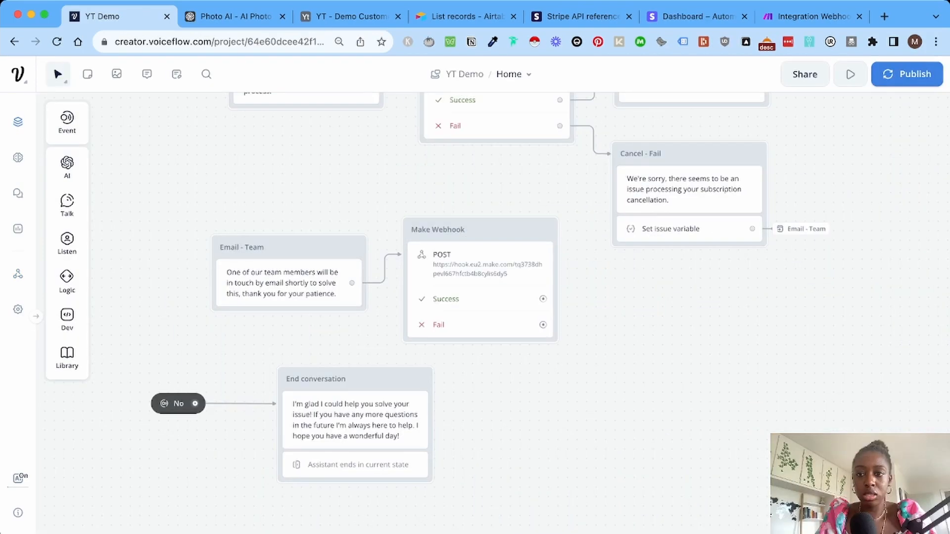
Start a prototype test, answer No, and ask what type of pictures PhotoAI accepts.
{"action": "left_click", "coordinate": [850, 74]}
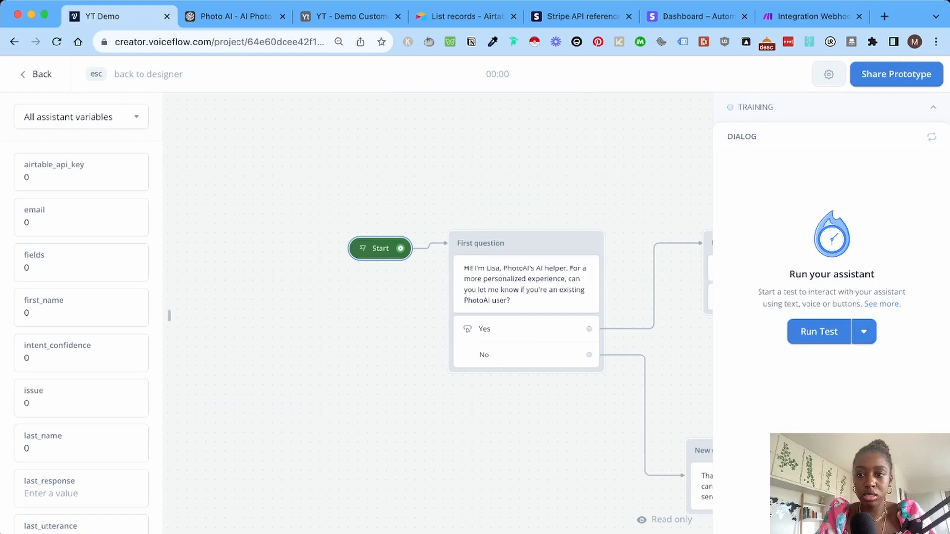
{"action": "left_click", "coordinate": [819, 331]}
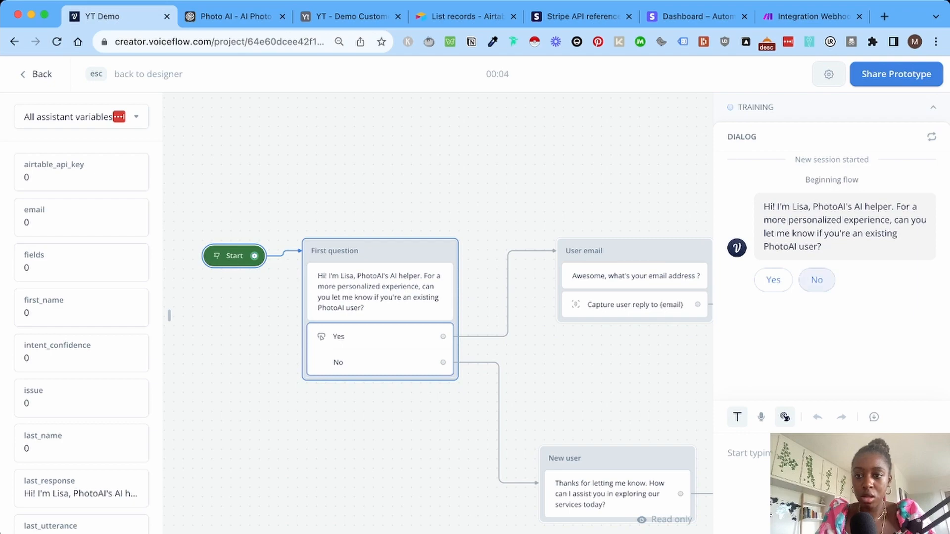
{"action": "left_click", "coordinate": [816, 280]}
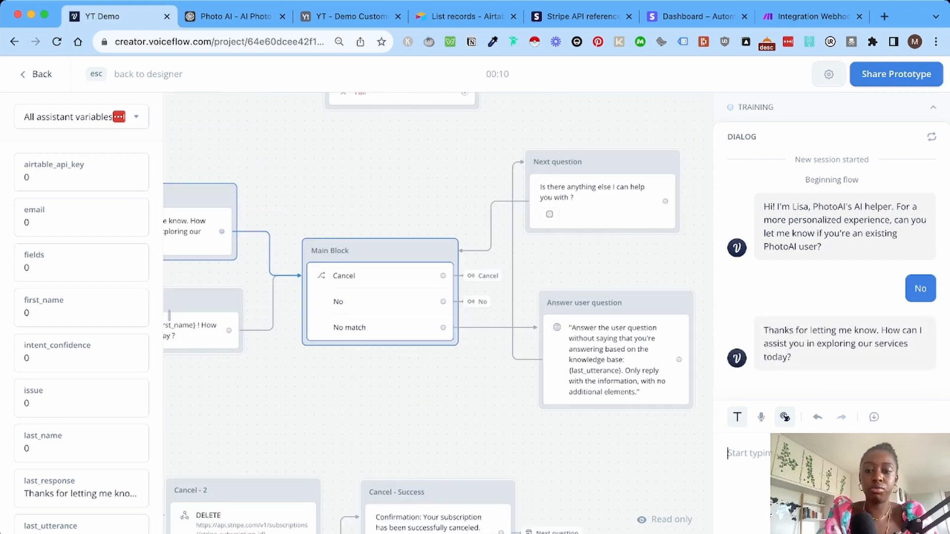
{"action": "type", "text": "What type"}
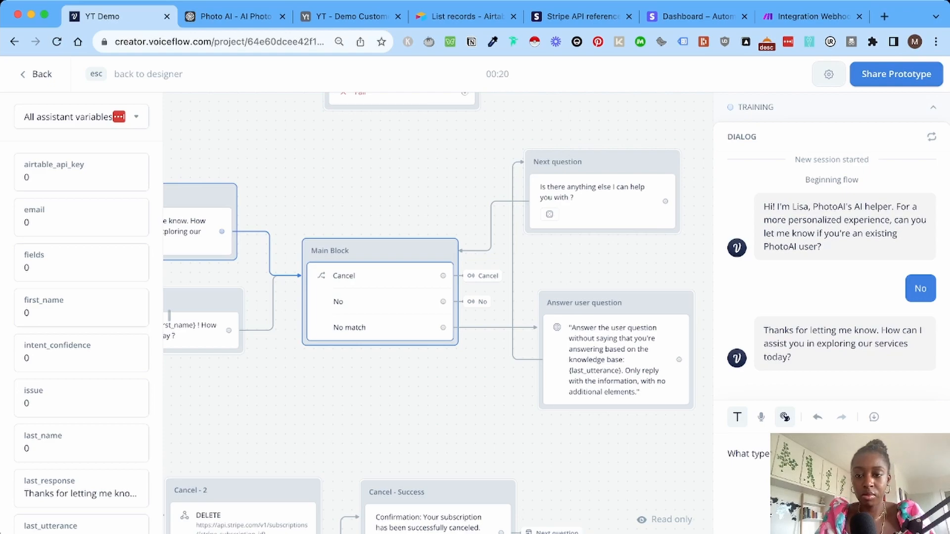
{"action": "key", "text": "Return"}
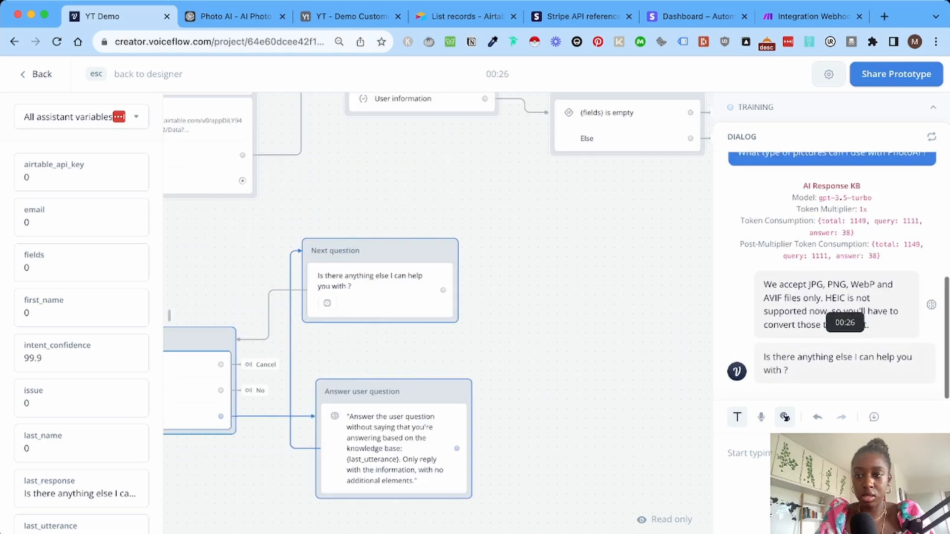
Reply No to end the test conversation.
{"action": "mouse_move", "coordinate": [931, 305]}
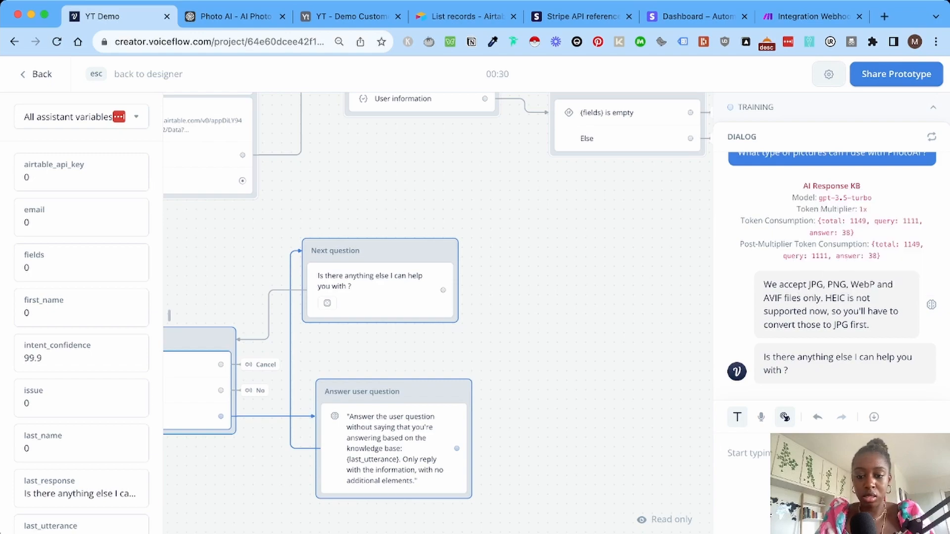
{"action": "type", "text": "No"}
{"action": "key", "text": "Return"}
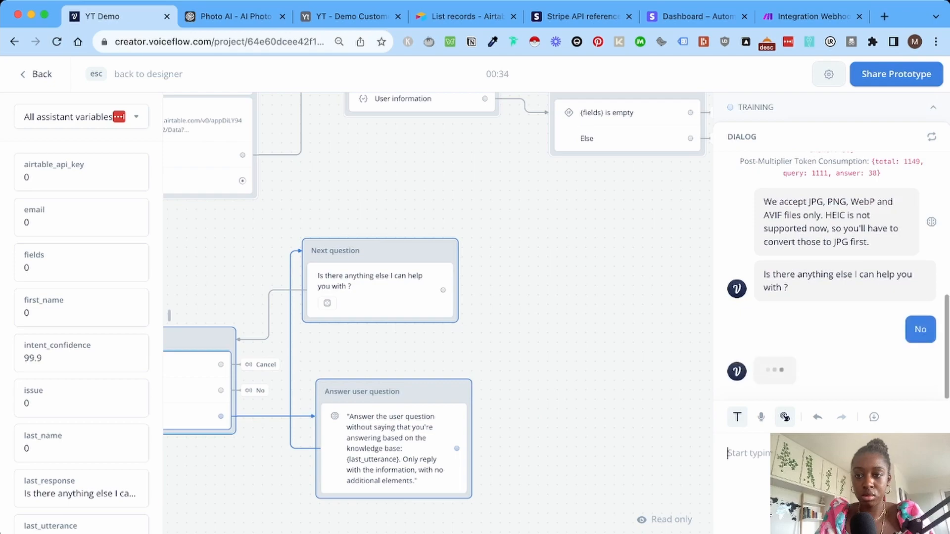